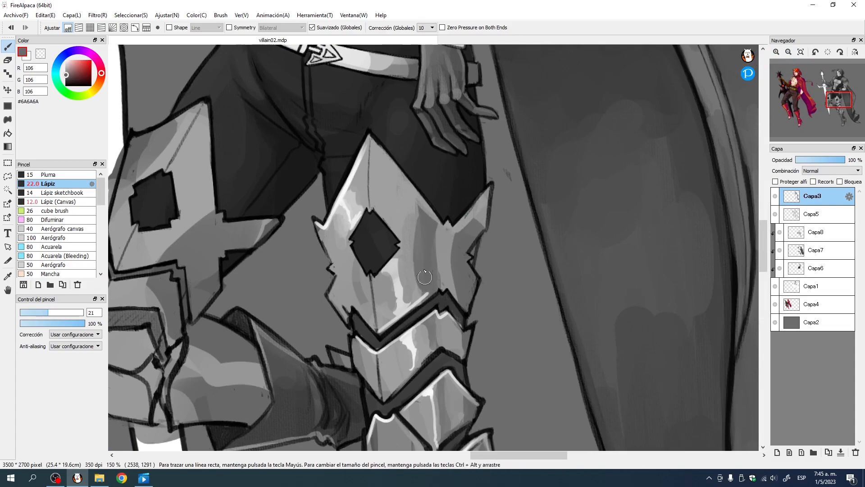
{"action": "left_click", "coordinate": [431, 239], "text": "alt"}
{"action": "left_click", "coordinate": [439, 238], "text": "alt"}
{"action": "mouse_move", "coordinate": [432, 245]}
{"action": "left_mouse_down"}
{"action": "mouse_move", "coordinate": [423, 263]}
{"action": "mouse_move", "coordinate": [411, 236]}
{"action": "mouse_move", "coordinate": [417, 293]}
{"action": "left_mouse_up"}
{"action": "key", "text": "ctrl+z"}
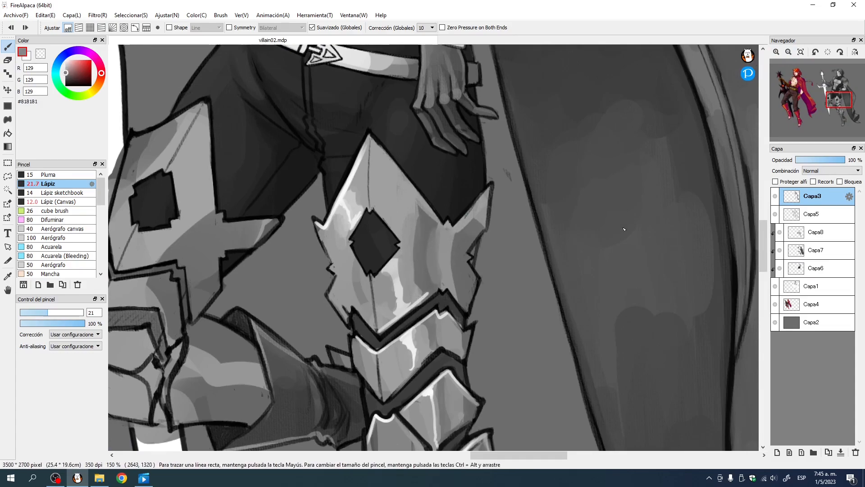
{"action": "key", "text": "alt+Tab"}
{"action": "key", "text": "alt+Tab"}
Step: Shade the area right of the diamond cutout on the straight leg's thigh plate using sampled greys and a fine Lápiz brush
{"action": "left_click", "coordinate": [413, 235], "text": "alt"}
{"action": "mouse_move", "coordinate": [417, 253]}
{"action": "left_mouse_down", "text": "ctrl+alt"}
{"action": "mouse_move", "coordinate": [411, 293]}
{"action": "mouse_move", "coordinate": [417, 227]}
{"action": "mouse_move", "coordinate": [431, 219]}
{"action": "left_mouse_up", "text": "ctrl+alt"}
{"action": "left_click", "coordinate": [435, 219], "text": "alt"}
{"action": "left_click_drag", "start_coordinate": [405, 182], "coordinate": [430, 222]}
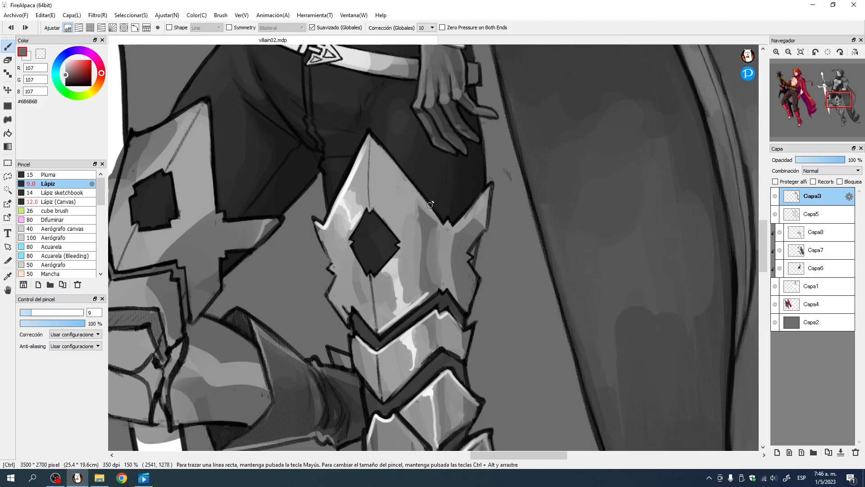
{"action": "left_click", "coordinate": [414, 204], "text": "alt"}
{"action": "left_click", "coordinate": [441, 221], "text": "alt"}
{"action": "left_click_drag", "start_coordinate": [440, 221], "coordinate": [435, 218], "text": "ctrl+alt"}
Step: Paint light grey highlights beside the central ridge and along the sloping right edge of the thigh plate's tip
{"action": "left_click", "coordinate": [352, 172], "text": "alt"}
{"action": "mouse_move", "coordinate": [367, 154]}
{"action": "left_mouse_down", "text": "ctrl+alt"}
{"action": "mouse_move", "coordinate": [388, 158]}
{"action": "mouse_move", "coordinate": [388, 216]}
{"action": "mouse_move", "coordinate": [398, 201]}
{"action": "mouse_move", "coordinate": [388, 188]}
{"action": "mouse_move", "coordinate": [399, 184]}
{"action": "left_mouse_up", "text": "ctrl+alt"}
{"action": "left_click", "coordinate": [388, 178], "text": "alt"}
{"action": "left_click", "coordinate": [394, 194], "text": "alt"}
{"action": "key", "text": "ctrl+z"}
{"action": "mouse_move", "coordinate": [370, 138]}
{"action": "left_mouse_down"}
{"action": "mouse_move", "coordinate": [423, 203]}
{"action": "mouse_move", "coordinate": [371, 137]}
{"action": "mouse_move", "coordinate": [423, 206]}
{"action": "left_mouse_up"}
{"action": "key", "text": "ctrl+z"}
{"action": "key", "text": "ctrl+z"}
{"action": "left_click", "coordinate": [384, 193], "text": "alt"}
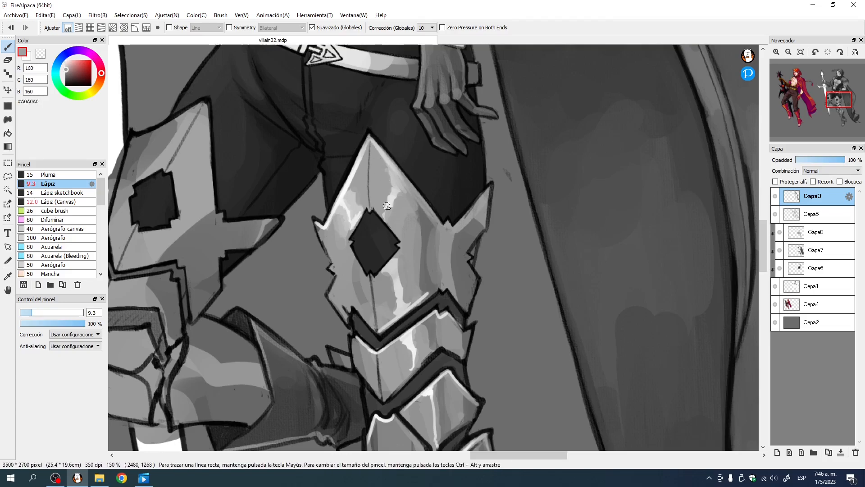
Step: Add pale grey reflections above the diamond cutout and blend them into the plate with sampled tones
{"action": "left_click", "coordinate": [355, 220], "text": "alt"}
{"action": "left_click_drag", "start_coordinate": [384, 176], "coordinate": [403, 219]}
{"action": "mouse_move", "coordinate": [402, 261]}
{"action": "left_mouse_down"}
{"action": "mouse_move", "coordinate": [393, 261]}
{"action": "mouse_move", "coordinate": [387, 242]}
{"action": "mouse_move", "coordinate": [389, 199]}
{"action": "mouse_move", "coordinate": [387, 248]}
{"action": "left_mouse_up"}
{"action": "left_click", "coordinate": [390, 207], "text": "alt"}
{"action": "left_click_drag", "start_coordinate": [378, 212], "coordinate": [384, 212]}
{"action": "left_click", "coordinate": [383, 210], "text": "alt"}
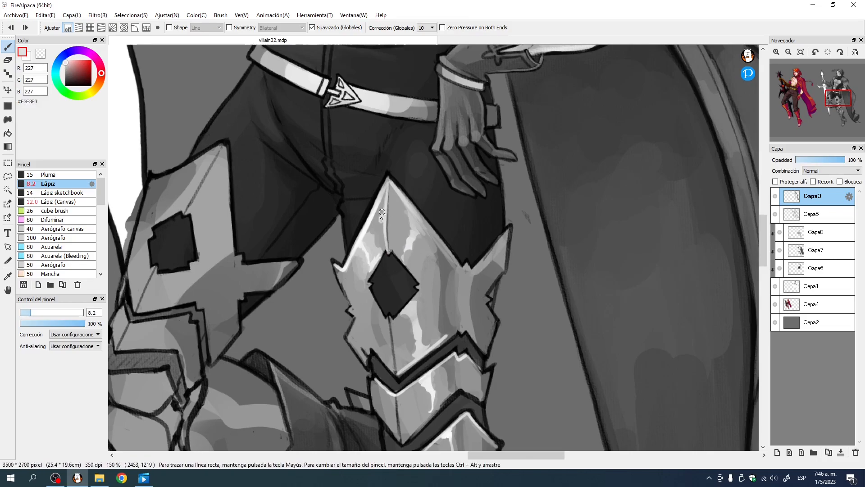
{"action": "left_click", "coordinate": [392, 205], "text": "alt"}
{"action": "left_click_drag", "start_coordinate": [378, 211], "coordinate": [386, 211]}
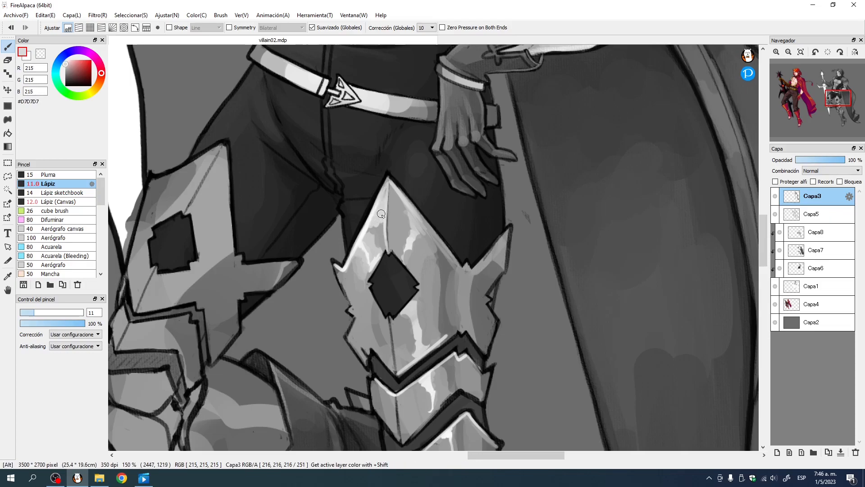
{"action": "left_click", "coordinate": [375, 233], "text": "alt"}
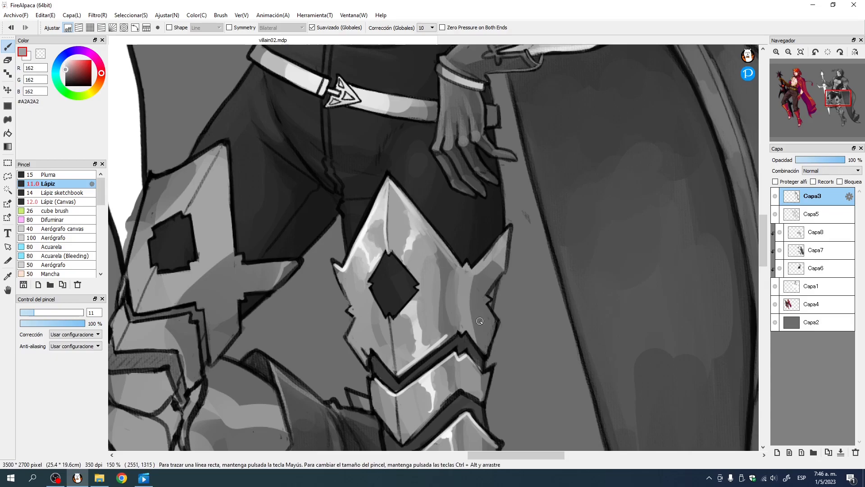
Step: Blend sampled mid and dark greys across the right side of the straight leg's thigh plate
{"action": "left_click_drag", "start_coordinate": [473, 332], "coordinate": [430, 273]}
{"action": "left_click", "coordinate": [334, 182], "text": "alt"}
{"action": "left_click_drag", "start_coordinate": [339, 163], "coordinate": [337, 162]}
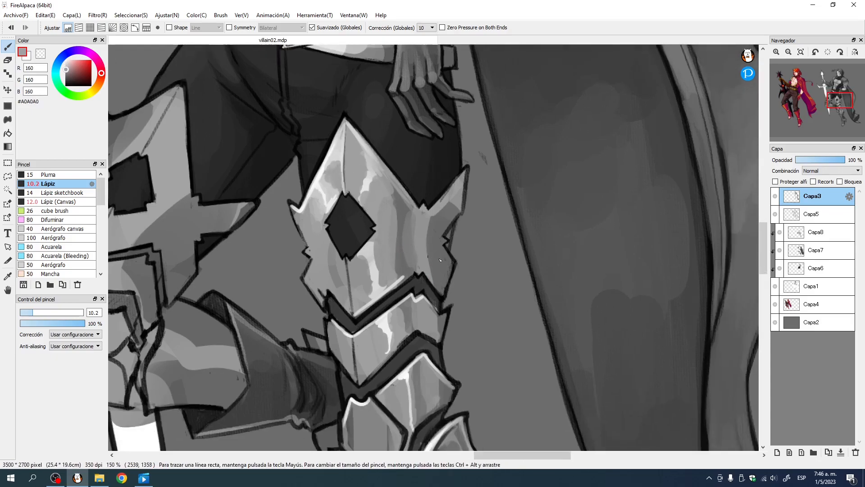
{"action": "left_click_drag", "start_coordinate": [409, 226], "coordinate": [427, 227]}
{"action": "left_click", "coordinate": [438, 223], "text": "alt"}
{"action": "mouse_move", "coordinate": [434, 273]}
{"action": "left_mouse_down"}
{"action": "mouse_move", "coordinate": [430, 253]}
{"action": "mouse_move", "coordinate": [434, 270]}
{"action": "left_mouse_up"}
{"action": "left_click", "coordinate": [421, 225], "text": "alt"}
{"action": "left_click_drag", "start_coordinate": [421, 224], "coordinate": [398, 225]}
{"action": "left_click", "coordinate": [443, 220], "text": "alt"}
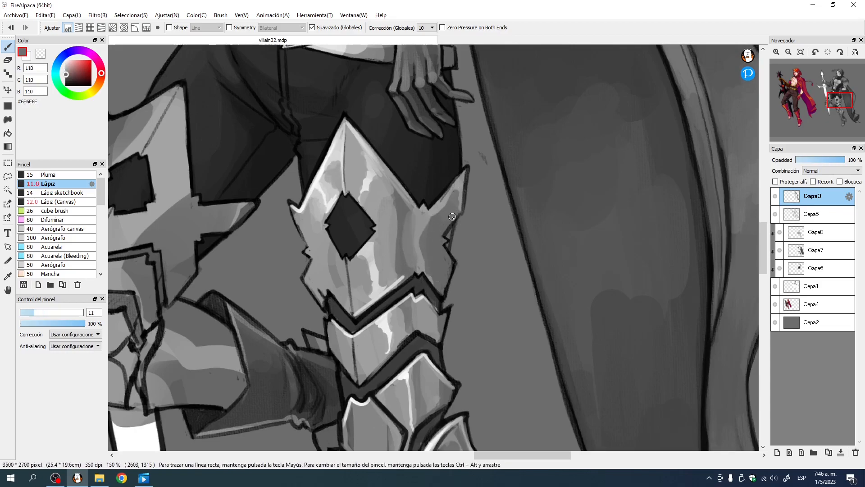
Step: Paint darker grey shading down the pointed spike on the thigh plate's right side
{"action": "left_click", "coordinate": [431, 180], "text": "alt"}
{"action": "mouse_move", "coordinate": [431, 179]}
{"action": "left_mouse_down"}
{"action": "mouse_move", "coordinate": [422, 204]}
{"action": "mouse_move", "coordinate": [437, 212]}
{"action": "mouse_move", "coordinate": [437, 286]}
{"action": "left_mouse_up"}
{"action": "key", "text": "ctrl+z"}
{"action": "left_click_drag", "start_coordinate": [445, 218], "coordinate": [437, 217]}
{"action": "mouse_move", "coordinate": [433, 213]}
{"action": "left_mouse_down"}
{"action": "mouse_move", "coordinate": [446, 198]}
{"action": "mouse_move", "coordinate": [434, 274]}
{"action": "left_mouse_up"}
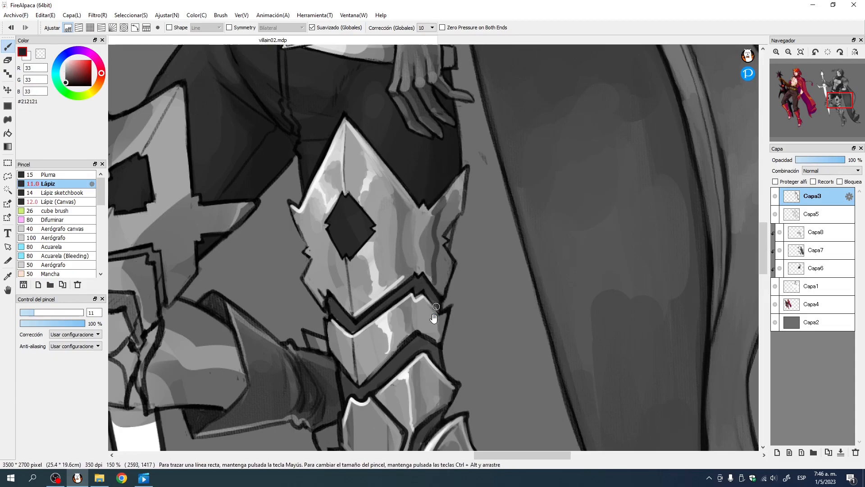
Step: Refine the dark outline and grey shading around the right spike and lower right corner of the thigh plate
{"action": "left_click_drag", "start_coordinate": [436, 306], "coordinate": [426, 220]}
{"action": "left_click_drag", "start_coordinate": [417, 149], "coordinate": [434, 149]}
{"action": "mouse_move", "coordinate": [431, 119]}
{"action": "left_mouse_down"}
{"action": "mouse_move", "coordinate": [420, 144]}
{"action": "mouse_move", "coordinate": [426, 198]}
{"action": "left_mouse_up"}
{"action": "right_click", "coordinate": [421, 151]}
{"action": "mouse_move", "coordinate": [428, 137]}
{"action": "left_mouse_down"}
{"action": "mouse_move", "coordinate": [419, 176]}
{"action": "mouse_move", "coordinate": [443, 179]}
{"action": "mouse_move", "coordinate": [430, 176]}
{"action": "mouse_move", "coordinate": [432, 205]}
{"action": "mouse_move", "coordinate": [417, 182]}
{"action": "left_mouse_up"}
{"action": "left_click", "coordinate": [434, 177], "text": "alt"}
{"action": "left_click", "coordinate": [430, 187], "text": "alt"}
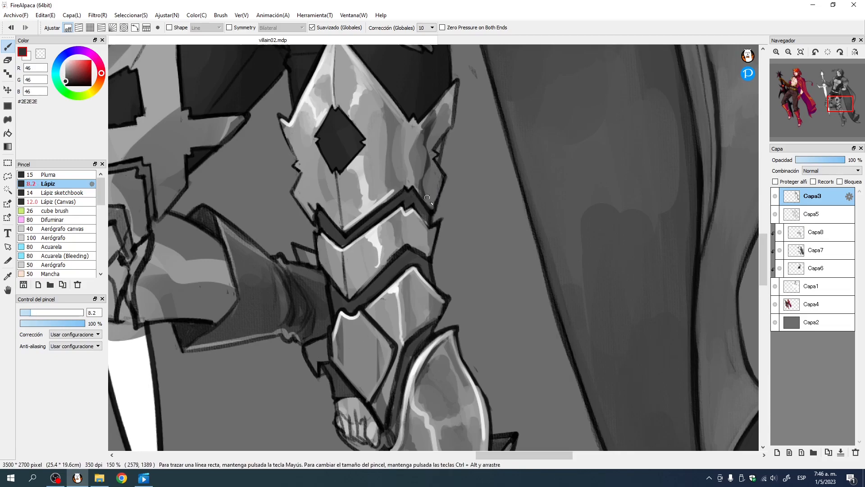
{"action": "mouse_move", "coordinate": [419, 218]}
{"action": "left_mouse_down"}
{"action": "mouse_move", "coordinate": [421, 247]}
{"action": "mouse_move", "coordinate": [463, 247]}
{"action": "left_mouse_up"}
{"action": "key", "text": "ctrl+z"}
{"action": "left_click_drag", "start_coordinate": [453, 113], "coordinate": [458, 255]}
{"action": "left_click", "coordinate": [459, 231], "text": "alt"}
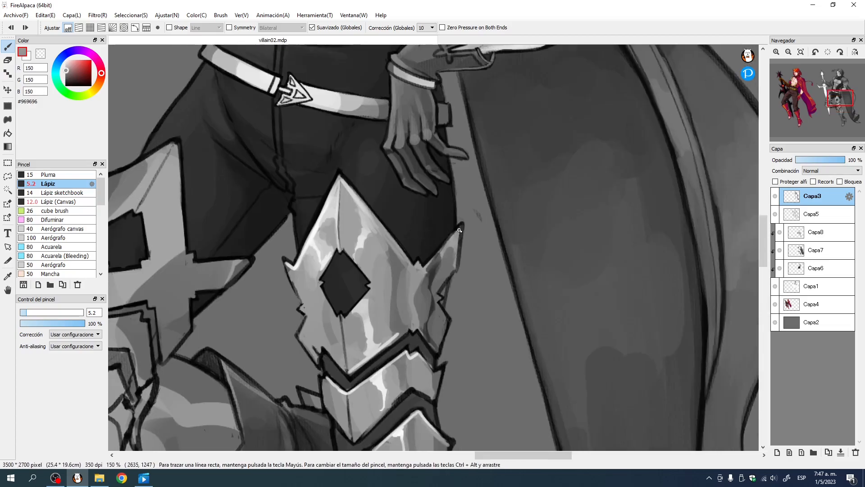
Step: Paint a near-white highlight on the thigh plate's lower left edge and trim it with grey RGB 150
{"action": "left_click_drag", "start_coordinate": [327, 194], "coordinate": [451, 229]}
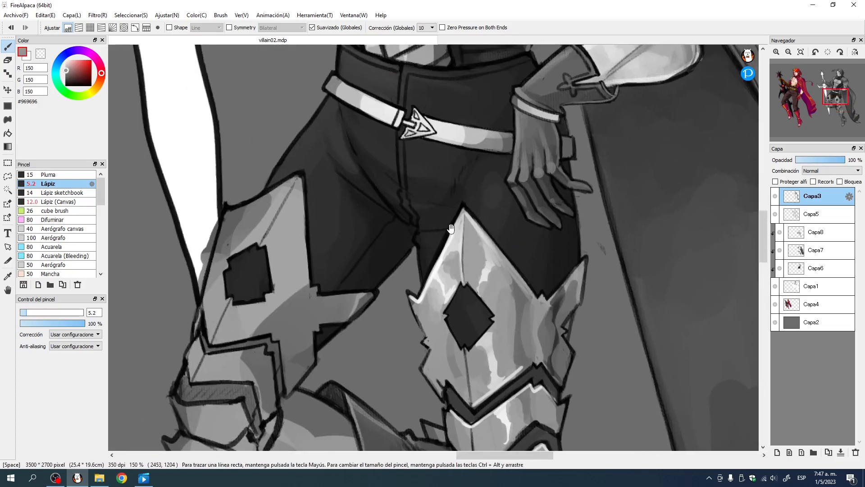
{"action": "left_click_drag", "start_coordinate": [394, 269], "coordinate": [440, 162]}
{"action": "mouse_move", "coordinate": [486, 258]}
{"action": "left_mouse_down"}
{"action": "mouse_move", "coordinate": [433, 166]}
{"action": "mouse_move", "coordinate": [449, 227]}
{"action": "left_mouse_up"}
{"action": "left_click", "coordinate": [428, 141], "text": "alt"}
{"action": "left_click_drag", "start_coordinate": [440, 196], "coordinate": [434, 206]}
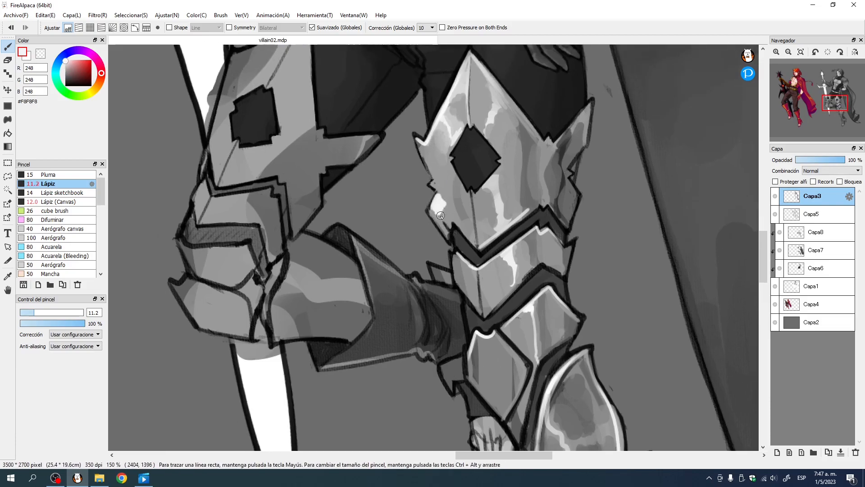
{"action": "left_click", "coordinate": [446, 221], "text": "alt"}
{"action": "key", "text": "ctrl+z"}
{"action": "left_click", "coordinate": [441, 216], "text": "alt"}
{"action": "left_click", "coordinate": [450, 212], "text": "alt"}
{"action": "left_click", "coordinate": [454, 227], "text": "alt"}
{"action": "mouse_move", "coordinate": [455, 231]}
{"action": "left_mouse_down", "text": "ctrl+alt"}
{"action": "mouse_move", "coordinate": [451, 237]}
{"action": "mouse_move", "coordinate": [450, 228]}
{"action": "left_mouse_up", "text": "ctrl+alt"}
{"action": "left_click", "coordinate": [447, 239], "text": "alt"}
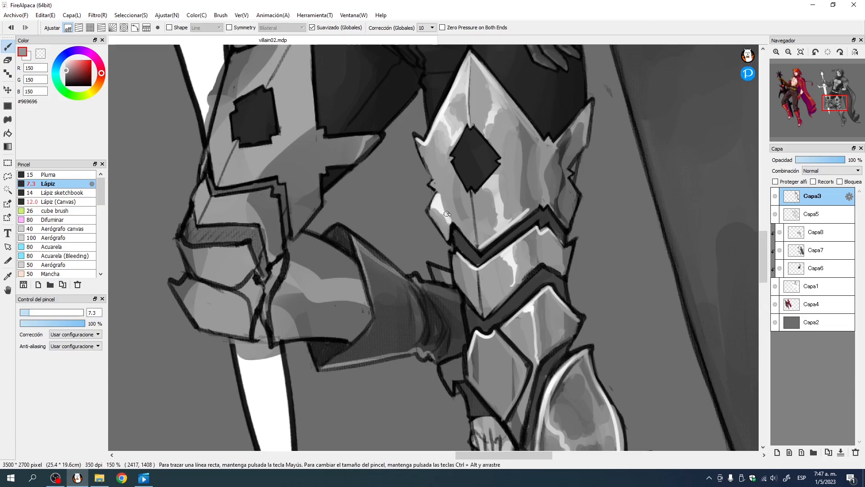
Step: Touch up the lower left outline in near-black and add a pale reflection left of the diamond, blended with grey RGB 154
{"action": "left_click", "coordinate": [434, 206], "text": "alt"}
{"action": "mouse_move", "coordinate": [429, 210]}
{"action": "left_mouse_down", "text": "ctrl+alt"}
{"action": "mouse_move", "coordinate": [434, 205]}
{"action": "mouse_move", "coordinate": [427, 213]}
{"action": "left_mouse_up", "text": "ctrl+alt"}
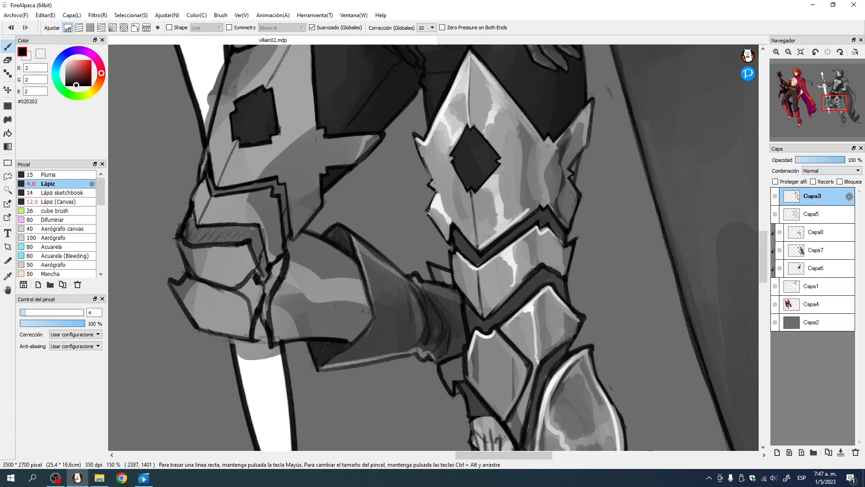
{"action": "left_click", "coordinate": [436, 177], "text": "alt"}
{"action": "left_click", "coordinate": [439, 200], "text": "alt"}
{"action": "left_click_drag", "start_coordinate": [422, 157], "coordinate": [426, 157], "text": "ctrl+alt"}
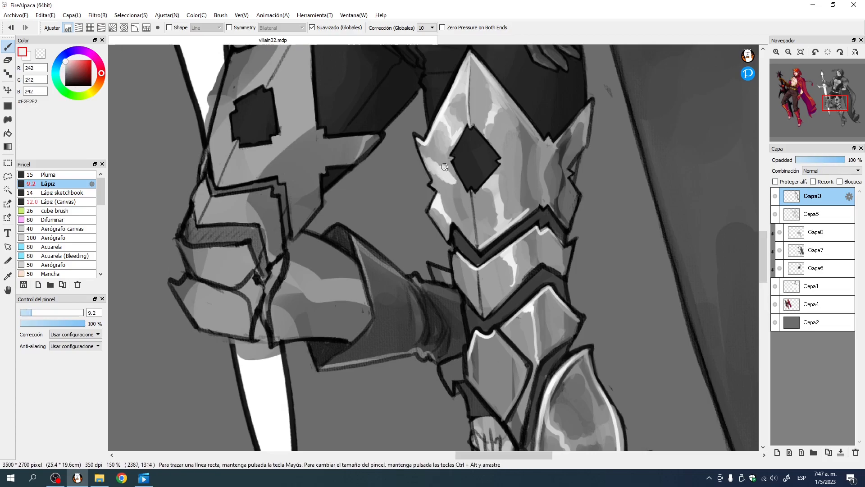
{"action": "left_click", "coordinate": [444, 156], "text": "alt"}
{"action": "left_click_drag", "start_coordinate": [442, 156], "coordinate": [450, 188], "text": "ctrl+alt"}
{"action": "left_click", "coordinate": [446, 174], "text": "alt"}
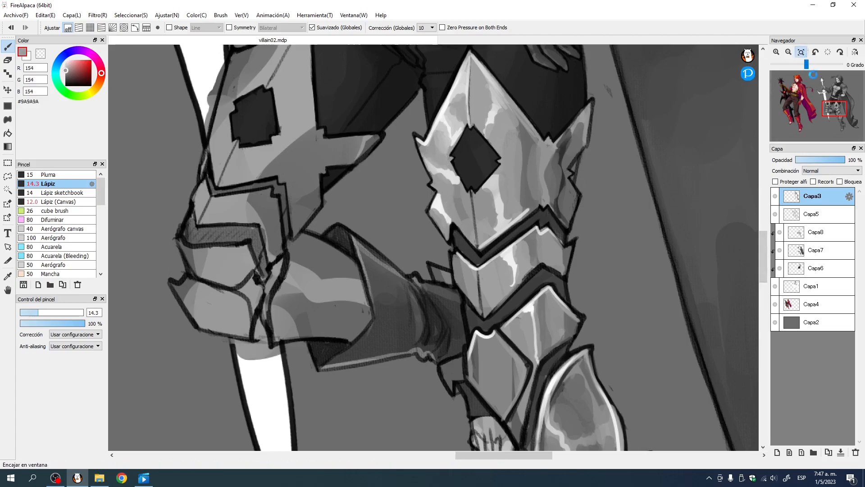
Step: Highlight the thigh plate's central ridge below the diamond cutout with light grey RGB 211
{"action": "left_click", "coordinate": [800, 52]}
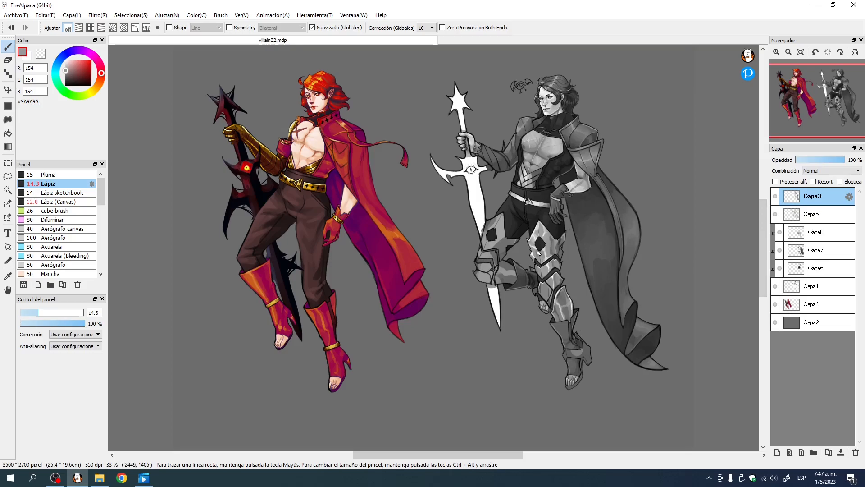
{"action": "key", "text": "ctrl"}
{"action": "left_click", "coordinate": [776, 52]}
{"action": "left_click", "coordinate": [776, 51]}
{"action": "key", "text": "space"}
{"action": "mouse_move", "coordinate": [618, 317]}
{"action": "left_mouse_down"}
{"action": "mouse_move", "coordinate": [388, 187]}
{"action": "mouse_move", "coordinate": [271, 169]}
{"action": "left_mouse_up"}
{"action": "key", "text": "ctrl+alt"}
{"action": "left_click_drag", "start_coordinate": [470, 221], "coordinate": [424, 182]}
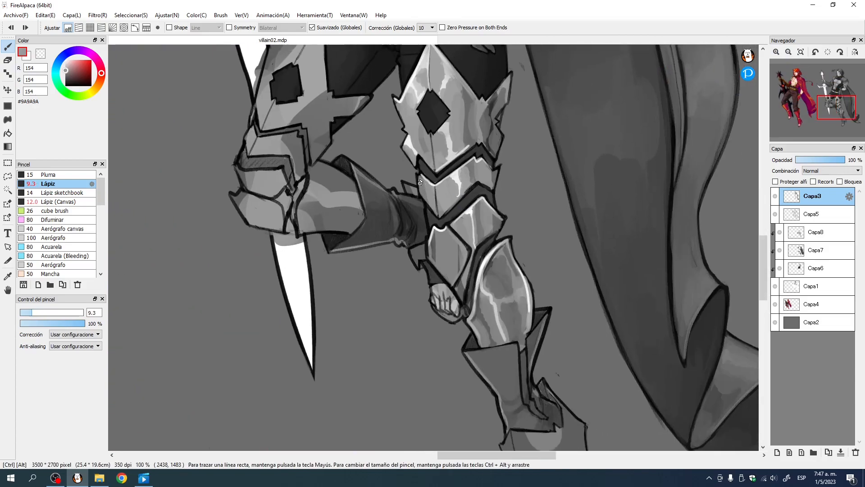
{"action": "left_click", "coordinate": [423, 178], "text": "alt"}
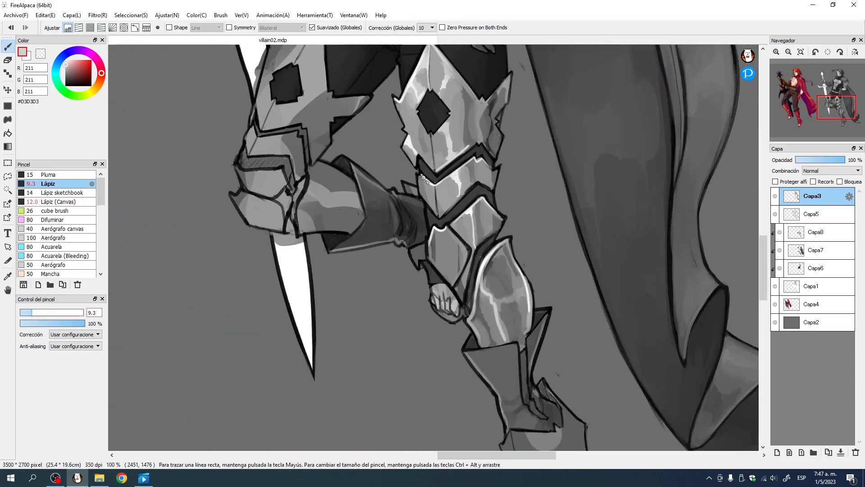
{"action": "key", "text": "ctrl+alt"}
{"action": "mouse_move", "coordinate": [458, 144]}
{"action": "left_mouse_down"}
{"action": "mouse_move", "coordinate": [433, 135]}
{"action": "mouse_move", "coordinate": [435, 169]}
{"action": "left_mouse_up"}
{"action": "key", "text": "ctrl+z"}
{"action": "left_click_drag", "start_coordinate": [429, 135], "coordinate": [432, 162]}
Step: Retouch the left side of the second armour plate with near-black and greys RGB 147 and 128
{"action": "left_click", "coordinate": [422, 198], "text": "alt"}
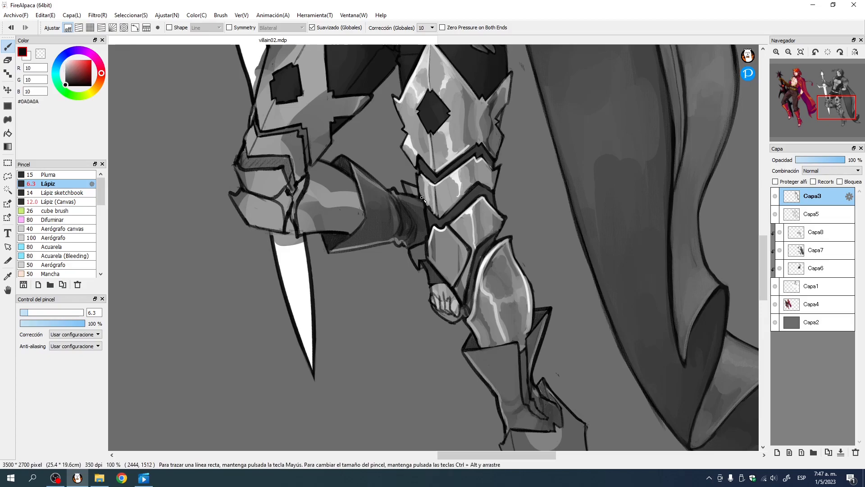
{"action": "left_click", "coordinate": [430, 194], "text": "alt"}
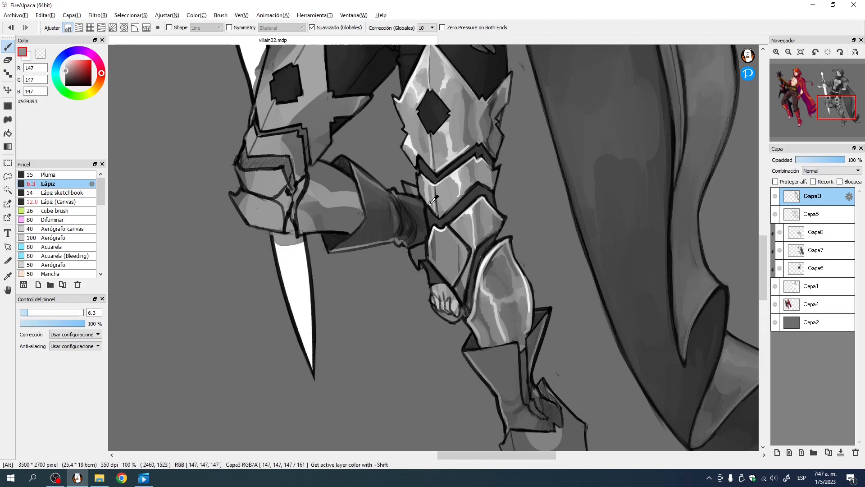
{"action": "left_click", "coordinate": [425, 199], "text": "alt"}
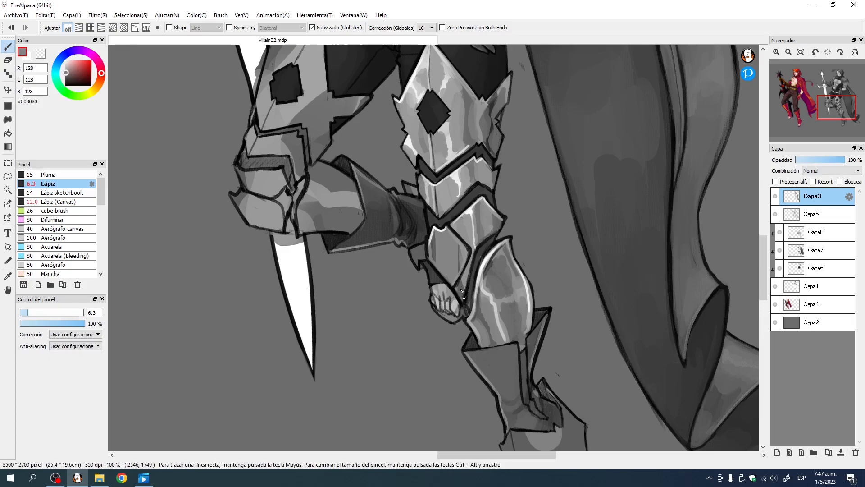
Step: Paint a light grey reflection on the left part of the small plate above the hanging foot, blending it with grey RGB 154
{"action": "mouse_move", "coordinate": [422, 207]}
{"action": "left_mouse_down"}
{"action": "mouse_move", "coordinate": [404, 300]}
{"action": "mouse_move", "coordinate": [400, 207]}
{"action": "mouse_move", "coordinate": [422, 229]}
{"action": "mouse_move", "coordinate": [408, 261]}
{"action": "left_mouse_up"}
{"action": "left_click", "coordinate": [415, 228], "text": "alt"}
{"action": "left_click", "coordinate": [412, 262], "text": "alt"}
{"action": "left_click", "coordinate": [407, 261], "text": "alt"}
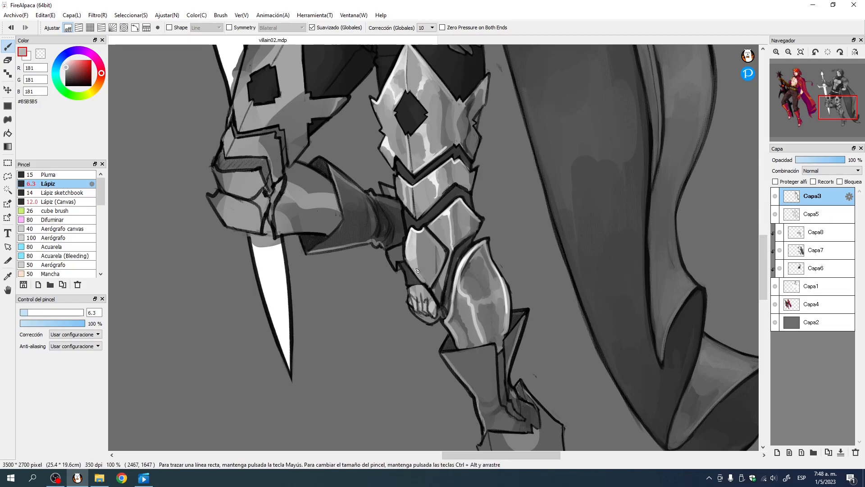
{"action": "left_click", "coordinate": [417, 261], "text": "alt"}
{"action": "left_click_drag", "start_coordinate": [424, 282], "coordinate": [429, 285]}
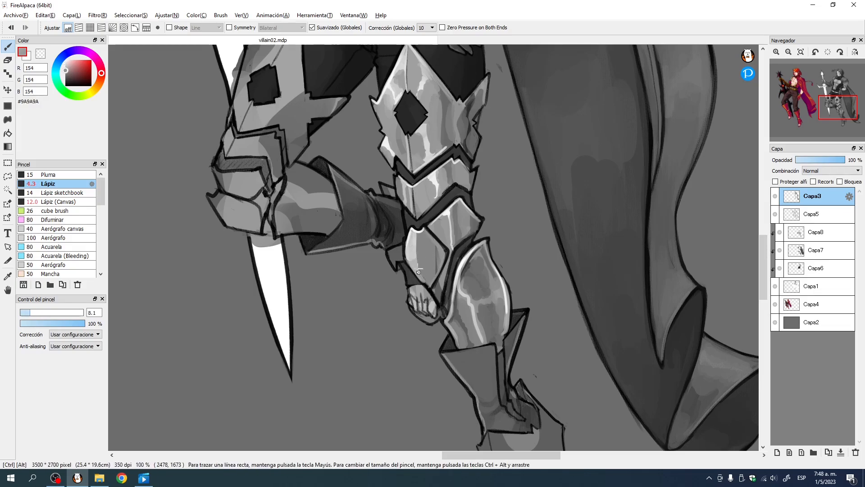
Step: Lay sampled grey tones over the bent leg's thigh plate around its dark cutout
{"action": "left_click_drag", "start_coordinate": [414, 202], "coordinate": [446, 323]}
{"action": "mouse_move", "coordinate": [365, 260]}
{"action": "left_mouse_down"}
{"action": "mouse_move", "coordinate": [381, 243]}
{"action": "mouse_move", "coordinate": [376, 235]}
{"action": "mouse_move", "coordinate": [492, 249]}
{"action": "left_mouse_up"}
{"action": "left_click", "coordinate": [405, 193], "text": "alt"}
{"action": "mouse_move", "coordinate": [401, 203]}
{"action": "left_mouse_down"}
{"action": "mouse_move", "coordinate": [415, 204]}
{"action": "mouse_move", "coordinate": [379, 228]}
{"action": "mouse_move", "coordinate": [433, 214]}
{"action": "mouse_move", "coordinate": [402, 200]}
{"action": "mouse_move", "coordinate": [419, 219]}
{"action": "mouse_move", "coordinate": [428, 211]}
{"action": "mouse_move", "coordinate": [411, 225]}
{"action": "left_mouse_up"}
{"action": "mouse_move", "coordinate": [409, 248]}
{"action": "left_mouse_down"}
{"action": "mouse_move", "coordinate": [407, 238]}
{"action": "mouse_move", "coordinate": [411, 251]}
{"action": "mouse_move", "coordinate": [402, 251]}
{"action": "mouse_move", "coordinate": [413, 213]}
{"action": "left_mouse_up"}
{"action": "left_click", "coordinate": [403, 228], "text": "alt"}
{"action": "left_click", "coordinate": [399, 266], "text": "alt"}
{"action": "left_click", "coordinate": [419, 217], "text": "alt"}
{"action": "left_click", "coordinate": [413, 217], "text": "alt"}
{"action": "left_click_drag", "start_coordinate": [397, 244], "coordinate": [411, 215]}
{"action": "left_click", "coordinate": [407, 226], "text": "alt"}
{"action": "left_click", "coordinate": [414, 216], "text": "alt"}
Step: Extend the grey shading across the side spike and lower part of the bent leg's thigh plate
{"action": "left_click", "coordinate": [436, 215], "text": "alt"}
{"action": "left_click", "coordinate": [423, 214], "text": "alt"}
{"action": "mouse_move", "coordinate": [425, 214]}
{"action": "left_mouse_down"}
{"action": "mouse_move", "coordinate": [427, 222]}
{"action": "mouse_move", "coordinate": [381, 228]}
{"action": "mouse_move", "coordinate": [389, 210]}
{"action": "mouse_move", "coordinate": [379, 217]}
{"action": "mouse_move", "coordinate": [397, 212]}
{"action": "mouse_move", "coordinate": [362, 229]}
{"action": "left_mouse_up"}
{"action": "left_click", "coordinate": [436, 219], "text": "alt"}
{"action": "left_click", "coordinate": [422, 220], "text": "alt"}
{"action": "left_click", "coordinate": [404, 208], "text": "alt"}
{"action": "left_click", "coordinate": [367, 223], "text": "alt"}
{"action": "left_click", "coordinate": [403, 210], "text": "alt"}
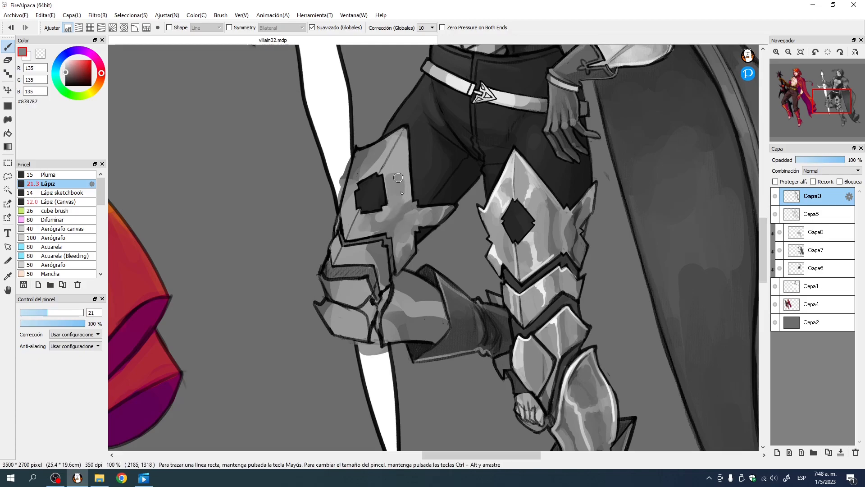
Step: Blend light grey patches into the right side of the bent leg's thigh plate with a larger brush
{"action": "left_click", "coordinate": [404, 187], "text": "alt"}
{"action": "left_click_drag", "start_coordinate": [377, 212], "coordinate": [394, 212]}
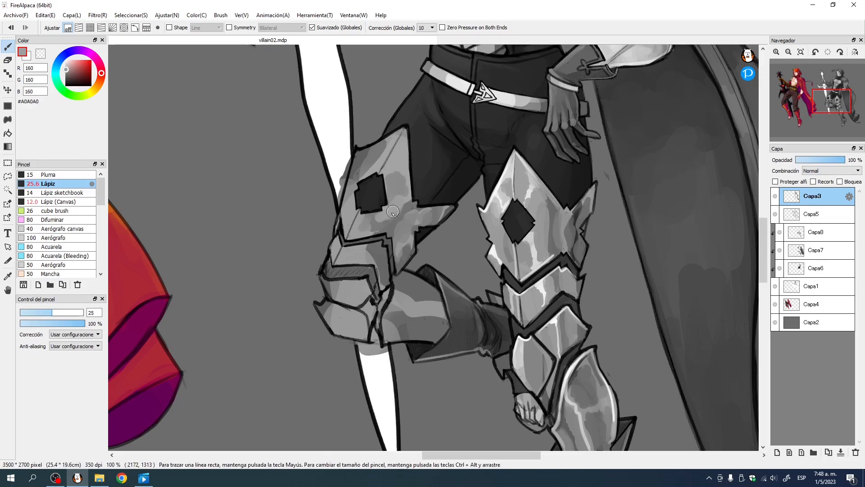
{"action": "left_click", "coordinate": [397, 203], "text": "alt"}
{"action": "left_click", "coordinate": [397, 168], "text": "alt"}
{"action": "left_click", "coordinate": [436, 210], "text": "alt"}
{"action": "left_click_drag", "start_coordinate": [444, 187], "coordinate": [406, 190]}
{"action": "left_click", "coordinate": [405, 158], "text": "alt"}
{"action": "left_click", "coordinate": [505, 187], "text": "alt"}
Step: Paint a pure white highlight beside the ridge near the tip of the bent leg's thigh plate
{"action": "mouse_move", "coordinate": [392, 144]}
{"action": "left_mouse_down"}
{"action": "mouse_move", "coordinate": [401, 129]}
{"action": "mouse_move", "coordinate": [378, 169]}
{"action": "mouse_move", "coordinate": [387, 144]}
{"action": "mouse_move", "coordinate": [382, 158]}
{"action": "left_mouse_up"}
{"action": "key", "text": "ctrl+z"}
{"action": "left_click", "coordinate": [66, 59]}
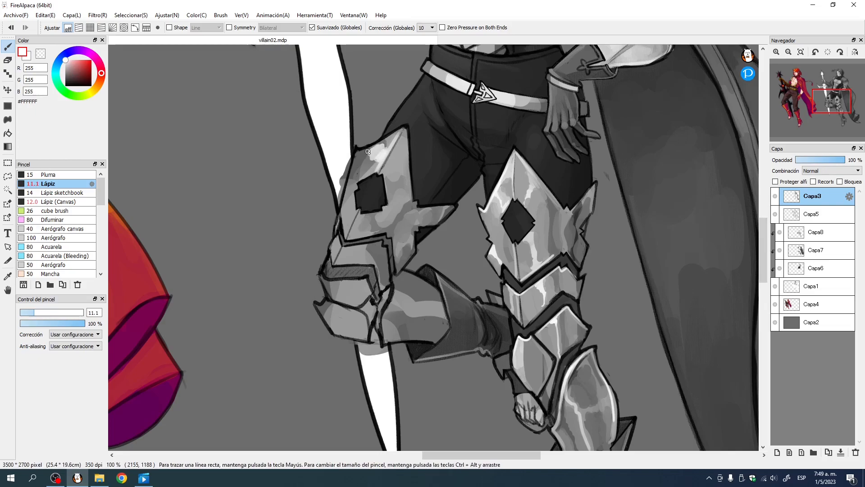
{"action": "left_click_drag", "start_coordinate": [382, 143], "coordinate": [398, 144]}
{"action": "left_click", "coordinate": [372, 155], "text": "alt"}
{"action": "mouse_move", "coordinate": [375, 151]}
{"action": "left_mouse_down"}
{"action": "mouse_move", "coordinate": [362, 153]}
{"action": "mouse_move", "coordinate": [405, 125]}
{"action": "left_mouse_up"}
{"action": "key", "text": "ctrl+z"}
Step: Refine the tip highlight with grey tones and add light strokes along the left edge of the bent leg's thigh plate
{"action": "left_click_drag", "start_coordinate": [318, 151], "coordinate": [435, 148]}
{"action": "left_click", "coordinate": [368, 146], "text": "alt"}
{"action": "left_click_drag", "start_coordinate": [368, 146], "coordinate": [388, 142]}
{"action": "left_click_drag", "start_coordinate": [348, 190], "coordinate": [345, 221]}
{"action": "left_click", "coordinate": [349, 203], "text": "alt"}
{"action": "left_click", "coordinate": [347, 217], "text": "alt"}
{"action": "left_click", "coordinate": [353, 207], "text": "alt"}
{"action": "mouse_move", "coordinate": [347, 215]}
{"action": "left_mouse_down"}
{"action": "mouse_move", "coordinate": [355, 197]}
{"action": "mouse_move", "coordinate": [365, 218]}
{"action": "mouse_move", "coordinate": [347, 234]}
{"action": "left_mouse_up"}
{"action": "left_click", "coordinate": [386, 152], "text": "alt"}
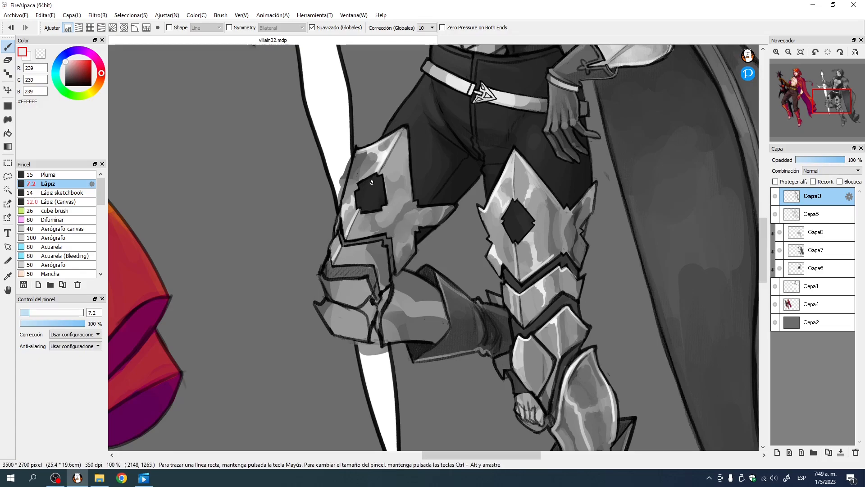
Step: Darken the upper left corner of the bent leg's thigh plate with greys of RGB 119 to 139
{"action": "left_click", "coordinate": [373, 161], "text": "alt"}
{"action": "left_click_drag", "start_coordinate": [361, 156], "coordinate": [366, 156]}
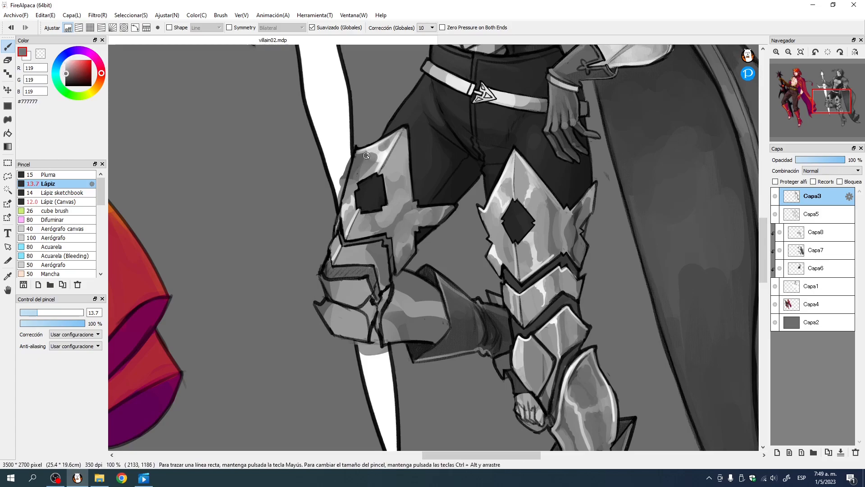
{"action": "left_click", "coordinate": [354, 179], "text": "alt"}
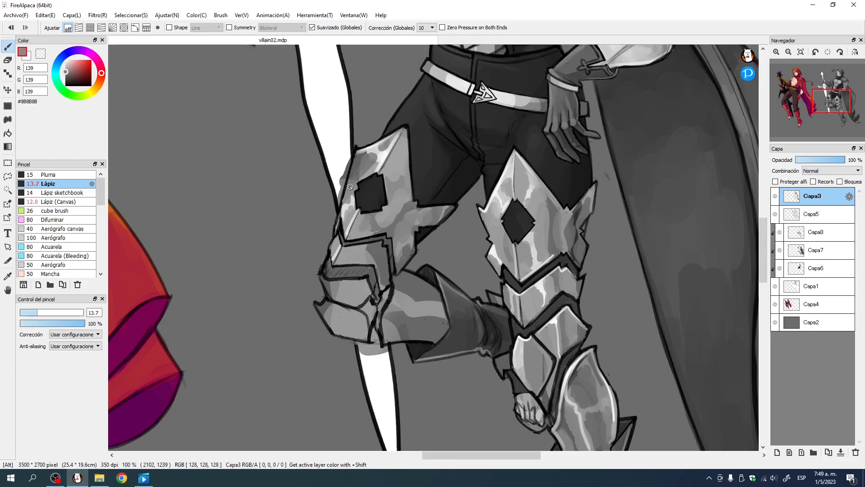
{"action": "left_click", "coordinate": [368, 167], "text": "alt"}
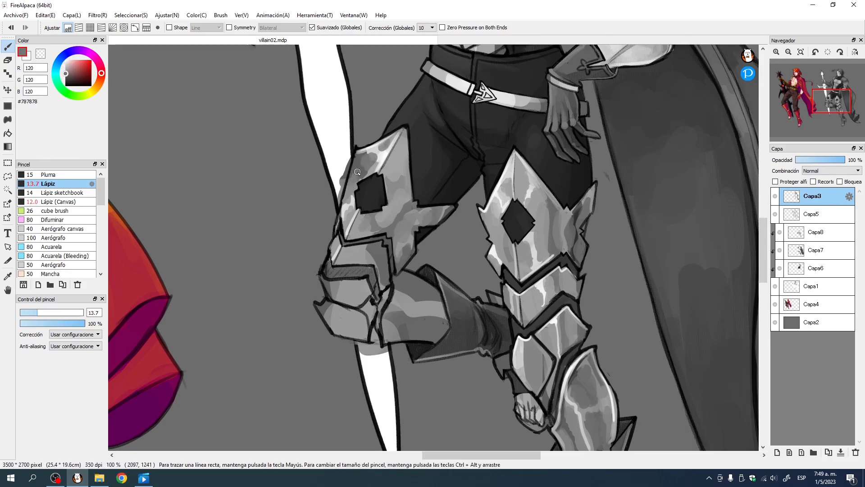
{"action": "left_click", "coordinate": [353, 174], "text": "alt"}
Step: Rework the dark outline where the jacket collar meets the shoulder using the Lápiz (Canvas) brush in near-black greys
{"action": "left_click_drag", "start_coordinate": [492, 110], "coordinate": [397, 238]}
{"action": "mouse_move", "coordinate": [428, 159]}
{"action": "left_mouse_down"}
{"action": "mouse_move", "coordinate": [407, 249]}
{"action": "mouse_move", "coordinate": [413, 280]}
{"action": "mouse_move", "coordinate": [406, 298]}
{"action": "left_mouse_up"}
{"action": "left_click_drag", "start_coordinate": [421, 242], "coordinate": [507, 187]}
{"action": "mouse_move", "coordinate": [429, 138]}
{"action": "left_mouse_down"}
{"action": "mouse_move", "coordinate": [427, 216]}
{"action": "mouse_move", "coordinate": [405, 231]}
{"action": "left_mouse_up"}
{"action": "left_click", "coordinate": [401, 242], "text": "alt"}
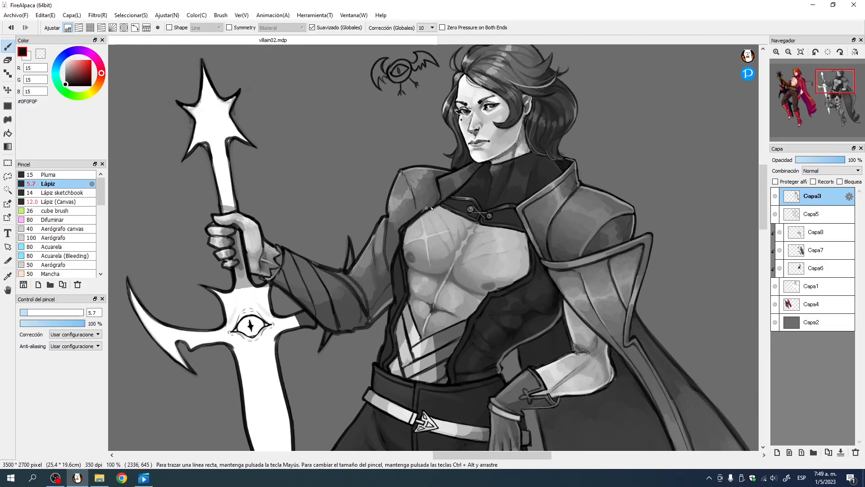
{"action": "key", "text": "ctrl+plus"}
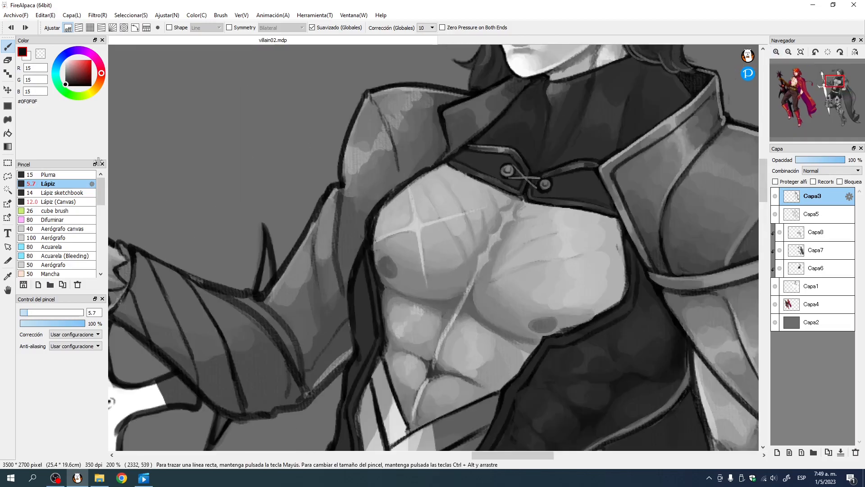
{"action": "left_click", "coordinate": [63, 201]}
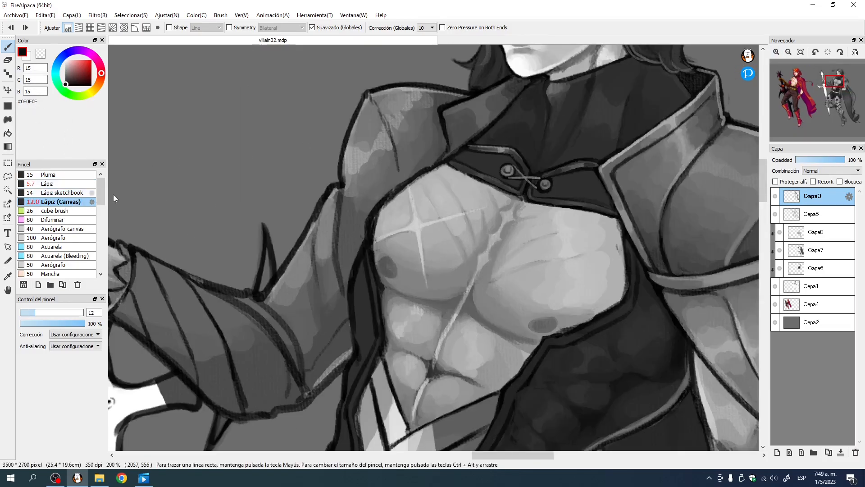
{"action": "left_click", "coordinate": [425, 166], "text": "alt"}
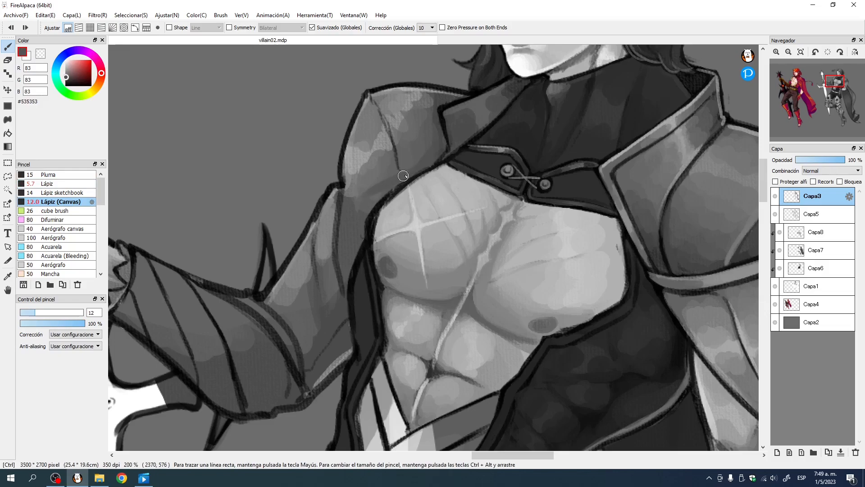
{"action": "left_click", "coordinate": [429, 166], "text": "alt"}
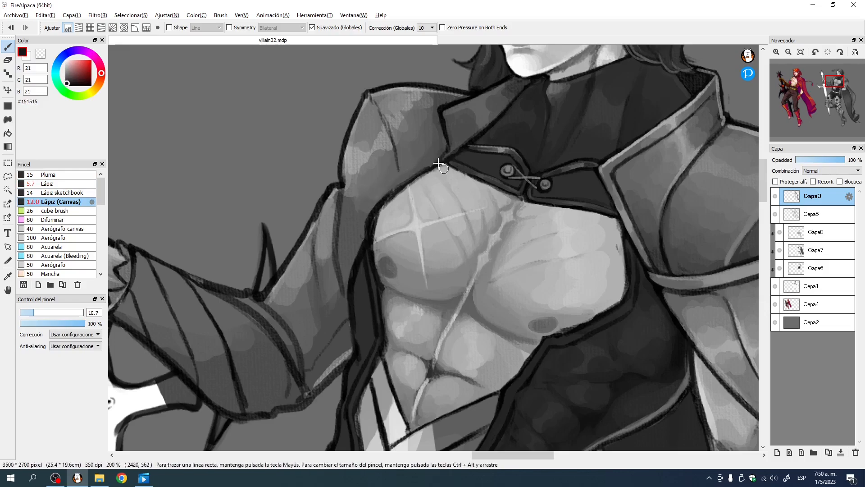
{"action": "left_click", "coordinate": [448, 124], "text": "alt"}
{"action": "mouse_move", "coordinate": [455, 141]}
{"action": "left_mouse_down", "text": "ctrl+alt"}
{"action": "mouse_move", "coordinate": [450, 136]}
{"action": "mouse_move", "coordinate": [448, 150]}
{"action": "left_mouse_up", "text": "ctrl+alt"}
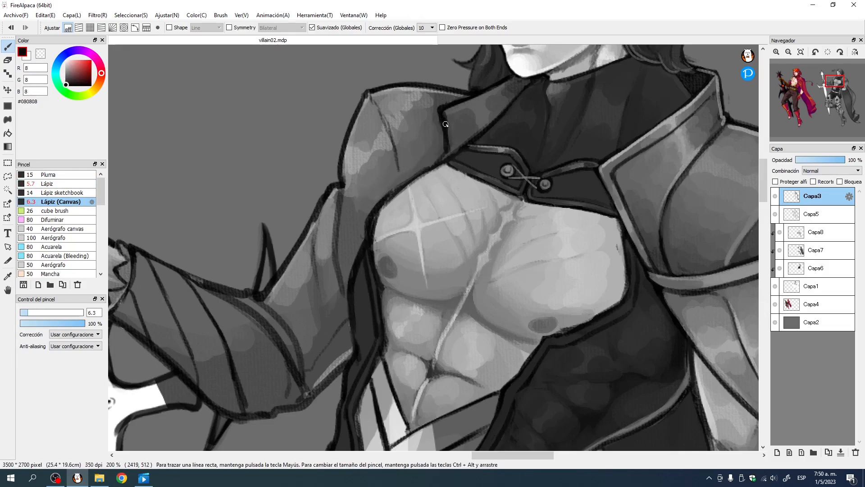
Step: Draw a near-black edge line of RGB 3 along the jacket opening from the collar down beside the chest
{"action": "left_click", "coordinate": [454, 130], "text": "alt"}
{"action": "left_click", "coordinate": [441, 113], "text": "alt"}
{"action": "left_click_drag", "start_coordinate": [443, 152], "coordinate": [390, 188], "text": "ctrl+alt"}
{"action": "key", "text": "ctrl+z"}
{"action": "mouse_move", "coordinate": [450, 148]}
{"action": "left_mouse_down"}
{"action": "mouse_move", "coordinate": [363, 211]}
{"action": "mouse_move", "coordinate": [370, 237]}
{"action": "left_mouse_up"}
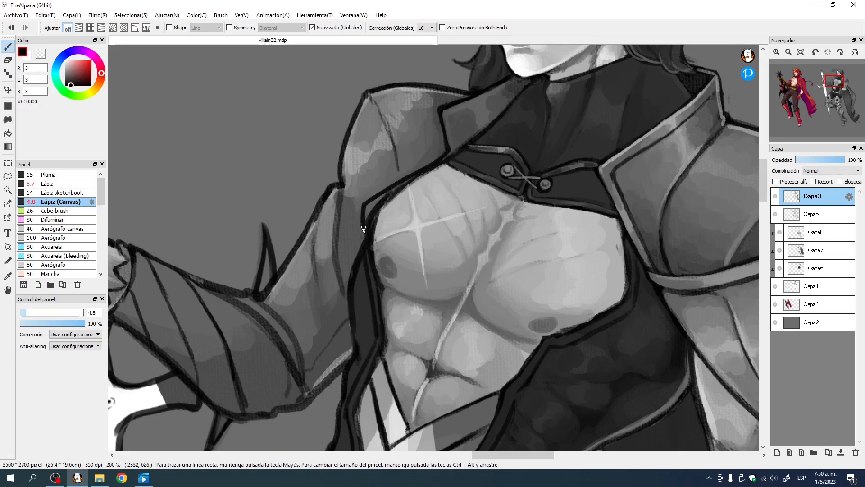
Step: Paint a light grey trim of RGB 165 along the jacket opening beside the chest and tone it with dark grey
{"action": "left_click", "coordinate": [361, 160], "text": "alt"}
{"action": "left_click_drag", "start_coordinate": [377, 179], "coordinate": [383, 199], "text": "ctrl+alt"}
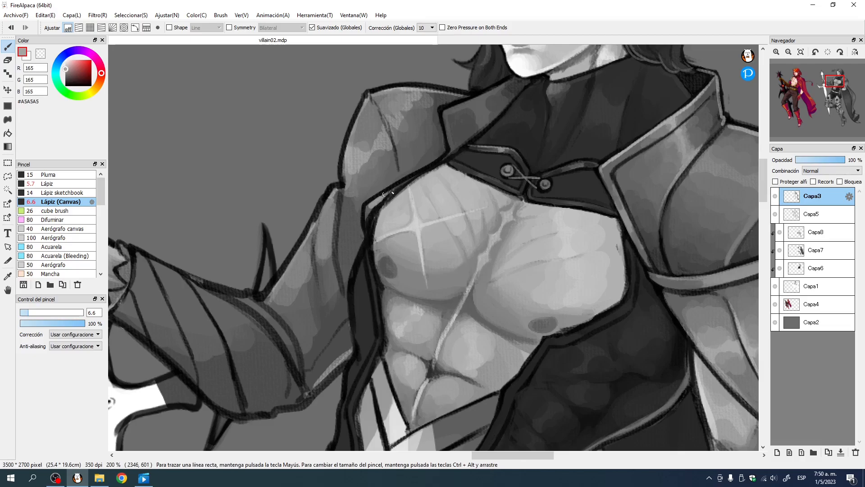
{"action": "left_click_drag", "start_coordinate": [392, 264], "coordinate": [354, 266]}
{"action": "right_click", "coordinate": [395, 195]}
{"action": "left_click_drag", "start_coordinate": [343, 221], "coordinate": [396, 180]}
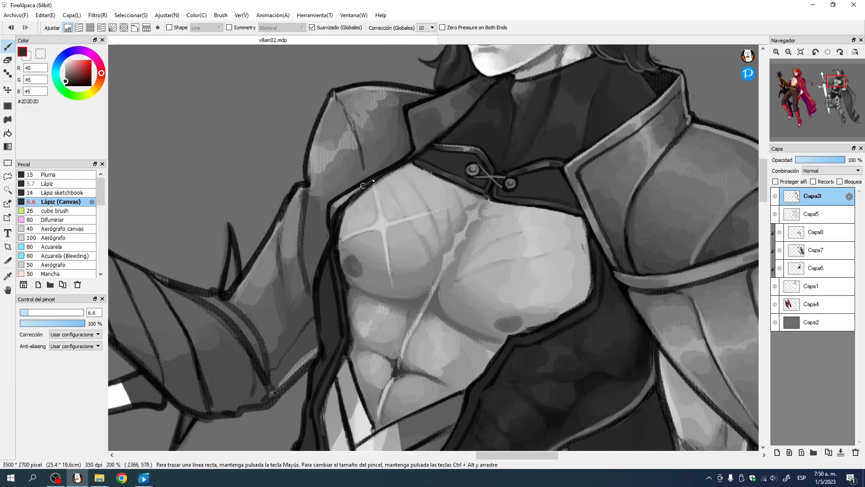
Step: Review the greyscale figure from the torso down to the boots at a reduced zoom
{"action": "left_click_drag", "start_coordinate": [440, 312], "coordinate": [379, 135]}
{"action": "left_click_drag", "start_coordinate": [291, 330], "coordinate": [401, 62]}
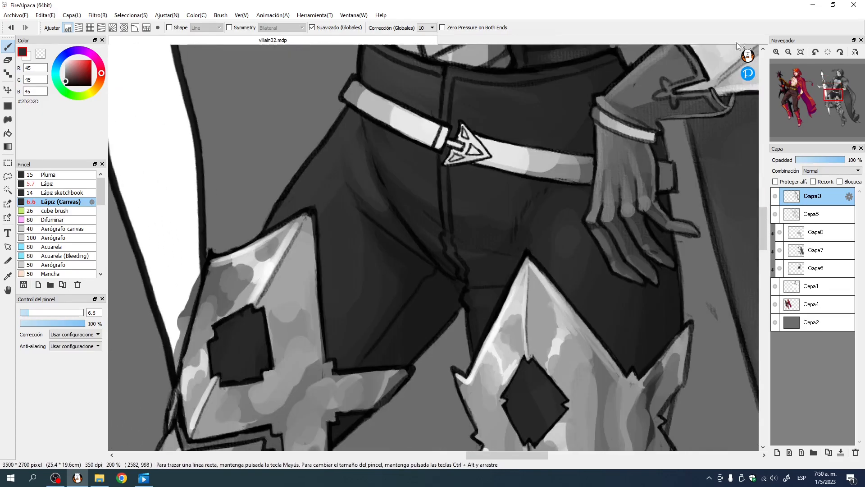
{"action": "left_click", "coordinate": [788, 51]}
{"action": "left_click", "coordinate": [788, 52]}
{"action": "left_click_drag", "start_coordinate": [525, 198], "coordinate": [453, 255]}
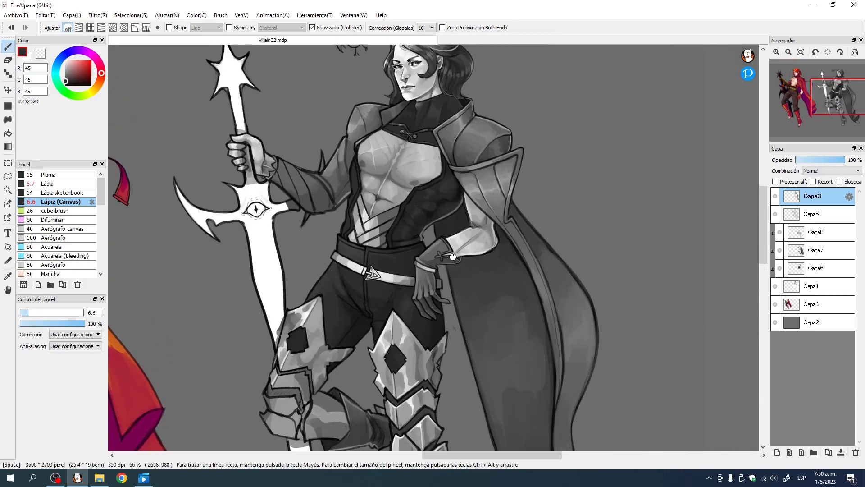
{"action": "left_click_drag", "start_coordinate": [453, 301], "coordinate": [495, 167]}
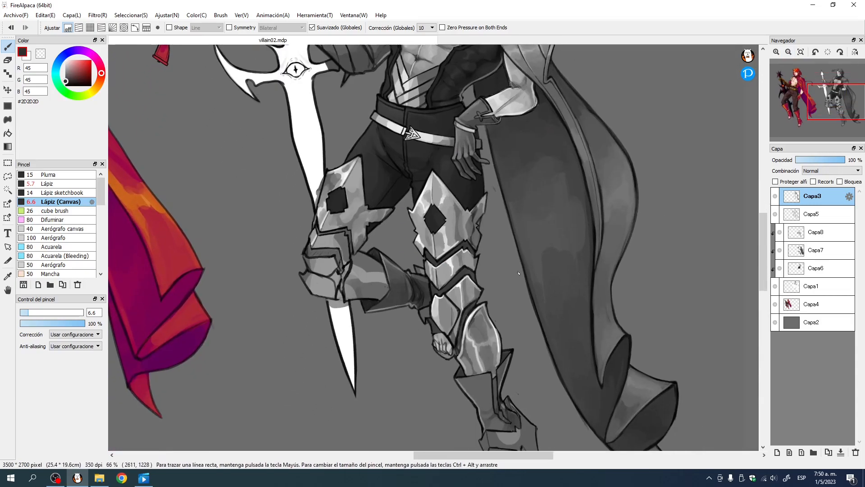
Step: Paint near-white highlights of RGB 249 on the bent leg's thigh plate along its right edge with the Lápiz brush
{"action": "left_click_drag", "start_coordinate": [400, 191], "coordinate": [433, 251]}
{"action": "left_click", "coordinate": [384, 235], "text": "alt"}
{"action": "left_click_drag", "start_coordinate": [384, 235], "coordinate": [388, 244]}
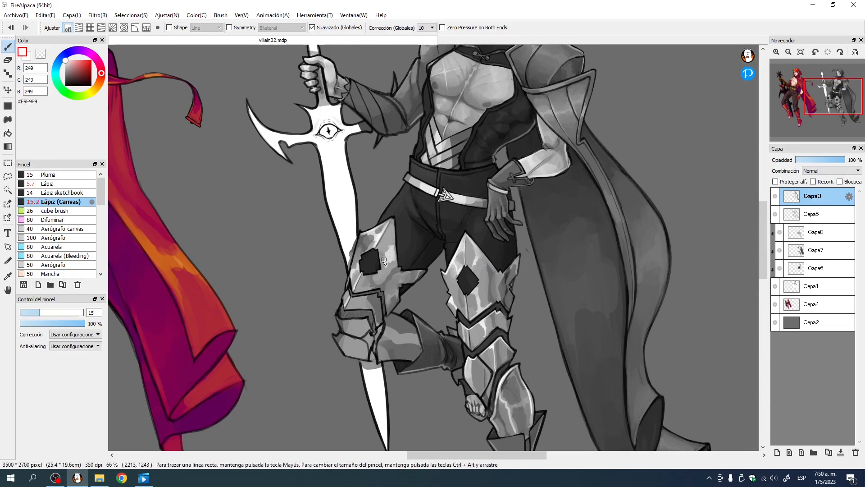
{"action": "left_click", "coordinate": [48, 183]}
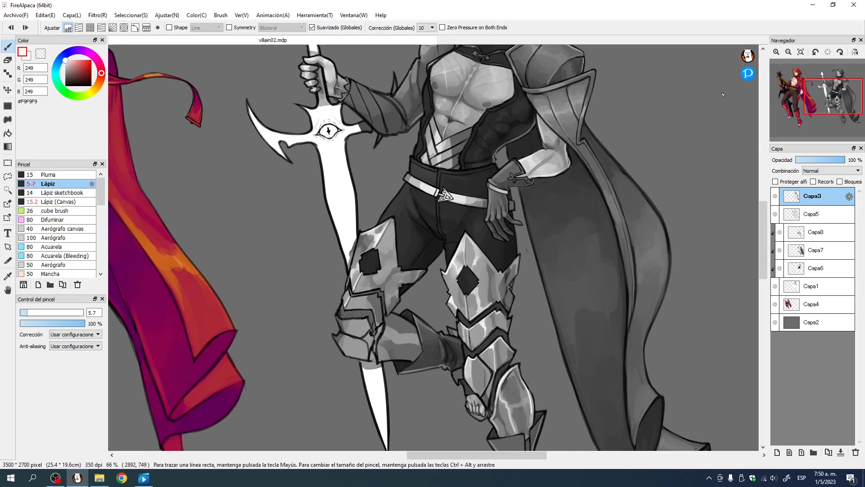
{"action": "scroll", "coordinate": [651, 134], "scroll_direction": "up", "scroll_amount": 3}
{"action": "mouse_move", "coordinate": [293, 280]}
{"action": "left_mouse_down"}
{"action": "mouse_move", "coordinate": [303, 158]}
{"action": "mouse_move", "coordinate": [347, 228]}
{"action": "mouse_move", "coordinate": [360, 205]}
{"action": "left_mouse_up"}
{"action": "mouse_move", "coordinate": [369, 198]}
{"action": "left_mouse_down"}
{"action": "mouse_move", "coordinate": [368, 219]}
{"action": "mouse_move", "coordinate": [366, 201]}
{"action": "mouse_move", "coordinate": [396, 184]}
{"action": "left_mouse_up"}
{"action": "key", "text": "ctrl+z"}
{"action": "left_click_drag", "start_coordinate": [393, 125], "coordinate": [400, 218]}
{"action": "left_click_drag", "start_coordinate": [393, 143], "coordinate": [399, 234]}
Step: Refine the highlights around the dark opening of the bent leg's thigh plate with light grey of RGB 223
{"action": "left_click", "coordinate": [388, 172], "text": "alt"}
{"action": "mouse_move", "coordinate": [383, 174]}
{"action": "left_mouse_down", "text": "ctrl+alt"}
{"action": "mouse_move", "coordinate": [362, 188]}
{"action": "mouse_move", "coordinate": [366, 201]}
{"action": "left_mouse_up", "text": "ctrl+alt"}
{"action": "left_click", "coordinate": [368, 191], "text": "alt"}
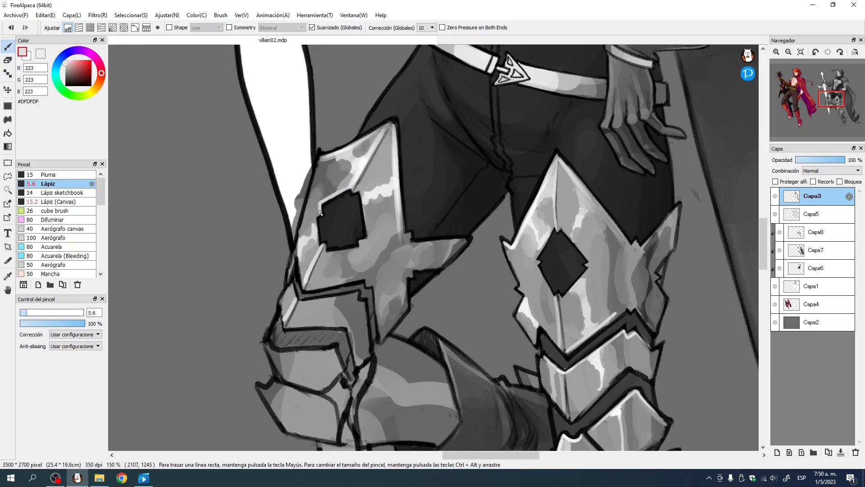
Step: Paint pure white highlights along the left edges of the diamond opening in the straight leg's thigh plate
{"action": "mouse_move", "coordinate": [510, 243]}
{"action": "left_mouse_down"}
{"action": "mouse_move", "coordinate": [458, 227]}
{"action": "mouse_move", "coordinate": [495, 226]}
{"action": "left_mouse_up"}
{"action": "left_click", "coordinate": [66, 60]}
{"action": "key", "text": "ctrl+z"}
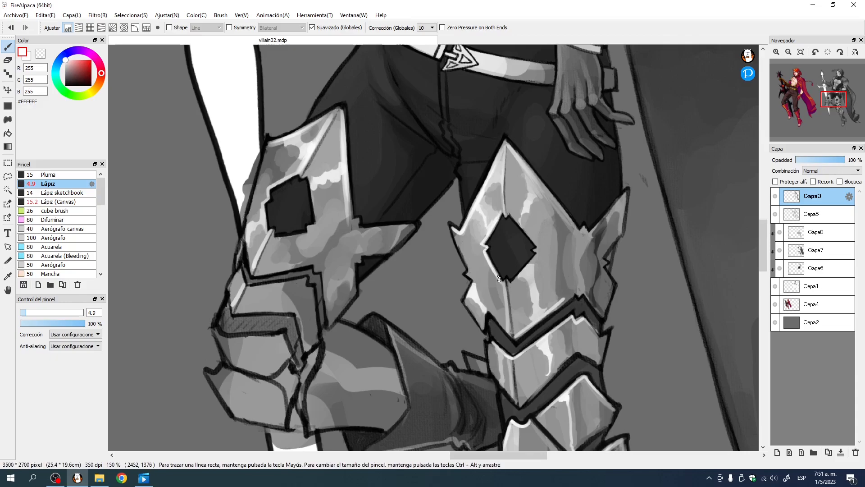
{"action": "scroll", "coordinate": [521, 293], "scroll_direction": "down", "scroll_amount": 5}
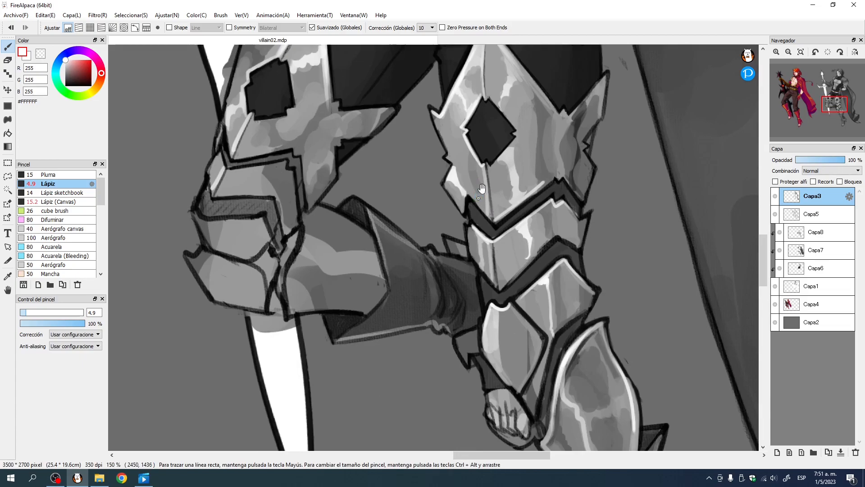
Step: Highlight the upper edge of the side spike on the bent leg's thigh plate in pure white, redoing misplaced strokes
{"action": "scroll", "coordinate": [479, 197], "scroll_direction": "up", "scroll_amount": 6}
{"action": "scroll", "coordinate": [495, 234], "scroll_direction": "left", "scroll_amount": 5}
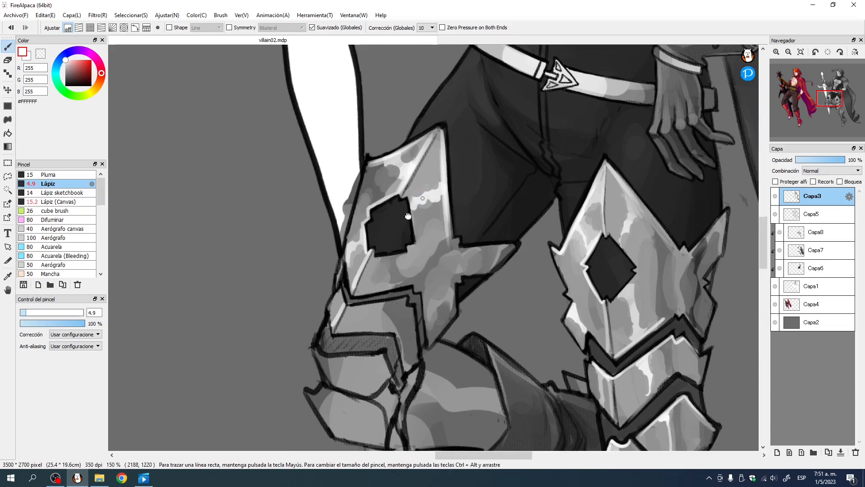
{"action": "scroll", "coordinate": [413, 207], "scroll_direction": "up", "scroll_amount": 2}
{"action": "scroll", "coordinate": [413, 207], "scroll_direction": "right", "scroll_amount": 2}
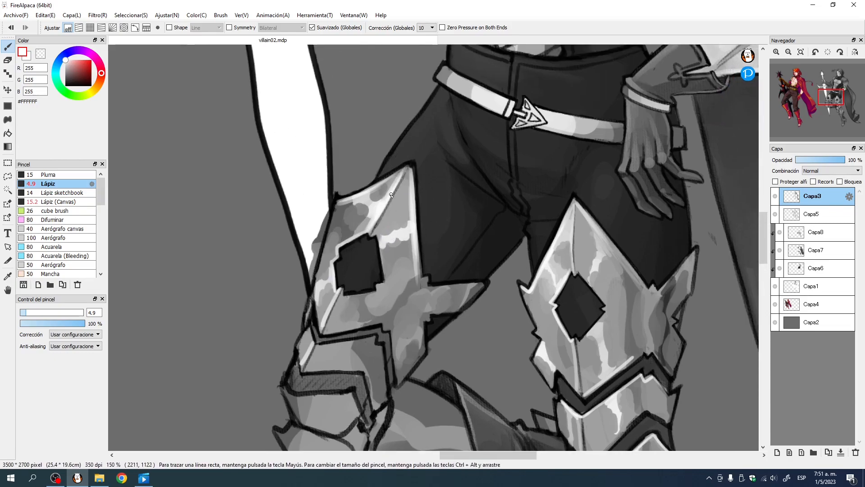
{"action": "scroll", "coordinate": [408, 236], "scroll_direction": "down", "scroll_amount": 2}
{"action": "scroll", "coordinate": [396, 232], "scroll_direction": "right", "scroll_amount": 2}
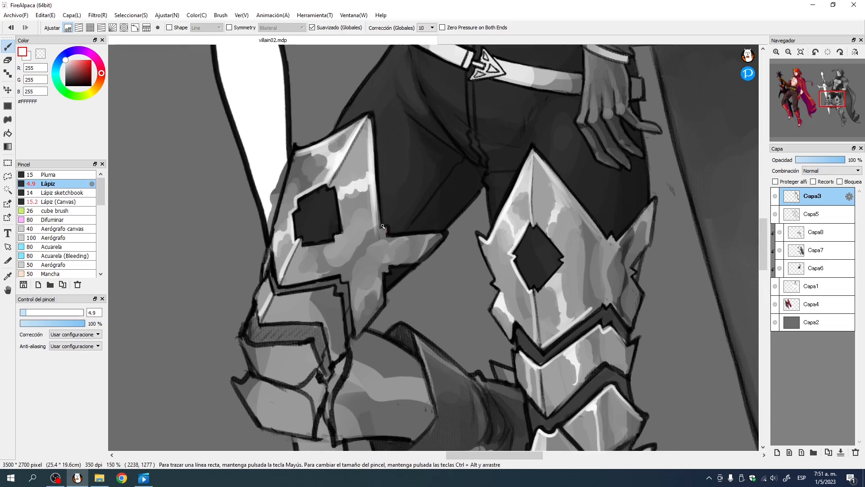
{"action": "key", "text": "ctrl+z"}
{"action": "left_click_drag", "start_coordinate": [425, 237], "coordinate": [445, 234]}
{"action": "key", "text": "ctrl+z"}
{"action": "left_click_drag", "start_coordinate": [387, 235], "coordinate": [446, 233]}
{"action": "key", "text": "ctrl+z"}
{"action": "left_click_drag", "start_coordinate": [386, 236], "coordinate": [445, 234]}
Step: Add white edge highlights to the bent thigh plate's lower right side and the right wing of the straight leg's thigh plate
{"action": "scroll", "coordinate": [436, 251], "scroll_direction": "down", "scroll_amount": 3}
{"action": "left_click_drag", "start_coordinate": [393, 231], "coordinate": [368, 258]}
{"action": "left_click_drag", "start_coordinate": [618, 153], "coordinate": [544, 221]}
{"action": "left_click_drag", "start_coordinate": [590, 203], "coordinate": [582, 236]}
{"action": "left_click_drag", "start_coordinate": [576, 290], "coordinate": [563, 323]}
{"action": "scroll", "coordinate": [570, 270], "scroll_direction": "down", "scroll_amount": 3}
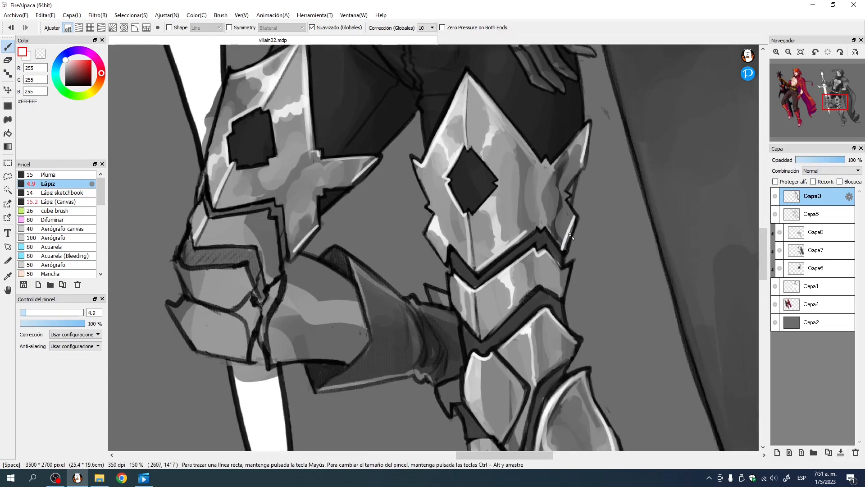
{"action": "left_click_drag", "start_coordinate": [577, 217], "coordinate": [569, 251]}
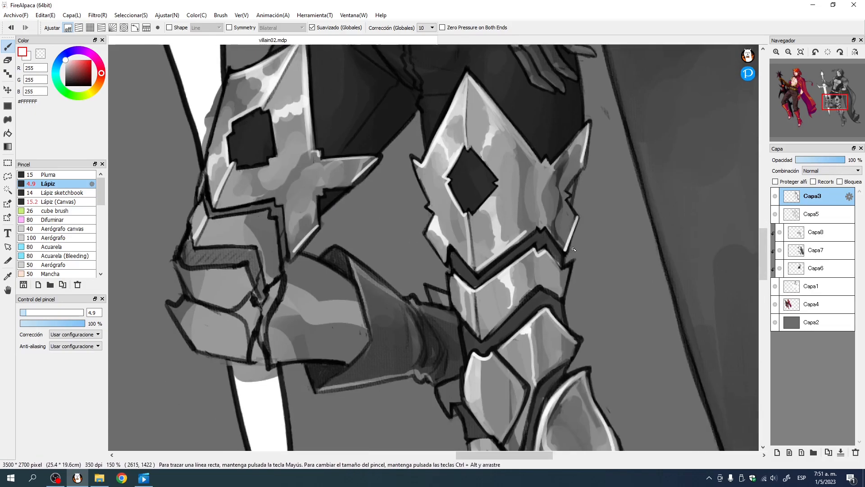
Step: Paint white edge strokes along the right sides of the straight leg's knee plates below the thigh plate
{"action": "scroll", "coordinate": [572, 232], "scroll_direction": "down", "scroll_amount": 3}
{"action": "mouse_move", "coordinate": [569, 212]}
{"action": "left_mouse_down"}
{"action": "mouse_move", "coordinate": [559, 239]}
{"action": "mouse_move", "coordinate": [568, 276]}
{"action": "mouse_move", "coordinate": [547, 257]}
{"action": "mouse_move", "coordinate": [575, 289]}
{"action": "left_mouse_up"}
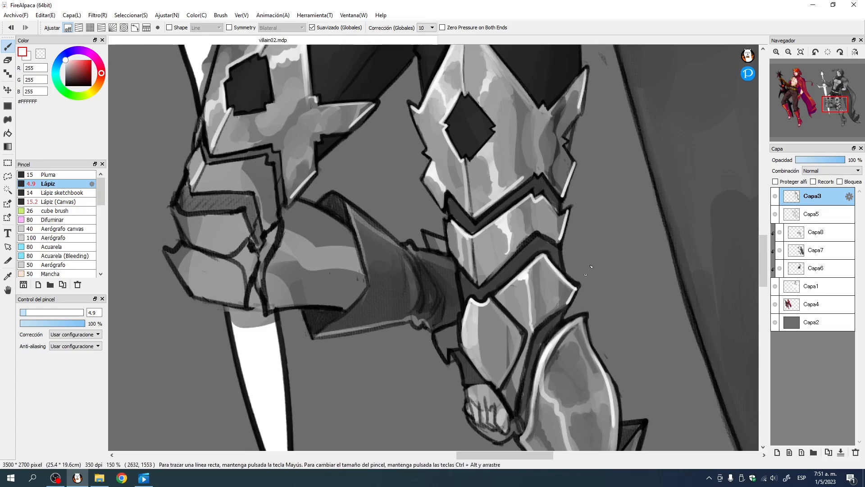
{"action": "left_click_drag", "start_coordinate": [568, 195], "coordinate": [547, 332]}
{"action": "left_click_drag", "start_coordinate": [521, 241], "coordinate": [530, 212]}
Step: Touch up the left edge of the straight leg's thigh plate and spike with pure white, undoing stray strokes
{"action": "left_click_drag", "start_coordinate": [491, 293], "coordinate": [563, 291]}
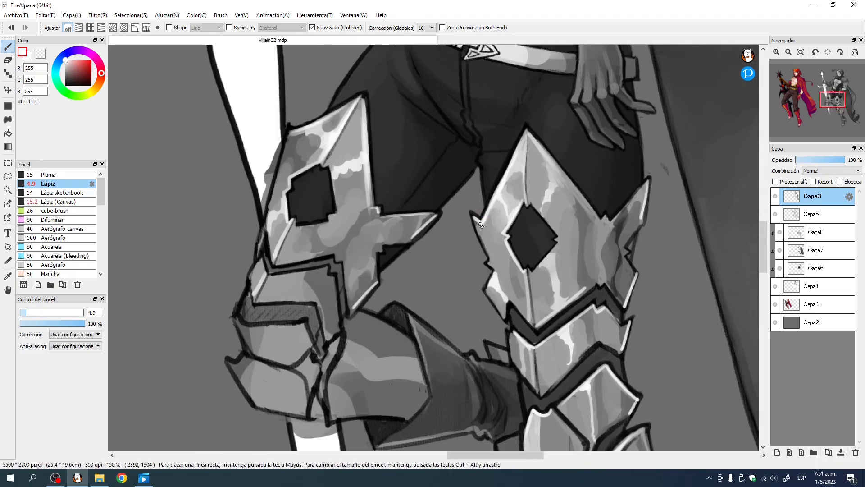
{"action": "mouse_move", "coordinate": [474, 217]}
{"action": "left_mouse_down"}
{"action": "mouse_move", "coordinate": [504, 319]}
{"action": "mouse_move", "coordinate": [459, 223]}
{"action": "left_mouse_up"}
{"action": "key", "text": "ctrl+z"}
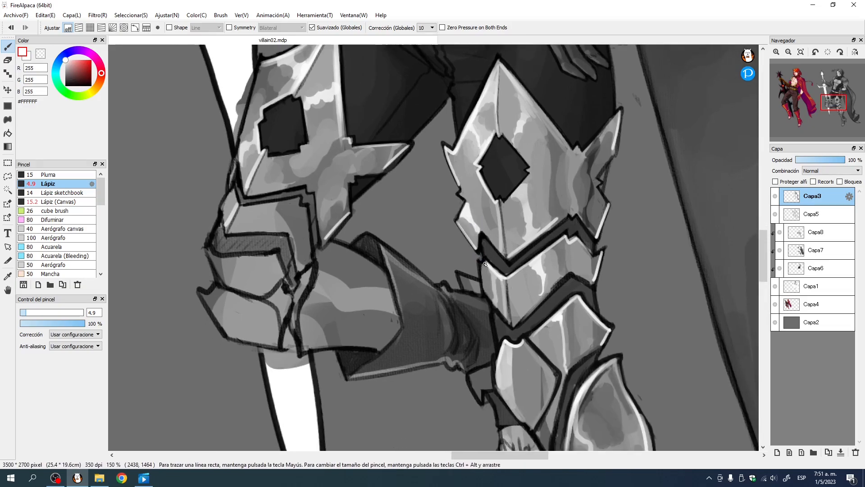
{"action": "left_click_drag", "start_coordinate": [482, 289], "coordinate": [483, 291]}
{"action": "key", "text": "ctrl+z"}
Step: Paint a pure white highlight along the upper edge of the rounded plate behind the bent knee
{"action": "left_click_drag", "start_coordinate": [532, 335], "coordinate": [491, 266]}
{"action": "mouse_move", "coordinate": [424, 54]}
{"action": "left_mouse_down"}
{"action": "mouse_move", "coordinate": [498, 291]}
{"action": "mouse_move", "coordinate": [477, 256]}
{"action": "mouse_move", "coordinate": [438, 272]}
{"action": "mouse_move", "coordinate": [469, 289]}
{"action": "left_mouse_up"}
{"action": "key", "text": "ctrl+z"}
{"action": "left_click_drag", "start_coordinate": [427, 265], "coordinate": [481, 293]}
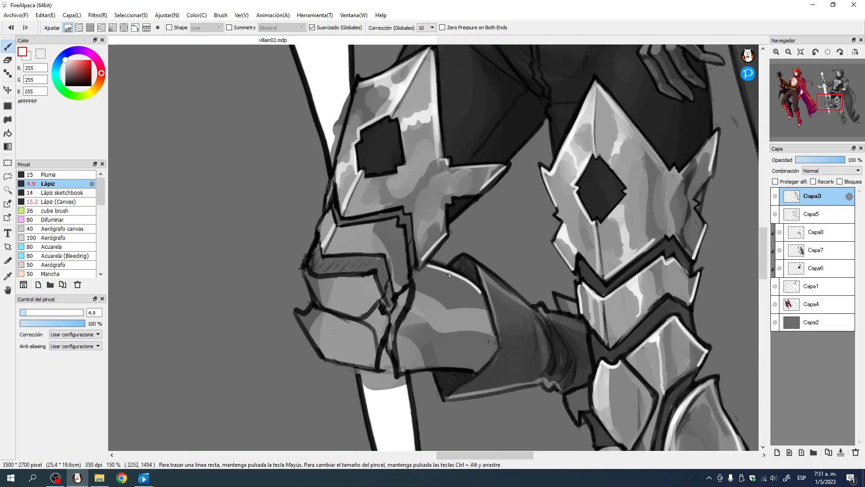
Step: Block dark grey shading into the rounded plate behind the bent knee with a Lápiz brush enlarged to about 25
{"action": "mouse_move", "coordinate": [439, 318]}
{"action": "left_mouse_down"}
{"action": "mouse_move", "coordinate": [433, 353]}
{"action": "mouse_move", "coordinate": [438, 309]}
{"action": "mouse_move", "coordinate": [432, 304]}
{"action": "mouse_move", "coordinate": [423, 312]}
{"action": "mouse_move", "coordinate": [412, 289]}
{"action": "left_mouse_up"}
{"action": "left_click", "coordinate": [435, 349], "text": "alt"}
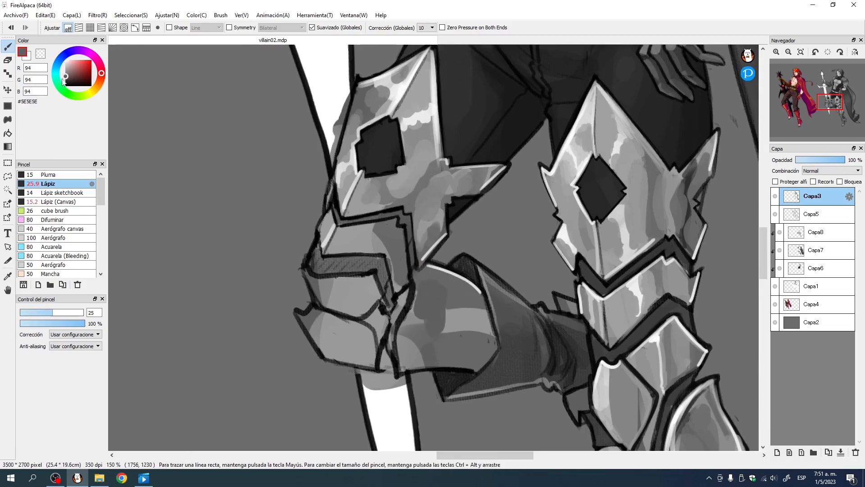
{"action": "left_click_drag", "start_coordinate": [68, 79], "coordinate": [62, 81]}
{"action": "mouse_move", "coordinate": [424, 325]}
{"action": "left_mouse_down"}
{"action": "mouse_move", "coordinate": [422, 279]}
{"action": "mouse_move", "coordinate": [446, 288]}
{"action": "mouse_move", "coordinate": [425, 280]}
{"action": "mouse_move", "coordinate": [454, 304]}
{"action": "mouse_move", "coordinate": [446, 284]}
{"action": "mouse_move", "coordinate": [464, 288]}
{"action": "mouse_move", "coordinate": [469, 303]}
{"action": "mouse_move", "coordinate": [441, 321]}
{"action": "mouse_move", "coordinate": [432, 303]}
{"action": "mouse_move", "coordinate": [413, 328]}
{"action": "mouse_move", "coordinate": [417, 301]}
{"action": "left_mouse_up"}
{"action": "left_click", "coordinate": [425, 338], "text": "alt"}
{"action": "mouse_move", "coordinate": [413, 319]}
{"action": "left_mouse_down"}
{"action": "mouse_move", "coordinate": [422, 299]}
{"action": "mouse_move", "coordinate": [433, 318]}
{"action": "mouse_move", "coordinate": [466, 323]}
{"action": "mouse_move", "coordinate": [469, 302]}
{"action": "mouse_move", "coordinate": [450, 286]}
{"action": "mouse_move", "coordinate": [440, 301]}
{"action": "mouse_move", "coordinate": [467, 321]}
{"action": "mouse_move", "coordinate": [421, 318]}
{"action": "mouse_move", "coordinate": [465, 328]}
{"action": "left_mouse_up"}
Step: Blend sampled mid greys around RGB 102 across the middle and right of the rounded plate behind the bent knee
{"action": "left_click", "coordinate": [460, 293], "text": "alt"}
{"action": "left_click", "coordinate": [425, 316], "text": "alt"}
{"action": "left_click", "coordinate": [440, 338], "text": "alt"}
{"action": "left_click", "coordinate": [425, 329], "text": "alt"}
{"action": "mouse_move", "coordinate": [411, 328]}
{"action": "left_mouse_down"}
{"action": "mouse_move", "coordinate": [449, 339]}
{"action": "mouse_move", "coordinate": [455, 327]}
{"action": "mouse_move", "coordinate": [474, 340]}
{"action": "mouse_move", "coordinate": [482, 313]}
{"action": "left_mouse_up"}
{"action": "left_click", "coordinate": [472, 315], "text": "alt"}
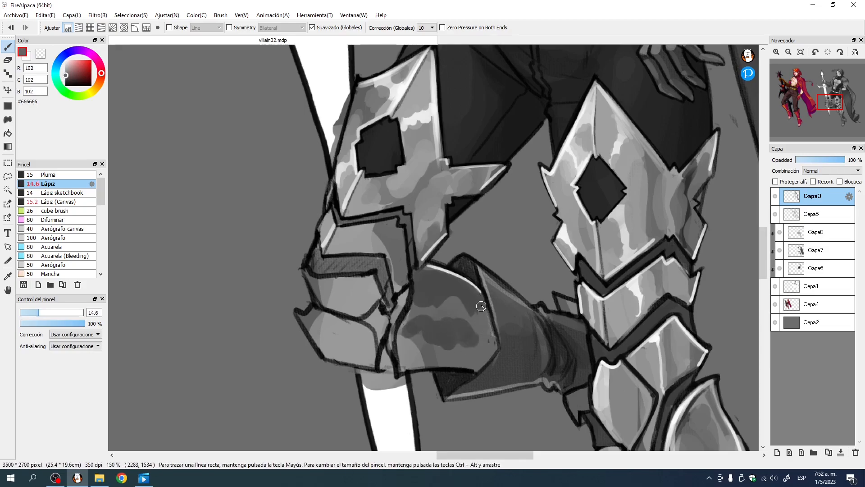
Step: Darken the lower half of the rounded plate with grey of RGB 75 and add a lighter strip along its bottom
{"action": "left_click", "coordinate": [481, 311], "text": "alt"}
{"action": "left_click_drag", "start_coordinate": [418, 333], "coordinate": [430, 333], "text": "ctrl+alt"}
{"action": "mouse_move", "coordinate": [429, 339]}
{"action": "left_mouse_down"}
{"action": "mouse_move", "coordinate": [481, 345]}
{"action": "mouse_move", "coordinate": [469, 360]}
{"action": "mouse_move", "coordinate": [408, 354]}
{"action": "mouse_move", "coordinate": [408, 343]}
{"action": "mouse_move", "coordinate": [405, 364]}
{"action": "left_mouse_up"}
{"action": "left_click", "coordinate": [463, 358], "text": "alt"}
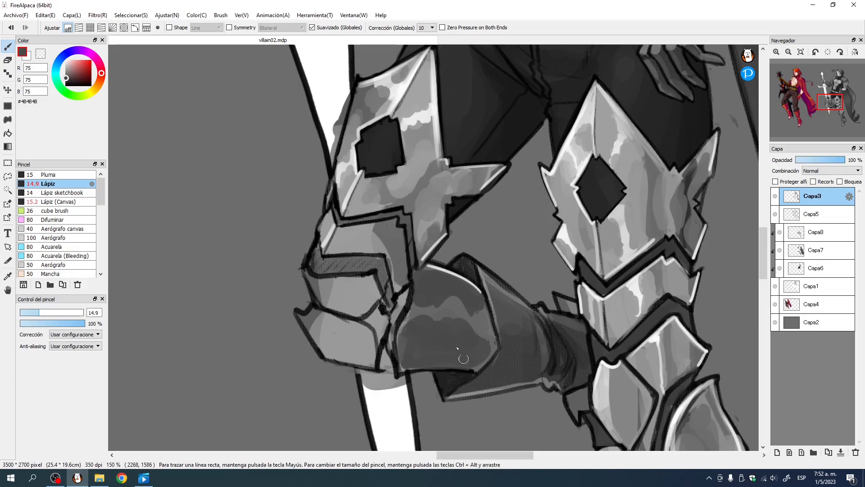
{"action": "left_click", "coordinate": [400, 264], "text": "alt"}
{"action": "left_click_drag", "start_coordinate": [441, 323], "coordinate": [435, 323], "text": "ctrl+alt"}
{"action": "left_click_drag", "start_coordinate": [402, 361], "coordinate": [481, 360]}
Step: Highlight the bottom edge of the rounded plate behind the bent knee in pure white, undoing the stray stroke
{"action": "left_click", "coordinate": [460, 275], "text": "alt"}
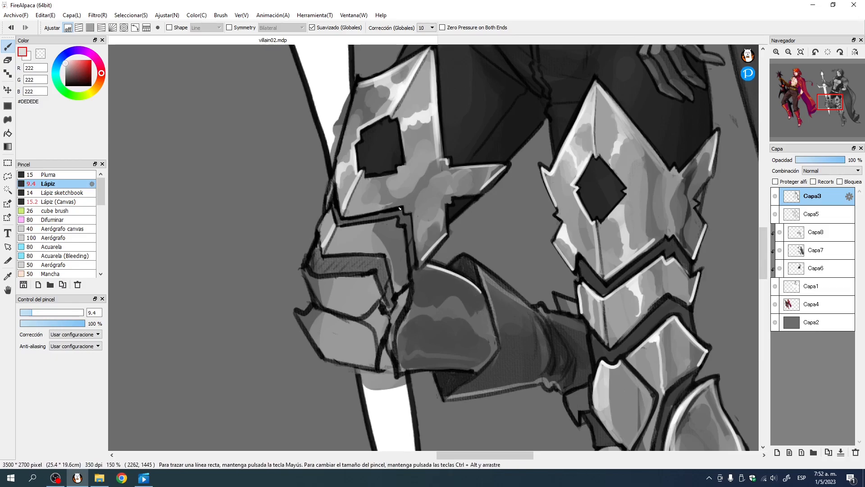
{"action": "left_click", "coordinate": [65, 60]}
{"action": "left_click_drag", "start_coordinate": [421, 338], "coordinate": [364, 254]}
{"action": "left_click_drag", "start_coordinate": [362, 284], "coordinate": [396, 282], "text": "ctrl+alt"}
{"action": "key", "text": "ctrl+z"}
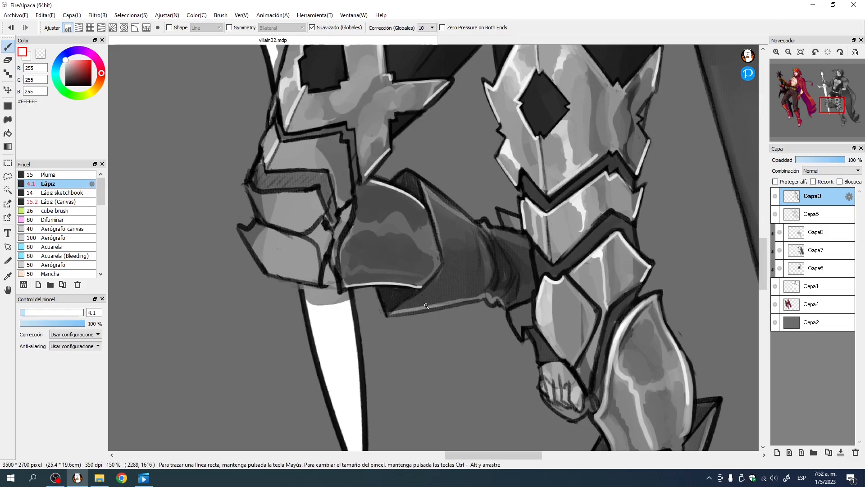
Step: Shade the bent leg's upper knee plate with grey of RGB 106 and add grey patches to the plate below
{"action": "mouse_move", "coordinate": [367, 222]}
{"action": "left_mouse_down"}
{"action": "mouse_move", "coordinate": [380, 275]}
{"action": "mouse_move", "coordinate": [363, 253]}
{"action": "mouse_move", "coordinate": [380, 292]}
{"action": "mouse_move", "coordinate": [358, 264]}
{"action": "mouse_move", "coordinate": [383, 275]}
{"action": "mouse_move", "coordinate": [393, 294]}
{"action": "mouse_move", "coordinate": [410, 279]}
{"action": "mouse_move", "coordinate": [385, 297]}
{"action": "mouse_move", "coordinate": [419, 291]}
{"action": "mouse_move", "coordinate": [372, 289]}
{"action": "mouse_move", "coordinate": [407, 276]}
{"action": "mouse_move", "coordinate": [374, 292]}
{"action": "left_mouse_up"}
{"action": "left_click", "coordinate": [396, 280], "text": "alt"}
{"action": "left_click", "coordinate": [423, 280], "text": "alt"}
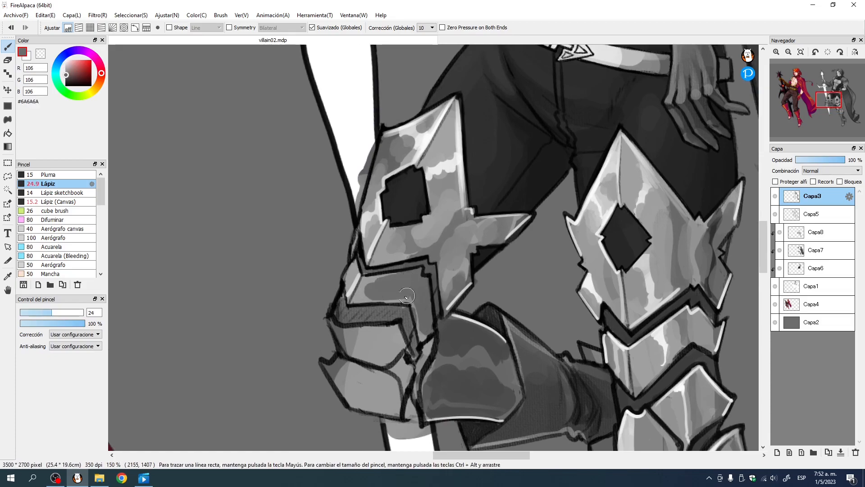
{"action": "mouse_move", "coordinate": [381, 332]}
{"action": "left_mouse_down"}
{"action": "mouse_move", "coordinate": [389, 354]}
{"action": "mouse_move", "coordinate": [403, 337]}
{"action": "mouse_move", "coordinate": [414, 338]}
{"action": "mouse_move", "coordinate": [394, 333]}
{"action": "mouse_move", "coordinate": [396, 352]}
{"action": "mouse_move", "coordinate": [374, 349]}
{"action": "left_mouse_up"}
{"action": "left_click", "coordinate": [403, 336], "text": "alt"}
{"action": "left_click", "coordinate": [374, 333], "text": "alt"}
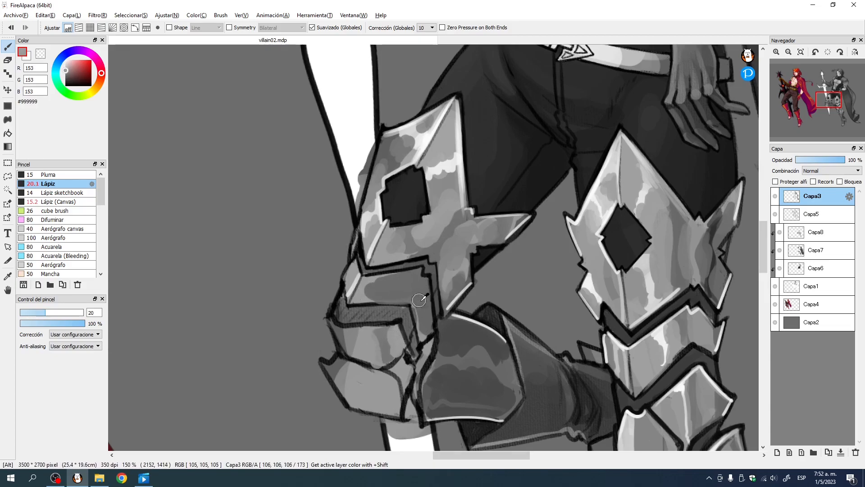
Step: Blend sampled greys into the right side of the bent leg's upper knee plate
{"action": "left_click", "coordinate": [383, 304], "text": "alt"}
{"action": "mouse_move", "coordinate": [372, 306]}
{"action": "left_mouse_down", "text": "ctrl+alt"}
{"action": "mouse_move", "coordinate": [365, 306]}
{"action": "mouse_move", "coordinate": [408, 305]}
{"action": "mouse_move", "coordinate": [419, 342]}
{"action": "mouse_move", "coordinate": [421, 321]}
{"action": "left_mouse_up", "text": "ctrl+alt"}
{"action": "left_click", "coordinate": [361, 290], "text": "alt"}
{"action": "mouse_move", "coordinate": [416, 309]}
{"action": "left_mouse_down"}
{"action": "mouse_move", "coordinate": [418, 323]}
{"action": "mouse_move", "coordinate": [424, 312]}
{"action": "left_mouse_up"}
{"action": "left_click", "coordinate": [422, 307], "text": "alt"}
{"action": "left_click", "coordinate": [420, 289], "text": "alt"}
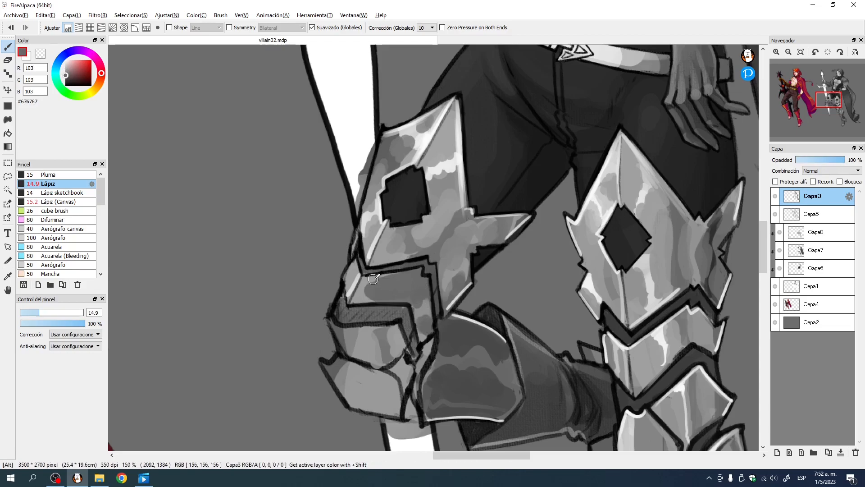
Step: Break up the shading on the bent leg's upper knee plate with alternating light and dark sampled greys
{"action": "left_click", "coordinate": [361, 292], "text": "alt"}
{"action": "mouse_move", "coordinate": [377, 288]}
{"action": "left_mouse_down"}
{"action": "mouse_move", "coordinate": [427, 287]}
{"action": "mouse_move", "coordinate": [405, 280]}
{"action": "mouse_move", "coordinate": [414, 281]}
{"action": "mouse_move", "coordinate": [394, 296]}
{"action": "mouse_move", "coordinate": [406, 280]}
{"action": "mouse_move", "coordinate": [430, 291]}
{"action": "mouse_move", "coordinate": [375, 286]}
{"action": "mouse_move", "coordinate": [408, 274]}
{"action": "mouse_move", "coordinate": [416, 295]}
{"action": "mouse_move", "coordinate": [423, 292]}
{"action": "mouse_move", "coordinate": [376, 291]}
{"action": "mouse_move", "coordinate": [385, 284]}
{"action": "mouse_move", "coordinate": [448, 319]}
{"action": "mouse_move", "coordinate": [364, 294]}
{"action": "left_mouse_up"}
{"action": "left_click", "coordinate": [415, 285], "text": "alt"}
{"action": "left_click", "coordinate": [376, 282], "text": "alt"}
{"action": "left_click", "coordinate": [411, 284], "text": "alt"}
{"action": "left_click", "coordinate": [378, 285], "text": "alt"}
{"action": "left_click", "coordinate": [363, 303], "text": "alt"}
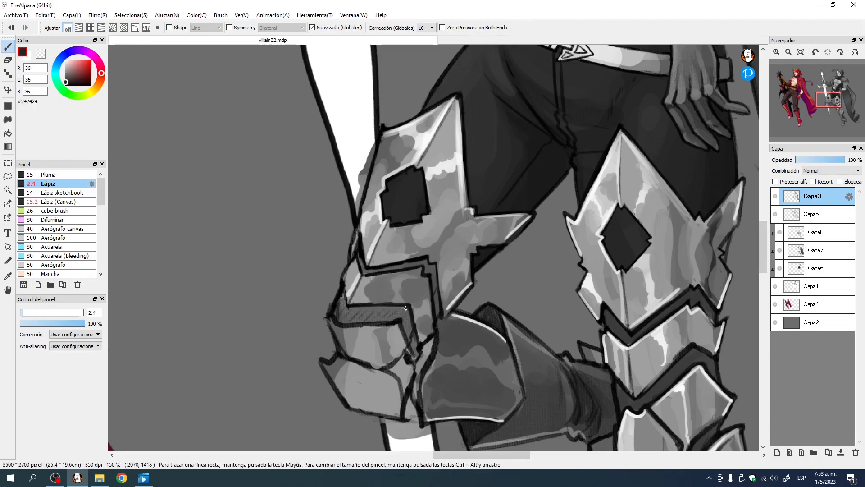
Step: Highlight the top edges of the bent leg's upper and middle knee plates with light grey RGB 217
{"action": "left_click", "coordinate": [353, 288], "text": "alt"}
{"action": "key", "text": "ctrl+z"}
{"action": "left_click_drag", "start_coordinate": [365, 276], "coordinate": [417, 272]}
{"action": "key", "text": "ctrl+z"}
{"action": "key", "text": "ctrl+z"}
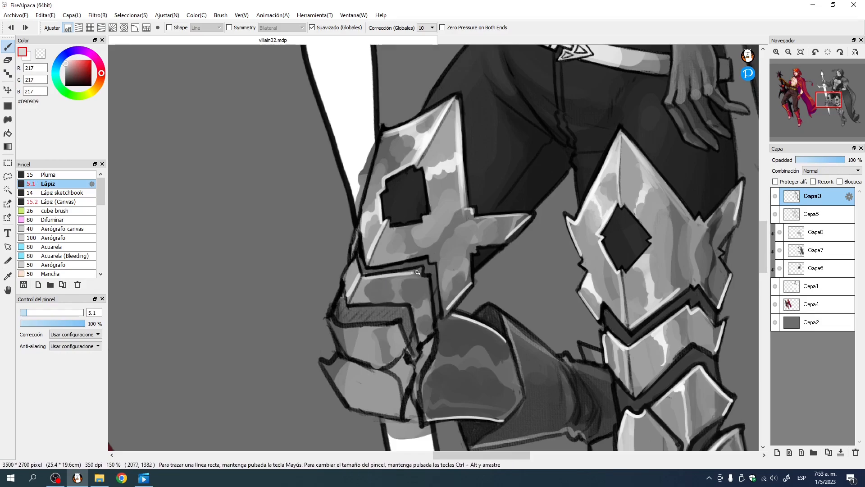
{"action": "scroll", "coordinate": [416, 292], "scroll_direction": "down", "scroll_amount": 3}
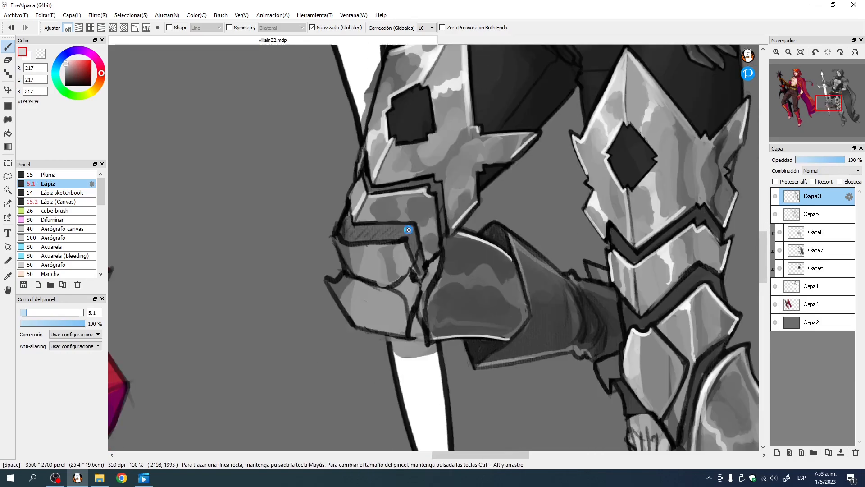
{"action": "left_click_drag", "start_coordinate": [343, 244], "coordinate": [405, 244]}
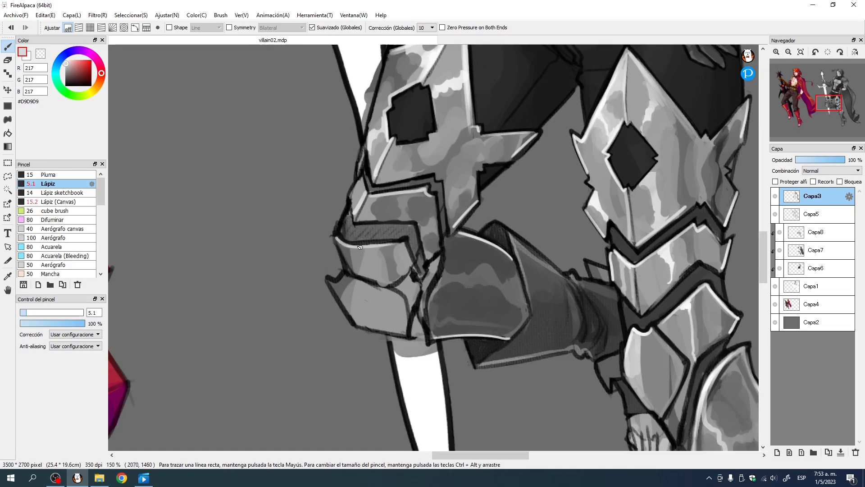
Step: Darken the gap beside the bent leg's middle and lowest knee plates with sampled near-black, RGB 14
{"action": "left_click", "coordinate": [373, 284], "text": "alt"}
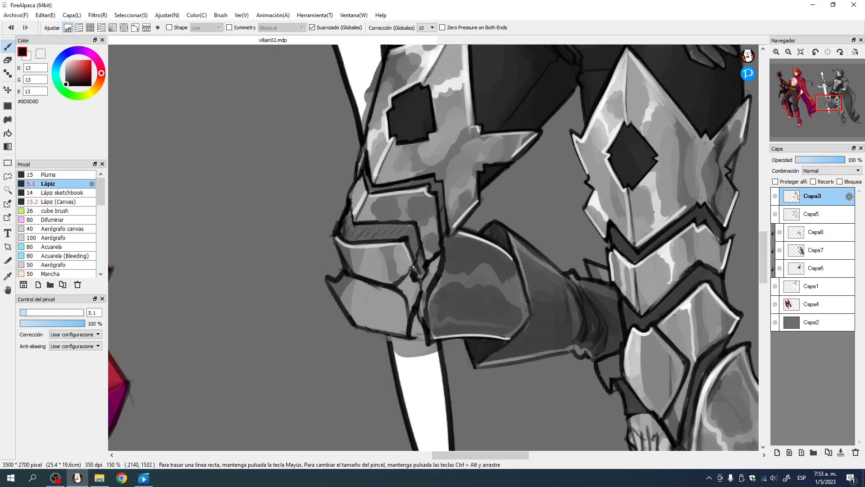
{"action": "left_click_drag", "start_coordinate": [396, 289], "coordinate": [412, 307], "text": "ctrl+alt"}
{"action": "left_click", "coordinate": [421, 301], "text": "alt"}
{"action": "mouse_move", "coordinate": [420, 301]}
{"action": "left_mouse_down", "text": "ctrl+alt"}
{"action": "mouse_move", "coordinate": [434, 267]}
{"action": "mouse_move", "coordinate": [422, 317]}
{"action": "left_mouse_up", "text": "ctrl+alt"}
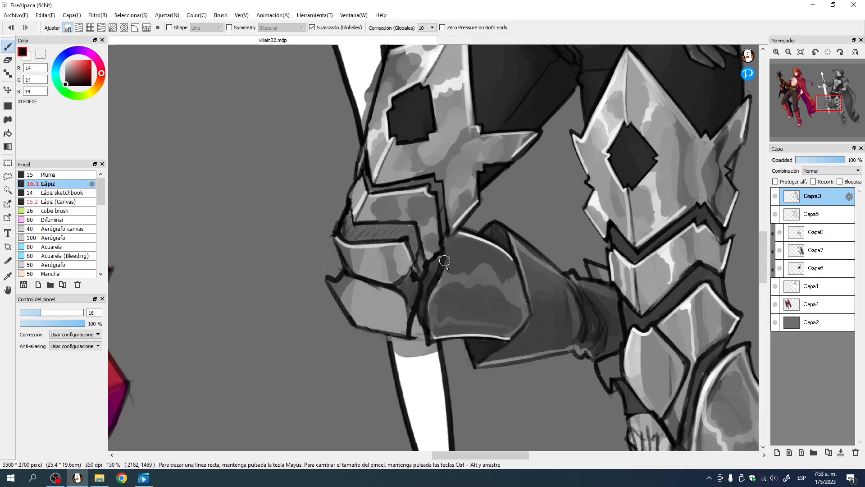
Step: Shade the bent leg's lowest knee plate with sampled light and mid greys, and lighten its top edge
{"action": "left_click", "coordinate": [360, 280], "text": "alt"}
{"action": "left_click_drag", "start_coordinate": [360, 280], "coordinate": [351, 277], "text": "ctrl+alt"}
{"action": "left_click", "coordinate": [358, 262], "text": "alt"}
{"action": "mouse_move", "coordinate": [346, 275]}
{"action": "left_mouse_down"}
{"action": "mouse_move", "coordinate": [388, 292]}
{"action": "mouse_move", "coordinate": [377, 322]}
{"action": "mouse_move", "coordinate": [368, 322]}
{"action": "mouse_move", "coordinate": [368, 292]}
{"action": "mouse_move", "coordinate": [360, 309]}
{"action": "mouse_move", "coordinate": [391, 326]}
{"action": "mouse_move", "coordinate": [384, 298]}
{"action": "mouse_move", "coordinate": [400, 298]}
{"action": "left_mouse_up"}
{"action": "left_click", "coordinate": [379, 287], "text": "alt"}
{"action": "left_click", "coordinate": [367, 290], "text": "alt"}
{"action": "left_click", "coordinate": [389, 311], "text": "alt"}
{"action": "left_click", "coordinate": [367, 287], "text": "alt"}
{"action": "left_click", "coordinate": [392, 286], "text": "alt"}
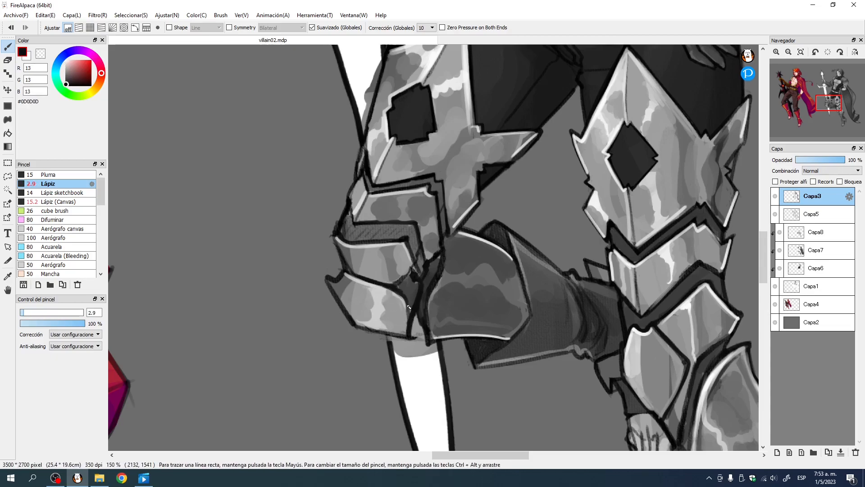
{"action": "left_click", "coordinate": [416, 327], "text": "alt"}
Step: Examine the leg armour shading in the full-figure view and close up on both legs
{"action": "left_click_drag", "start_coordinate": [482, 253], "coordinate": [405, 332]}
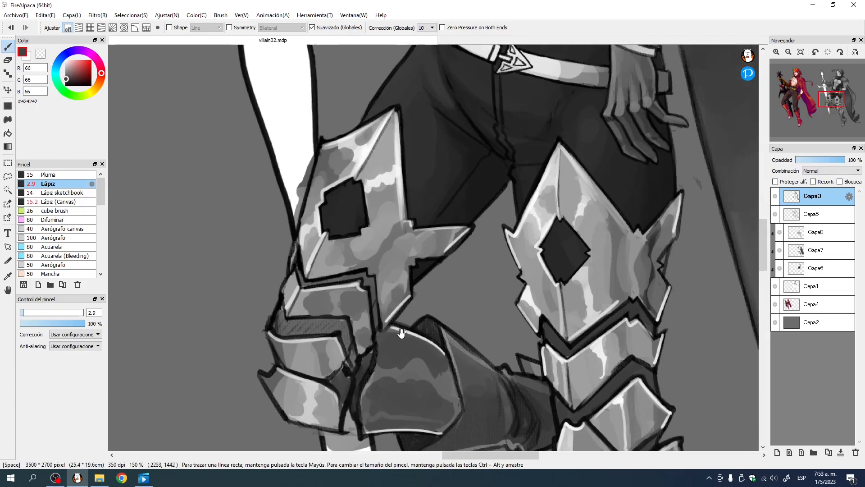
{"action": "left_click", "coordinate": [801, 52]}
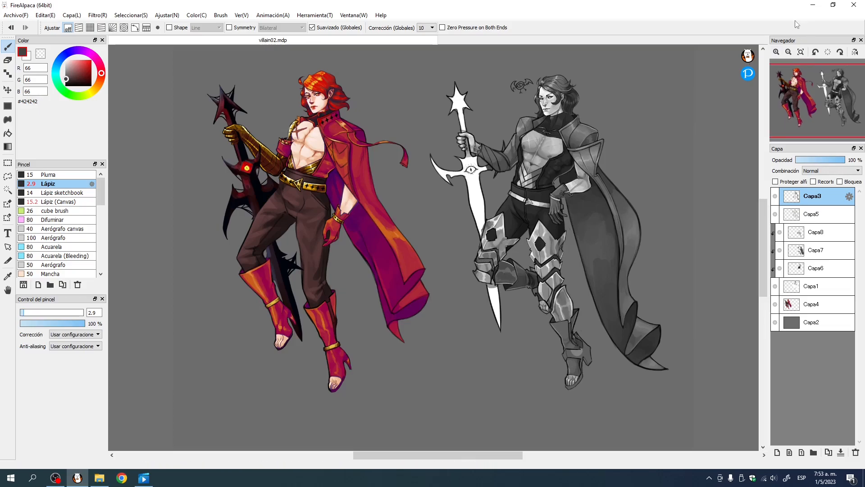
{"action": "left_click", "coordinate": [777, 52]}
{"action": "left_click", "coordinate": [777, 52]}
{"action": "left_click", "coordinate": [777, 52]}
{"action": "left_click_drag", "start_coordinate": [648, 291], "coordinate": [431, 189]}
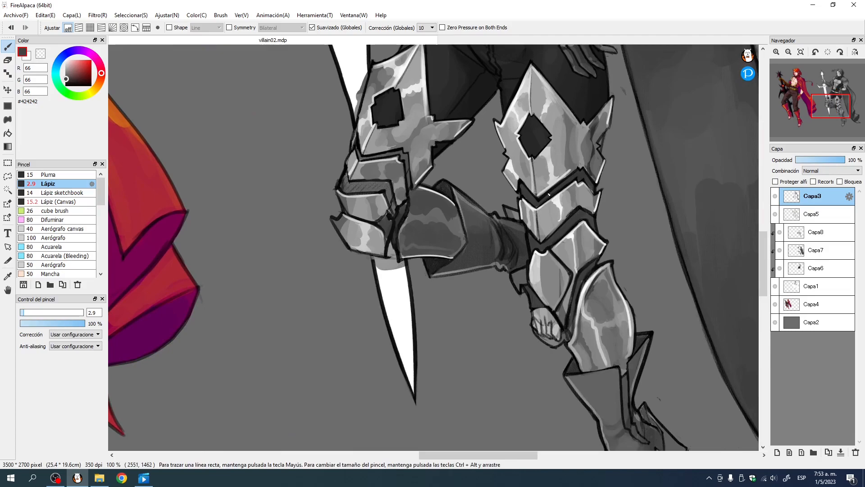
{"action": "left_click_drag", "start_coordinate": [578, 192], "coordinate": [543, 263]}
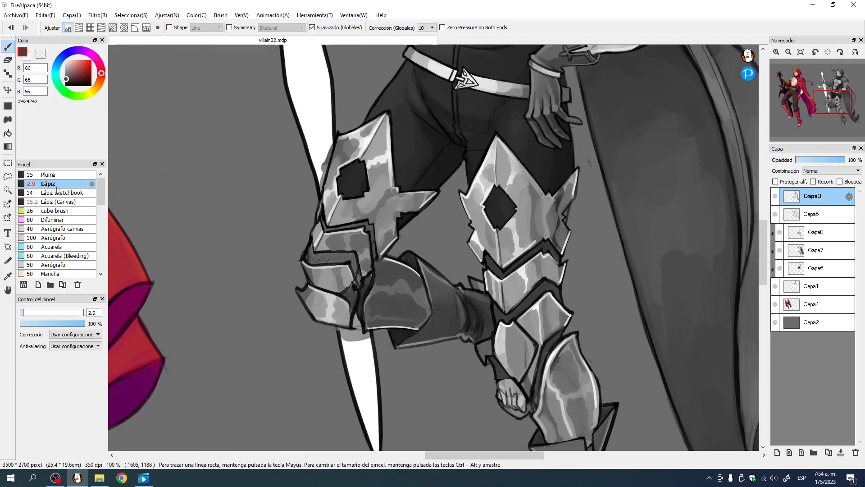
{"action": "left_click", "coordinate": [63, 202]}
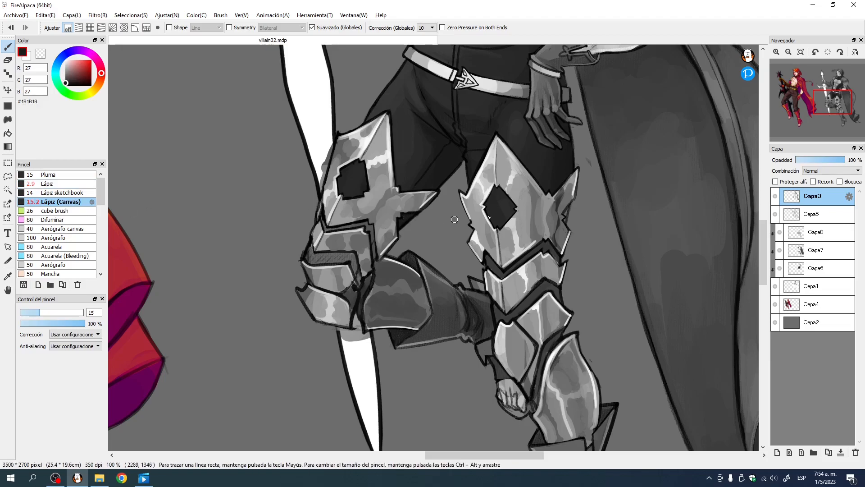
{"action": "left_click", "coordinate": [776, 52]}
{"action": "left_click", "coordinate": [776, 52]}
{"action": "left_click", "coordinate": [776, 51]}
{"action": "left_click_drag", "start_coordinate": [407, 258], "coordinate": [216, 289]}
{"action": "mouse_move", "coordinate": [717, 198]}
{"action": "left_mouse_down"}
{"action": "mouse_move", "coordinate": [501, 243]}
{"action": "mouse_move", "coordinate": [423, 226]}
{"action": "mouse_move", "coordinate": [429, 218]}
{"action": "left_mouse_up"}
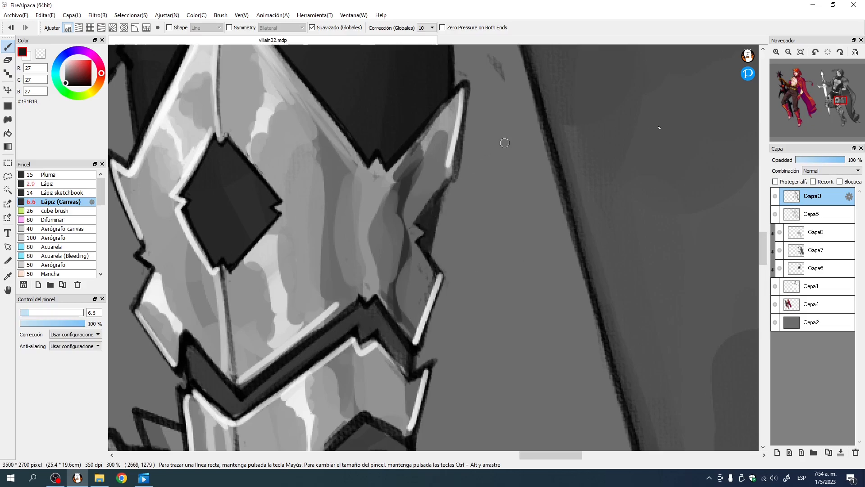
{"action": "left_click", "coordinate": [801, 51]}
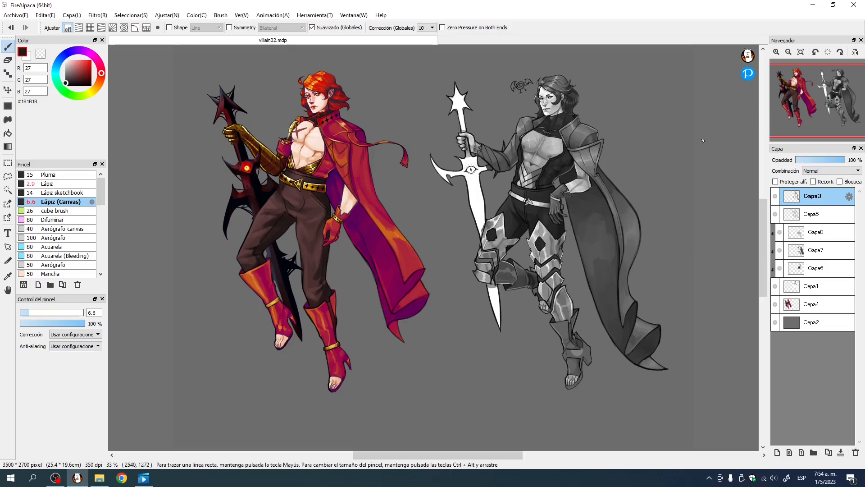
{"action": "left_click", "coordinate": [776, 52]}
{"action": "left_click", "coordinate": [776, 52]}
{"action": "left_click", "coordinate": [776, 52]}
{"action": "mouse_move", "coordinate": [573, 263]}
{"action": "left_mouse_down"}
{"action": "mouse_move", "coordinate": [474, 237]}
{"action": "mouse_move", "coordinate": [284, 225]}
{"action": "left_mouse_up"}
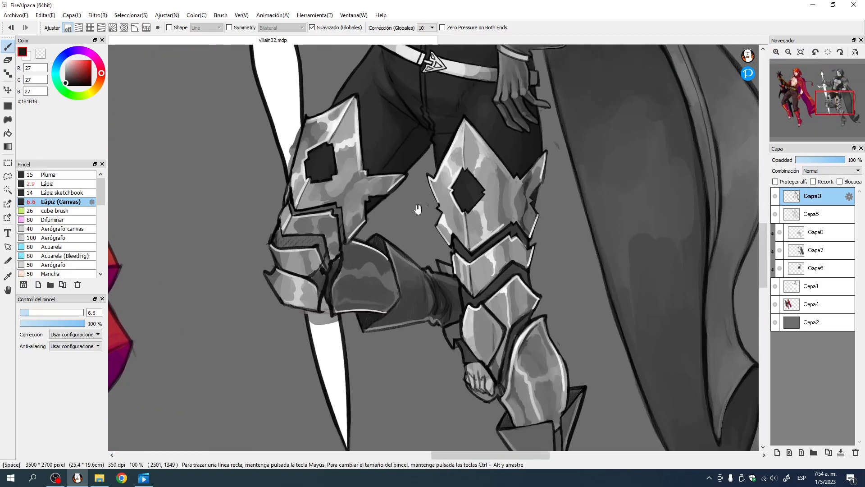
{"action": "left_click_drag", "start_coordinate": [424, 206], "coordinate": [457, 175]}
Step: Blend sampled greys of RGB 106 and 87 into the upper part of the rounded plate behind the bent knee
{"action": "left_click", "coordinate": [390, 194], "text": "alt"}
{"action": "left_click_drag", "start_coordinate": [382, 226], "coordinate": [395, 238], "text": "ctrl+alt"}
{"action": "left_click", "coordinate": [382, 226], "text": "alt"}
{"action": "left_click", "coordinate": [47, 184]}
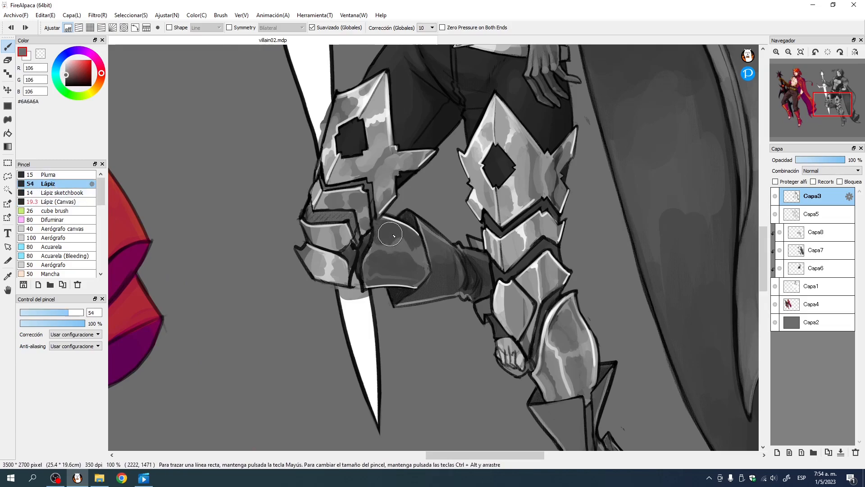
{"action": "left_click", "coordinate": [383, 230], "text": "alt"}
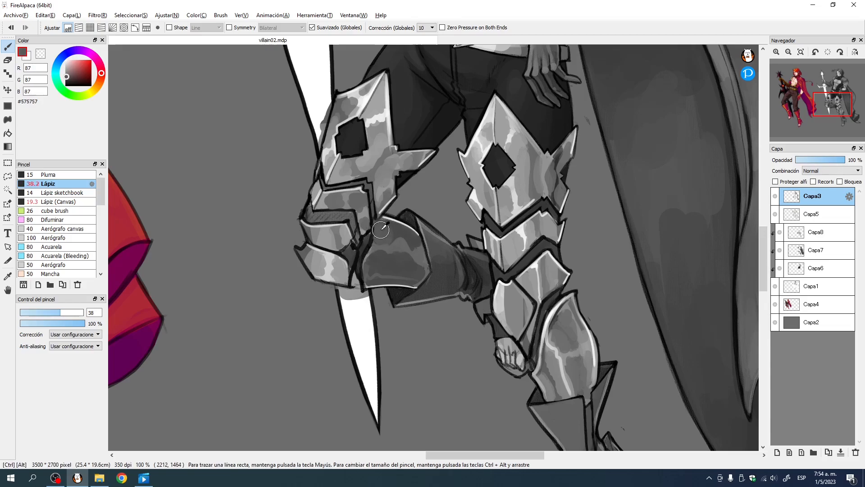
{"action": "mouse_move", "coordinate": [396, 229]}
{"action": "left_mouse_down", "text": "ctrl+alt"}
{"action": "mouse_move", "coordinate": [384, 229]}
{"action": "mouse_move", "coordinate": [411, 239]}
{"action": "left_mouse_up", "text": "ctrl+alt"}
Step: Select layer Capa8 for the straight leg's ankle armour, toggling its visibility off and on to check its contents
{"action": "left_click_drag", "start_coordinate": [646, 428], "coordinate": [505, 216]}
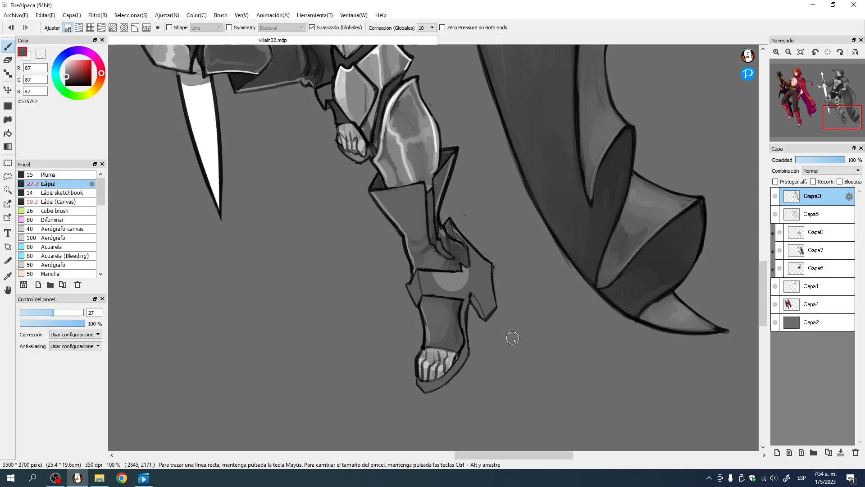
{"action": "left_click", "coordinate": [816, 233]}
{"action": "left_click", "coordinate": [780, 233]}
{"action": "left_click", "coordinate": [780, 233]}
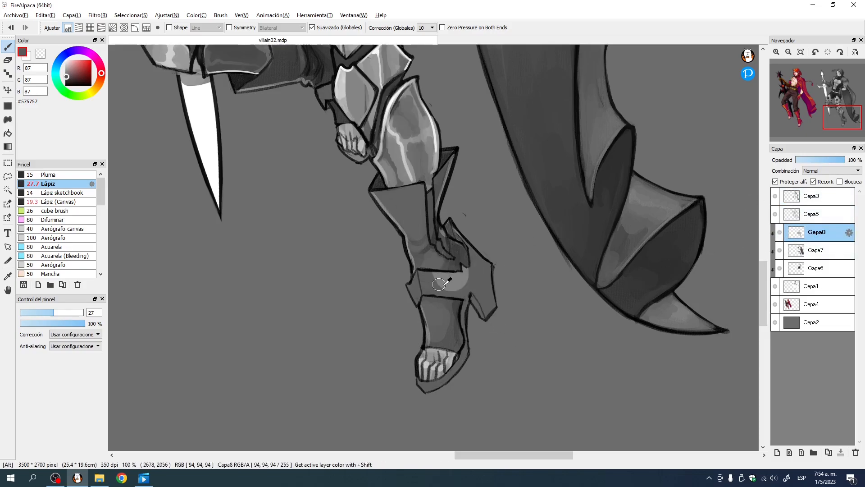
Step: Try covering the straight leg's ankle band and heel piece with pure white, and undo the white strokes
{"action": "mouse_move", "coordinate": [450, 283]}
{"action": "left_mouse_down"}
{"action": "mouse_move", "coordinate": [469, 283]}
{"action": "mouse_move", "coordinate": [440, 279]}
{"action": "left_mouse_up"}
{"action": "left_click_drag", "start_coordinate": [72, 67], "coordinate": [39, 17]}
{"action": "mouse_move", "coordinate": [467, 278]}
{"action": "left_mouse_down"}
{"action": "mouse_move", "coordinate": [451, 315]}
{"action": "mouse_move", "coordinate": [488, 190]}
{"action": "mouse_move", "coordinate": [452, 328]}
{"action": "left_mouse_up"}
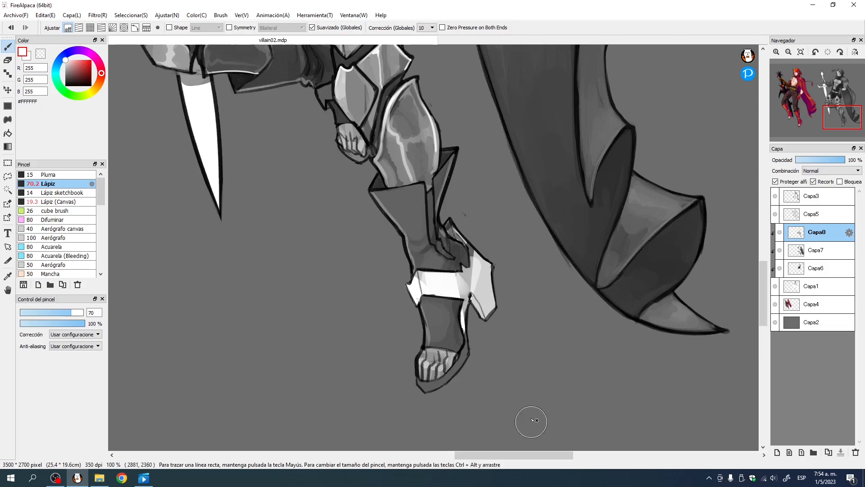
{"action": "key", "text": "ctrl+z"}
{"action": "key", "text": "ctrl+z"}
{"action": "key", "text": "ctrl+z"}
Step: Shade the straight leg's ankle band with light grey patches and blend them using sampled greys
{"action": "left_click_drag", "start_coordinate": [499, 286], "coordinate": [483, 286]}
{"action": "left_click", "coordinate": [67, 68]}
{"action": "mouse_move", "coordinate": [417, 272]}
{"action": "left_mouse_down"}
{"action": "mouse_move", "coordinate": [467, 275]}
{"action": "mouse_move", "coordinate": [445, 296]}
{"action": "left_mouse_up"}
{"action": "mouse_move", "coordinate": [443, 298]}
{"action": "left_mouse_down"}
{"action": "mouse_move", "coordinate": [437, 295]}
{"action": "mouse_move", "coordinate": [462, 282]}
{"action": "mouse_move", "coordinate": [416, 272]}
{"action": "mouse_move", "coordinate": [416, 300]}
{"action": "mouse_move", "coordinate": [420, 289]}
{"action": "mouse_move", "coordinate": [410, 294]}
{"action": "mouse_move", "coordinate": [411, 282]}
{"action": "mouse_move", "coordinate": [432, 316]}
{"action": "mouse_move", "coordinate": [458, 288]}
{"action": "mouse_move", "coordinate": [428, 277]}
{"action": "mouse_move", "coordinate": [452, 284]}
{"action": "mouse_move", "coordinate": [440, 278]}
{"action": "mouse_move", "coordinate": [441, 297]}
{"action": "mouse_move", "coordinate": [435, 277]}
{"action": "mouse_move", "coordinate": [424, 277]}
{"action": "mouse_move", "coordinate": [439, 282]}
{"action": "mouse_move", "coordinate": [422, 284]}
{"action": "mouse_move", "coordinate": [437, 295]}
{"action": "mouse_move", "coordinate": [424, 285]}
{"action": "mouse_move", "coordinate": [450, 279]}
{"action": "mouse_move", "coordinate": [463, 288]}
{"action": "mouse_move", "coordinate": [418, 274]}
{"action": "left_mouse_up"}
{"action": "left_click", "coordinate": [428, 285], "text": "alt"}
{"action": "left_click", "coordinate": [458, 277], "text": "alt"}
{"action": "left_click", "coordinate": [430, 284], "text": "alt"}
{"action": "left_click", "coordinate": [448, 286], "text": "alt"}
{"action": "left_click", "coordinate": [442, 278], "text": "alt"}
{"action": "left_click", "coordinate": [440, 291], "text": "alt"}
{"action": "left_click", "coordinate": [435, 283], "text": "alt"}
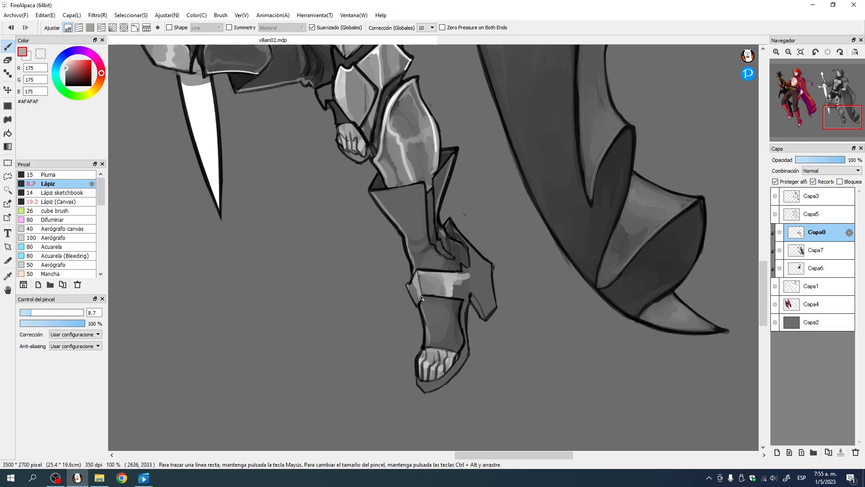
Step: Highlight the ankle band's top edge with light grey RGB 217 and blend its right end with sampled greys
{"action": "left_click_drag", "start_coordinate": [74, 72], "coordinate": [69, 31]}
{"action": "mouse_move", "coordinate": [413, 278]}
{"action": "left_mouse_down"}
{"action": "mouse_move", "coordinate": [407, 285]}
{"action": "mouse_move", "coordinate": [464, 269]}
{"action": "mouse_move", "coordinate": [448, 274]}
{"action": "mouse_move", "coordinate": [450, 296]}
{"action": "mouse_move", "coordinate": [443, 275]}
{"action": "left_mouse_up"}
{"action": "left_click", "coordinate": [450, 275], "text": "alt"}
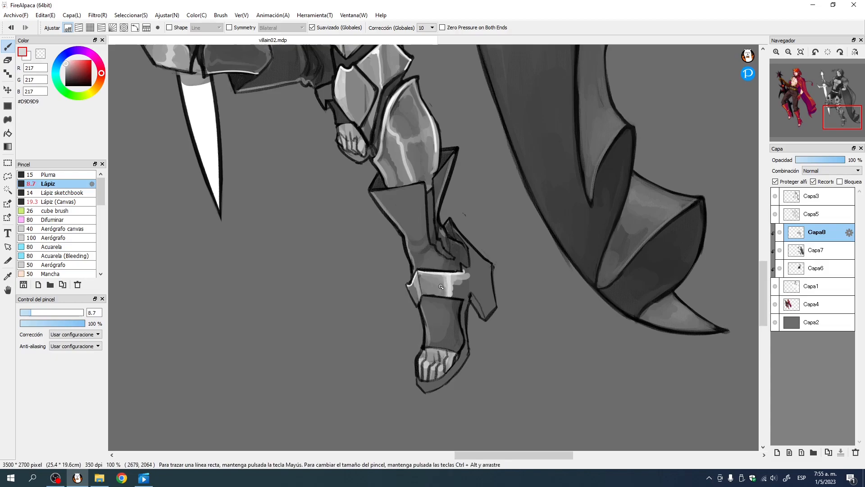
{"action": "left_click", "coordinate": [464, 275], "text": "alt"}
{"action": "mouse_move", "coordinate": [463, 275]}
{"action": "left_mouse_down"}
{"action": "mouse_move", "coordinate": [471, 275]}
{"action": "mouse_move", "coordinate": [453, 292]}
{"action": "mouse_move", "coordinate": [478, 287]}
{"action": "mouse_move", "coordinate": [460, 286]}
{"action": "mouse_move", "coordinate": [456, 298]}
{"action": "mouse_move", "coordinate": [476, 274]}
{"action": "mouse_move", "coordinate": [486, 290]}
{"action": "mouse_move", "coordinate": [495, 284]}
{"action": "mouse_move", "coordinate": [471, 282]}
{"action": "mouse_move", "coordinate": [500, 295]}
{"action": "mouse_move", "coordinate": [470, 277]}
{"action": "left_mouse_up"}
{"action": "left_click", "coordinate": [456, 285], "text": "alt"}
Step: Shade the pointed heel piece behind the ankle with sampled mid greys, and darken its recesses with RGB 60
{"action": "left_click", "coordinate": [477, 271], "text": "alt"}
{"action": "left_click", "coordinate": [458, 278], "text": "alt"}
{"action": "left_click", "coordinate": [459, 284], "text": "alt"}
{"action": "left_click", "coordinate": [482, 258], "text": "alt"}
{"action": "left_click", "coordinate": [468, 287], "text": "alt"}
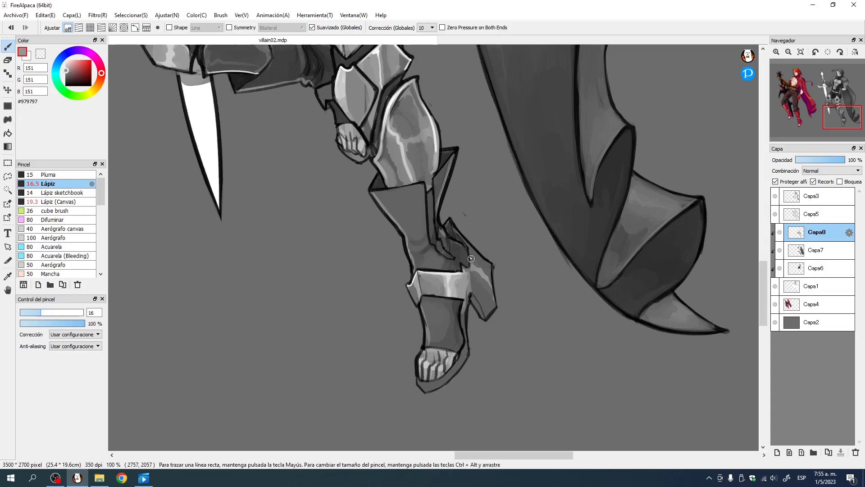
{"action": "left_click", "coordinate": [445, 222], "text": "alt"}
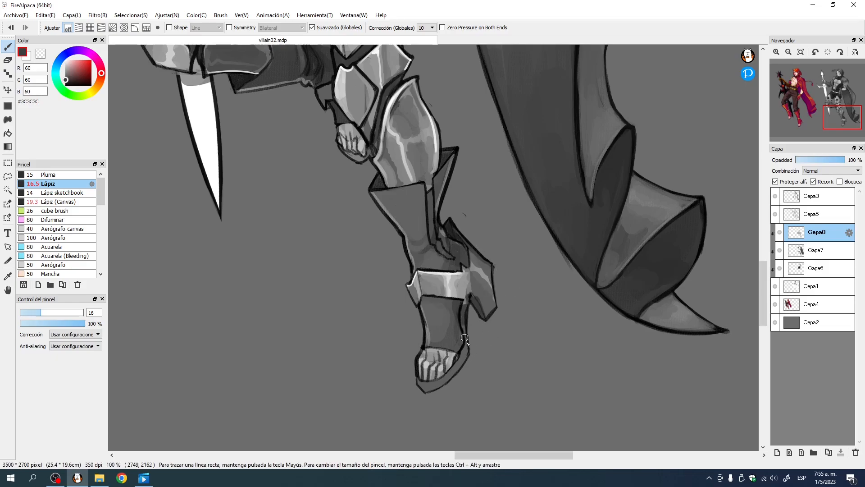
Step: Lighten the sole around the straight leg's toes with sampled grey and highlight its rim with RGB 216
{"action": "left_click", "coordinate": [423, 376], "text": "alt"}
{"action": "left_click", "coordinate": [449, 288], "text": "alt"}
{"action": "left_click_drag", "start_coordinate": [460, 336], "coordinate": [450, 336], "text": "ctrl+alt"}
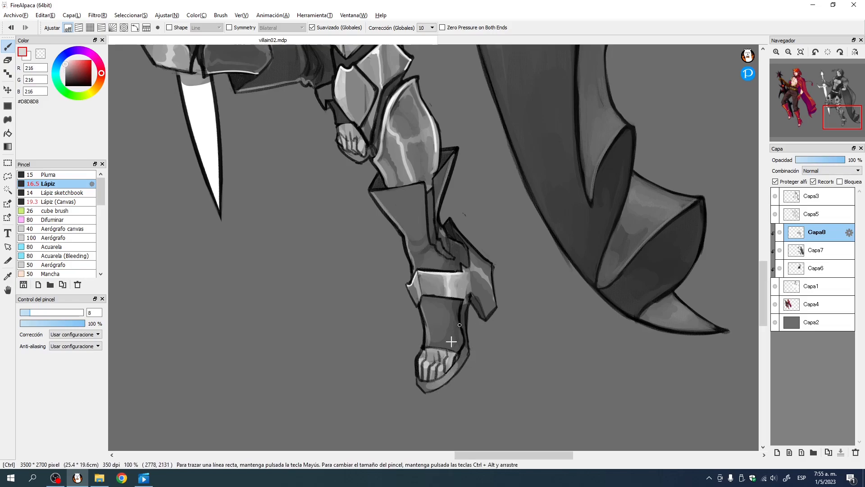
{"action": "left_click_drag", "start_coordinate": [432, 382], "coordinate": [421, 384]}
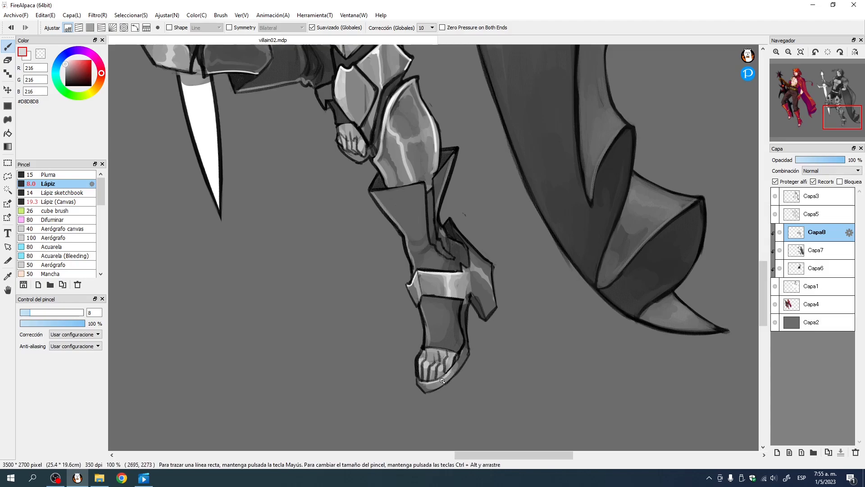
Step: Undo the last stroke and highlight the small pointed piece beside the rear foot with RGB 216 and sampled greys
{"action": "scroll", "coordinate": [451, 271], "scroll_direction": "up", "scroll_amount": 5}
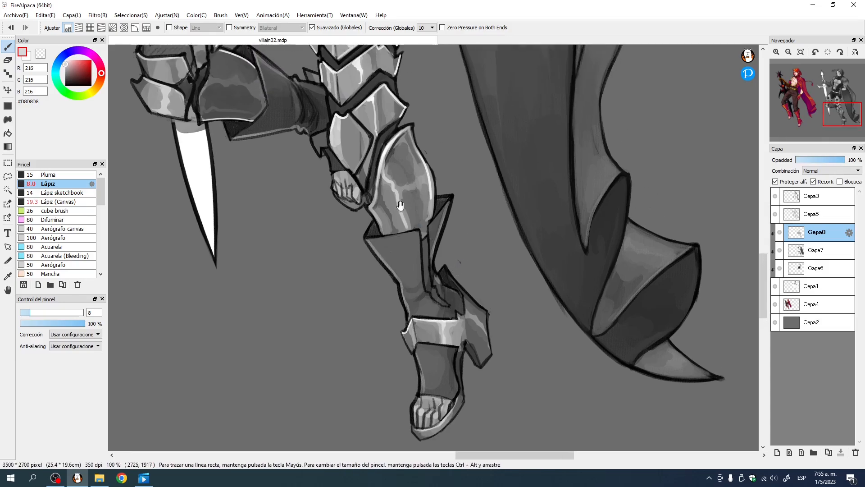
{"action": "scroll", "coordinate": [402, 289], "scroll_direction": "left", "scroll_amount": 2}
{"action": "key", "text": "ctrl+z"}
{"action": "left_click_drag", "start_coordinate": [393, 275], "coordinate": [394, 281]}
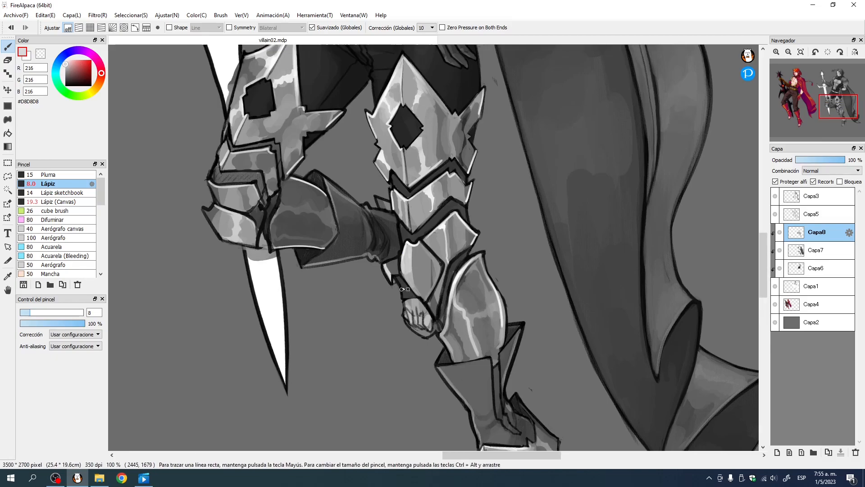
{"action": "left_click", "coordinate": [396, 204], "text": "alt"}
{"action": "left_click", "coordinate": [393, 262], "text": "alt"}
{"action": "left_click", "coordinate": [391, 259], "text": "alt"}
Step: Shade the belt on both sides of the buckle with patches of sampled greys
{"action": "left_click_drag", "start_coordinate": [384, 241], "coordinate": [360, 169]}
{"action": "left_click_drag", "start_coordinate": [418, 333], "coordinate": [406, 424]}
{"action": "left_click_drag", "start_coordinate": [386, 97], "coordinate": [404, 271]}
{"action": "left_click", "coordinate": [329, 287], "text": "alt"}
{"action": "mouse_move", "coordinate": [329, 287]}
{"action": "left_mouse_down"}
{"action": "mouse_move", "coordinate": [337, 292]}
{"action": "mouse_move", "coordinate": [328, 283]}
{"action": "left_mouse_up"}
{"action": "left_click", "coordinate": [318, 273], "text": "alt"}
{"action": "left_click", "coordinate": [411, 307], "text": "alt"}
{"action": "mouse_move", "coordinate": [413, 313]}
{"action": "left_mouse_down"}
{"action": "mouse_move", "coordinate": [409, 307]}
{"action": "mouse_move", "coordinate": [430, 315]}
{"action": "mouse_move", "coordinate": [397, 310]}
{"action": "left_mouse_up"}
Step: Shade the glove's wrist band with grey RGB 169 and add a highlight in RGB 232
{"action": "left_click", "coordinate": [423, 313], "text": "alt"}
{"action": "left_click_drag", "start_coordinate": [460, 289], "coordinate": [447, 292]}
{"action": "left_click", "coordinate": [447, 289], "text": "alt"}
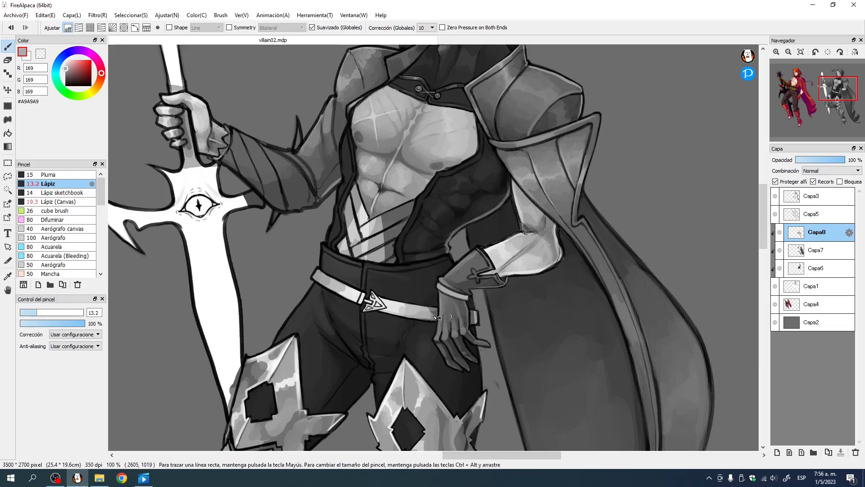
{"action": "left_click", "coordinate": [451, 297], "text": "alt"}
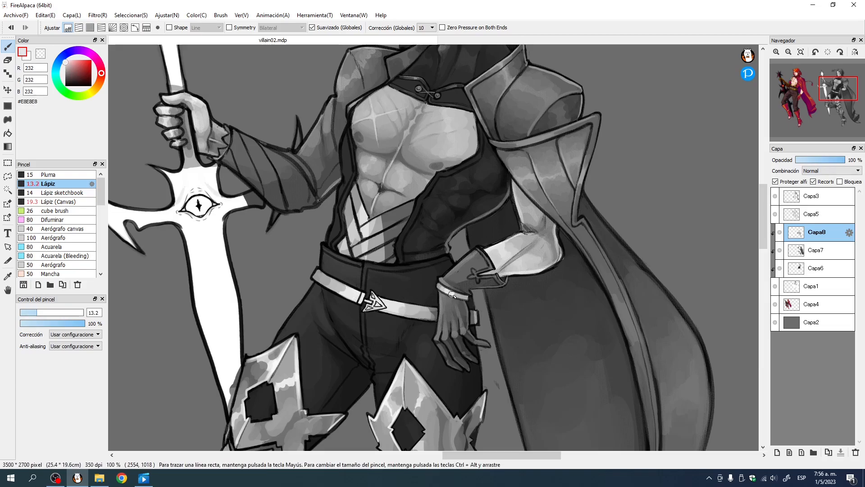
Step: Shade the arrow-shaped belt buckle with sampled grey RGB 164
{"action": "left_click_drag", "start_coordinate": [380, 308], "coordinate": [381, 308]}
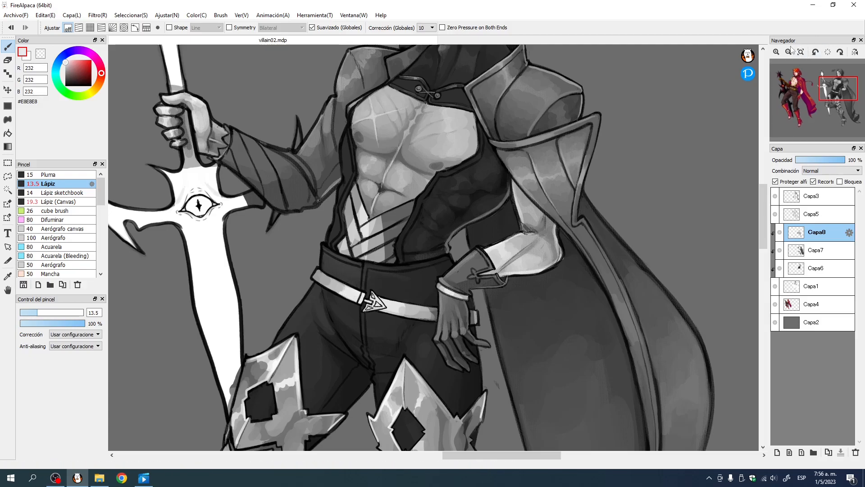
{"action": "scroll", "coordinate": [431, 234], "scroll_direction": "up", "scroll_amount": 4}
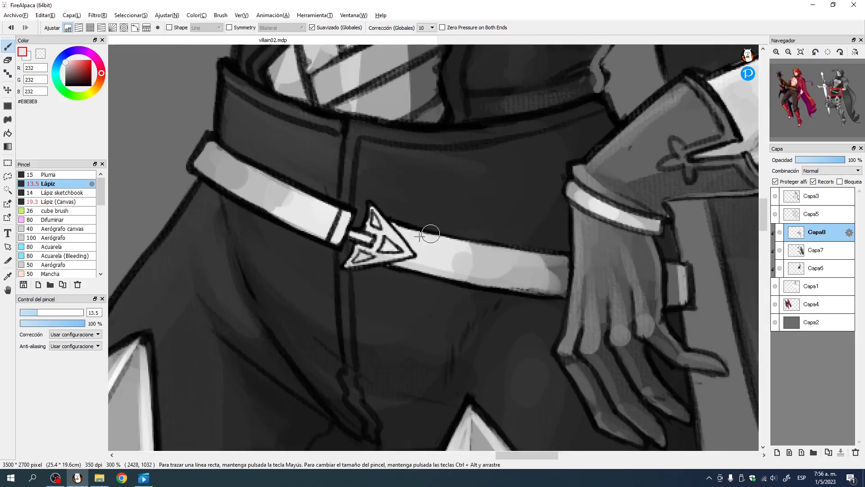
{"action": "left_click_drag", "start_coordinate": [420, 236], "coordinate": [379, 233], "text": "ctrl+alt"}
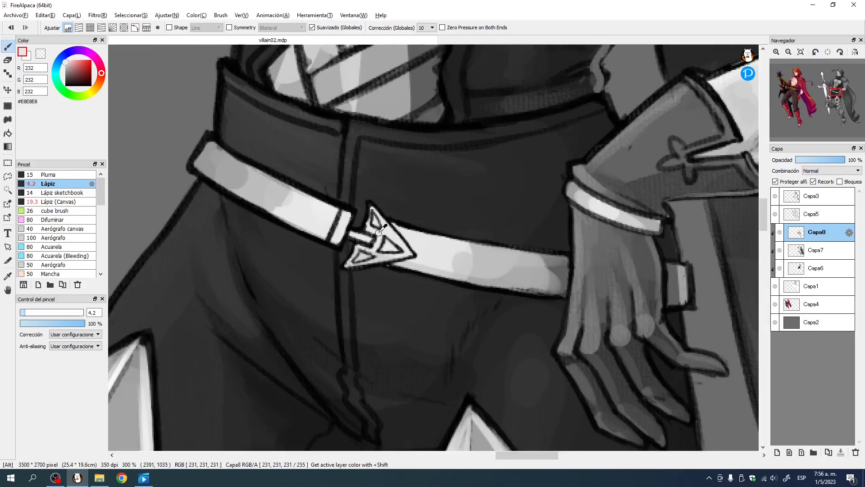
{"action": "left_click", "coordinate": [261, 187], "text": "alt"}
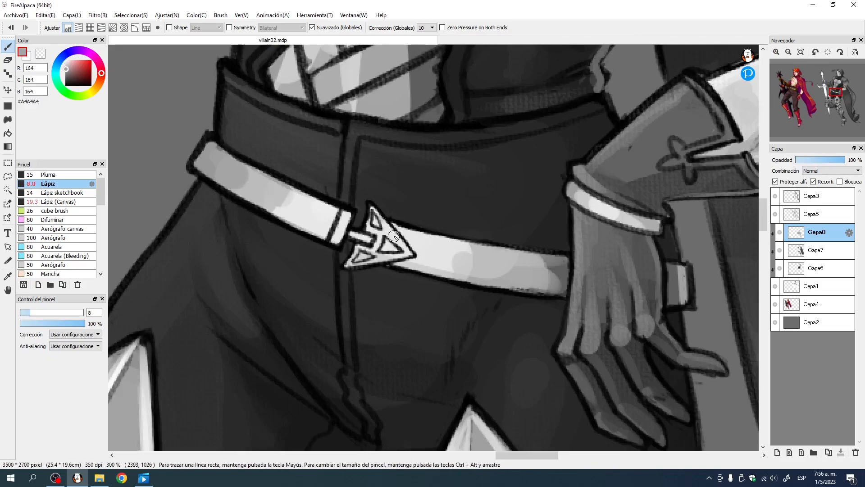
{"action": "left_click_drag", "start_coordinate": [378, 261], "coordinate": [391, 262], "text": "ctrl+alt"}
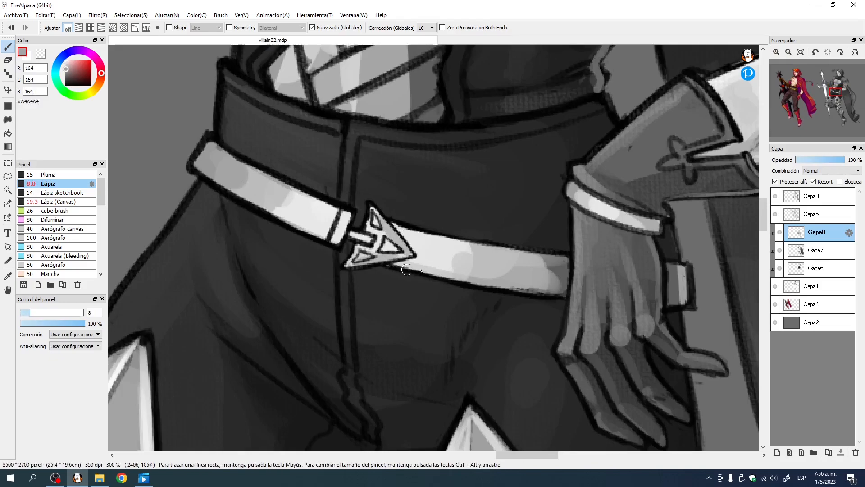
Step: Smooth the shading at the belt's end next to the gloved hand with a sampled grey
{"action": "left_click", "coordinate": [546, 264], "text": "alt"}
{"action": "left_click", "coordinate": [541, 265], "text": "alt"}
{"action": "left_click_drag", "start_coordinate": [541, 266], "coordinate": [555, 265], "text": "ctrl+alt"}
{"action": "mouse_move", "coordinate": [556, 264]}
{"action": "left_mouse_down"}
{"action": "mouse_move", "coordinate": [547, 283]}
{"action": "mouse_move", "coordinate": [538, 269]}
{"action": "left_mouse_up"}
Step: Smooth the belt's shading on the hip side away from the gloved hand using a sampled grey and a smaller brush
{"action": "left_click", "coordinate": [442, 245], "text": "alt"}
{"action": "left_click_drag", "start_coordinate": [443, 246], "coordinate": [419, 246], "text": "ctrl+alt"}
{"action": "mouse_move", "coordinate": [207, 141]}
{"action": "left_mouse_down"}
{"action": "mouse_move", "coordinate": [318, 203]}
{"action": "mouse_move", "coordinate": [348, 209]}
{"action": "left_mouse_up"}
Step: Paint white RGB 255 highlights along the belt's upper edge on both sides of the arrow-shaped buckle
{"action": "left_click_drag", "start_coordinate": [73, 70], "coordinate": [63, 58]}
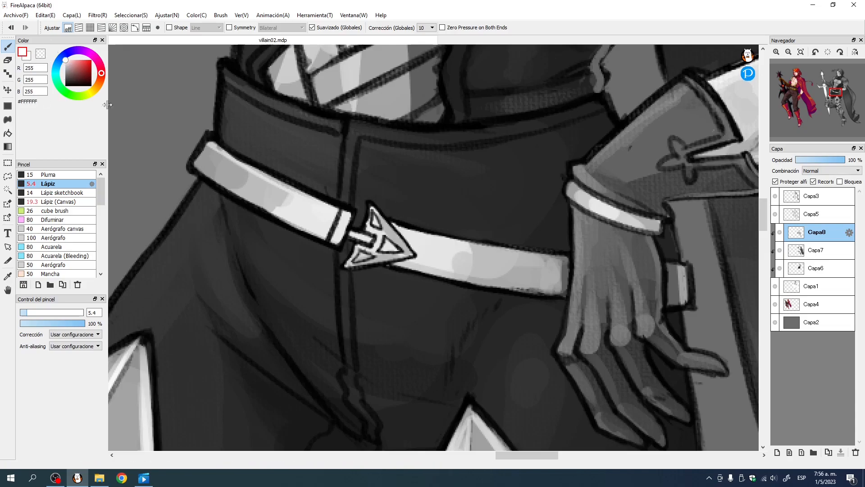
{"action": "left_click_drag", "start_coordinate": [208, 143], "coordinate": [298, 203]}
{"action": "left_click_drag", "start_coordinate": [407, 231], "coordinate": [545, 262]}
{"action": "key", "text": "ctrl+z"}
{"action": "left_click", "coordinate": [841, 52]}
{"action": "left_click", "coordinate": [841, 52]}
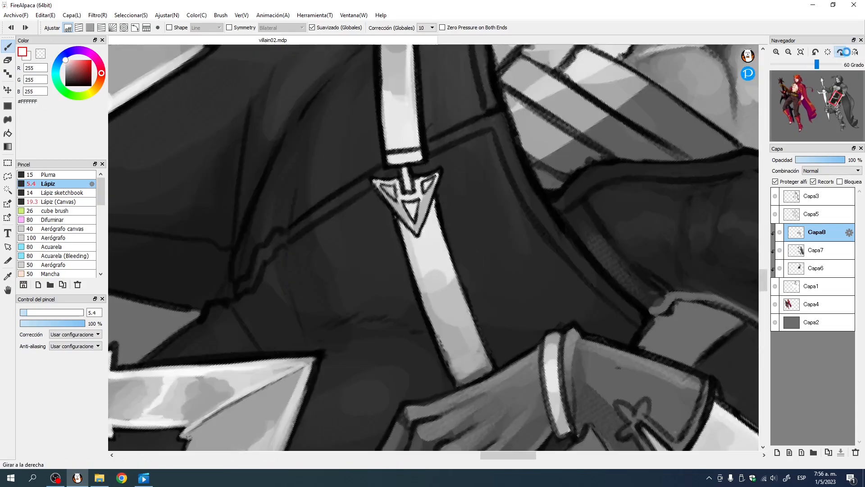
{"action": "left_click", "coordinate": [842, 52]}
{"action": "left_click_drag", "start_coordinate": [452, 290], "coordinate": [425, 232]}
{"action": "mouse_move", "coordinate": [396, 328]}
{"action": "left_mouse_down"}
{"action": "mouse_move", "coordinate": [408, 228]}
{"action": "mouse_move", "coordinate": [403, 284]}
{"action": "mouse_move", "coordinate": [432, 154]}
{"action": "left_mouse_up"}
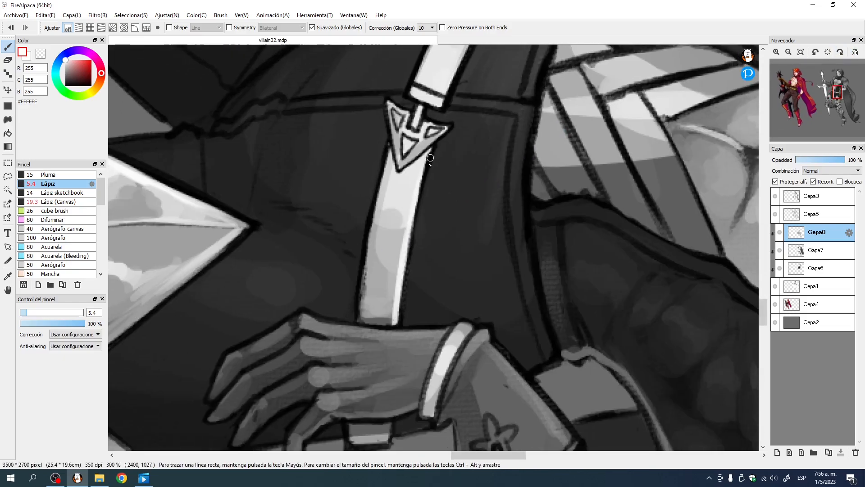
{"action": "key", "text": "alt"}
{"action": "left_click", "coordinate": [419, 145], "text": "alt"}
{"action": "left_click", "coordinate": [826, 51]}
Step: Refine the jagged cuff of the sword-holding glove on layer Capa3 with the Lápiz (Canvas) brush in dark grey RGB 23
{"action": "left_click_drag", "start_coordinate": [384, 193], "coordinate": [461, 292]}
{"action": "left_click_drag", "start_coordinate": [232, 105], "coordinate": [439, 344]}
{"action": "left_click_drag", "start_coordinate": [302, 141], "coordinate": [469, 230]}
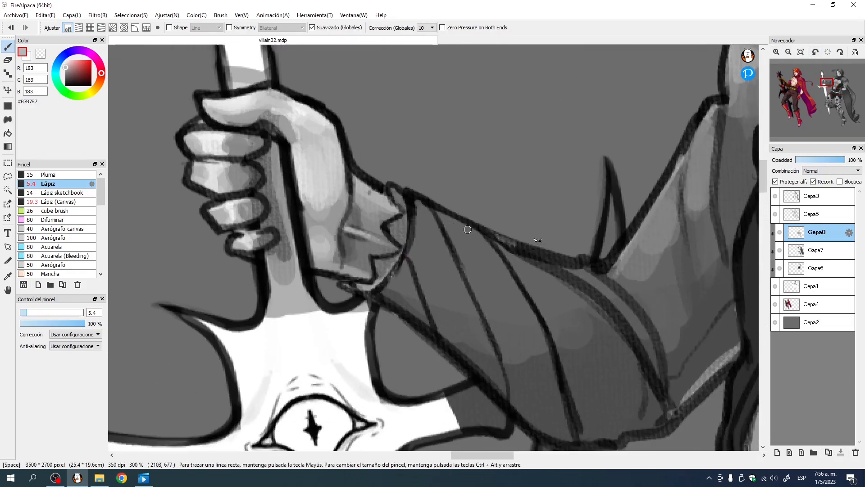
{"action": "left_click", "coordinate": [815, 221]}
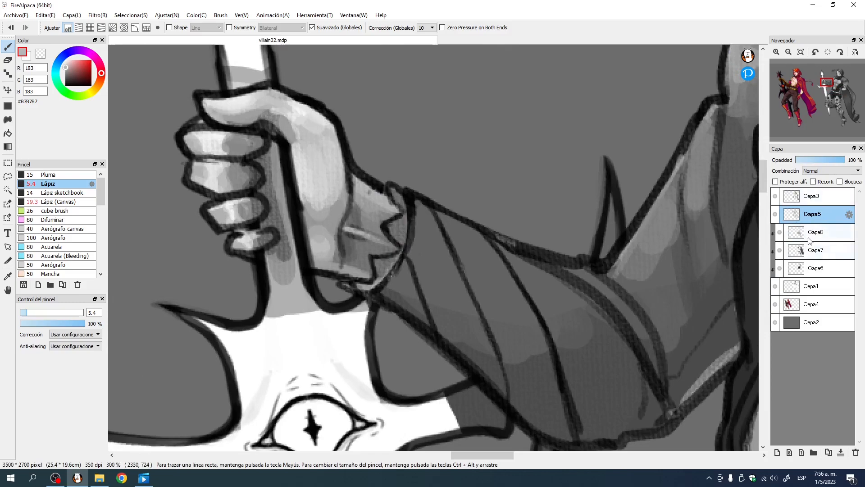
{"action": "left_click", "coordinate": [810, 199]}
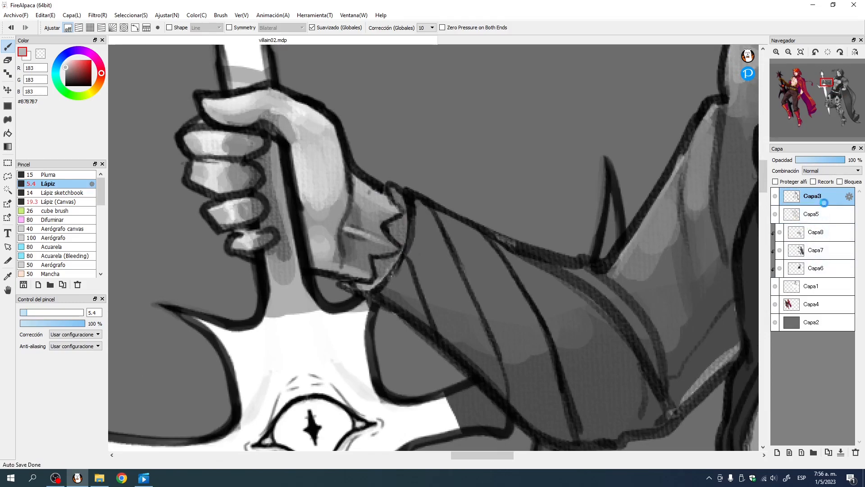
{"action": "left_click", "coordinate": [66, 204]}
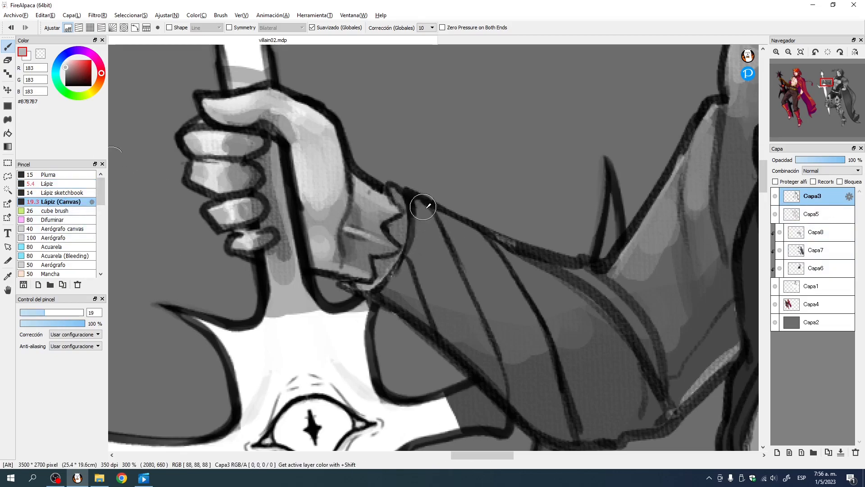
{"action": "left_click", "coordinate": [669, 215], "text": "alt"}
{"action": "mouse_move", "coordinate": [406, 209]}
{"action": "left_mouse_down", "text": "ctrl+alt"}
{"action": "mouse_move", "coordinate": [369, 193]}
{"action": "mouse_move", "coordinate": [409, 209]}
{"action": "mouse_move", "coordinate": [389, 203]}
{"action": "mouse_move", "coordinate": [405, 216]}
{"action": "mouse_move", "coordinate": [392, 228]}
{"action": "mouse_move", "coordinate": [399, 253]}
{"action": "mouse_move", "coordinate": [379, 260]}
{"action": "mouse_move", "coordinate": [383, 276]}
{"action": "mouse_move", "coordinate": [365, 286]}
{"action": "mouse_move", "coordinate": [377, 260]}
{"action": "mouse_move", "coordinate": [384, 265]}
{"action": "left_mouse_up", "text": "ctrl+alt"}
{"action": "right_click", "coordinate": [359, 191]}
{"action": "right_click", "coordinate": [396, 265]}
{"action": "mouse_move", "coordinate": [343, 283]}
{"action": "left_mouse_down"}
{"action": "mouse_move", "coordinate": [374, 279]}
{"action": "mouse_move", "coordinate": [378, 254]}
{"action": "mouse_move", "coordinate": [400, 246]}
{"action": "mouse_move", "coordinate": [391, 240]}
{"action": "left_mouse_up"}
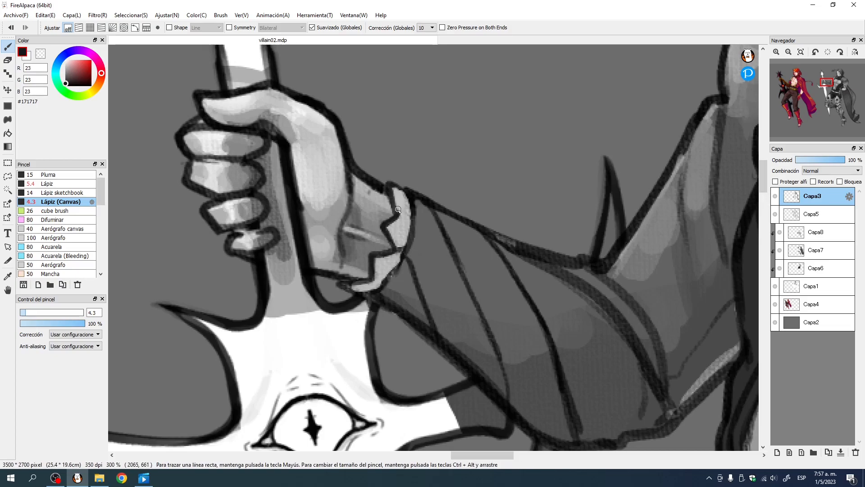
Step: Touch up the jagged glove cuff's trim with sampled greys RGB 156 and RGB 185
{"action": "mouse_move", "coordinate": [410, 201]}
{"action": "left_mouse_down"}
{"action": "mouse_move", "coordinate": [375, 275]}
{"action": "mouse_move", "coordinate": [389, 281]}
{"action": "mouse_move", "coordinate": [402, 255]}
{"action": "left_mouse_up"}
{"action": "key", "text": "ctrl+z"}
{"action": "left_click", "coordinate": [399, 238], "text": "alt"}
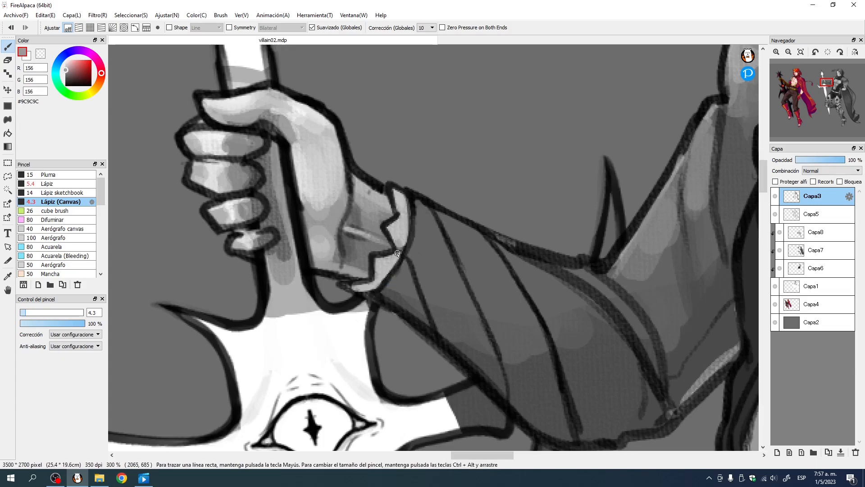
{"action": "left_click", "coordinate": [388, 228], "text": "alt"}
{"action": "left_click", "coordinate": [801, 52]}
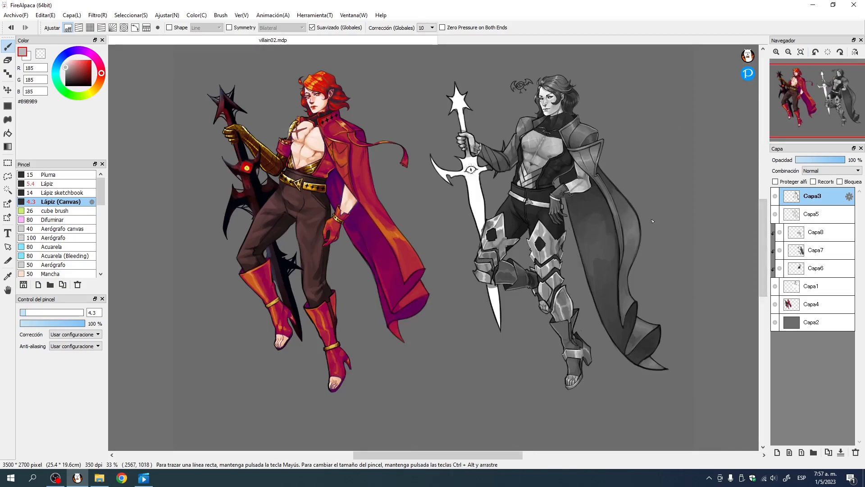
Step: Cover the abdominal wraps with flat grey RGB 169 on layer Capa8, using a large brush
{"action": "left_click", "coordinate": [819, 240]}
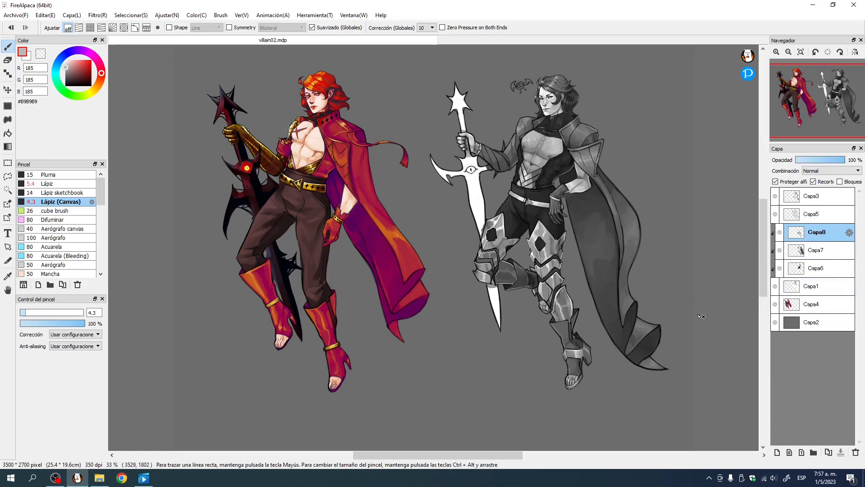
{"action": "left_click", "coordinate": [811, 271]}
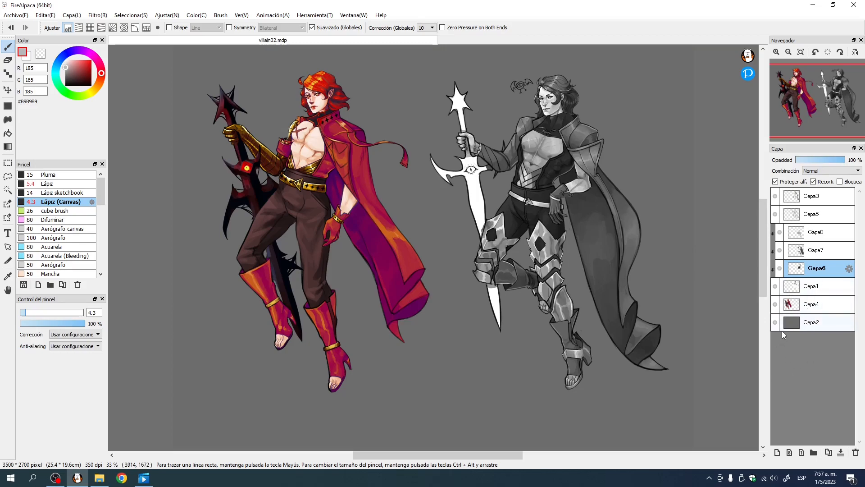
{"action": "left_click", "coordinate": [776, 52]}
{"action": "left_click", "coordinate": [776, 52]}
{"action": "left_click", "coordinate": [832, 94]}
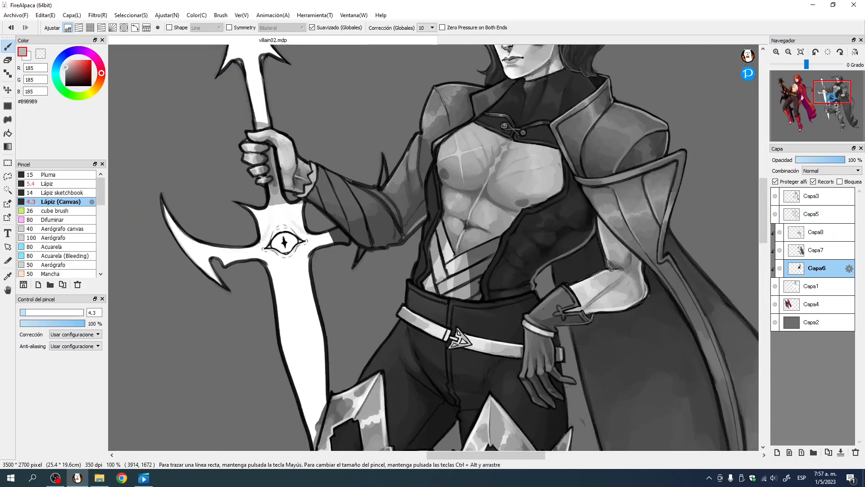
{"action": "left_click", "coordinate": [818, 237]}
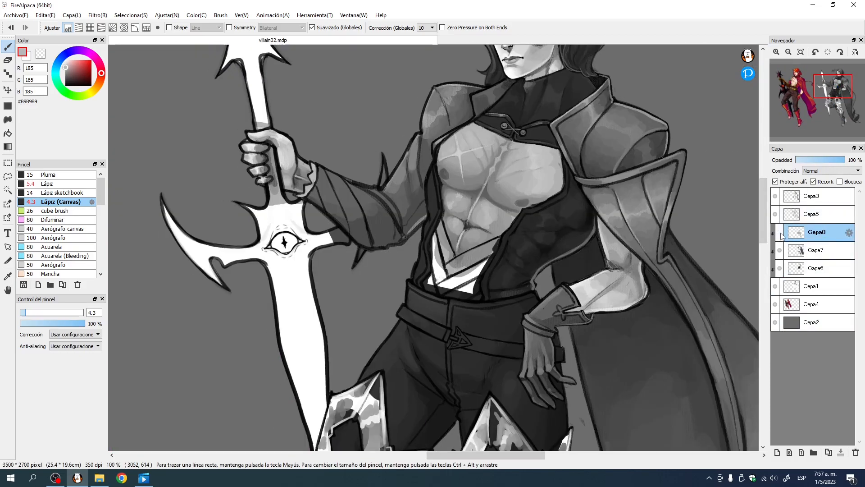
{"action": "left_click", "coordinate": [777, 52]}
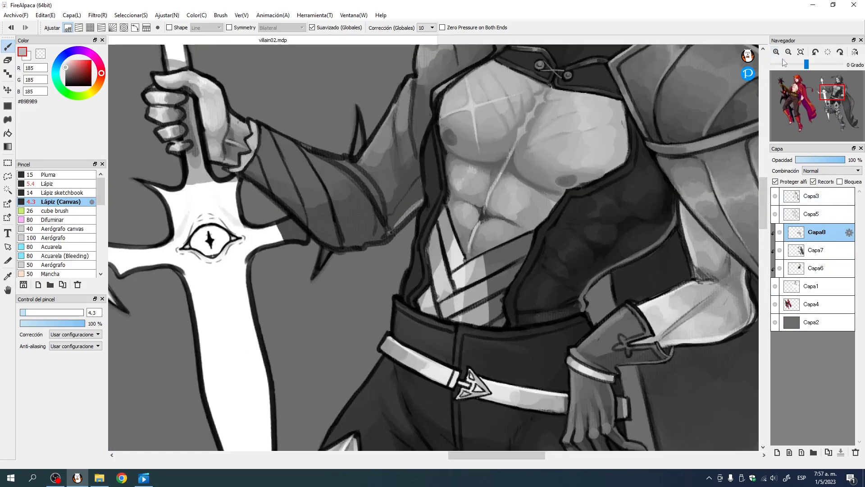
{"action": "left_click", "coordinate": [490, 267], "text": "alt"}
{"action": "left_click_drag", "start_coordinate": [490, 267], "coordinate": [525, 245], "text": "ctrl+alt"}
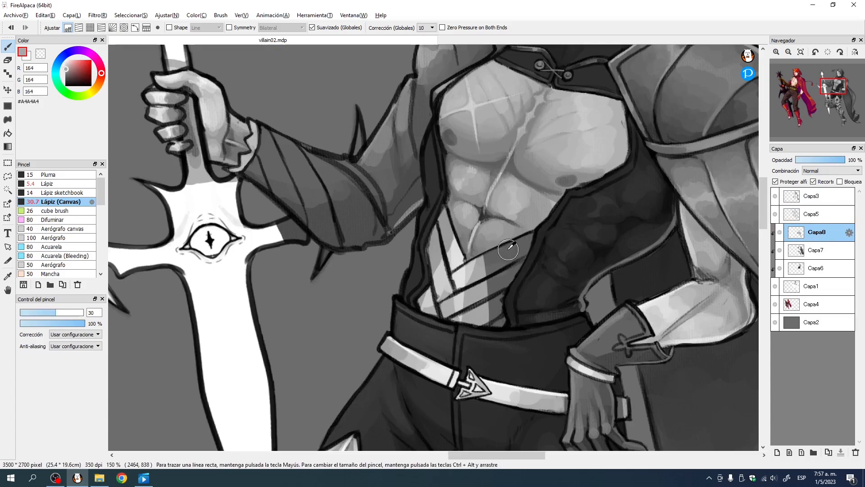
{"action": "left_click", "coordinate": [477, 261], "text": "alt"}
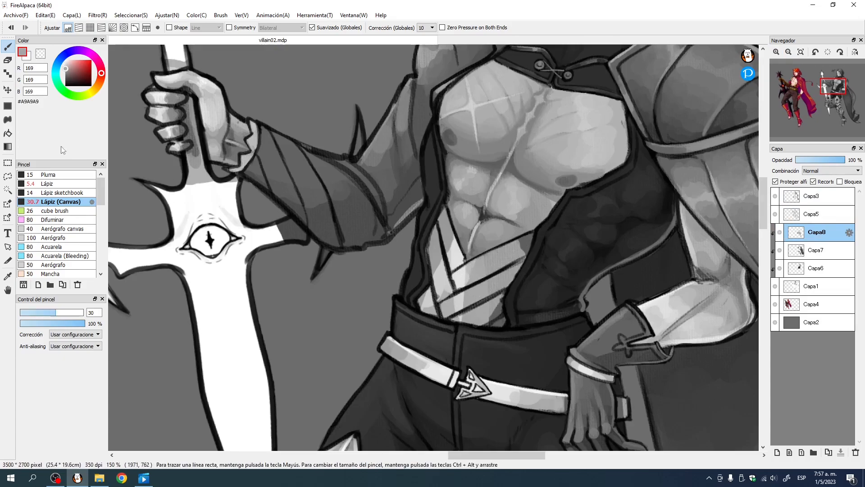
{"action": "left_click", "coordinate": [48, 183]}
{"action": "left_click_drag", "start_coordinate": [596, 239], "coordinate": [599, 238]}
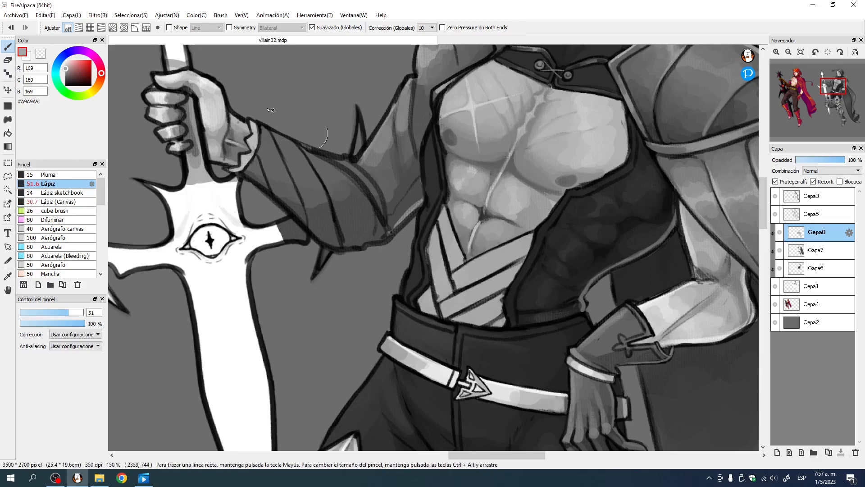
Step: Paint white RGB 255 light patches across each band of the abdominal wraps with the Lápiz brush
{"action": "left_click_drag", "start_coordinate": [69, 67], "coordinate": [58, 55]}
{"action": "mouse_move", "coordinate": [507, 279]}
{"action": "left_mouse_down"}
{"action": "mouse_move", "coordinate": [474, 269]}
{"action": "mouse_move", "coordinate": [510, 247]}
{"action": "mouse_move", "coordinate": [500, 252]}
{"action": "mouse_move", "coordinate": [505, 262]}
{"action": "left_mouse_up"}
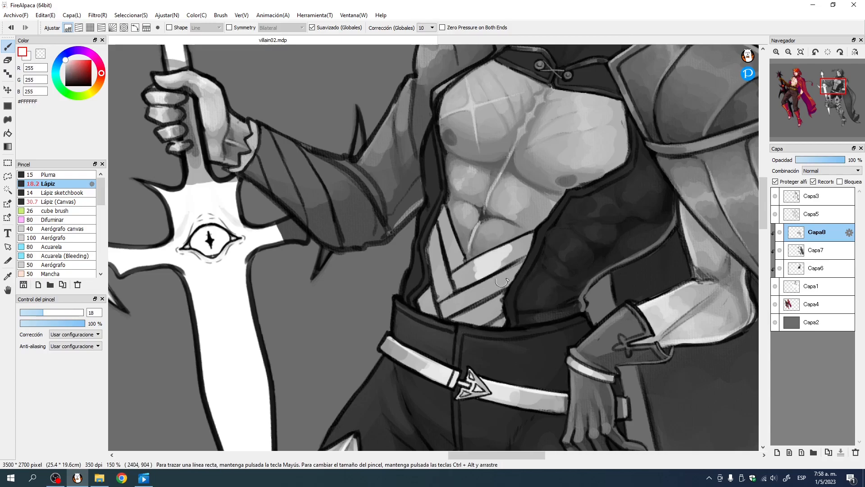
{"action": "left_click_drag", "start_coordinate": [480, 291], "coordinate": [503, 279]}
{"action": "left_click_drag", "start_coordinate": [479, 312], "coordinate": [490, 298]}
{"action": "mouse_move", "coordinate": [452, 243]}
{"action": "left_mouse_down"}
{"action": "mouse_move", "coordinate": [454, 227]}
{"action": "mouse_move", "coordinate": [439, 265]}
{"action": "left_mouse_up"}
{"action": "mouse_move", "coordinate": [424, 303]}
{"action": "left_mouse_down"}
{"action": "mouse_move", "coordinate": [450, 284]}
{"action": "mouse_move", "coordinate": [444, 289]}
{"action": "left_mouse_up"}
Step: Blend the light patches on the steep wrap bands beside the abdomen with sampled greys
{"action": "left_click", "coordinate": [447, 285], "text": "alt"}
{"action": "mouse_move", "coordinate": [436, 246]}
{"action": "left_mouse_down"}
{"action": "mouse_move", "coordinate": [446, 215]}
{"action": "mouse_move", "coordinate": [444, 244]}
{"action": "left_mouse_up"}
{"action": "left_click", "coordinate": [449, 232], "text": "alt"}
{"action": "left_click", "coordinate": [455, 243], "text": "alt"}
{"action": "mouse_move", "coordinate": [445, 209]}
{"action": "left_mouse_down"}
{"action": "mouse_move", "coordinate": [453, 236]}
{"action": "mouse_move", "coordinate": [443, 245]}
{"action": "mouse_move", "coordinate": [450, 291]}
{"action": "mouse_move", "coordinate": [473, 266]}
{"action": "left_mouse_up"}
{"action": "left_click", "coordinate": [487, 271], "text": "alt"}
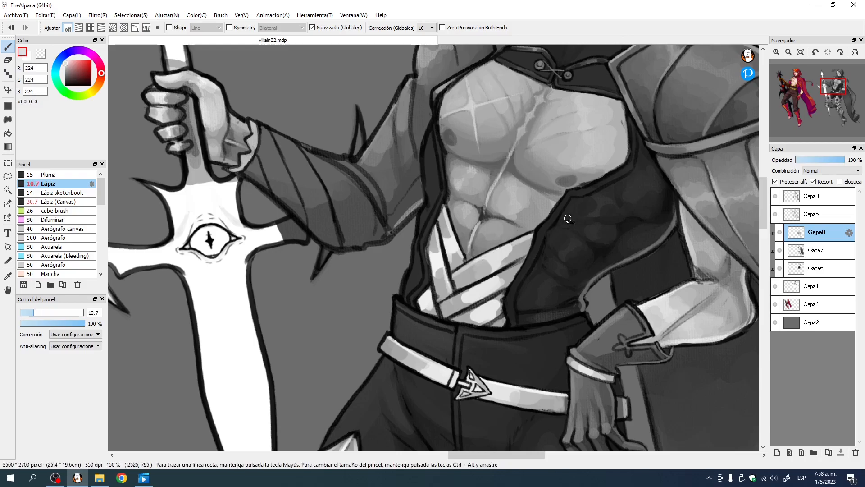
Step: Soften the shading of the diagonal wrap bands with sampled greys, including RGB 168
{"action": "left_click", "coordinate": [492, 284], "text": "alt"}
{"action": "left_click_drag", "start_coordinate": [441, 307], "coordinate": [539, 260]}
{"action": "left_click", "coordinate": [512, 273], "text": "alt"}
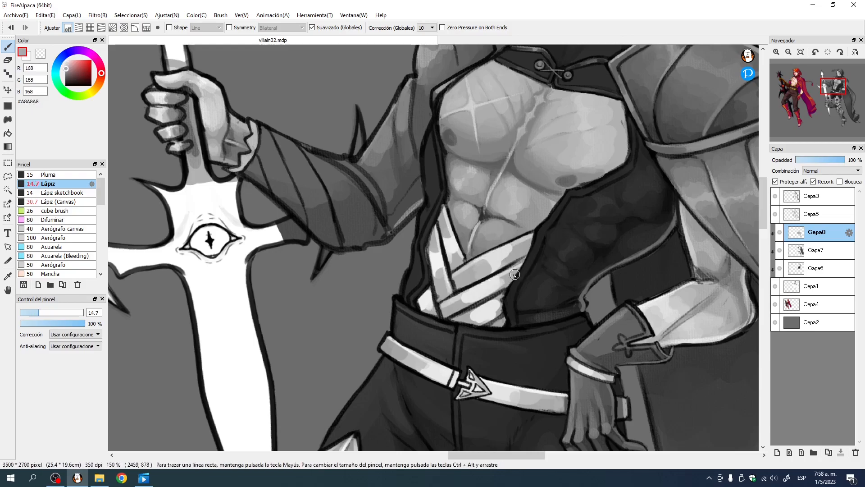
{"action": "left_click", "coordinate": [465, 303], "text": "alt"}
{"action": "left_click", "coordinate": [447, 311], "text": "alt"}
{"action": "left_click", "coordinate": [485, 308], "text": "alt"}
{"action": "left_click", "coordinate": [479, 315], "text": "alt"}
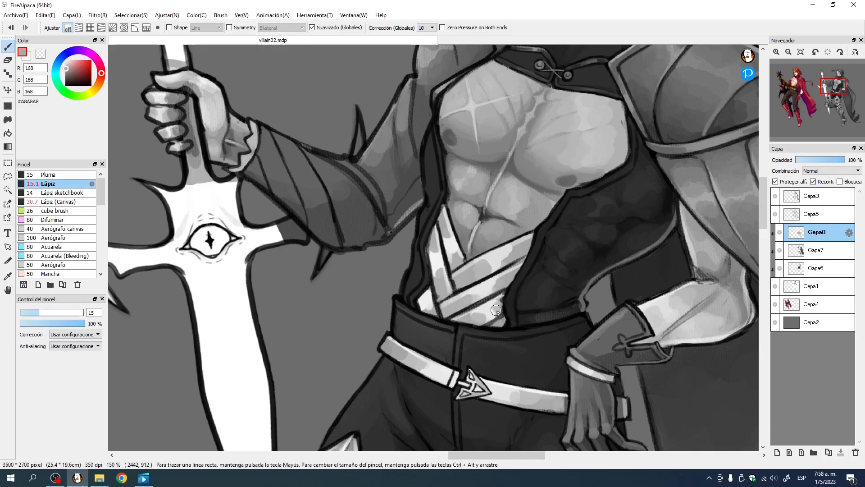
Step: Retouch the lowest wrap corner above the waistband with a sampled grey and add fine white RGB 255 highlights to the bands
{"action": "left_click", "coordinate": [432, 309], "text": "alt"}
{"action": "left_click_drag", "start_coordinate": [432, 308], "coordinate": [425, 308]}
{"action": "left_click_drag", "start_coordinate": [74, 67], "coordinate": [52, 30]}
{"action": "mouse_move", "coordinate": [468, 242]}
{"action": "left_mouse_down"}
{"action": "mouse_move", "coordinate": [449, 244]}
{"action": "mouse_move", "coordinate": [500, 250]}
{"action": "left_mouse_up"}
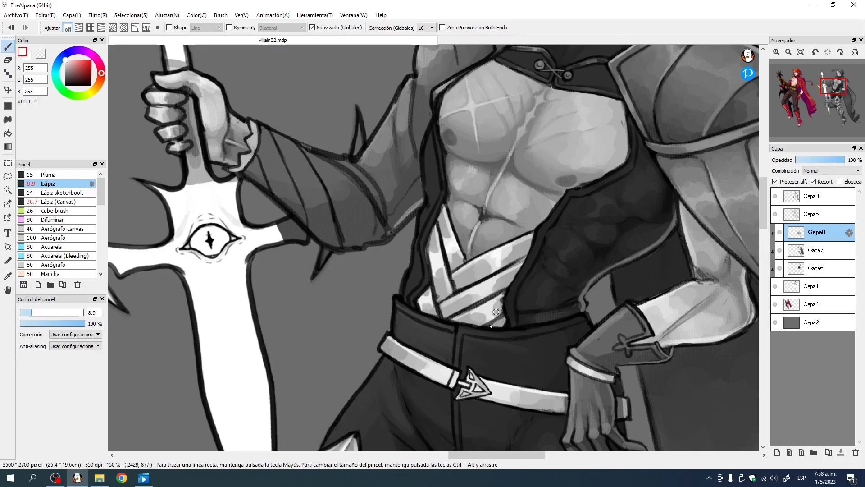
Step: Shade the overlaps and outer ends of the abdominal wraps in darker grey RGB 112
{"action": "left_click", "coordinate": [65, 68]}
{"action": "left_click", "coordinate": [65, 74]}
{"action": "left_click_drag", "start_coordinate": [449, 275], "coordinate": [461, 276]}
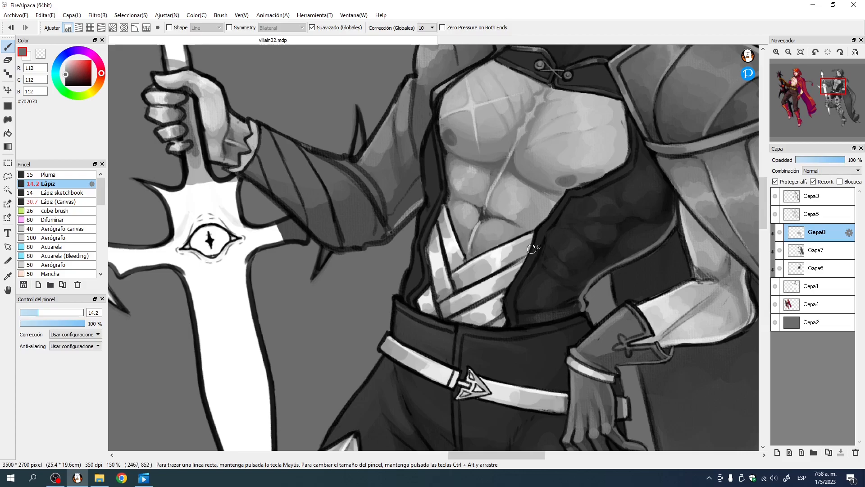
{"action": "left_click_drag", "start_coordinate": [529, 258], "coordinate": [509, 310]}
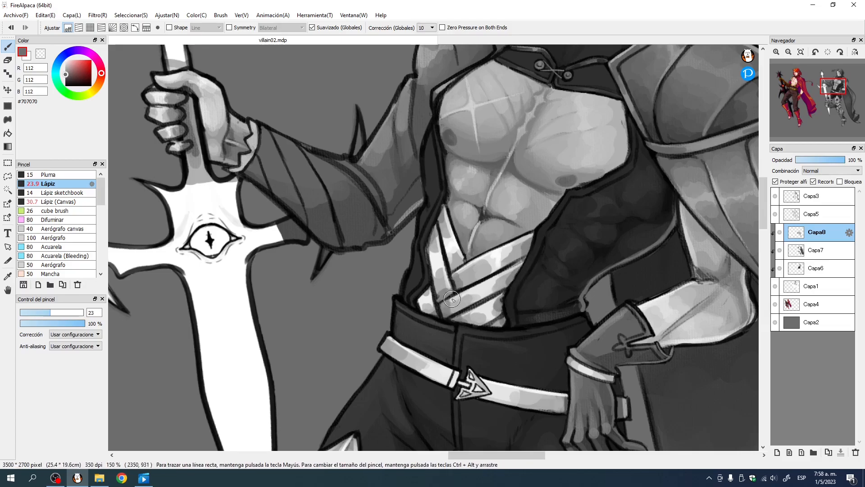
Step: Blend the wraps' overlap shadows with sampled greys and refine the bright areas with light grey RGB 233
{"action": "left_click", "coordinate": [438, 297], "text": "alt"}
{"action": "mouse_move", "coordinate": [453, 309]}
{"action": "left_mouse_down"}
{"action": "mouse_move", "coordinate": [444, 289]}
{"action": "mouse_move", "coordinate": [444, 299]}
{"action": "mouse_move", "coordinate": [455, 284]}
{"action": "mouse_move", "coordinate": [458, 291]}
{"action": "left_mouse_up"}
{"action": "left_click", "coordinate": [471, 275], "text": "alt"}
{"action": "key", "text": "["}
{"action": "left_click", "coordinate": [477, 275], "text": "alt"}
{"action": "left_click_drag", "start_coordinate": [503, 275], "coordinate": [477, 261], "text": "ctrl+alt"}
{"action": "left_click", "coordinate": [478, 260], "text": "alt"}
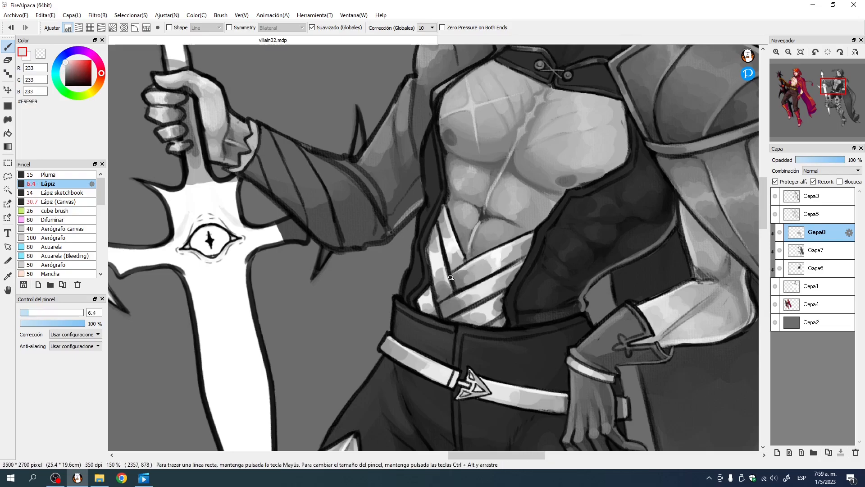
Step: Merge the clipped shading layers Capa6, Capa7 and Capa8 down into Capa1
{"action": "left_click", "coordinate": [801, 52]}
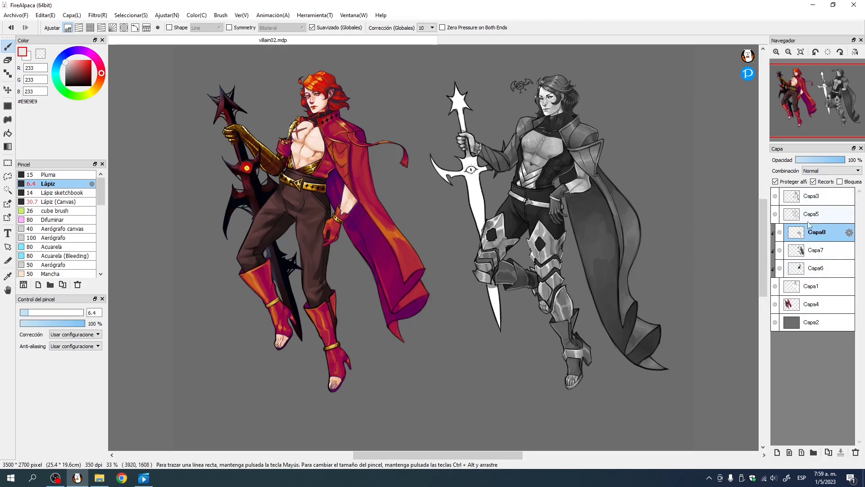
{"action": "left_click", "coordinate": [822, 270]}
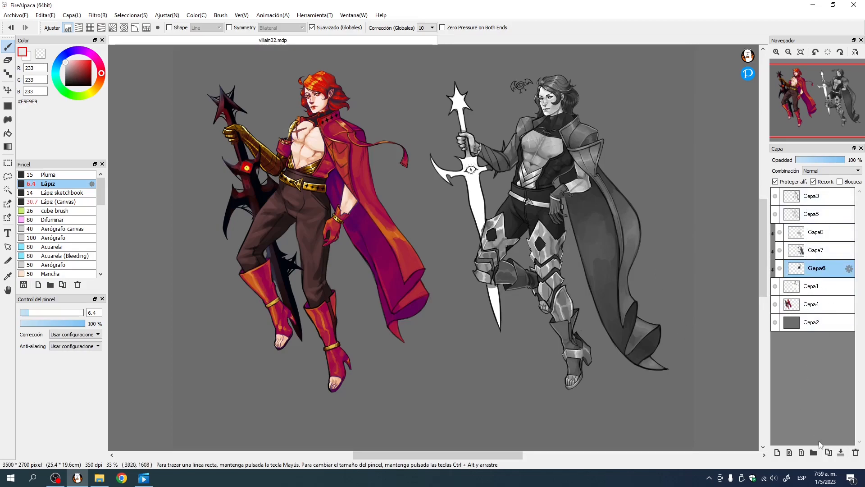
{"action": "left_click", "coordinate": [841, 452]}
{"action": "left_click", "coordinate": [816, 253]}
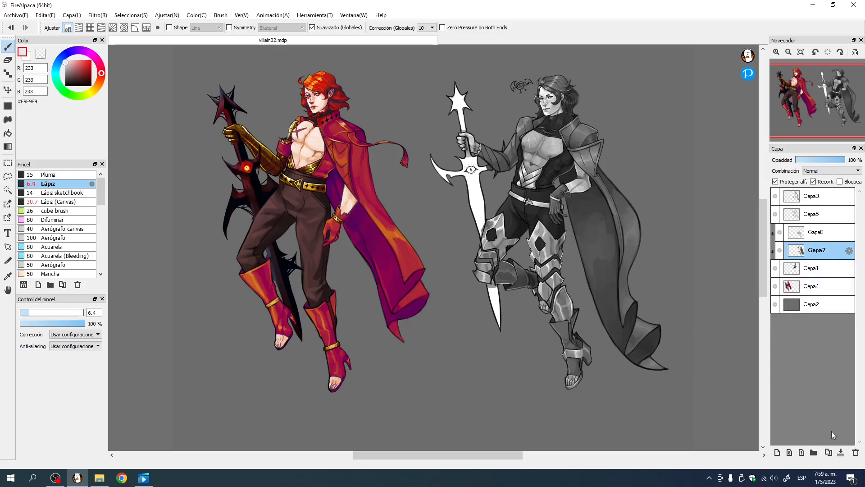
{"action": "left_click", "coordinate": [841, 452]}
{"action": "left_click", "coordinate": [822, 236]}
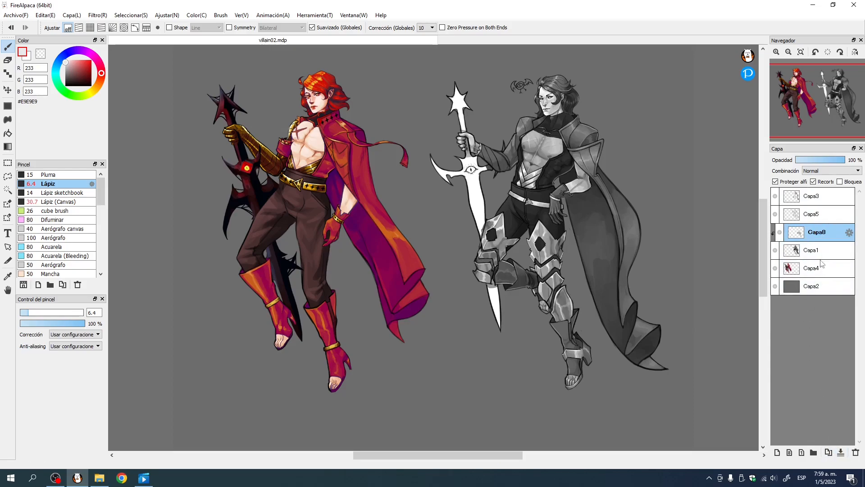
{"action": "left_click", "coordinate": [841, 452]}
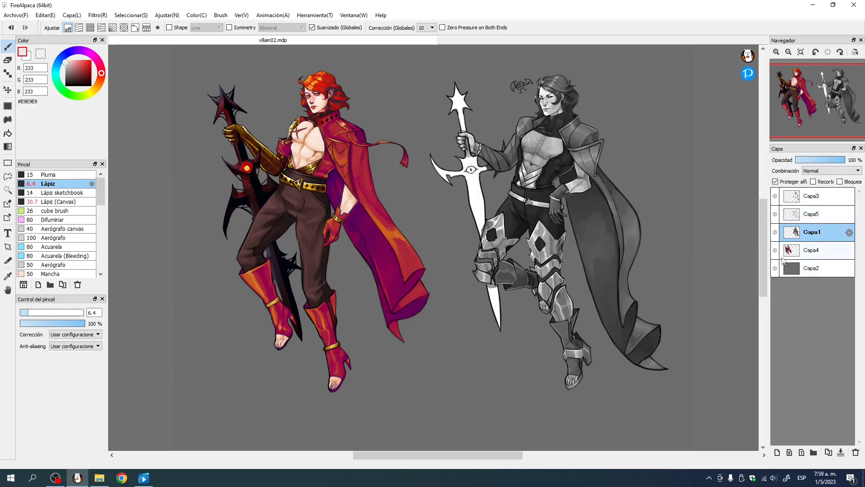
Step: Add a new layer clipped to Capa1 and block in the sword's lower blade with the Pluma brush in grey RGB 94
{"action": "left_click", "coordinate": [777, 452]}
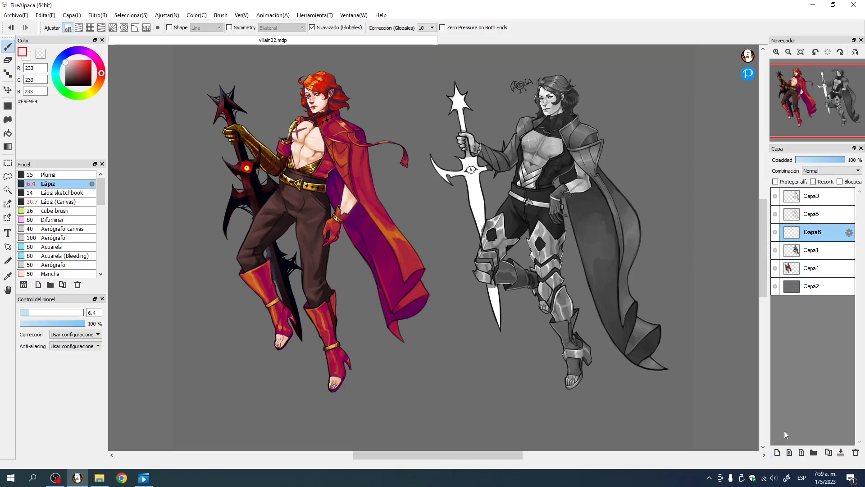
{"action": "left_click_drag", "start_coordinate": [69, 81], "coordinate": [55, 79]}
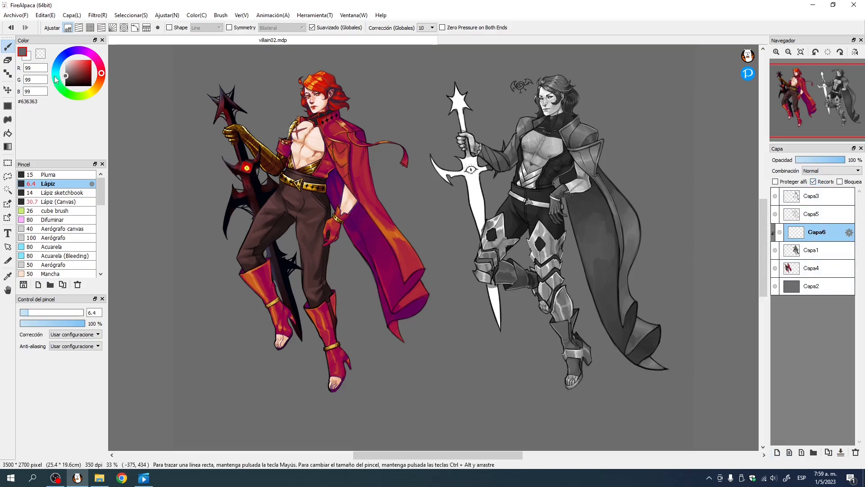
{"action": "left_click", "coordinate": [49, 175]}
{"action": "left_click_drag", "start_coordinate": [471, 319], "coordinate": [504, 328], "text": "ctrl+alt"}
{"action": "mouse_move", "coordinate": [504, 327]}
{"action": "left_mouse_down"}
{"action": "mouse_move", "coordinate": [494, 301]}
{"action": "mouse_move", "coordinate": [508, 264]}
{"action": "left_mouse_up"}
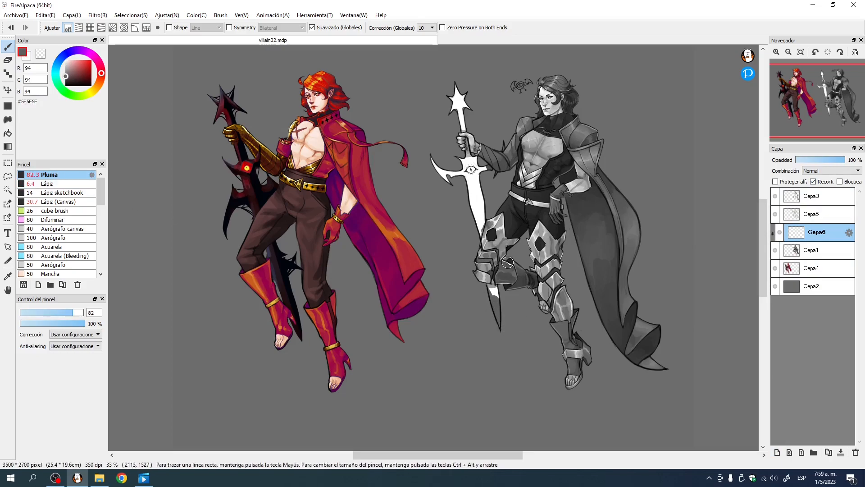
Step: Cover the sword's lower blade tip in dark grey RGB 41 with the Pluma brush on Capa6
{"action": "left_click", "coordinate": [776, 52]}
{"action": "left_click", "coordinate": [776, 52]}
{"action": "mouse_move", "coordinate": [572, 368]}
{"action": "left_mouse_down"}
{"action": "mouse_move", "coordinate": [477, 265]}
{"action": "mouse_move", "coordinate": [471, 236]}
{"action": "left_mouse_up"}
{"action": "mouse_move", "coordinate": [485, 190]}
{"action": "left_mouse_down", "text": "ctrl+alt"}
{"action": "mouse_move", "coordinate": [446, 206]}
{"action": "mouse_move", "coordinate": [446, 199]}
{"action": "left_mouse_up", "text": "ctrl+alt"}
{"action": "scroll", "coordinate": [479, 216], "scroll_direction": "up", "scroll_amount": 4}
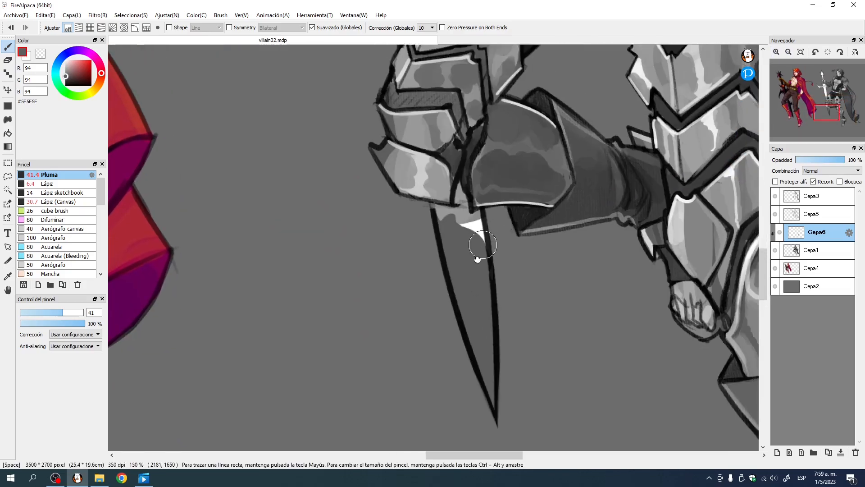
{"action": "left_click", "coordinate": [65, 80]}
{"action": "left_click_drag", "start_coordinate": [65, 80], "coordinate": [59, 83]}
{"action": "mouse_move", "coordinate": [459, 246]}
{"action": "left_mouse_down", "text": "ctrl+alt"}
{"action": "mouse_move", "coordinate": [428, 226]}
{"action": "mouse_move", "coordinate": [455, 217]}
{"action": "mouse_move", "coordinate": [454, 199]}
{"action": "mouse_move", "coordinate": [473, 251]}
{"action": "left_mouse_up", "text": "ctrl+alt"}
{"action": "left_click_drag", "start_coordinate": [473, 251], "coordinate": [502, 259], "text": "ctrl+alt"}
{"action": "mouse_move", "coordinate": [473, 228]}
{"action": "left_mouse_down"}
{"action": "mouse_move", "coordinate": [481, 370]}
{"action": "mouse_move", "coordinate": [438, 237]}
{"action": "mouse_move", "coordinate": [476, 348]}
{"action": "mouse_move", "coordinate": [464, 305]}
{"action": "mouse_move", "coordinate": [476, 391]}
{"action": "left_mouse_up"}
Step: Fill the blade's middle section between the knee armour and the crossguard with dark grey RGB 41
{"action": "key", "text": "space"}
{"action": "left_click_drag", "start_coordinate": [446, 176], "coordinate": [451, 344]}
{"action": "left_click_drag", "start_coordinate": [424, 99], "coordinate": [449, 284]}
{"action": "mouse_move", "coordinate": [421, 336]}
{"action": "left_mouse_down"}
{"action": "mouse_move", "coordinate": [432, 256]}
{"action": "mouse_move", "coordinate": [436, 329]}
{"action": "mouse_move", "coordinate": [454, 307]}
{"action": "mouse_move", "coordinate": [436, 314]}
{"action": "mouse_move", "coordinate": [447, 263]}
{"action": "mouse_move", "coordinate": [415, 341]}
{"action": "mouse_move", "coordinate": [460, 212]}
{"action": "left_mouse_up"}
{"action": "key", "text": "ctrl+z"}
{"action": "mouse_move", "coordinate": [424, 288]}
{"action": "left_mouse_down"}
{"action": "mouse_move", "coordinate": [402, 256]}
{"action": "mouse_move", "coordinate": [418, 132]}
{"action": "left_mouse_up"}
{"action": "left_click_drag", "start_coordinate": [383, 189], "coordinate": [389, 132]}
{"action": "key", "text": "space"}
{"action": "mouse_move", "coordinate": [425, 83]}
{"action": "left_mouse_down"}
{"action": "mouse_move", "coordinate": [440, 258]}
{"action": "mouse_move", "coordinate": [451, 259]}
{"action": "left_mouse_up"}
{"action": "mouse_move", "coordinate": [408, 329]}
{"action": "left_mouse_down"}
{"action": "mouse_move", "coordinate": [434, 310]}
{"action": "mouse_move", "coordinate": [445, 360]}
{"action": "mouse_move", "coordinate": [407, 224]}
{"action": "left_mouse_up"}
Step: Paint the curved crossguard and the area around the sword's eye in dark grey RGB 41
{"action": "left_click_drag", "start_coordinate": [417, 236], "coordinate": [400, 229], "text": "ctrl+alt"}
{"action": "mouse_move", "coordinate": [378, 184]}
{"action": "left_mouse_down"}
{"action": "mouse_move", "coordinate": [348, 175]}
{"action": "mouse_move", "coordinate": [311, 272]}
{"action": "mouse_move", "coordinate": [224, 212]}
{"action": "left_mouse_up"}
{"action": "left_click_drag", "start_coordinate": [424, 193], "coordinate": [408, 189], "text": "ctrl+alt"}
{"action": "mouse_move", "coordinate": [419, 203]}
{"action": "left_mouse_down"}
{"action": "mouse_move", "coordinate": [455, 259]}
{"action": "mouse_move", "coordinate": [424, 207]}
{"action": "mouse_move", "coordinate": [481, 249]}
{"action": "mouse_move", "coordinate": [466, 214]}
{"action": "mouse_move", "coordinate": [501, 236]}
{"action": "mouse_move", "coordinate": [525, 270]}
{"action": "left_mouse_up"}
{"action": "mouse_move", "coordinate": [552, 111]}
{"action": "left_mouse_down"}
{"action": "mouse_move", "coordinate": [541, 134]}
{"action": "mouse_move", "coordinate": [549, 103]}
{"action": "left_mouse_up"}
{"action": "mouse_move", "coordinate": [448, 193]}
{"action": "left_mouse_down", "text": "ctrl+alt"}
{"action": "mouse_move", "coordinate": [384, 165]}
{"action": "mouse_move", "coordinate": [378, 145]}
{"action": "mouse_move", "coordinate": [421, 201]}
{"action": "mouse_move", "coordinate": [392, 144]}
{"action": "mouse_move", "coordinate": [419, 182]}
{"action": "mouse_move", "coordinate": [428, 180]}
{"action": "left_mouse_up", "text": "ctrl+alt"}
{"action": "left_click_drag", "start_coordinate": [390, 118], "coordinate": [411, 222]}
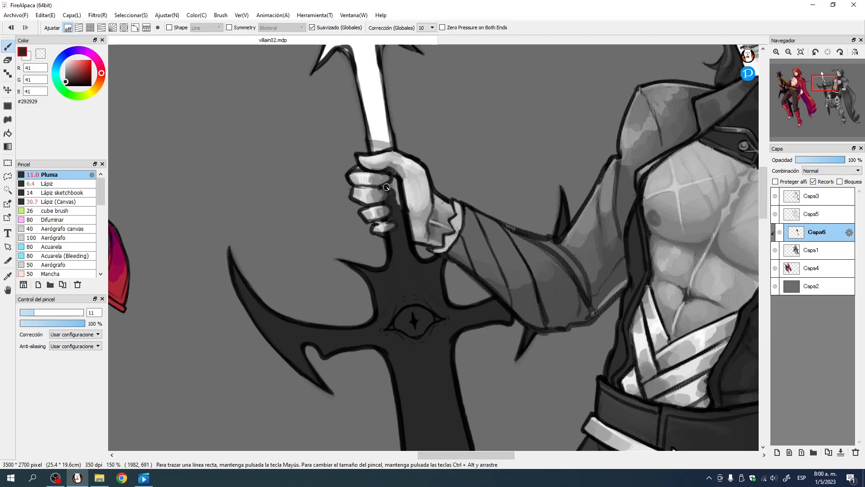
Step: Fill the sword's handle around the hand and the star-shaped pommel with dark grey RGB 41
{"action": "left_click_drag", "start_coordinate": [370, 106], "coordinate": [395, 233]}
{"action": "mouse_move", "coordinate": [393, 226]}
{"action": "left_mouse_down"}
{"action": "mouse_move", "coordinate": [382, 268]}
{"action": "mouse_move", "coordinate": [410, 268]}
{"action": "mouse_move", "coordinate": [390, 274]}
{"action": "mouse_move", "coordinate": [415, 266]}
{"action": "mouse_move", "coordinate": [409, 271]}
{"action": "mouse_move", "coordinate": [383, 144]}
{"action": "mouse_move", "coordinate": [410, 149]}
{"action": "mouse_move", "coordinate": [422, 131]}
{"action": "mouse_move", "coordinate": [455, 129]}
{"action": "left_mouse_up"}
{"action": "mouse_move", "coordinate": [455, 129]}
{"action": "left_mouse_down"}
{"action": "mouse_move", "coordinate": [411, 171]}
{"action": "mouse_move", "coordinate": [372, 50]}
{"action": "mouse_move", "coordinate": [338, 189]}
{"action": "mouse_move", "coordinate": [343, 226]}
{"action": "left_mouse_up"}
{"action": "left_click_drag", "start_coordinate": [373, 181], "coordinate": [369, 165]}
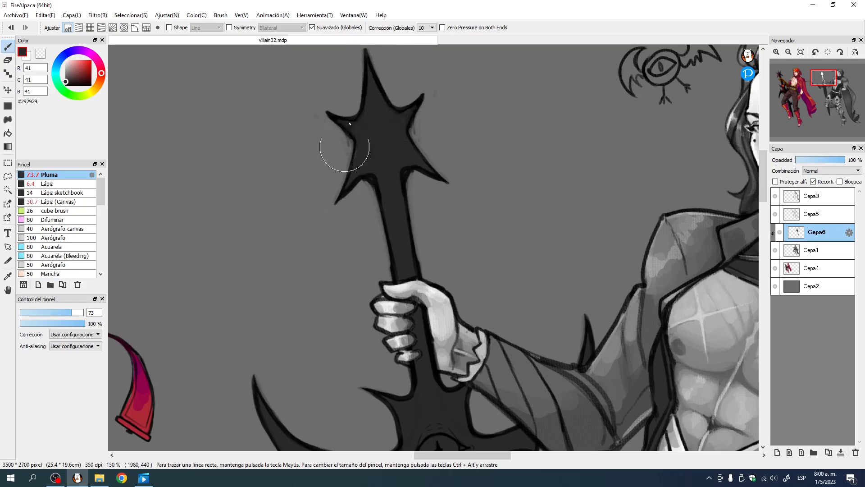
{"action": "left_click_drag", "start_coordinate": [460, 248], "coordinate": [401, 54]}
{"action": "left_click", "coordinate": [801, 52]}
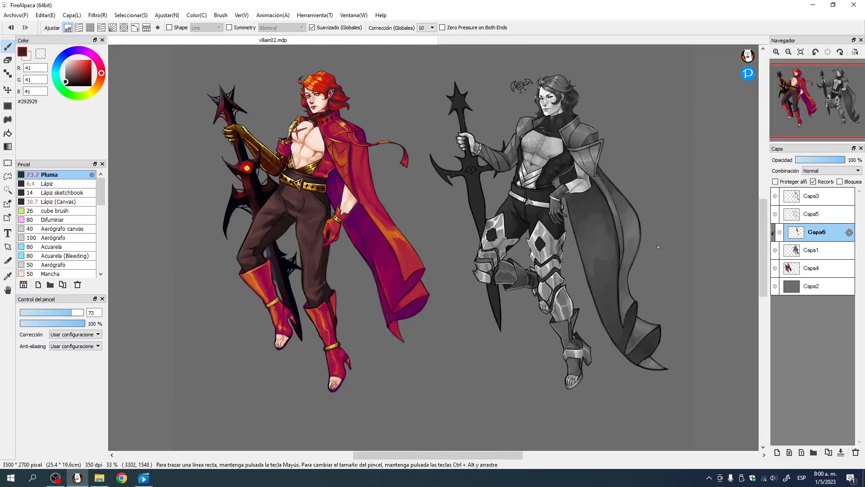
Step: Switch to the Lápiz brush
{"action": "left_click", "coordinate": [775, 51]}
{"action": "left_click_drag", "start_coordinate": [554, 121], "coordinate": [524, 212]}
{"action": "left_click_drag", "start_coordinate": [506, 253], "coordinate": [486, 217]}
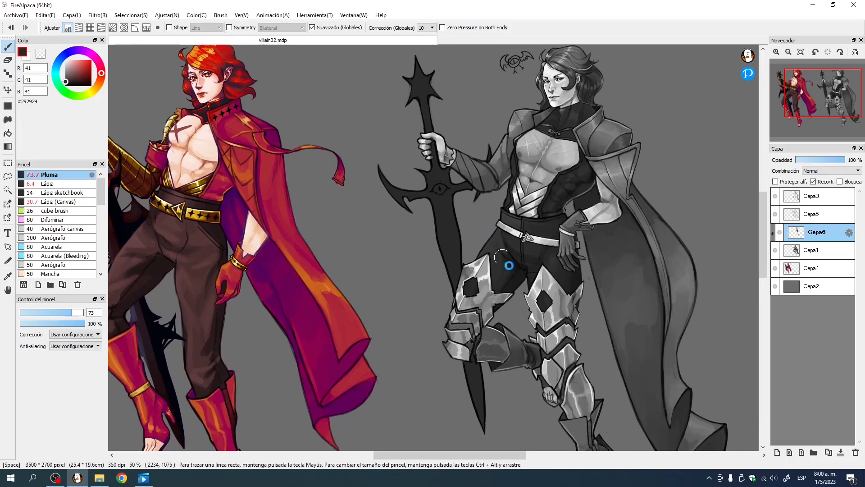
{"action": "left_click", "coordinate": [67, 184]}
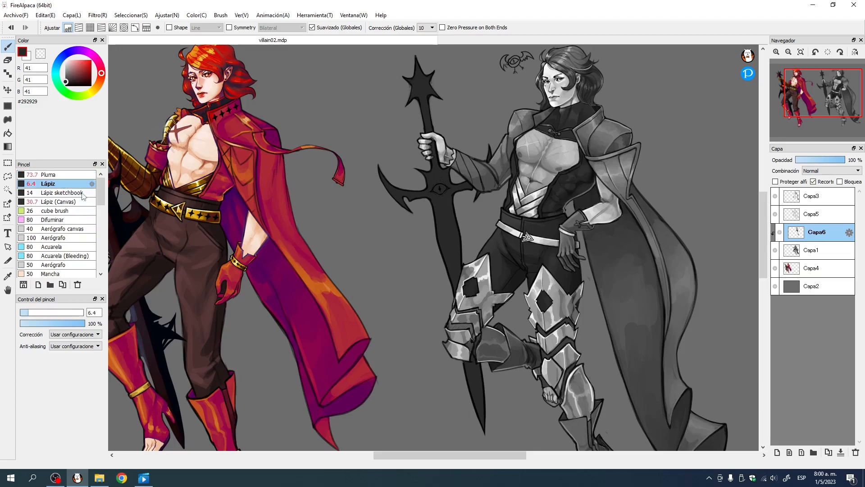
{"action": "key", "text": "alt"}
{"action": "left_click_drag", "start_coordinate": [339, 208], "coordinate": [460, 226]}
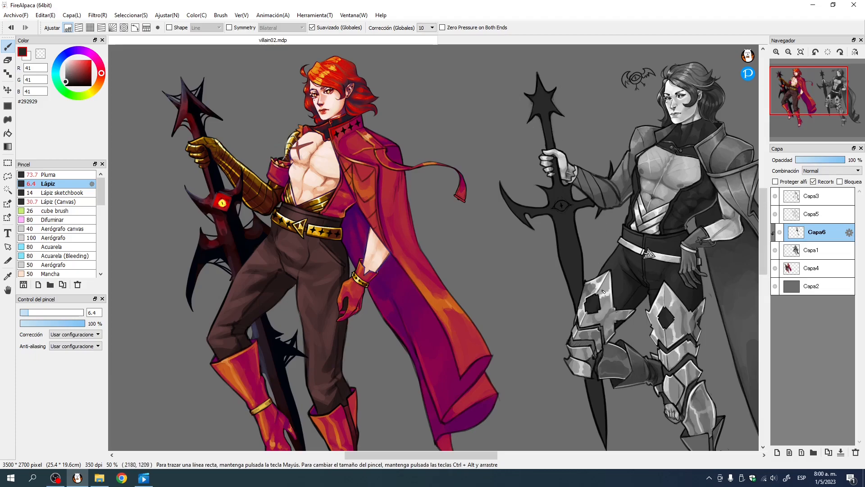
{"action": "scroll", "coordinate": [580, 242], "scroll_direction": "down", "scroll_amount": 2}
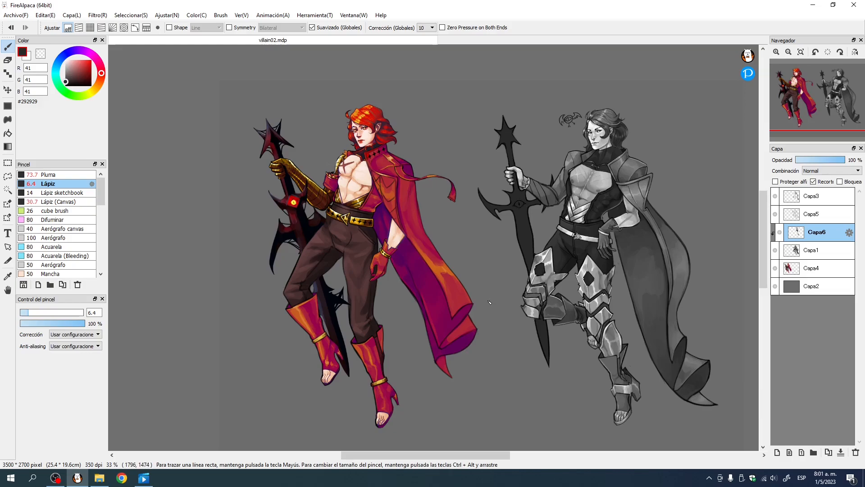
Step: Protect the alpha of Capa6 and try painting the sword in black RGB 0 with a large brush
{"action": "left_click_drag", "start_coordinate": [79, 78], "coordinate": [63, 87]}
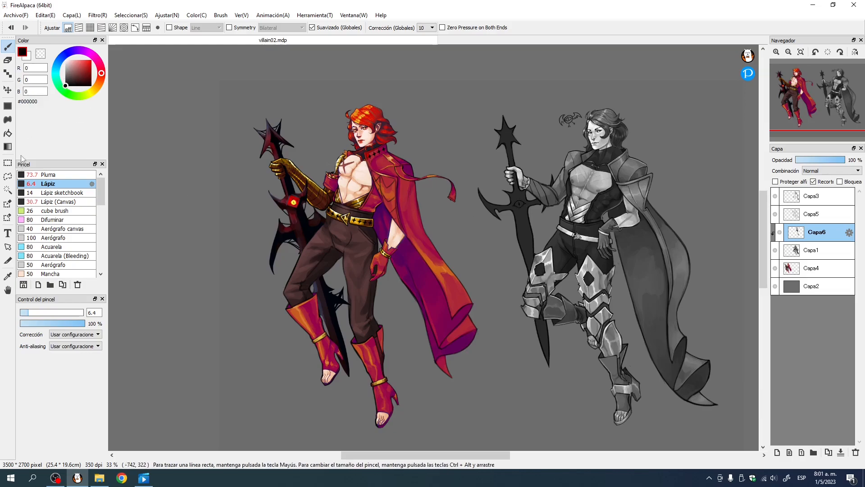
{"action": "left_click", "coordinate": [789, 183]}
{"action": "mouse_move", "coordinate": [448, 218]}
{"action": "left_mouse_down", "text": "ctrl+alt"}
{"action": "mouse_move", "coordinate": [577, 317]}
{"action": "mouse_move", "coordinate": [501, 100]}
{"action": "left_mouse_up", "text": "ctrl+alt"}
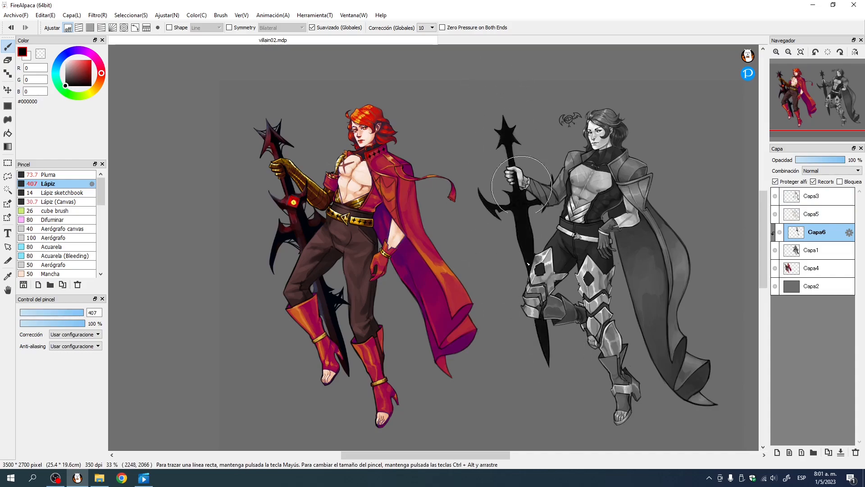
{"action": "key", "text": "ctrl+z"}
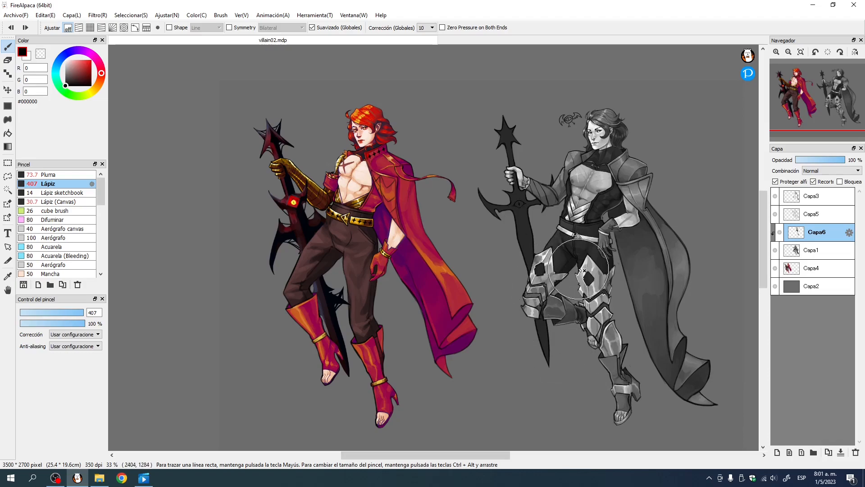
Step: Set the colour to light grey RGB 197 and add a new clipped layer above Capa6
{"action": "left_click_drag", "start_coordinate": [82, 76], "coordinate": [55, 71]}
{"action": "left_click", "coordinate": [777, 453]}
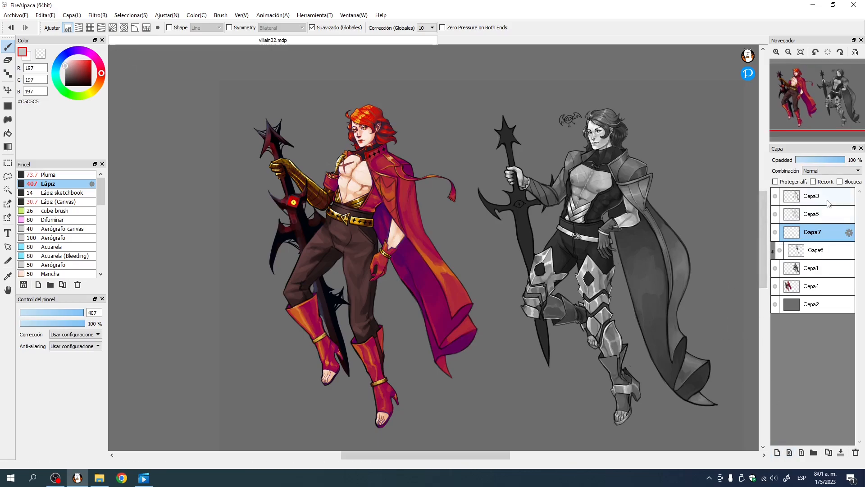
{"action": "left_click", "coordinate": [813, 181]}
Step: Fill the eye on the sword's crossguard around its pupil with light grey RGB 197 on Capa7
{"action": "left_click", "coordinate": [776, 52]}
{"action": "left_click", "coordinate": [776, 52]}
{"action": "left_click", "coordinate": [776, 52]}
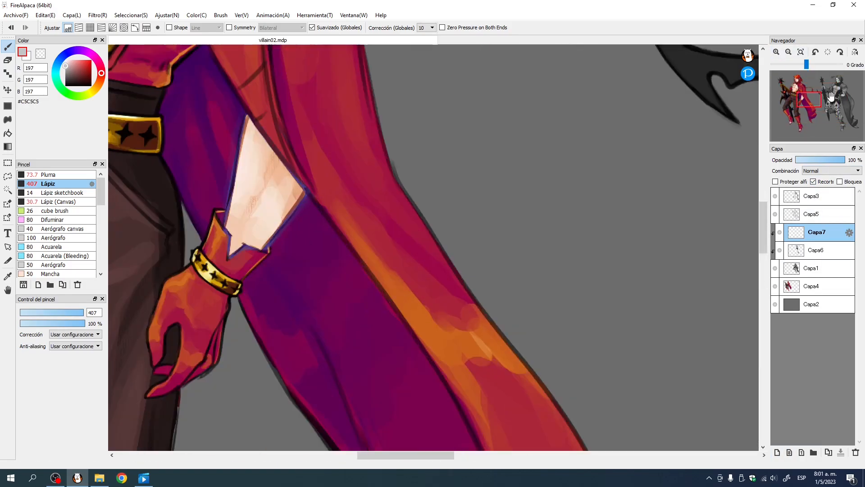
{"action": "left_click_drag", "start_coordinate": [814, 96], "coordinate": [821, 90]}
{"action": "left_click_drag", "start_coordinate": [639, 278], "coordinate": [325, 226]}
{"action": "left_click_drag", "start_coordinate": [568, 253], "coordinate": [300, 249]}
{"action": "mouse_move", "coordinate": [496, 297]}
{"action": "left_mouse_down"}
{"action": "mouse_move", "coordinate": [479, 217]}
{"action": "mouse_move", "coordinate": [455, 229]}
{"action": "left_mouse_up"}
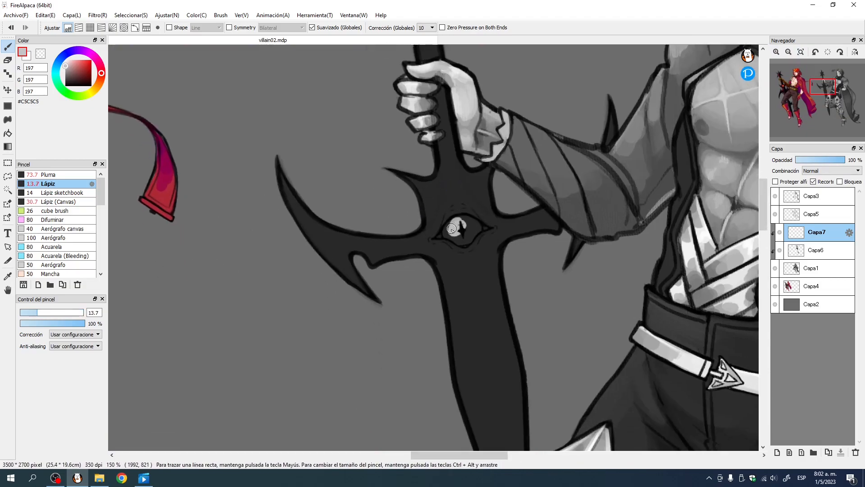
{"action": "left_click", "coordinate": [776, 52]}
{"action": "left_click", "coordinate": [776, 52]}
{"action": "mouse_move", "coordinate": [534, 208]}
{"action": "left_mouse_down"}
{"action": "mouse_move", "coordinate": [443, 225]}
{"action": "mouse_move", "coordinate": [465, 207]}
{"action": "mouse_move", "coordinate": [475, 216]}
{"action": "left_mouse_up"}
{"action": "mouse_move", "coordinate": [477, 219]}
{"action": "left_mouse_down"}
{"action": "mouse_move", "coordinate": [471, 211]}
{"action": "mouse_move", "coordinate": [452, 221]}
{"action": "mouse_move", "coordinate": [469, 198]}
{"action": "mouse_move", "coordinate": [500, 191]}
{"action": "left_mouse_up"}
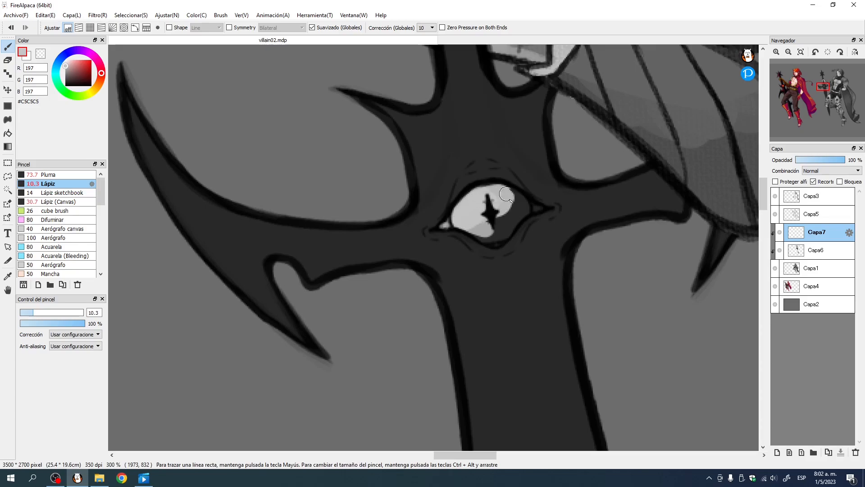
{"action": "mouse_move", "coordinate": [488, 231]}
{"action": "left_mouse_down"}
{"action": "mouse_move", "coordinate": [506, 217]}
{"action": "mouse_move", "coordinate": [484, 215]}
{"action": "mouse_move", "coordinate": [479, 233]}
{"action": "mouse_move", "coordinate": [518, 202]}
{"action": "mouse_move", "coordinate": [497, 235]}
{"action": "mouse_move", "coordinate": [517, 214]}
{"action": "mouse_move", "coordinate": [502, 192]}
{"action": "mouse_move", "coordinate": [550, 210]}
{"action": "mouse_move", "coordinate": [490, 199]}
{"action": "left_mouse_up"}
Step: Paint a near-white highlight on the left side of the sword's eye and blend it with sampled greys
{"action": "left_click_drag", "start_coordinate": [74, 72], "coordinate": [45, 29]}
{"action": "mouse_move", "coordinate": [490, 201]}
{"action": "left_mouse_down", "text": "ctrl+alt"}
{"action": "mouse_move", "coordinate": [471, 201]}
{"action": "mouse_move", "coordinate": [495, 205]}
{"action": "left_mouse_up", "text": "ctrl+alt"}
{"action": "mouse_move", "coordinate": [469, 206]}
{"action": "left_mouse_down"}
{"action": "mouse_move", "coordinate": [486, 204]}
{"action": "mouse_move", "coordinate": [464, 220]}
{"action": "left_mouse_up"}
{"action": "left_click", "coordinate": [480, 202], "text": "alt"}
{"action": "left_click", "coordinate": [466, 217], "text": "alt"}
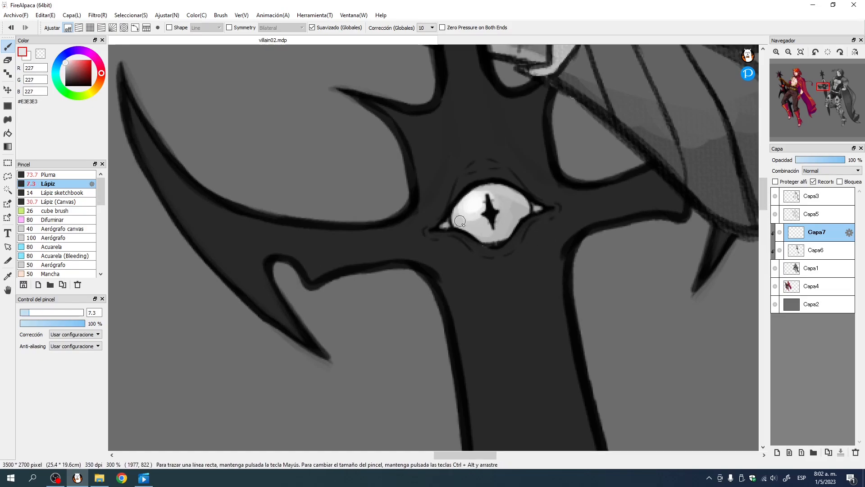
Step: Shade the right and lower parts of the sword's eye in mid grey RGB 148
{"action": "left_click", "coordinate": [489, 189], "text": "alt"}
{"action": "left_click", "coordinate": [65, 72]}
{"action": "mouse_move", "coordinate": [537, 239]}
{"action": "left_mouse_down", "text": "ctrl+alt"}
{"action": "mouse_move", "coordinate": [551, 239]}
{"action": "mouse_move", "coordinate": [499, 237]}
{"action": "mouse_move", "coordinate": [521, 210]}
{"action": "mouse_move", "coordinate": [495, 227]}
{"action": "left_mouse_up", "text": "ctrl+alt"}
{"action": "key", "text": "ctrl+z"}
{"action": "left_click_drag", "start_coordinate": [520, 221], "coordinate": [517, 205], "text": "ctrl+alt"}
{"action": "left_click_drag", "start_coordinate": [509, 238], "coordinate": [504, 239], "text": "ctrl+alt"}
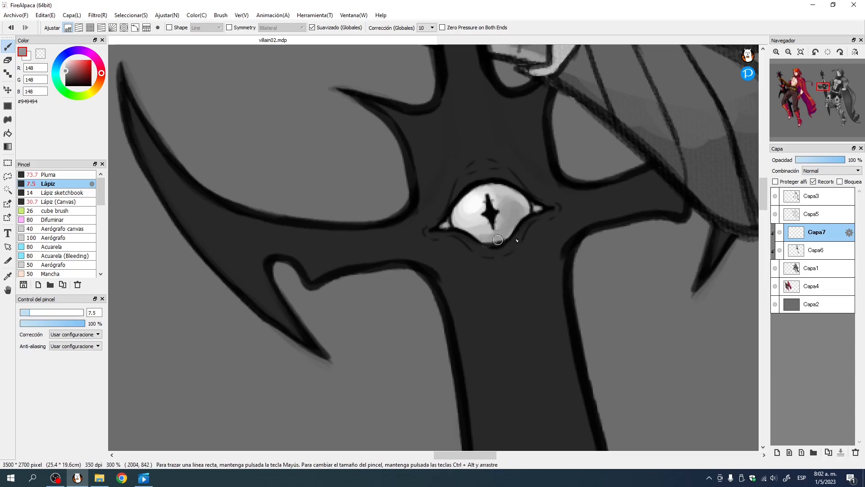
Step: Dot a small round highlight in near-white RGB 251 at the lower right of the sword's eye
{"action": "scroll", "coordinate": [496, 239], "scroll_direction": "up", "scroll_amount": 4}
{"action": "left_click", "coordinate": [432, 219], "text": "alt"}
{"action": "left_click_drag", "start_coordinate": [516, 259], "coordinate": [509, 260], "text": "ctrl+alt"}
{"action": "left_click", "coordinate": [508, 259]}
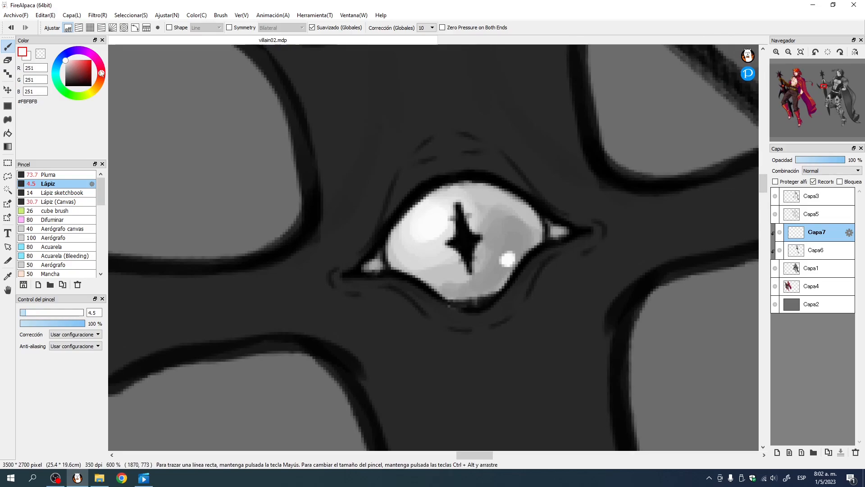
Step: Outline the eye's slit pupil with a thin line in white RGB 255, continuing on Capa3
{"action": "left_click", "coordinate": [65, 60]}
{"action": "mouse_move", "coordinate": [486, 270]}
{"action": "left_mouse_down", "text": "ctrl+alt"}
{"action": "mouse_move", "coordinate": [483, 240]}
{"action": "mouse_move", "coordinate": [463, 205]}
{"action": "mouse_move", "coordinate": [454, 231]}
{"action": "left_mouse_up", "text": "ctrl+alt"}
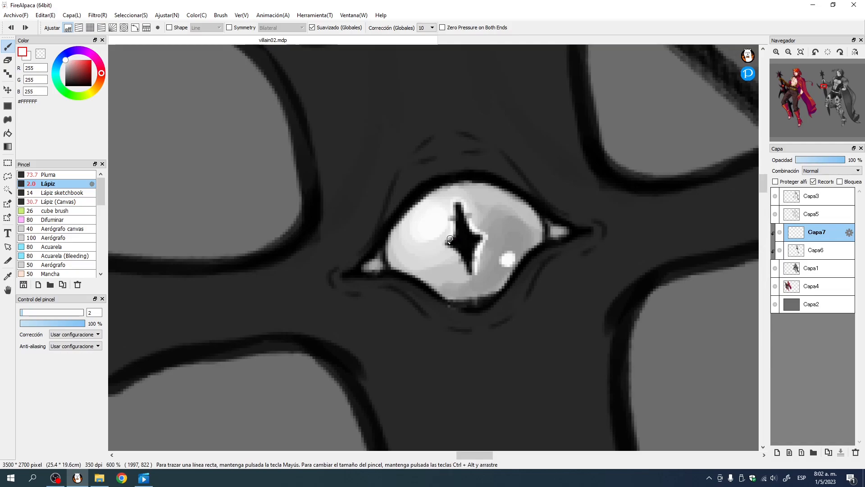
{"action": "left_click_drag", "start_coordinate": [442, 242], "coordinate": [461, 265]}
{"action": "left_click", "coordinate": [807, 199]}
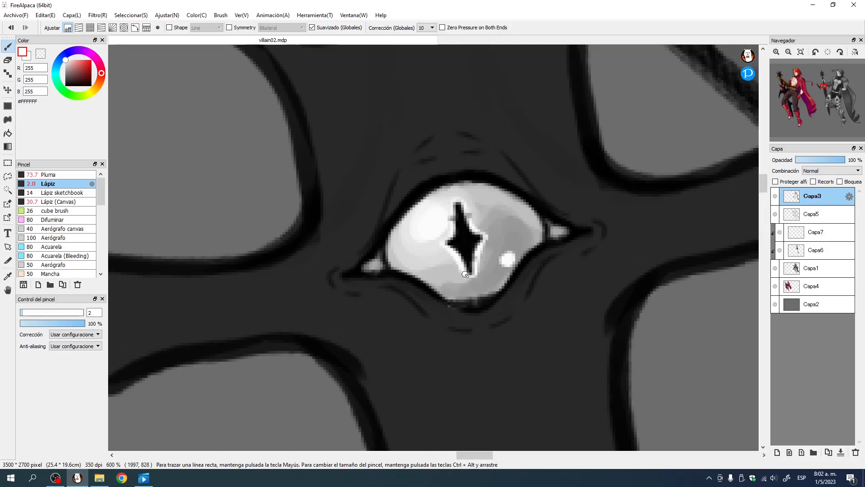
{"action": "mouse_move", "coordinate": [477, 231]}
{"action": "left_mouse_down"}
{"action": "mouse_move", "coordinate": [471, 208]}
{"action": "mouse_move", "coordinate": [479, 230]}
{"action": "mouse_move", "coordinate": [458, 198]}
{"action": "mouse_move", "coordinate": [449, 236]}
{"action": "mouse_move", "coordinate": [442, 216]}
{"action": "left_mouse_up"}
Step: Extend the white highlight spot at the lower right of the sword's eye on Capa3
{"action": "mouse_move", "coordinate": [508, 256]}
{"action": "left_mouse_down", "text": "ctrl+alt"}
{"action": "mouse_move", "coordinate": [493, 287]}
{"action": "mouse_move", "coordinate": [503, 279]}
{"action": "left_mouse_up", "text": "ctrl+alt"}
{"action": "left_click", "coordinate": [482, 255]}
{"action": "key", "text": "ctrl+z"}
{"action": "left_click_drag", "start_coordinate": [512, 254], "coordinate": [500, 274]}
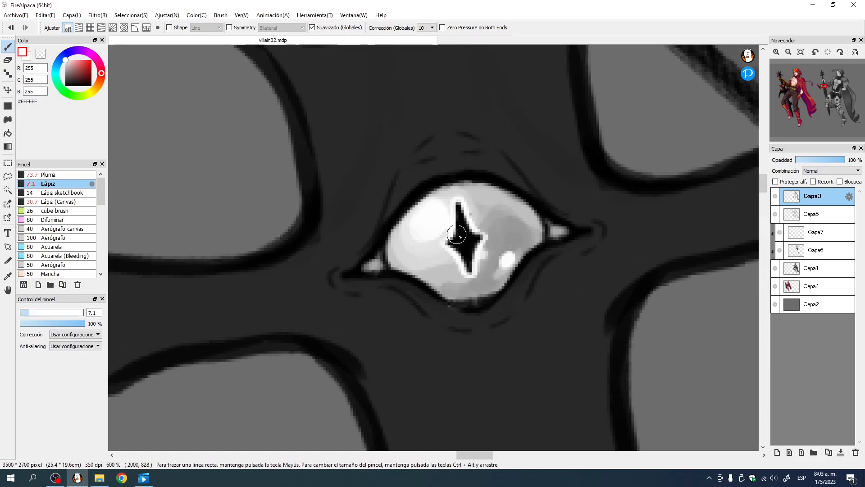
Step: Refine the eye's upper rim and the area around the pupil with sampled greys such as RGB 212 and 168
{"action": "left_click", "coordinate": [479, 194], "text": "alt"}
{"action": "left_click_drag", "start_coordinate": [507, 198], "coordinate": [452, 185], "text": "ctrl+alt"}
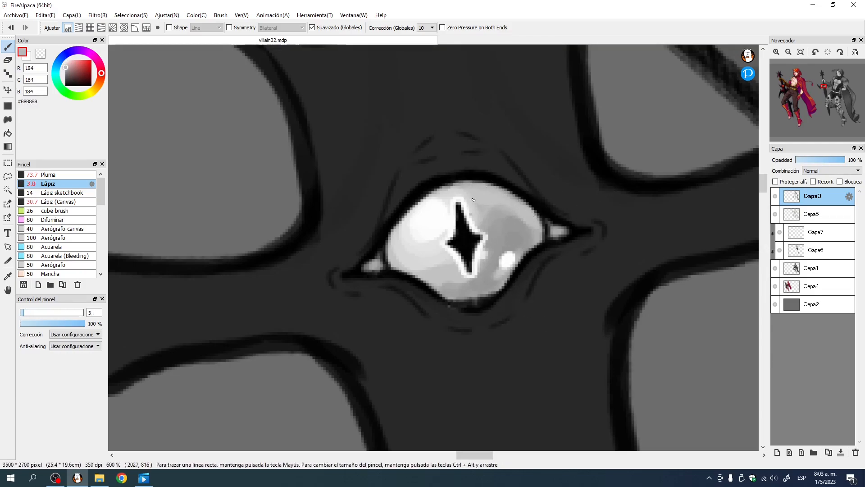
{"action": "left_click", "coordinate": [402, 232], "text": "alt"}
{"action": "mouse_move", "coordinate": [422, 194]}
{"action": "left_mouse_down"}
{"action": "mouse_move", "coordinate": [466, 182]}
{"action": "mouse_move", "coordinate": [510, 192]}
{"action": "mouse_move", "coordinate": [505, 197]}
{"action": "left_mouse_up"}
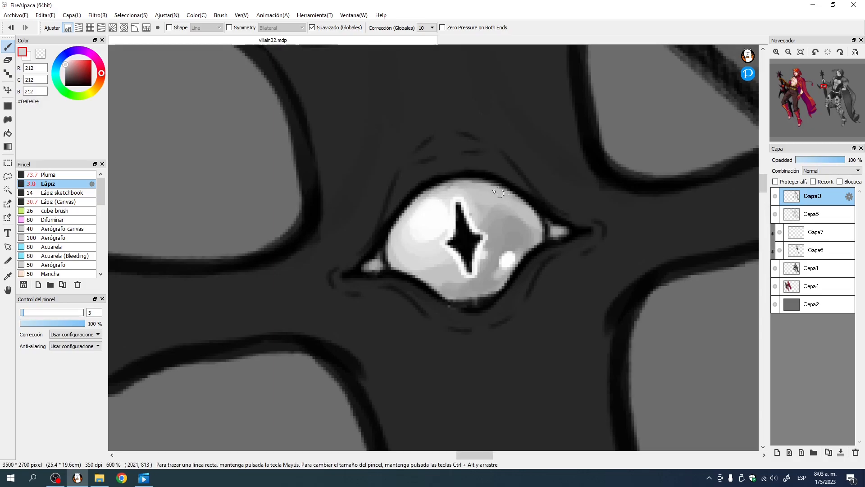
{"action": "left_click_drag", "start_coordinate": [489, 243], "coordinate": [477, 274]}
{"action": "left_click", "coordinate": [450, 265], "text": "alt"}
{"action": "left_click", "coordinate": [457, 287], "text": "alt"}
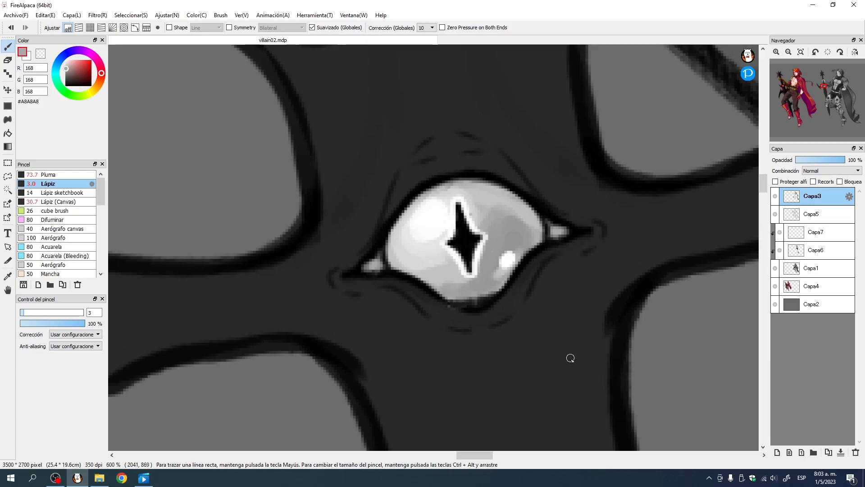
Step: Repaint the whole sword in black RGB 0 on Capa6 with a large Pluma brush
{"action": "left_click", "coordinate": [65, 74]}
{"action": "left_click", "coordinate": [798, 54]}
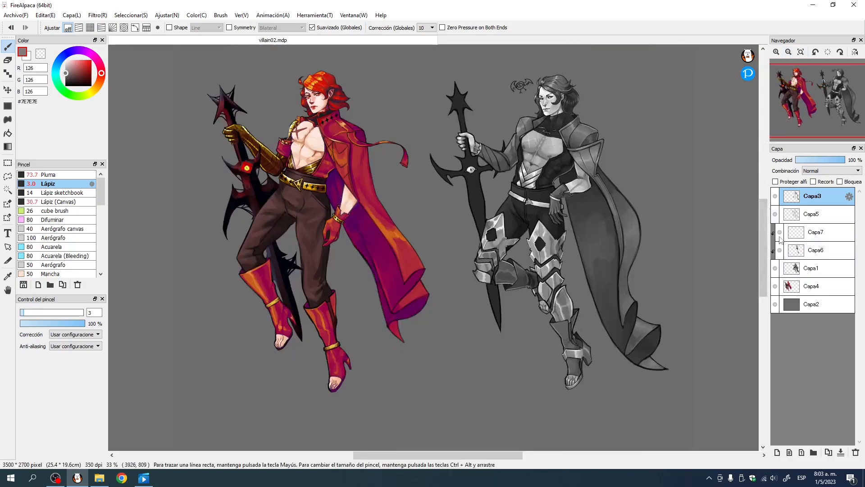
{"action": "left_click", "coordinate": [821, 258]}
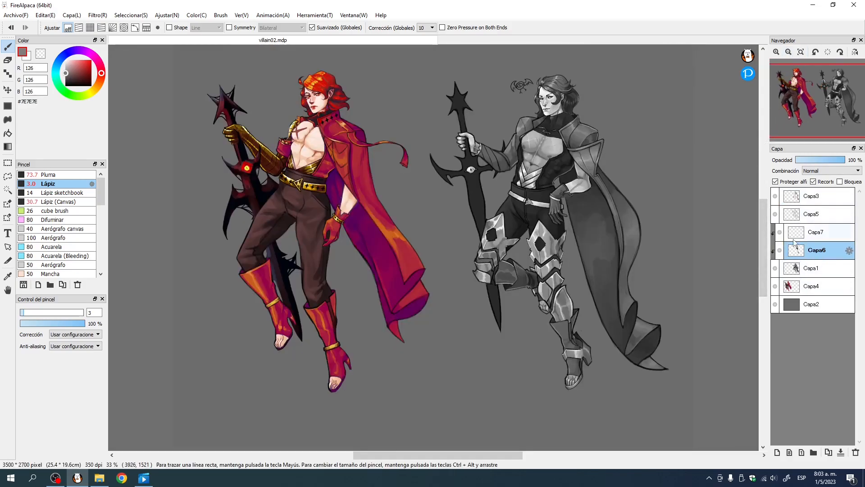
{"action": "left_click", "coordinate": [476, 188], "text": "alt"}
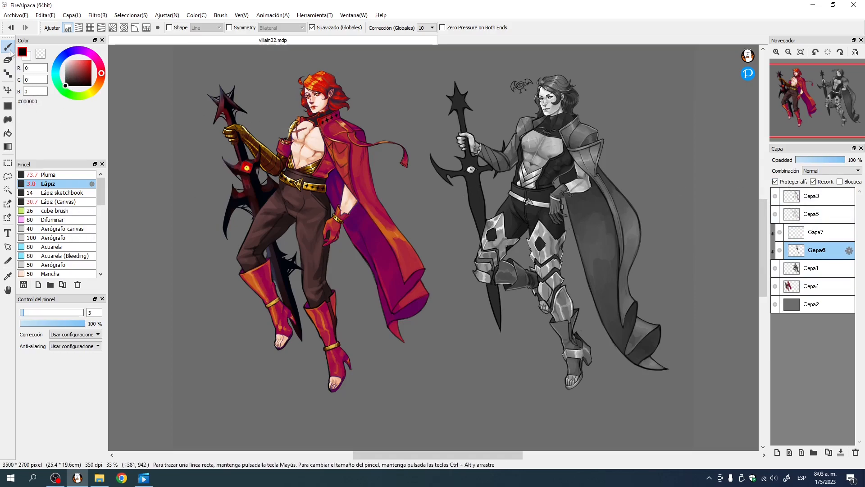
{"action": "left_click", "coordinate": [67, 176]}
{"action": "mouse_move", "coordinate": [512, 367]}
{"action": "left_mouse_down"}
{"action": "mouse_move", "coordinate": [425, 58]}
{"action": "mouse_move", "coordinate": [472, 237]}
{"action": "left_mouse_up"}
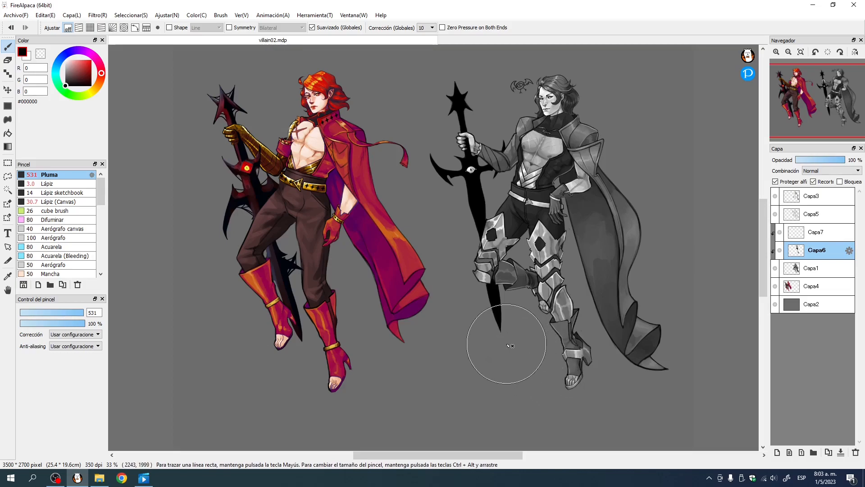
Step: Reduce the Pluma brush size and add a new layer above Capa3
{"action": "mouse_move", "coordinate": [407, 259]}
{"action": "left_mouse_down", "text": "ctrl+alt"}
{"action": "mouse_move", "coordinate": [298, 201]}
{"action": "mouse_move", "coordinate": [237, 203]}
{"action": "mouse_move", "coordinate": [267, 181]}
{"action": "left_mouse_up", "text": "ctrl+alt"}
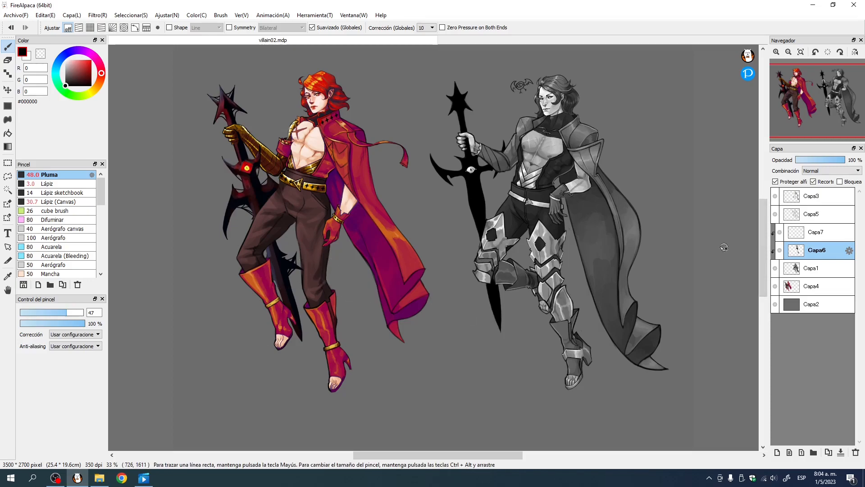
{"action": "left_click", "coordinate": [814, 240]}
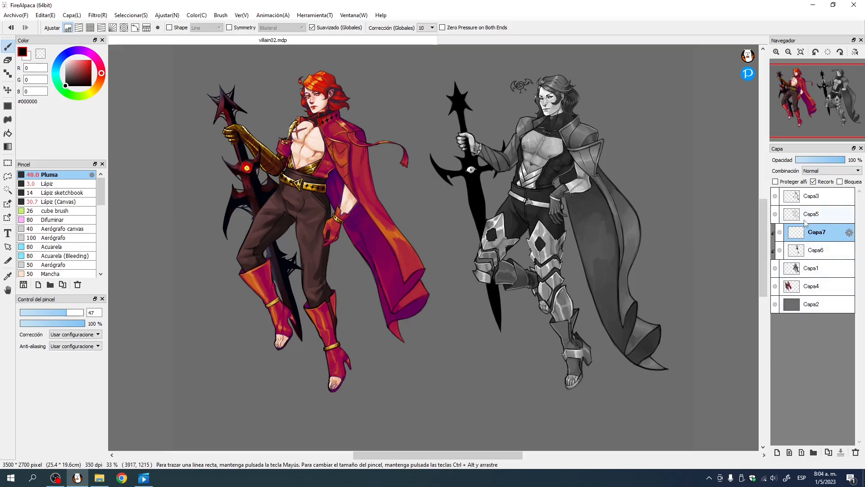
{"action": "left_click_drag", "start_coordinate": [479, 196], "coordinate": [476, 197], "text": "ctrl+alt"}
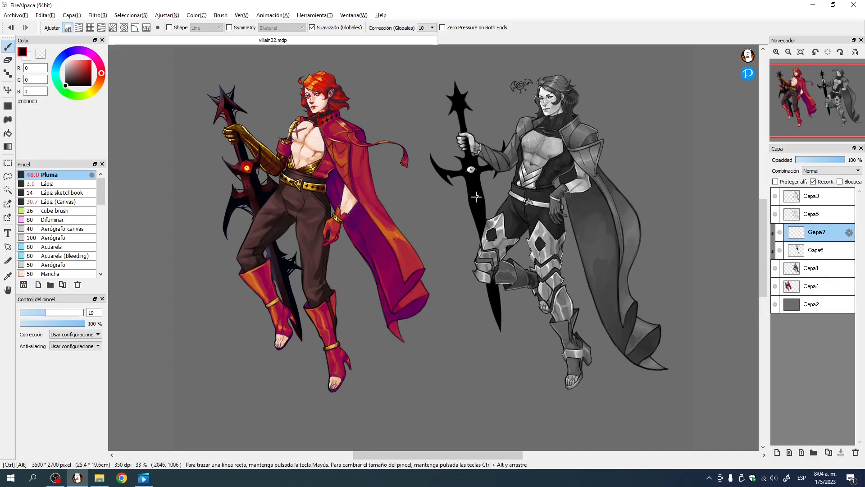
{"action": "left_click", "coordinate": [810, 203]}
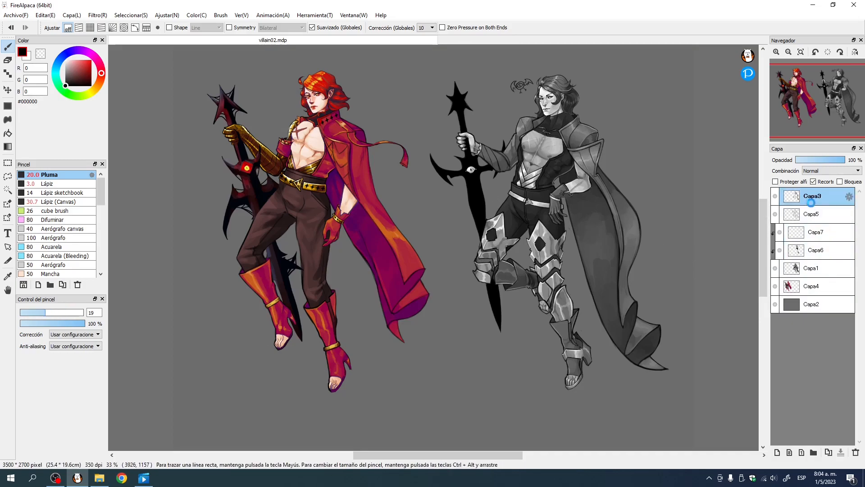
{"action": "left_click", "coordinate": [777, 452]}
Step: Paint a forked black branch on Capa8 growing from the blade's left edge below the guard, reducing the Pluma brush to 7.5
{"action": "left_click_drag", "start_coordinate": [476, 204], "coordinate": [470, 209], "text": "ctrl+alt"}
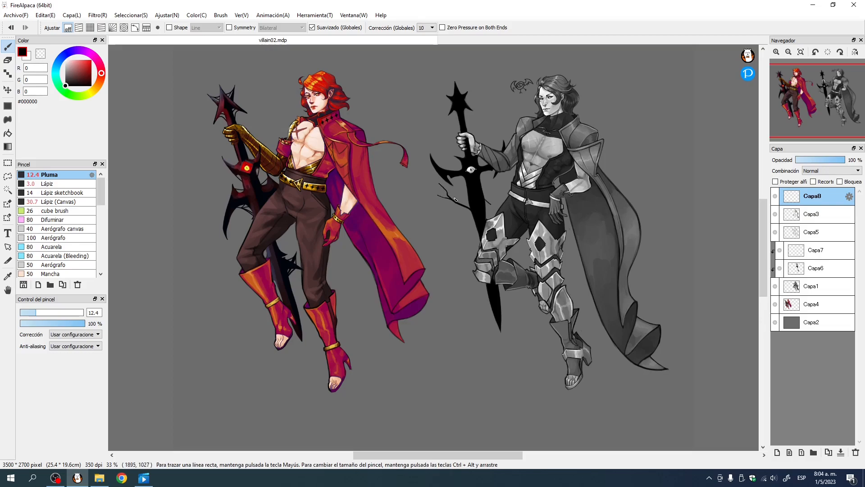
{"action": "scroll", "coordinate": [455, 200], "scroll_direction": "up", "scroll_amount": 2}
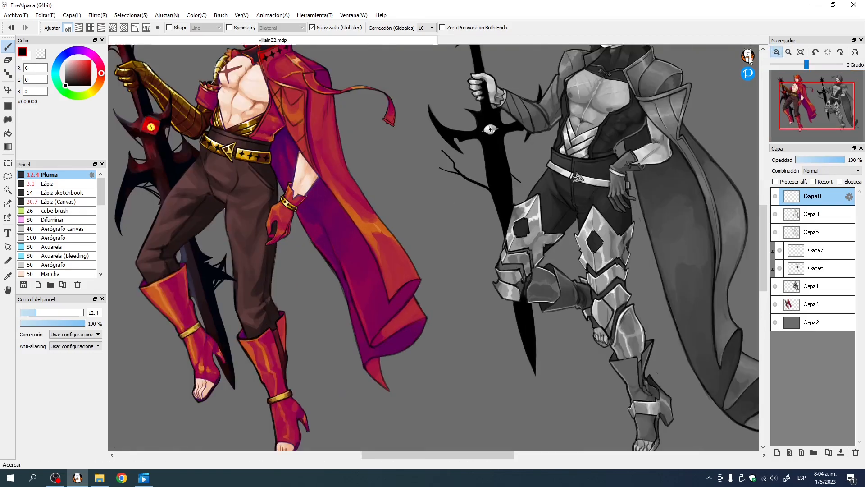
{"action": "left_click_drag", "start_coordinate": [441, 158], "coordinate": [396, 159], "text": "ctrl+alt"}
{"action": "left_click_drag", "start_coordinate": [360, 119], "coordinate": [375, 119], "text": "ctrl+alt"}
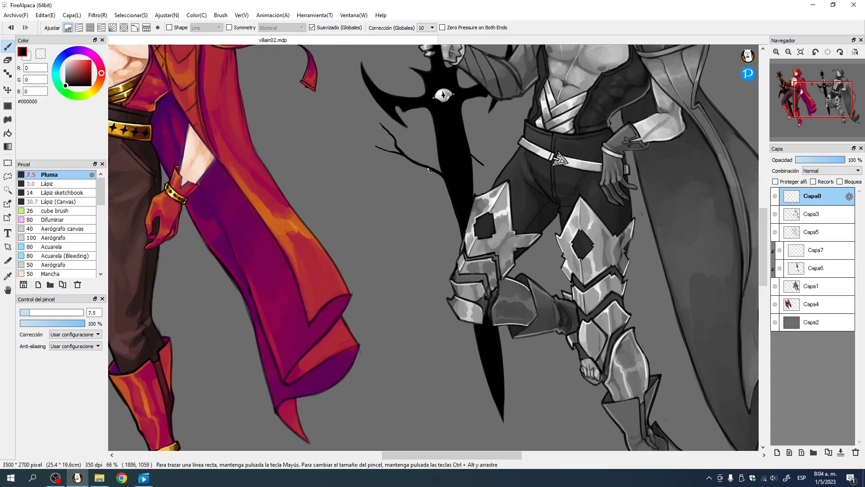
{"action": "left_click_drag", "start_coordinate": [453, 206], "coordinate": [432, 244]}
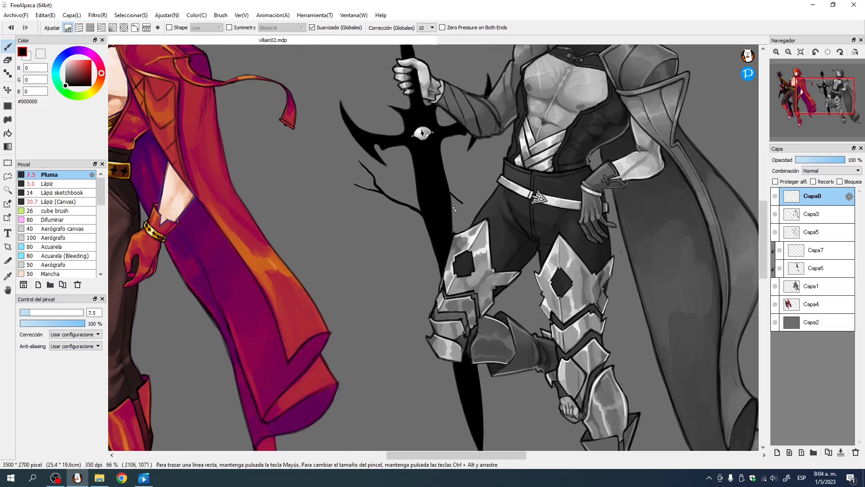
Step: Draw a thin twig with a forked tip from the blade's right edge towards the belt, using a 4.5 Pluma brush
{"action": "scroll", "coordinate": [454, 208], "scroll_direction": "up", "scroll_amount": 2}
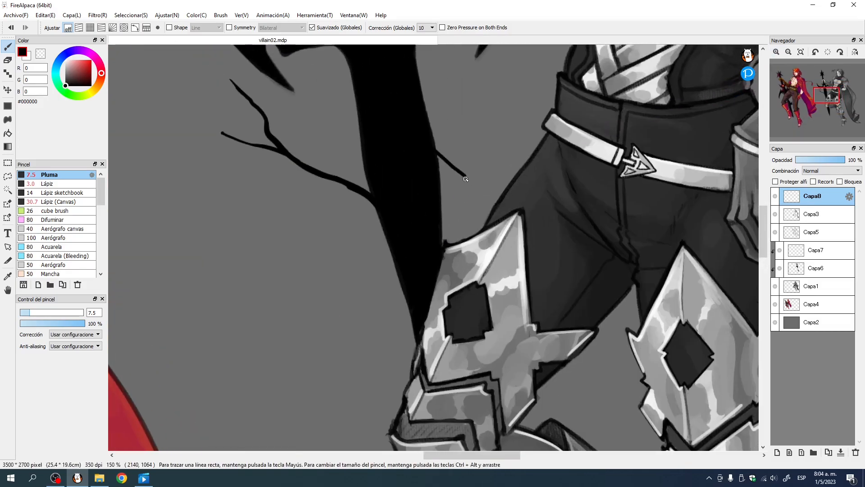
{"action": "mouse_move", "coordinate": [455, 188]}
{"action": "left_mouse_down"}
{"action": "mouse_move", "coordinate": [440, 213]}
{"action": "mouse_move", "coordinate": [450, 167]}
{"action": "left_mouse_up"}
{"action": "key", "text": "ctrl+z"}
{"action": "left_click_drag", "start_coordinate": [470, 166], "coordinate": [533, 127]}
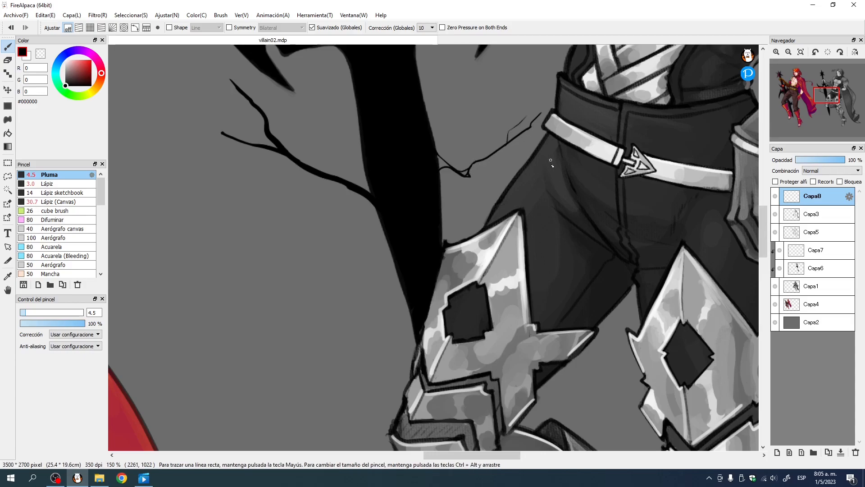
Step: Add a second root strand joining the left branch to the blade and thicken the branch's fork
{"action": "left_click_drag", "start_coordinate": [364, 178], "coordinate": [418, 209]}
{"action": "key", "text": "ctrl+z"}
{"action": "mouse_move", "coordinate": [338, 179]}
{"action": "left_mouse_down"}
{"action": "mouse_move", "coordinate": [352, 201]}
{"action": "mouse_move", "coordinate": [388, 212]}
{"action": "left_mouse_up"}
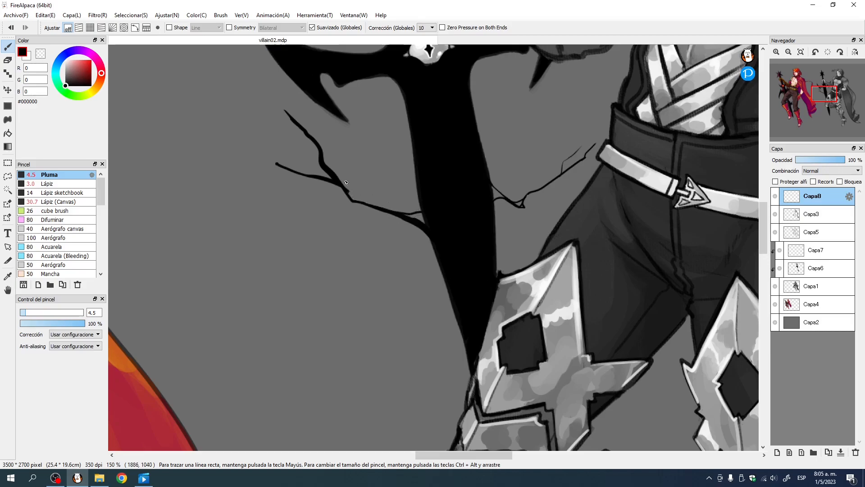
{"action": "key", "text": "ctrl+z"}
{"action": "left_click", "coordinate": [801, 52]}
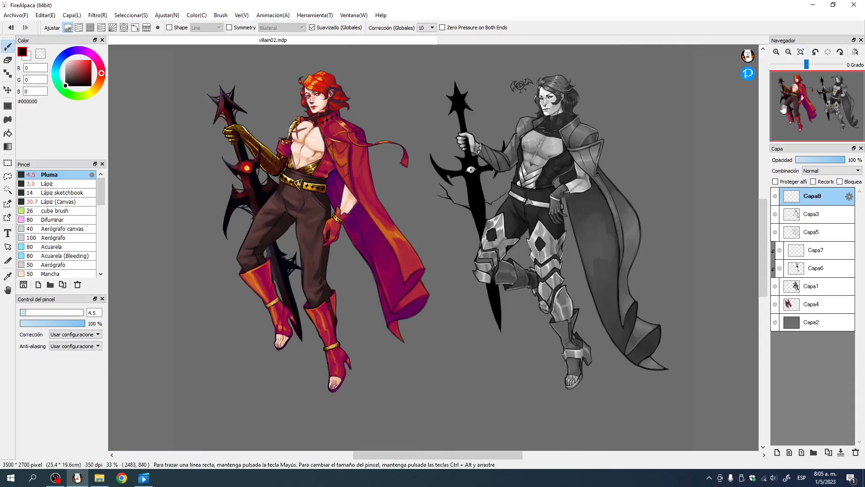
{"action": "left_click", "coordinate": [774, 54]}
{"action": "left_click", "coordinate": [775, 53]}
{"action": "left_click", "coordinate": [775, 53]}
{"action": "left_click_drag", "start_coordinate": [606, 155], "coordinate": [524, 225]}
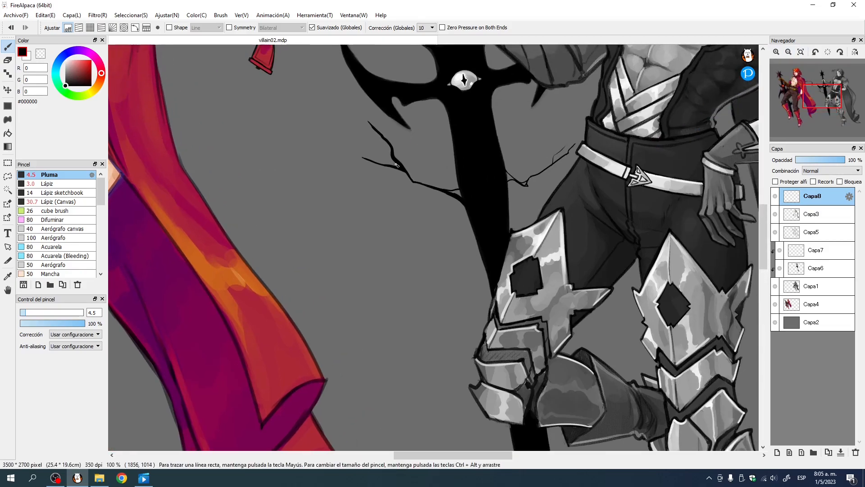
{"action": "left_click", "coordinate": [775, 53]}
{"action": "left_click", "coordinate": [775, 53]}
{"action": "left_click_drag", "start_coordinate": [483, 126], "coordinate": [506, 265]}
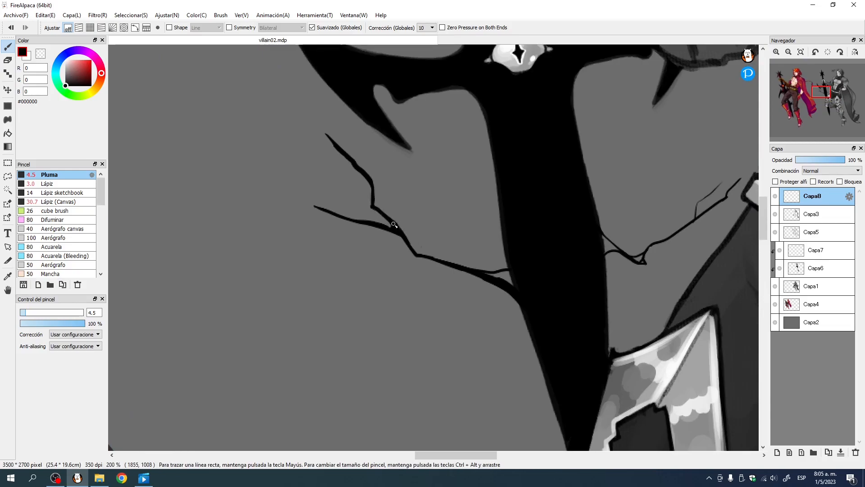
Step: Link the left branch's two prongs with a fine twig and reinforce its root at the blade
{"action": "left_click_drag", "start_coordinate": [373, 207], "coordinate": [354, 219]}
{"action": "key", "text": "ctrl+z"}
{"action": "left_click_drag", "start_coordinate": [571, 209], "coordinate": [524, 122]}
{"action": "left_click_drag", "start_coordinate": [418, 184], "coordinate": [465, 203]}
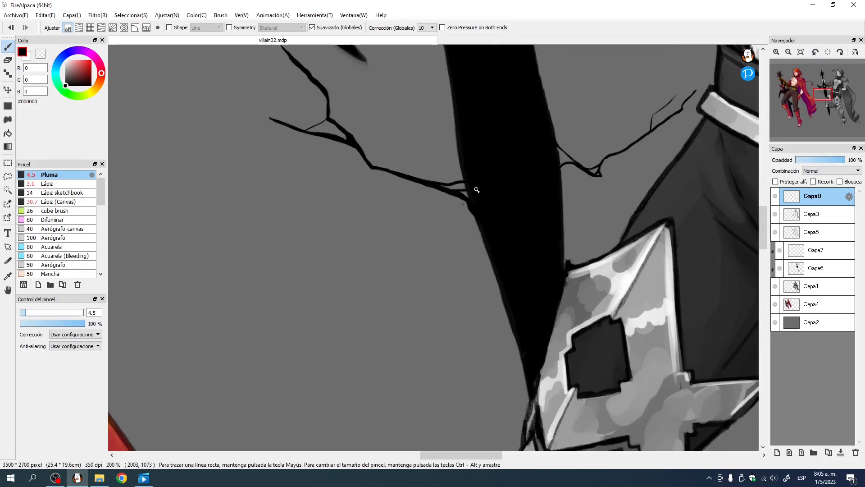
{"action": "left_click_drag", "start_coordinate": [505, 182], "coordinate": [448, 187]}
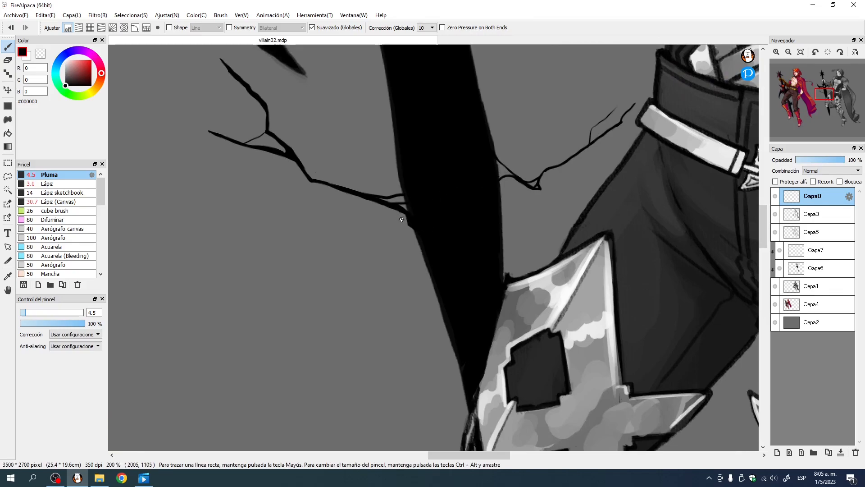
Step: Draw a thin angular twig from the sword's handle up to the pommel's lower-right spike
{"action": "left_click_drag", "start_coordinate": [409, 159], "coordinate": [462, 307]}
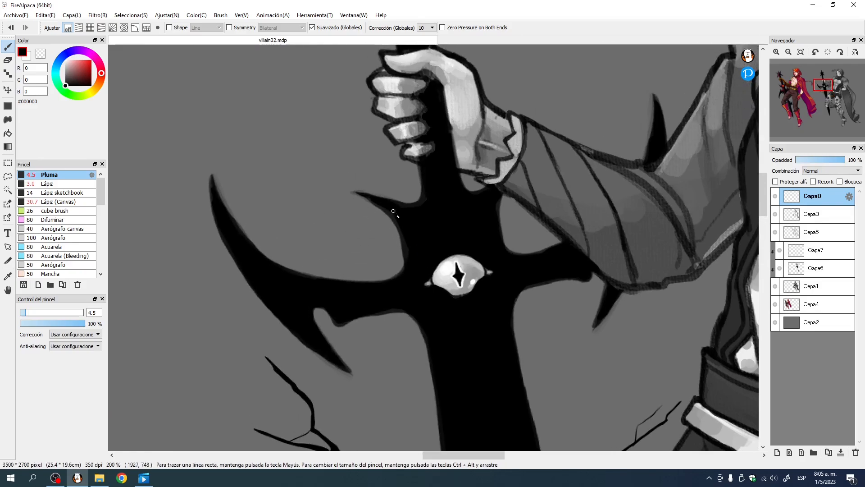
{"action": "left_click_drag", "start_coordinate": [361, 190], "coordinate": [344, 319]}
{"action": "left_click_drag", "start_coordinate": [354, 49], "coordinate": [356, 194]}
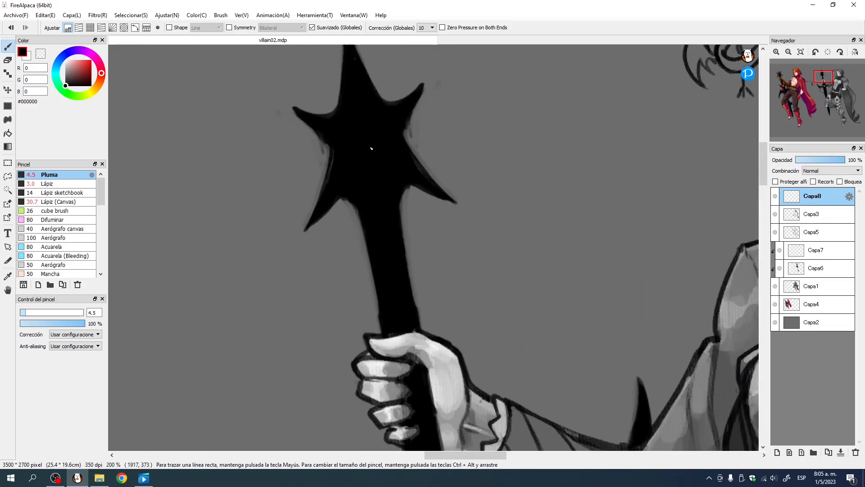
{"action": "mouse_move", "coordinate": [412, 275]}
{"action": "left_mouse_down"}
{"action": "mouse_move", "coordinate": [437, 237]}
{"action": "mouse_move", "coordinate": [426, 197]}
{"action": "left_mouse_up"}
{"action": "left_click_drag", "start_coordinate": [427, 201], "coordinate": [444, 235]}
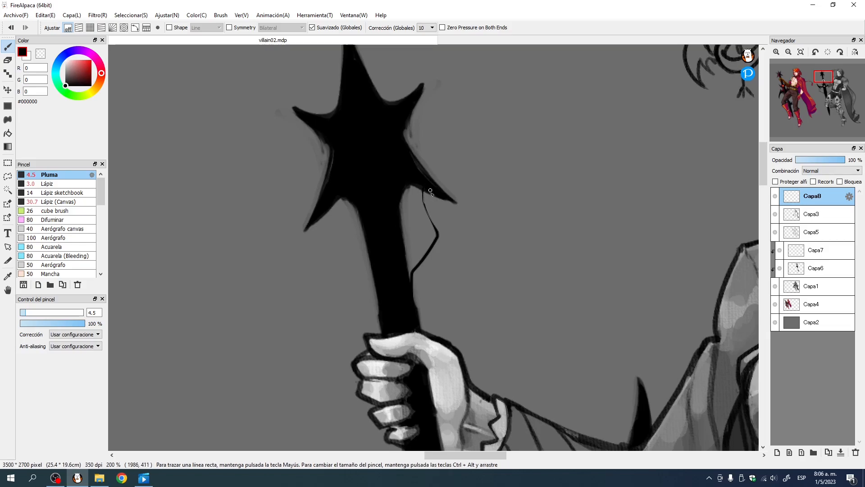
Step: Add crossing strands beside the handle that extend the twig down to the gripping hand
{"action": "left_click_drag", "start_coordinate": [412, 278], "coordinate": [420, 323]}
{"action": "left_click_drag", "start_coordinate": [414, 275], "coordinate": [405, 252]}
{"action": "left_click_drag", "start_coordinate": [427, 295], "coordinate": [436, 246]}
{"action": "key", "text": "ctrl+z"}
{"action": "left_click_drag", "start_coordinate": [423, 306], "coordinate": [436, 241]}
{"action": "key", "text": "ctrl+z"}
{"action": "mouse_move", "coordinate": [424, 310]}
{"action": "left_mouse_down"}
{"action": "mouse_move", "coordinate": [435, 275]}
{"action": "mouse_move", "coordinate": [433, 246]}
{"action": "left_mouse_up"}
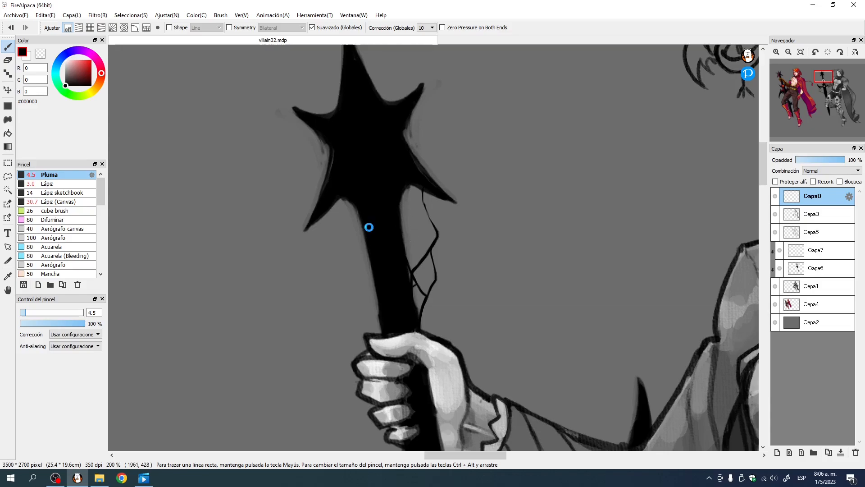
{"action": "left_click_drag", "start_coordinate": [383, 225], "coordinate": [428, 207]}
{"action": "mouse_move", "coordinate": [408, 179]}
{"action": "left_mouse_down"}
{"action": "mouse_move", "coordinate": [398, 236]}
{"action": "mouse_move", "coordinate": [448, 303]}
{"action": "mouse_move", "coordinate": [393, 204]}
{"action": "mouse_move", "coordinate": [282, 108]}
{"action": "left_mouse_up"}
{"action": "key", "text": "ctrl+z"}
{"action": "left_click_drag", "start_coordinate": [345, 148], "coordinate": [363, 238]}
{"action": "key", "text": "ctrl+z"}
{"action": "mouse_move", "coordinate": [411, 222]}
{"action": "left_mouse_down"}
{"action": "mouse_move", "coordinate": [408, 253]}
{"action": "mouse_move", "coordinate": [265, 139]}
{"action": "mouse_move", "coordinate": [245, 86]}
{"action": "mouse_move", "coordinate": [296, 176]}
{"action": "left_mouse_up"}
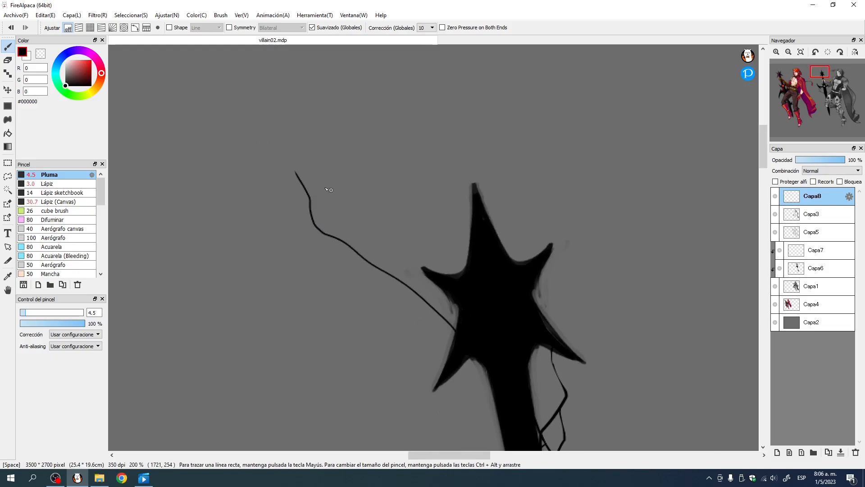
{"action": "key", "text": "ctrl+z"}
{"action": "left_click_drag", "start_coordinate": [454, 335], "coordinate": [220, 194]}
{"action": "left_click_drag", "start_coordinate": [206, 151], "coordinate": [252, 78]}
{"action": "key", "text": "ctrl+z"}
{"action": "mouse_move", "coordinate": [453, 335]}
{"action": "left_mouse_down"}
{"action": "mouse_move", "coordinate": [312, 203]}
{"action": "mouse_move", "coordinate": [457, 354]}
{"action": "left_mouse_up"}
{"action": "key", "text": "ctrl+z"}
{"action": "key", "text": "ctrl+z"}
Step: Draw an angular branch of straight segments from the pommel's left side up and outwards, and reinforce its root
{"action": "left_click", "coordinate": [453, 344]}
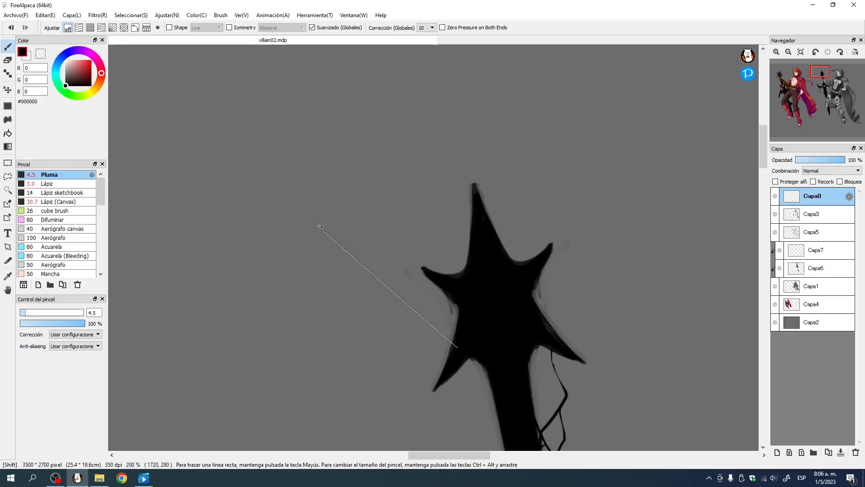
{"action": "left_click", "coordinate": [318, 226], "text": "shift"}
{"action": "mouse_move", "coordinate": [318, 225]}
{"action": "left_mouse_down"}
{"action": "mouse_move", "coordinate": [318, 194]}
{"action": "mouse_move", "coordinate": [292, 153]}
{"action": "left_mouse_up"}
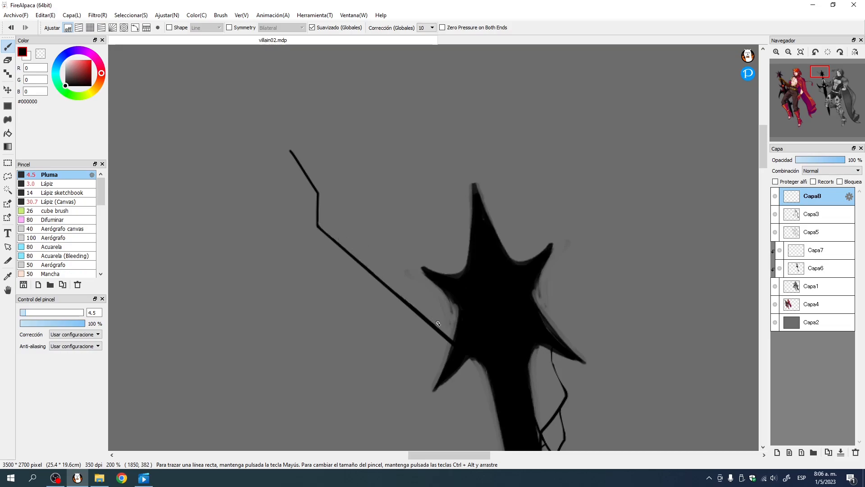
{"action": "left_click_drag", "start_coordinate": [444, 333], "coordinate": [454, 337]}
Step: Add a forked side prong near the pommel branch's tip and a second strand running along its lower side
{"action": "left_click_drag", "start_coordinate": [317, 229], "coordinate": [350, 251]}
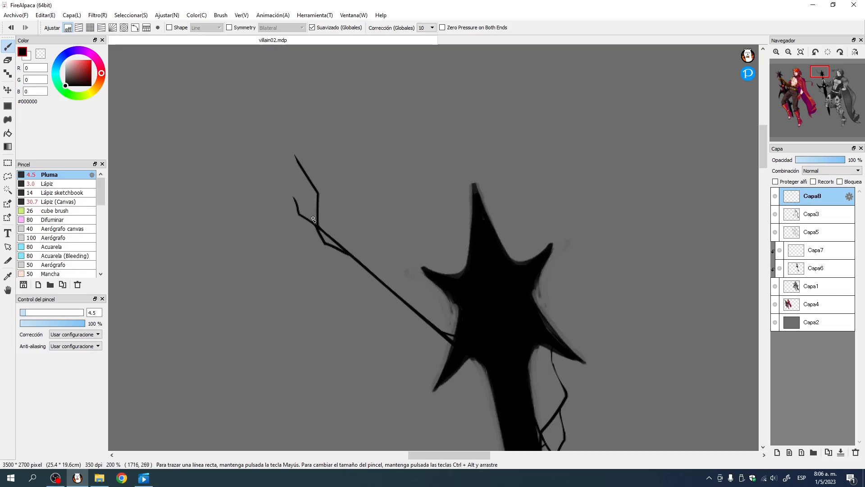
{"action": "left_click_drag", "start_coordinate": [299, 212], "coordinate": [286, 192]}
{"action": "left_click_drag", "start_coordinate": [374, 277], "coordinate": [439, 360]}
{"action": "key", "text": "ctrl+z"}
{"action": "mouse_move", "coordinate": [411, 310]}
{"action": "left_mouse_down"}
{"action": "mouse_move", "coordinate": [438, 360]}
{"action": "mouse_move", "coordinate": [452, 363]}
{"action": "left_mouse_up"}
{"action": "left_click", "coordinate": [801, 52]}
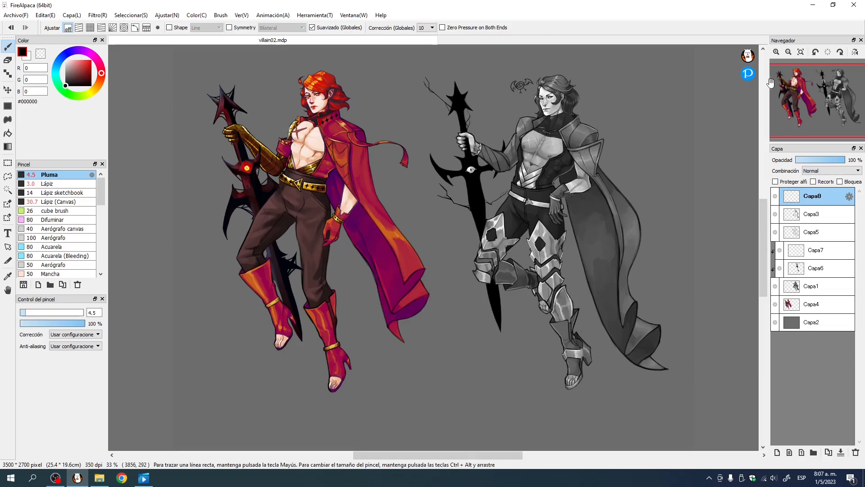
Step: Draw fine crossing strands between the small spike and the left arm of the sword's guard
{"action": "left_click", "coordinate": [776, 52]}
{"action": "left_click_drag", "start_coordinate": [455, 71], "coordinate": [407, 233]}
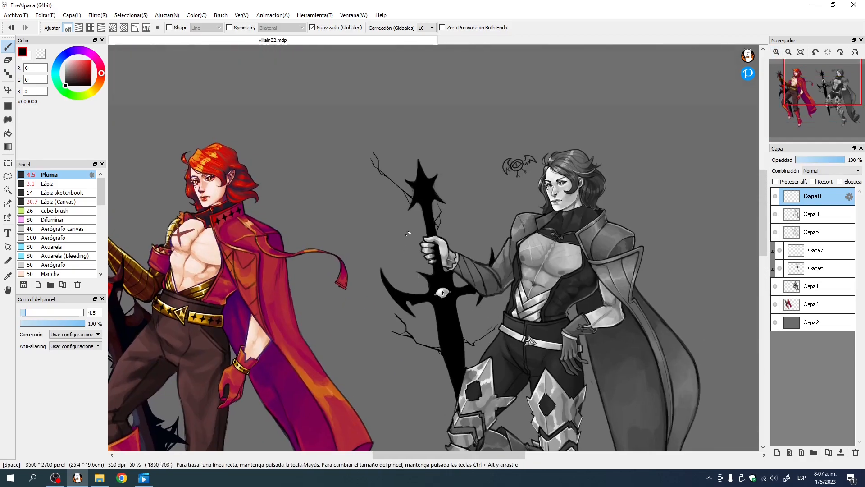
{"action": "left_click", "coordinate": [776, 52]}
{"action": "left_click", "coordinate": [776, 52]}
{"action": "left_click_drag", "start_coordinate": [420, 338], "coordinate": [429, 301]}
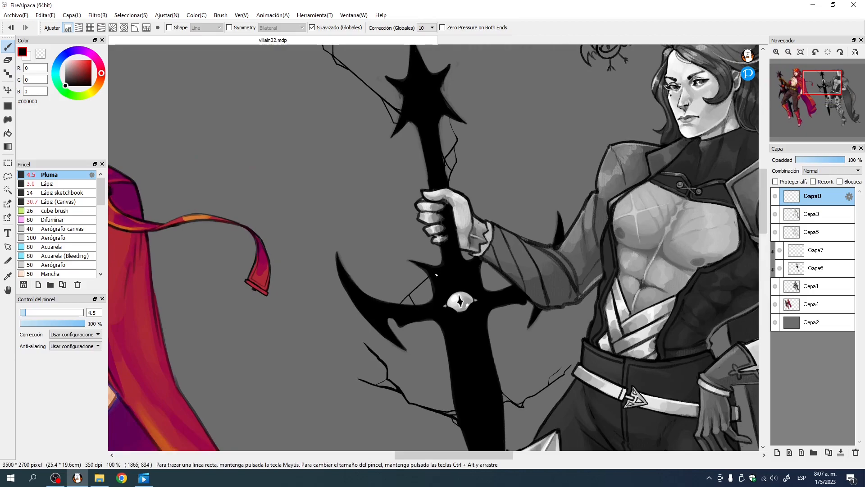
{"action": "left_click_drag", "start_coordinate": [427, 275], "coordinate": [404, 300]}
{"action": "left_click_drag", "start_coordinate": [408, 293], "coordinate": [386, 305]}
Step: Draw an angular twig from the blade's left edge to the knee armour, with thin strands inside the bend
{"action": "scroll", "coordinate": [495, 272], "scroll_direction": "down", "scroll_amount": 5}
{"action": "left_click_drag", "start_coordinate": [428, 222], "coordinate": [443, 281]}
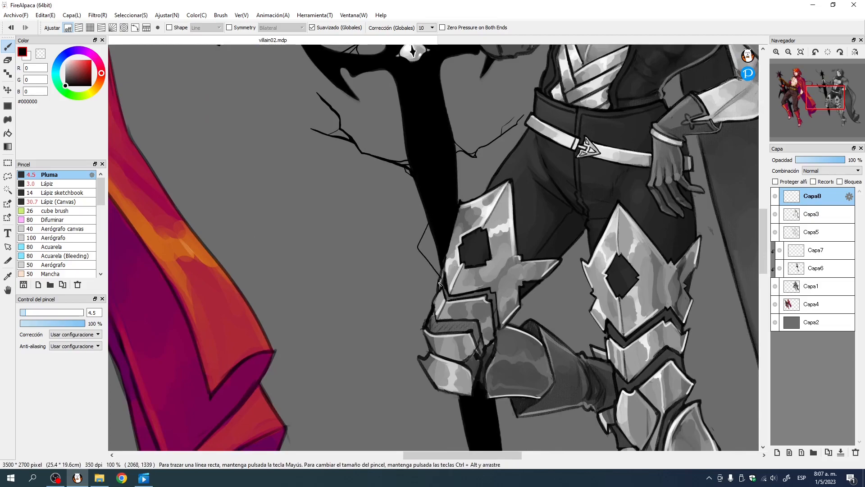
{"action": "scroll", "coordinate": [427, 249], "scroll_direction": "up", "scroll_amount": 3}
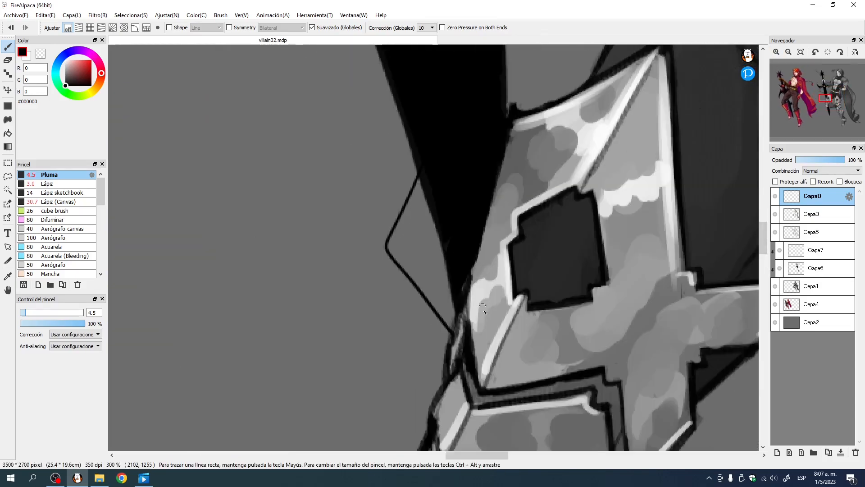
{"action": "left_click_drag", "start_coordinate": [421, 288], "coordinate": [434, 216]}
{"action": "left_click_drag", "start_coordinate": [420, 268], "coordinate": [413, 190]}
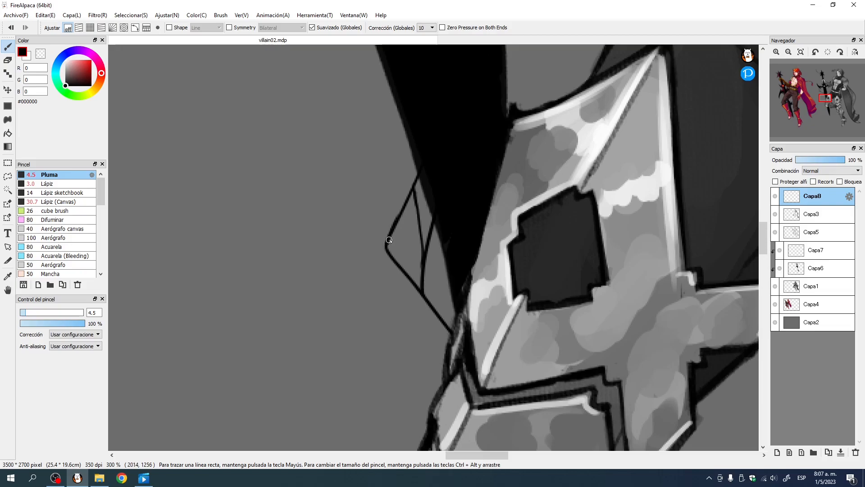
Step: Add a second outer strand along the angular twig beside the knee armour
{"action": "mouse_move", "coordinate": [385, 249]}
{"action": "left_mouse_down"}
{"action": "mouse_move", "coordinate": [379, 231]}
{"action": "mouse_move", "coordinate": [415, 176]}
{"action": "left_mouse_up"}
{"action": "left_click_drag", "start_coordinate": [382, 245], "coordinate": [439, 332]}
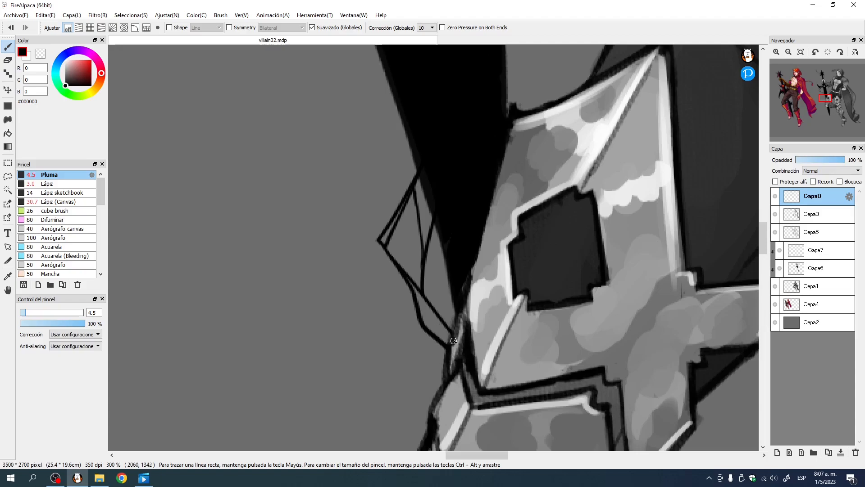
{"action": "mouse_move", "coordinate": [415, 307]}
{"action": "left_mouse_down"}
{"action": "mouse_move", "coordinate": [452, 344]}
{"action": "mouse_move", "coordinate": [423, 334]}
{"action": "mouse_move", "coordinate": [414, 320]}
{"action": "mouse_move", "coordinate": [423, 337]}
{"action": "mouse_move", "coordinate": [446, 354]}
{"action": "mouse_move", "coordinate": [416, 331]}
{"action": "mouse_move", "coordinate": [489, 269]}
{"action": "mouse_move", "coordinate": [510, 318]}
{"action": "mouse_move", "coordinate": [434, 123]}
{"action": "left_mouse_up"}
Step: Draw a small angular twig on the left edge of the lower blade, just beneath the knee armour
{"action": "key", "text": "space"}
{"action": "left_click_drag", "start_coordinate": [591, 328], "coordinate": [549, 190]}
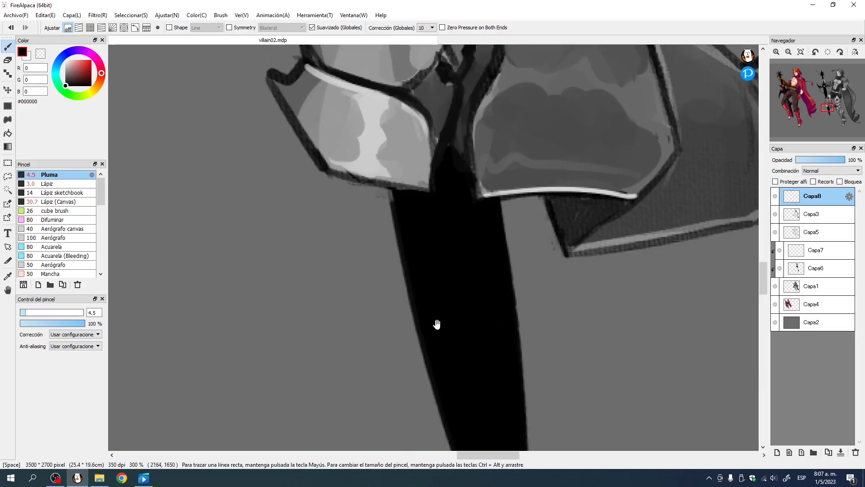
{"action": "left_click_drag", "start_coordinate": [437, 324], "coordinate": [450, 267]}
{"action": "left_click", "coordinate": [789, 52]}
{"action": "left_click", "coordinate": [788, 52]}
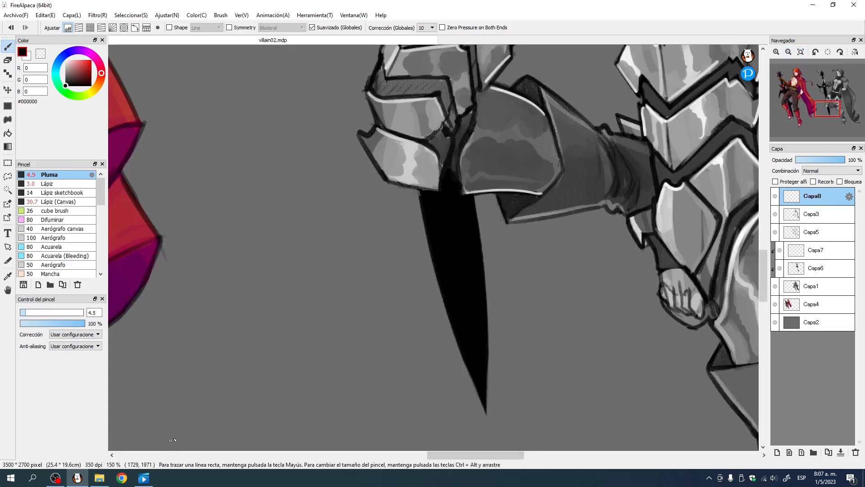
{"action": "mouse_move", "coordinate": [413, 187]}
{"action": "left_mouse_down"}
{"action": "mouse_move", "coordinate": [412, 241]}
{"action": "mouse_move", "coordinate": [440, 253]}
{"action": "left_mouse_up"}
{"action": "left_click_drag", "start_coordinate": [415, 206], "coordinate": [437, 251]}
Step: Draw a thin bowed twig along the right edge of the lower blade and double its upper part
{"action": "mouse_move", "coordinate": [475, 221]}
{"action": "left_mouse_down"}
{"action": "mouse_move", "coordinate": [497, 273]}
{"action": "mouse_move", "coordinate": [487, 366]}
{"action": "left_mouse_up"}
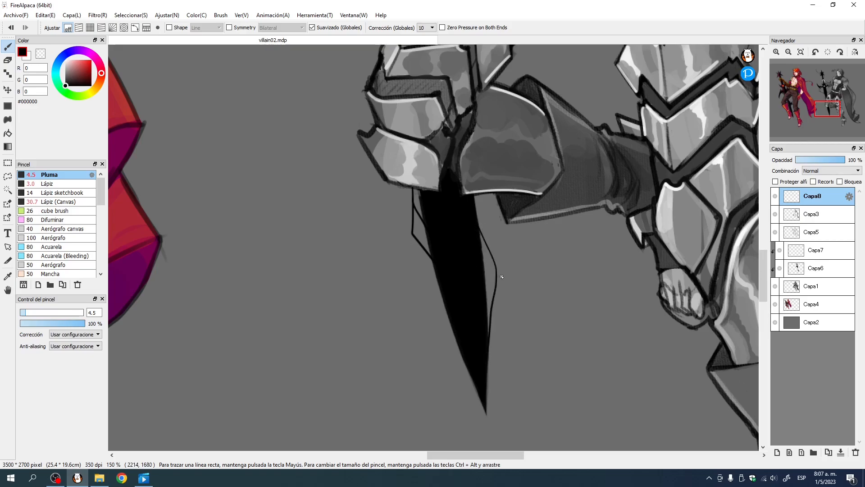
{"action": "left_click_drag", "start_coordinate": [497, 271], "coordinate": [474, 207]}
{"action": "left_click", "coordinate": [801, 52]}
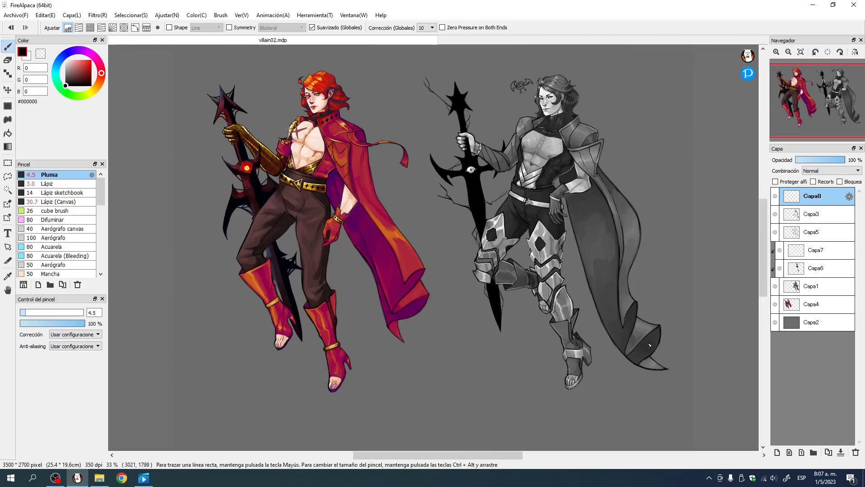
Step: Merge layers Capa6, Capa7, Capa5 and Capa3 down into Capa1
{"action": "left_click", "coordinate": [817, 269]}
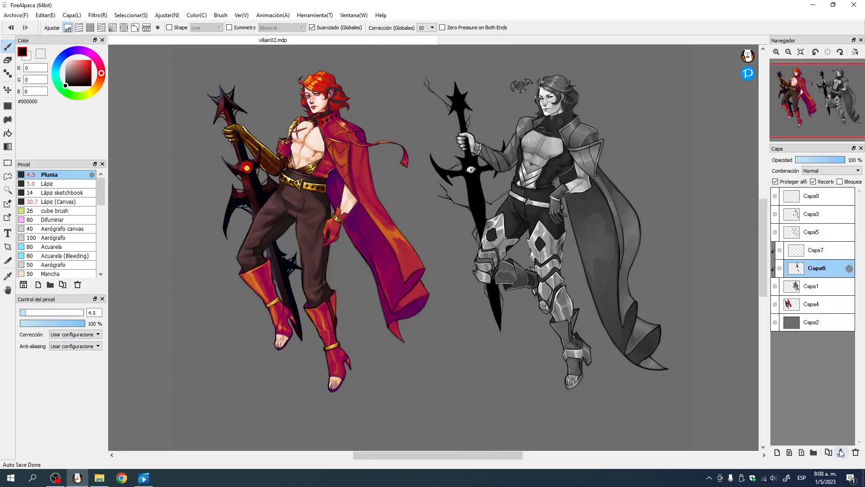
{"action": "left_click", "coordinate": [842, 453]}
{"action": "left_click", "coordinate": [816, 250]}
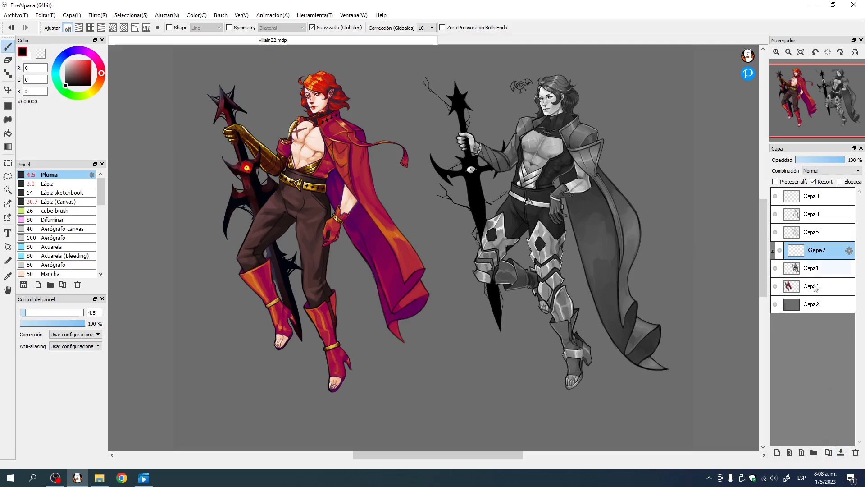
{"action": "left_click", "coordinate": [842, 454]}
{"action": "left_click", "coordinate": [821, 233]}
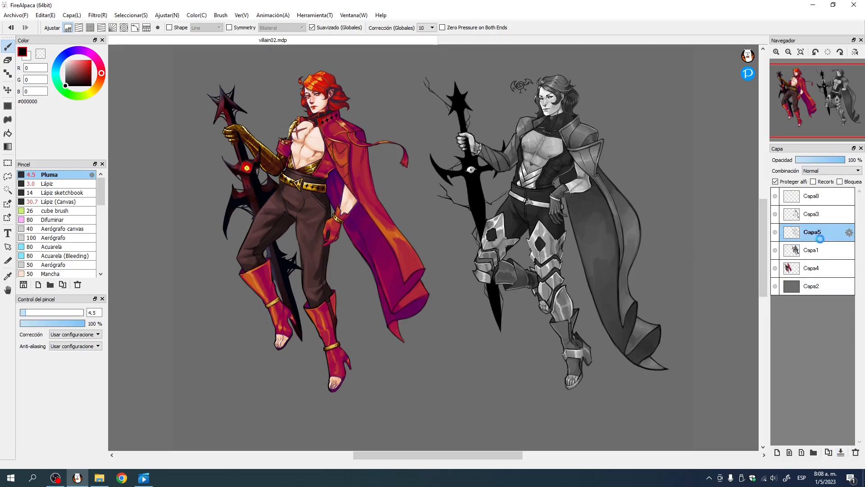
{"action": "left_click", "coordinate": [841, 453]}
{"action": "left_click", "coordinate": [811, 216]}
{"action": "left_click", "coordinate": [841, 453]}
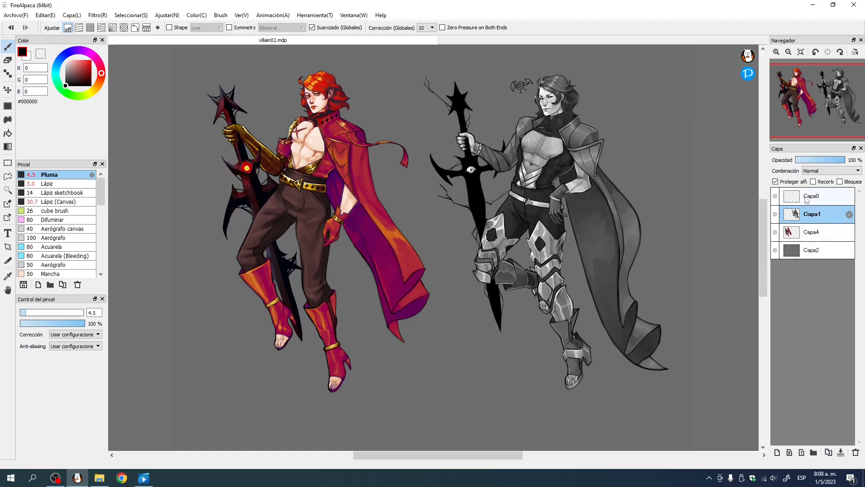
Step: Merge layer Capa8 down into Capa1 and hide layers Capa4 and Capa2
{"action": "left_click", "coordinate": [814, 196]}
{"action": "left_click", "coordinate": [841, 452]}
{"action": "left_click", "coordinate": [775, 214]}
{"action": "left_click", "coordinate": [775, 232]}
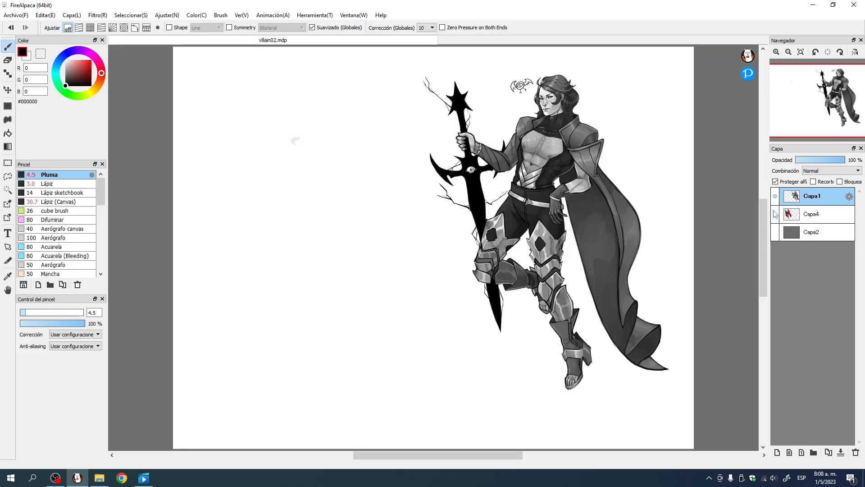
Step: Enlarge the Pluma brush to size 154 and make layer Capa4 visible again
{"action": "left_click_drag", "start_coordinate": [294, 149], "coordinate": [317, 148], "text": "ctrl+alt"}
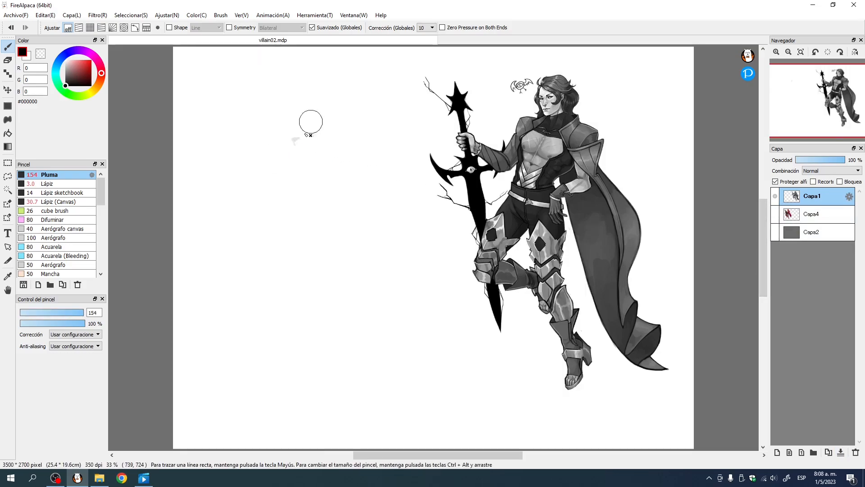
{"action": "left_click", "coordinate": [775, 214]}
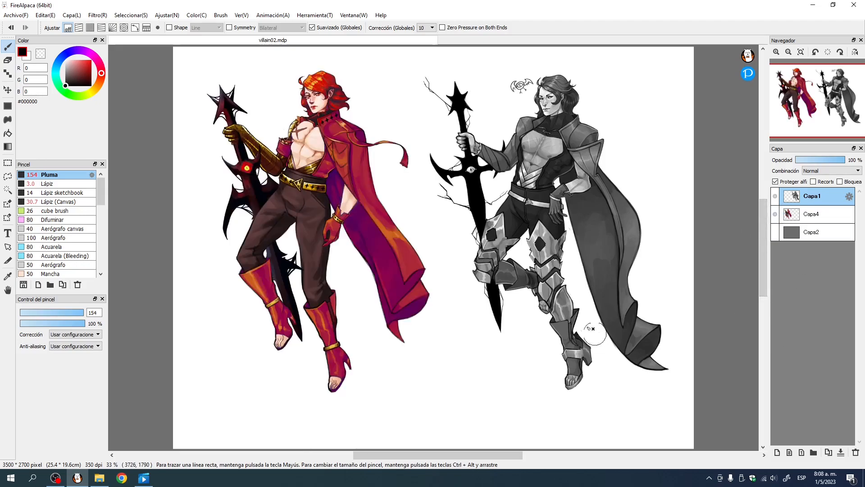
Step: Check the recording in OBS Studio, return to the drawing and close the Películas y TV window
{"action": "left_click", "coordinate": [61, 480]}
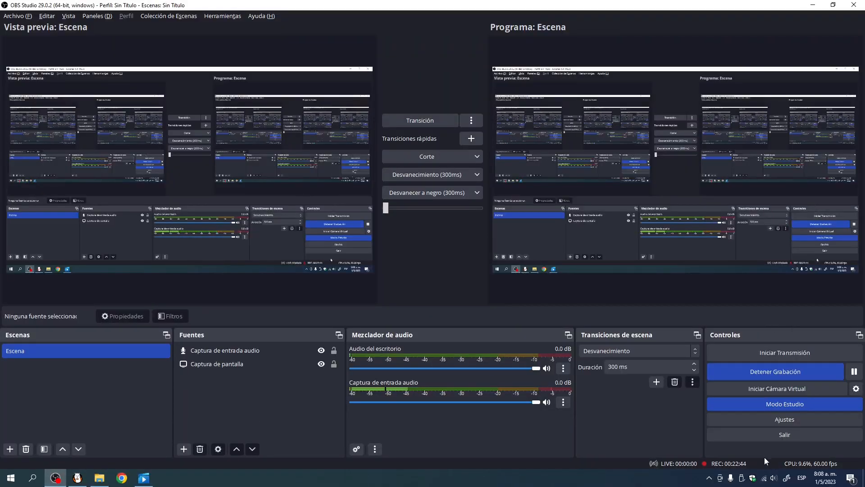
{"action": "key", "text": "alt+Tab"}
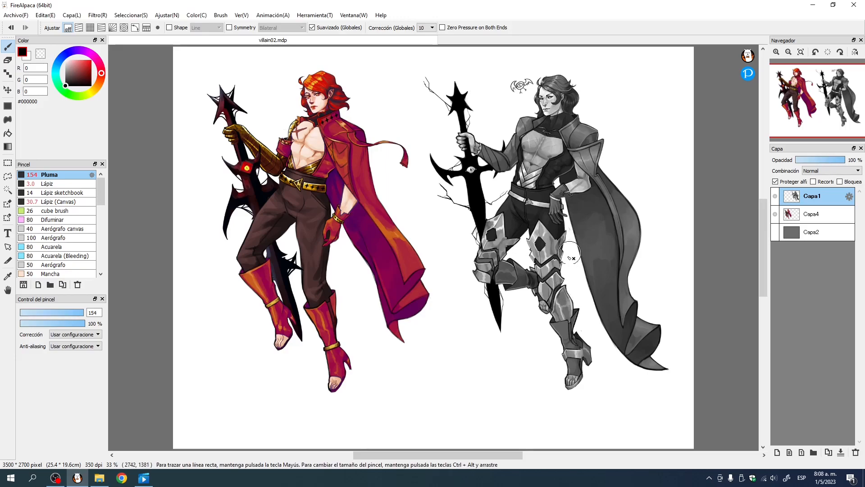
{"action": "mouse_move", "coordinate": [150, 483]}
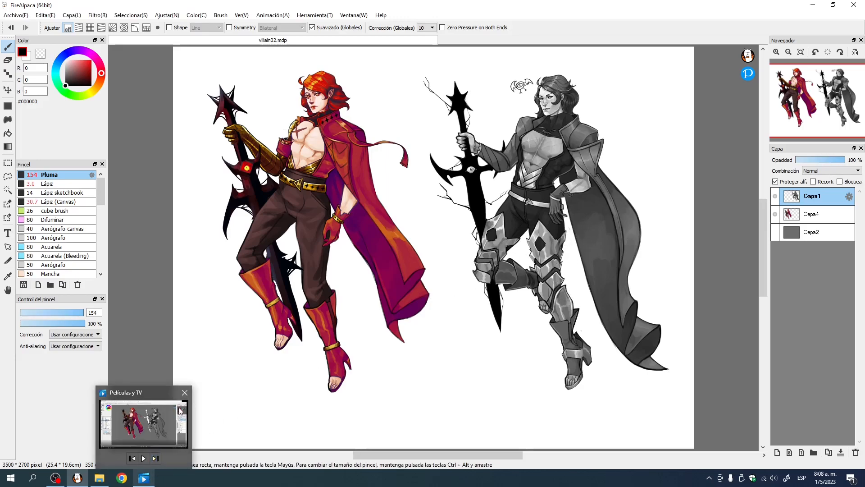
{"action": "left_click", "coordinate": [186, 394]}
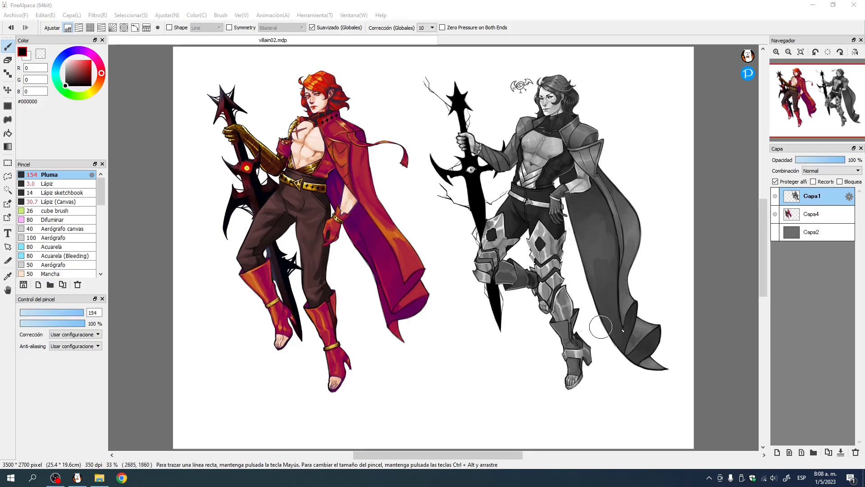
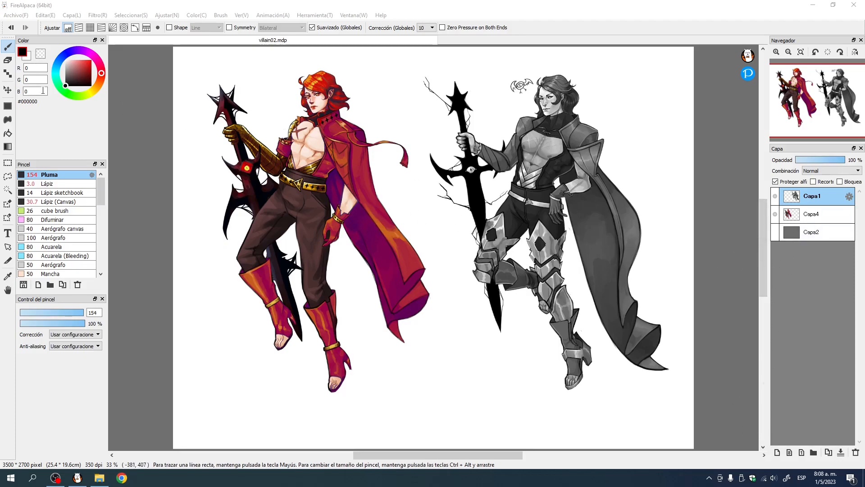
Step: Choose the lasso selection tool, then duplicate Capa1 and keep the copy hidden at the bottom of the layer stack, beneath Capa2
{"action": "left_click", "coordinate": [8, 176]}
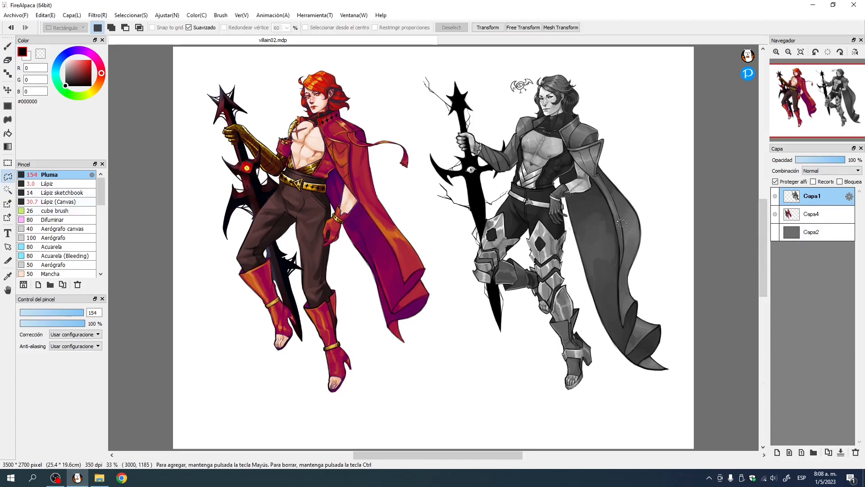
{"action": "left_click", "coordinate": [776, 52]}
{"action": "key", "text": "space"}
{"action": "left_click_drag", "start_coordinate": [480, 162], "coordinate": [438, 290]}
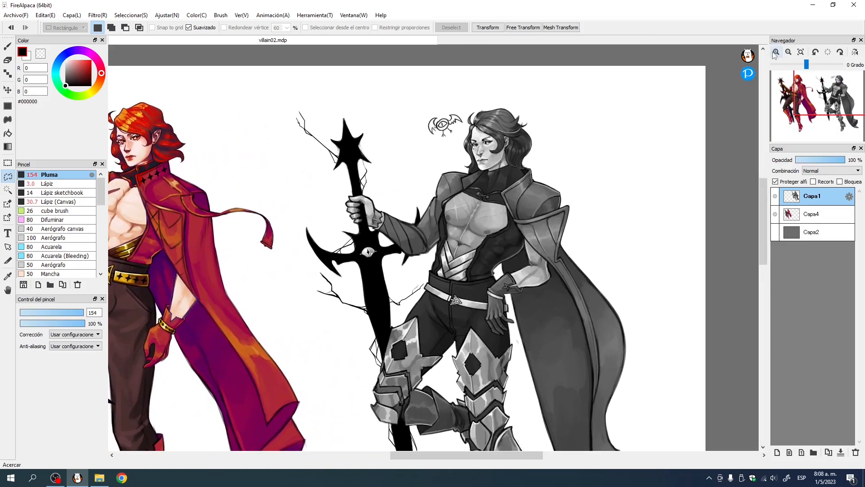
{"action": "left_click", "coordinate": [776, 52]}
{"action": "left_click", "coordinate": [788, 52]}
{"action": "left_click", "coordinate": [788, 52]}
{"action": "left_click", "coordinate": [16, 14]}
{"action": "left_click", "coordinate": [36, 104]}
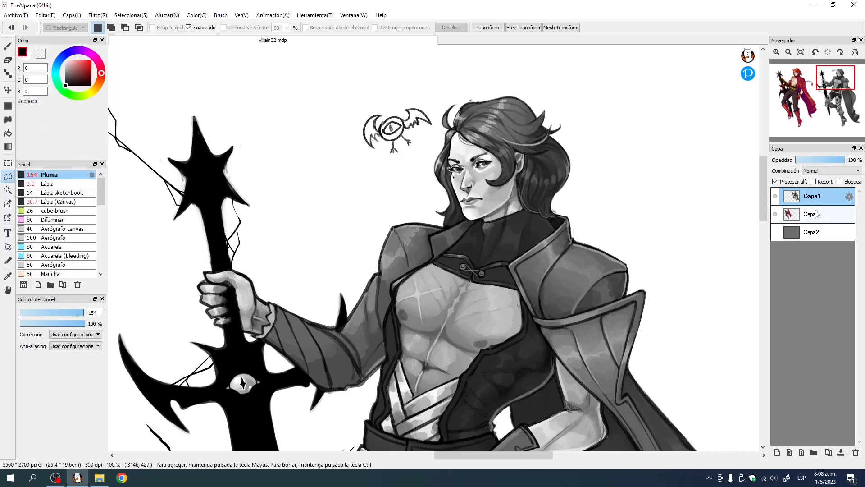
{"action": "left_click", "coordinate": [829, 453]}
{"action": "left_click_drag", "start_coordinate": [813, 218], "coordinate": [816, 266]}
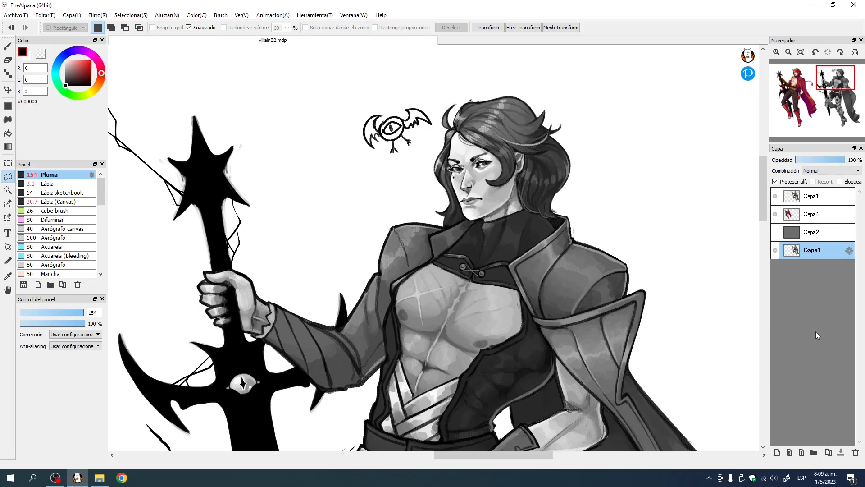
{"action": "left_click", "coordinate": [777, 251]}
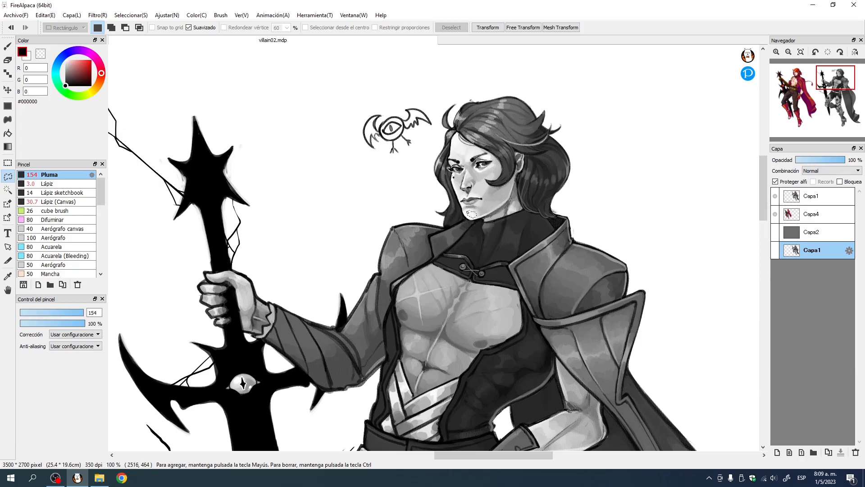
Step: Lasso the greyscale character's face and neck on the upper Capa1 layer and show the grey background layer Capa2
{"action": "left_click", "coordinate": [816, 196]}
{"action": "mouse_move", "coordinate": [480, 228]}
{"action": "left_mouse_down"}
{"action": "mouse_move", "coordinate": [456, 212]}
{"action": "mouse_move", "coordinate": [443, 170]}
{"action": "mouse_move", "coordinate": [448, 138]}
{"action": "mouse_move", "coordinate": [477, 134]}
{"action": "mouse_move", "coordinate": [533, 153]}
{"action": "mouse_move", "coordinate": [538, 218]}
{"action": "left_mouse_up"}
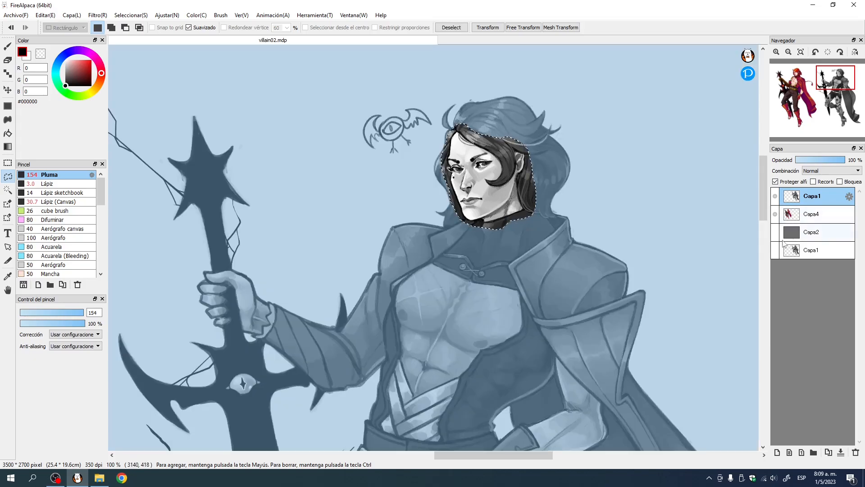
{"action": "left_click", "coordinate": [776, 232]}
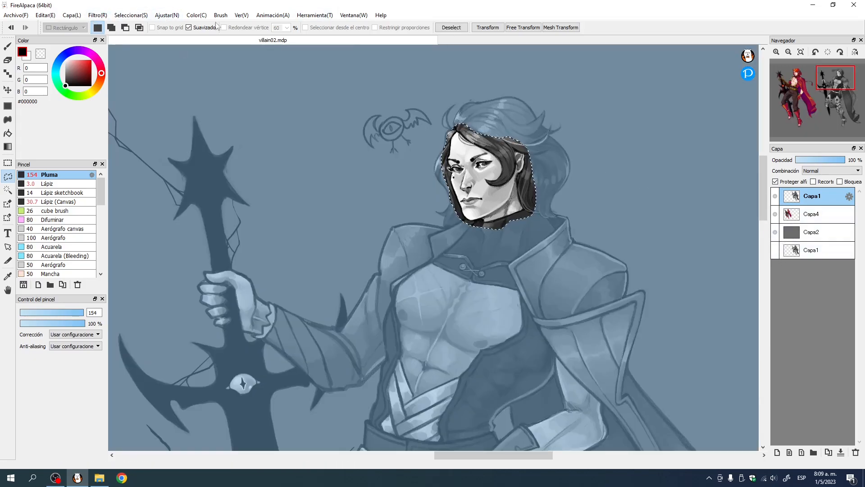
Step: Turn off the Highlight Outside option for selections
{"action": "left_click", "coordinate": [97, 15]}
{"action": "mouse_move", "coordinate": [129, 20]}
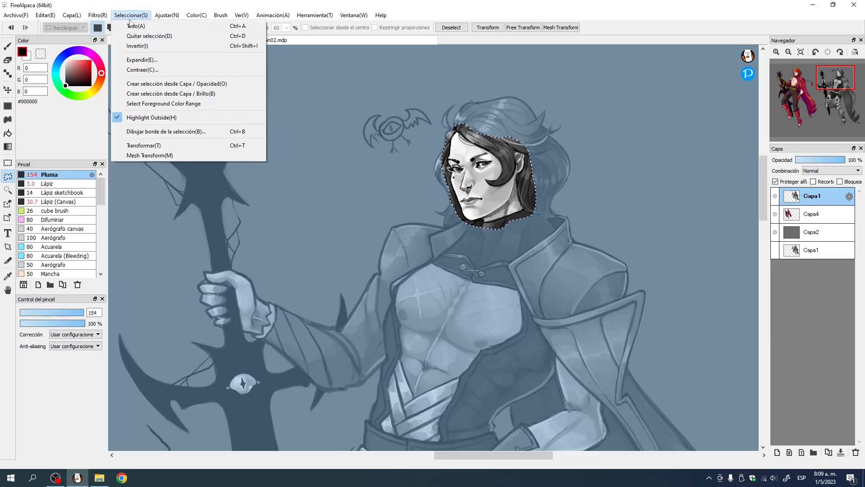
{"action": "left_click", "coordinate": [151, 117]}
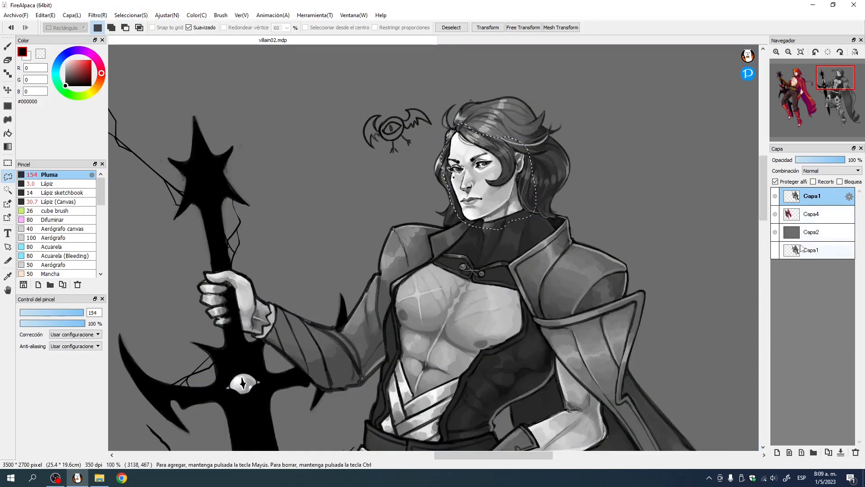
Step: Add a new empty layer above the upper Capa1 and clear the selection around the face
{"action": "key", "text": "ctrl+shift+n"}
{"action": "left_click", "coordinate": [451, 27]}
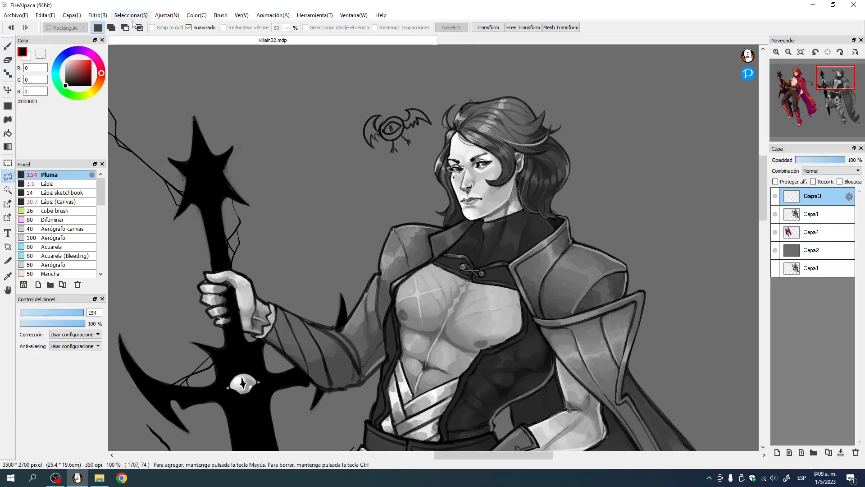
{"action": "left_click", "coordinate": [801, 52]}
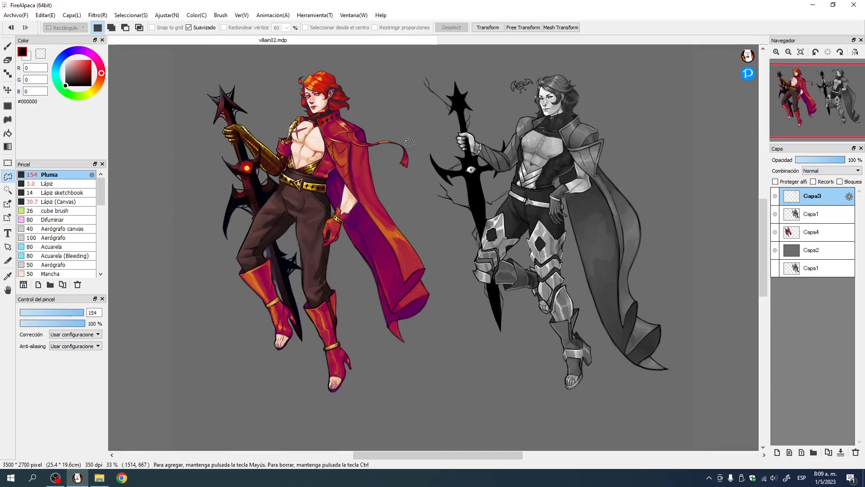
Step: Open the Gradient Map filter and preview the blue-shadowed Light skin gradients on the greyscale character's face
{"action": "left_click", "coordinate": [129, 15]}
{"action": "left_click", "coordinate": [98, 15]}
{"action": "left_click", "coordinate": [112, 44]}
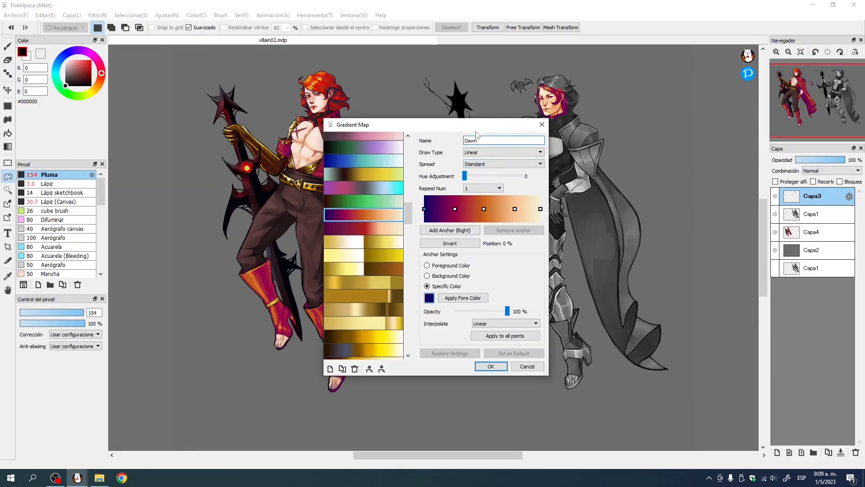
{"action": "left_click_drag", "start_coordinate": [473, 125], "coordinate": [394, 163]}
{"action": "left_click_drag", "start_coordinate": [328, 258], "coordinate": [328, 287]}
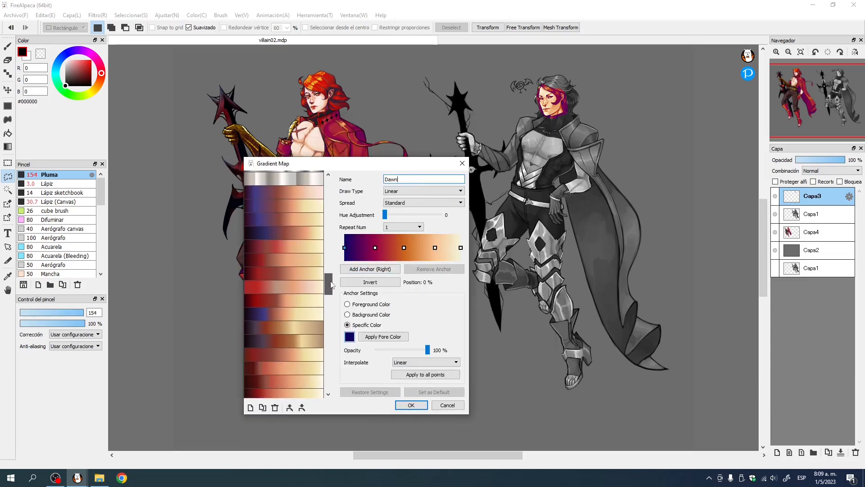
{"action": "left_click", "coordinate": [301, 220]}
{"action": "left_click", "coordinate": [309, 205]}
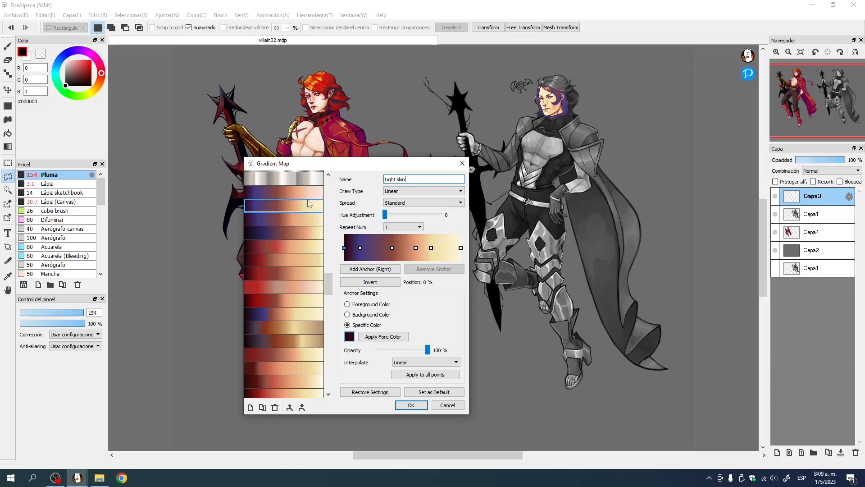
{"action": "left_click", "coordinate": [306, 197]}
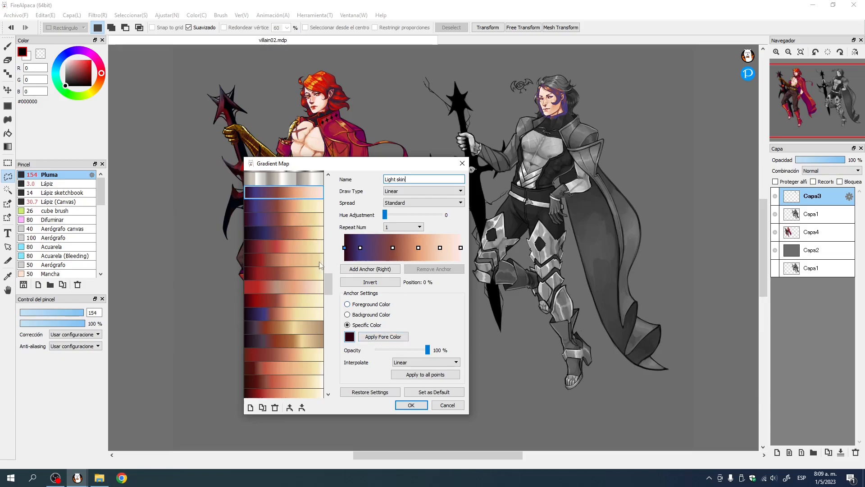
Step: Preview the red- and brown-shadowed skin gradients further down the Gradient Map list on the character's face
{"action": "left_click", "coordinate": [287, 242]}
{"action": "left_click", "coordinate": [288, 260]}
{"action": "left_click", "coordinate": [297, 275]}
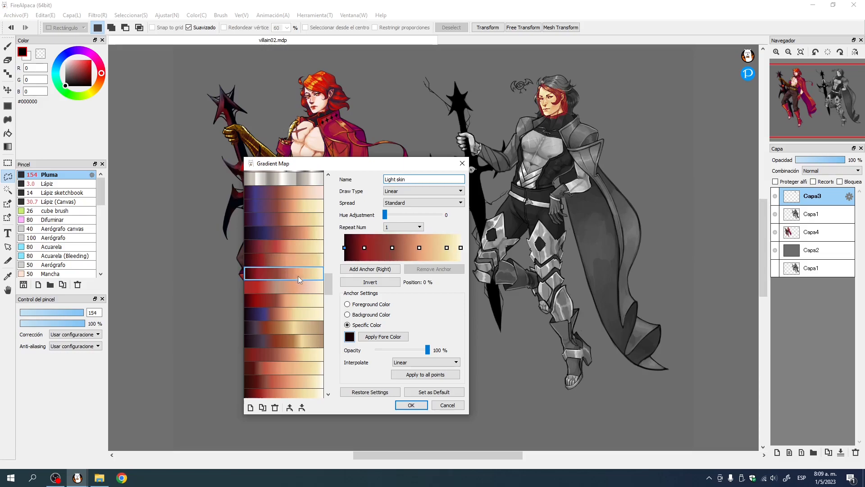
{"action": "left_click", "coordinate": [297, 285]}
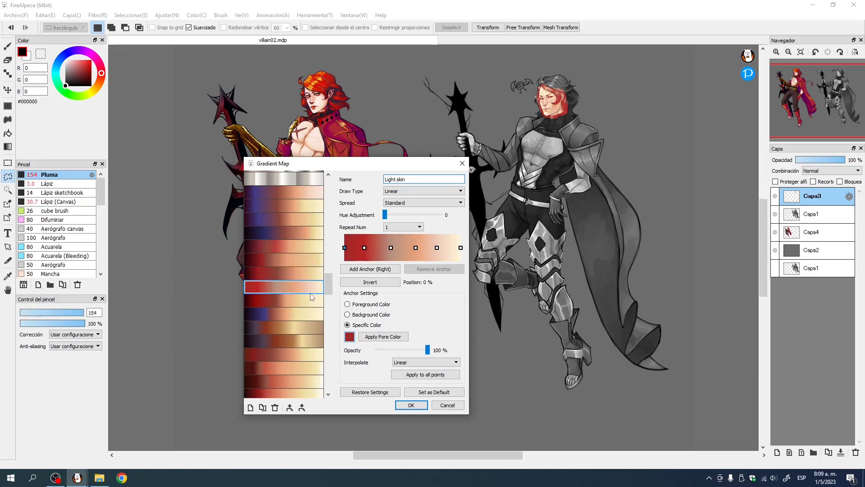
{"action": "left_click", "coordinate": [293, 300]}
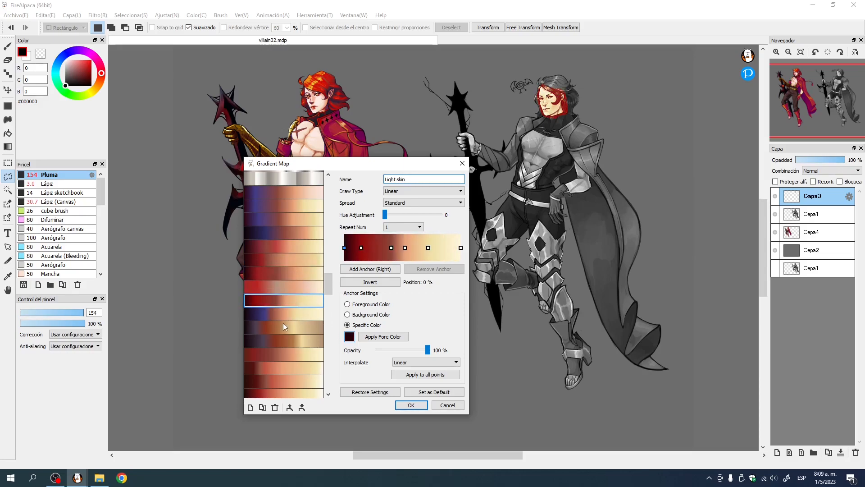
{"action": "left_click", "coordinate": [283, 326]}
Step: Add an anchor to the right of the first one in the bright-red Light skin gradient and duplicate that gradient
{"action": "left_click", "coordinate": [284, 287]}
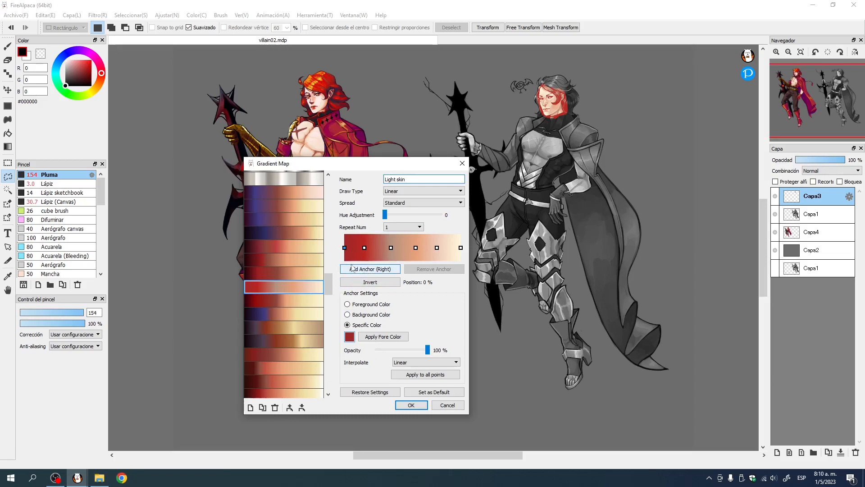
{"action": "left_click", "coordinate": [368, 272]}
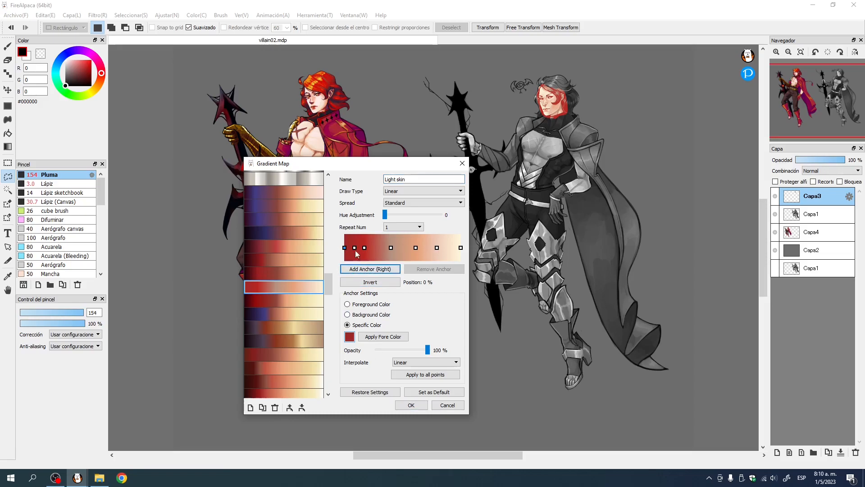
{"action": "left_click", "coordinate": [345, 248]}
{"action": "left_click", "coordinate": [263, 409]}
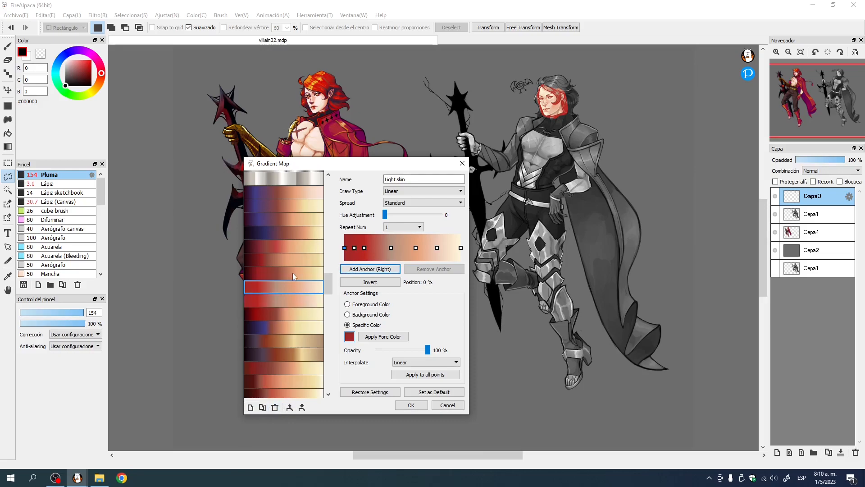
Step: Set the first anchor of the lower bright-red Light skin gradient copy to the dark red colour #240909
{"action": "left_click", "coordinate": [291, 301]}
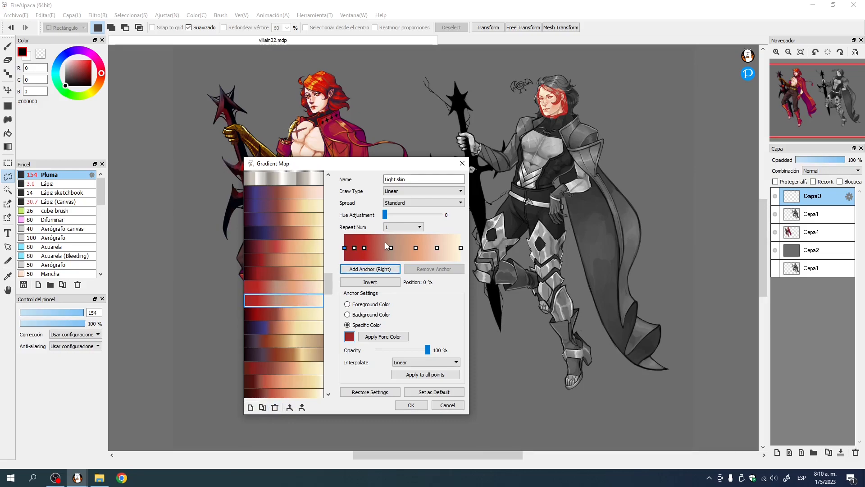
{"action": "left_click", "coordinate": [350, 337]}
{"action": "left_click", "coordinate": [540, 232]}
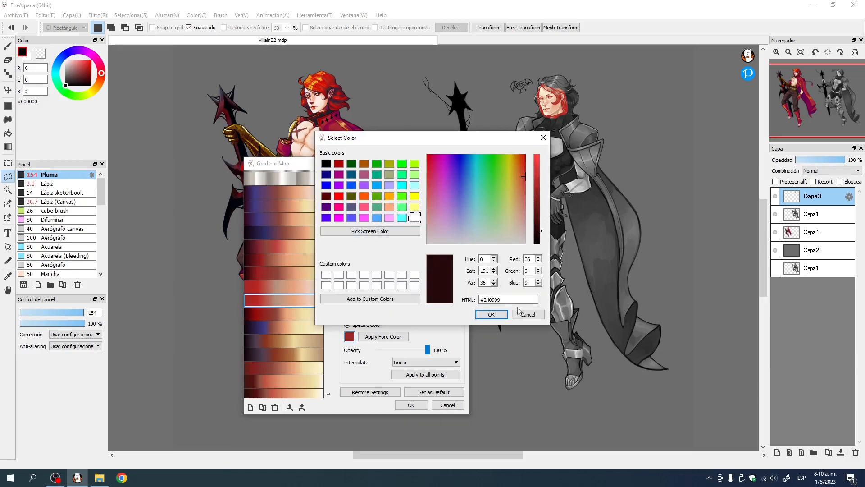
{"action": "key", "text": "Return"}
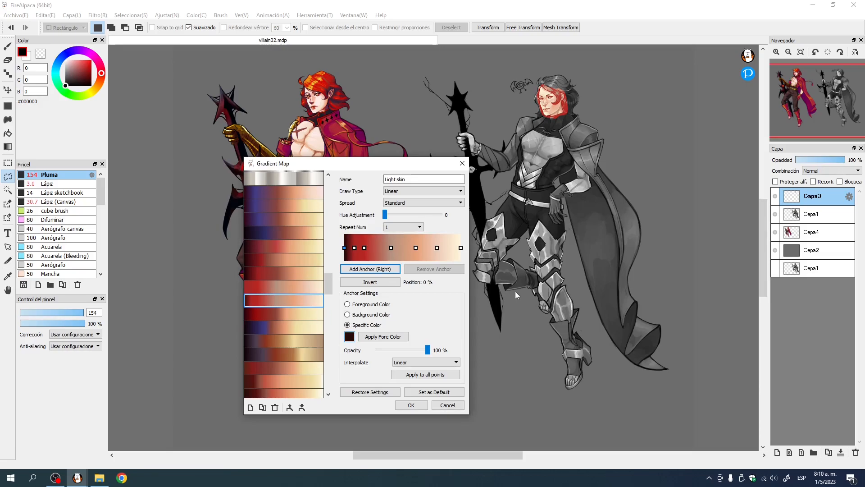
Step: Close the Gradient Map filter without applying it and view the greyscale character's head and torso up close
{"action": "left_click", "coordinate": [461, 164]}
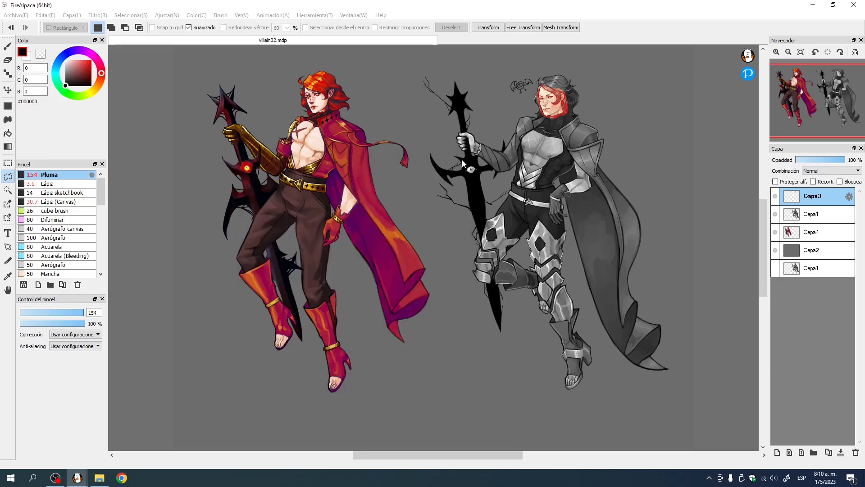
{"action": "left_click", "coordinate": [777, 52]}
{"action": "left_click", "coordinate": [777, 52]}
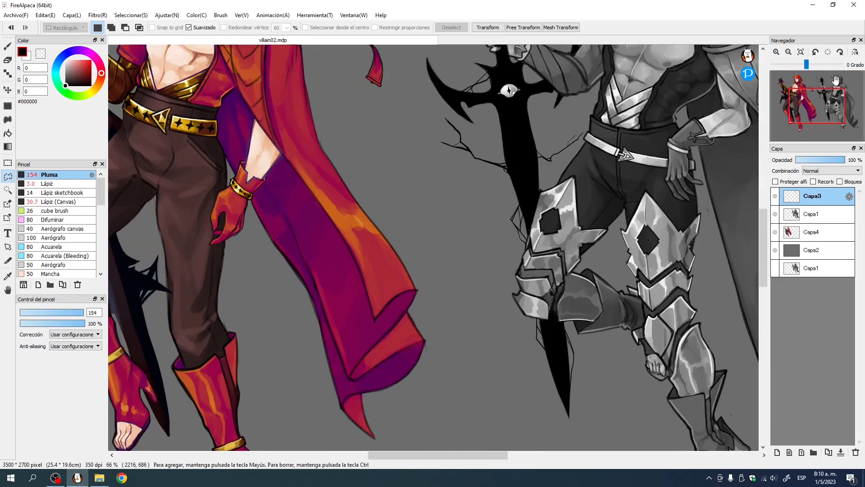
{"action": "left_click_drag", "start_coordinate": [703, 127], "coordinate": [520, 416]}
{"action": "left_click_drag", "start_coordinate": [543, 282], "coordinate": [523, 226]}
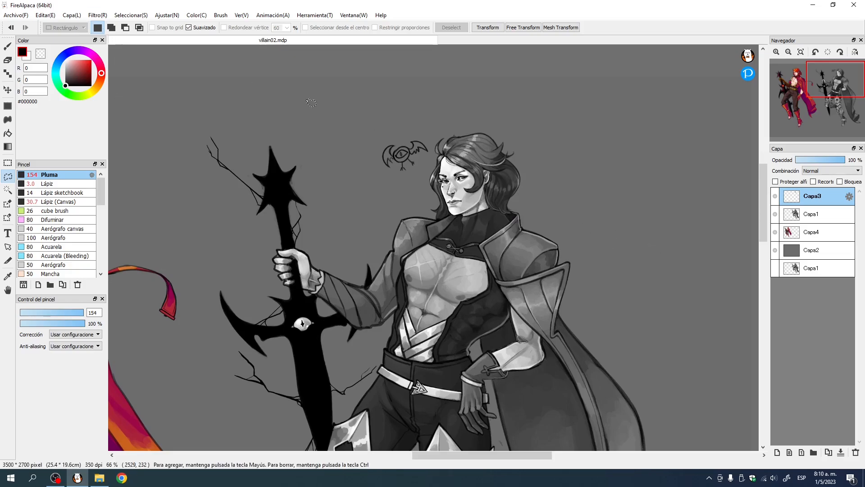
Step: Reopen the Gradient Map filter and remove the second anchor, at 8 %, from the bright-red Light skin gradient copy
{"action": "left_click", "coordinate": [131, 14]}
{"action": "mouse_move", "coordinate": [97, 14]}
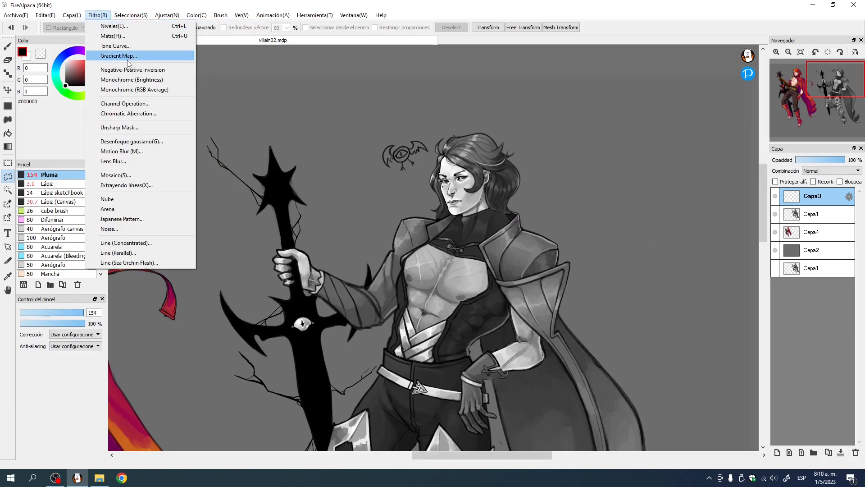
{"action": "left_click", "coordinate": [119, 56]}
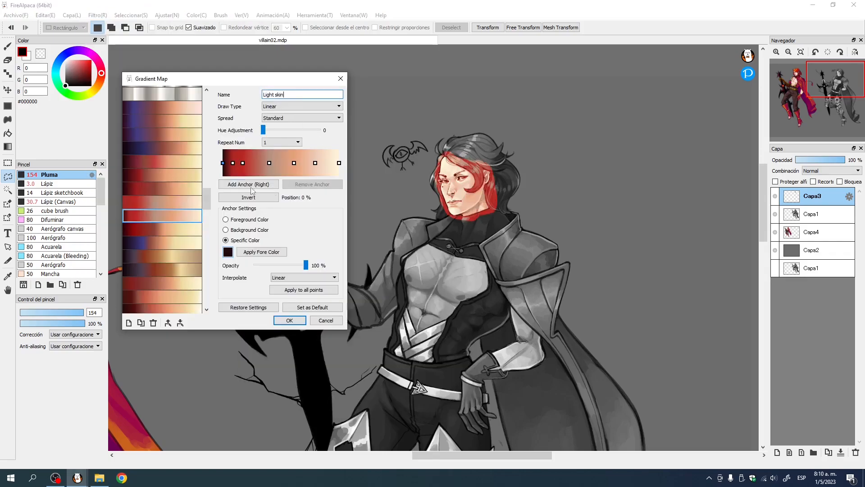
{"action": "left_click", "coordinate": [233, 163]}
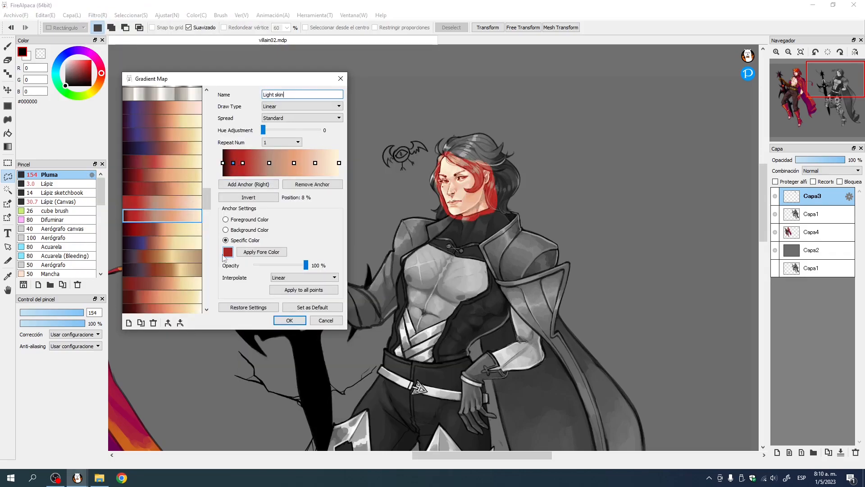
{"action": "left_click", "coordinate": [313, 185]}
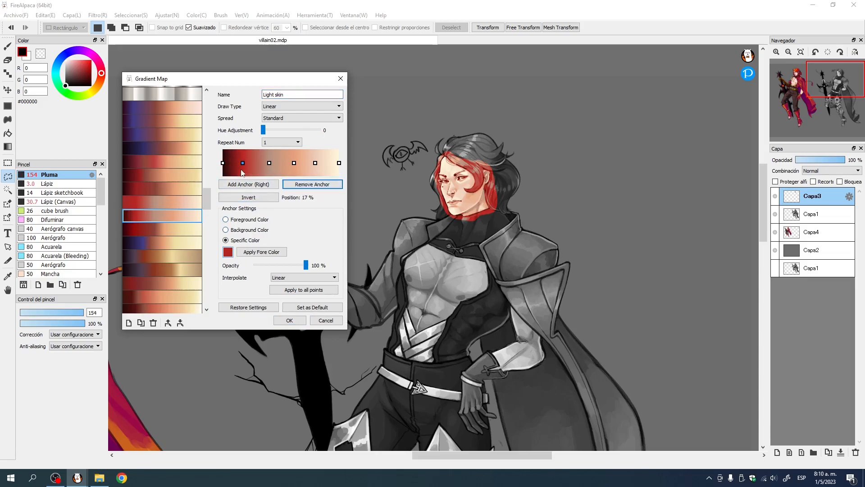
Step: Shift the Light skin copy's inner anchors rightward, the red one to 31 % and the orange one to 68 %, and close the filter without applying it
{"action": "left_click_drag", "start_coordinate": [242, 163], "coordinate": [259, 163]}
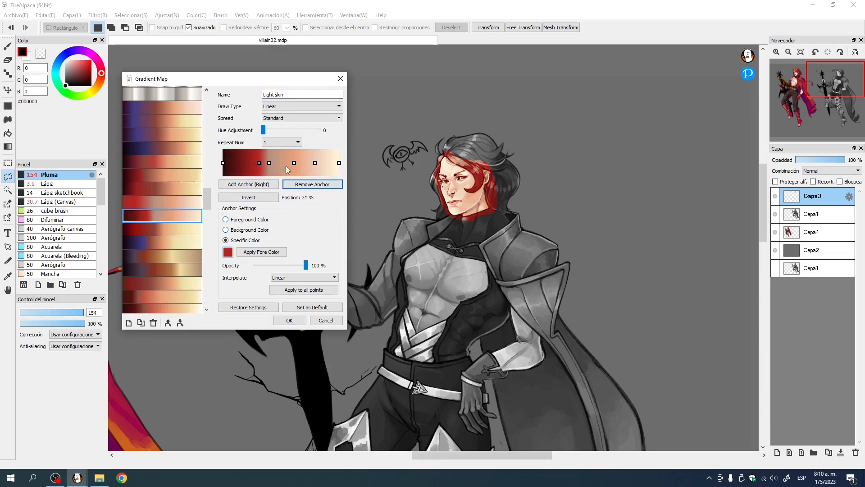
{"action": "left_click", "coordinate": [281, 164]}
{"action": "left_click", "coordinate": [302, 163]}
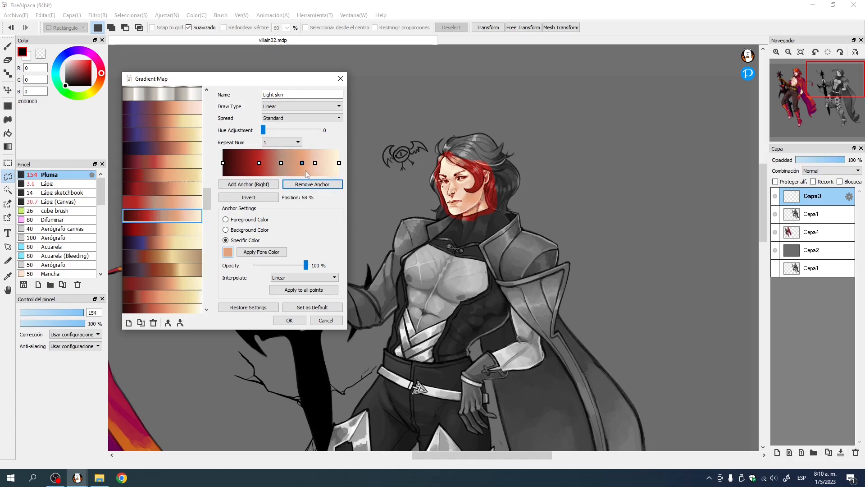
{"action": "left_click", "coordinate": [318, 163]}
{"action": "left_click", "coordinate": [326, 320]}
Step: Lasso the greyscale character's bare chest and copy it from Capa1 onto its own Capa3 layer, replacing the empty Capa3
{"action": "mouse_move", "coordinate": [607, 243]}
{"action": "left_mouse_down"}
{"action": "mouse_move", "coordinate": [591, 175]}
{"action": "mouse_move", "coordinate": [573, 152]}
{"action": "left_mouse_up"}
{"action": "mouse_move", "coordinate": [457, 204]}
{"action": "left_mouse_down"}
{"action": "mouse_move", "coordinate": [464, 183]}
{"action": "mouse_move", "coordinate": [454, 165]}
{"action": "mouse_move", "coordinate": [429, 159]}
{"action": "left_mouse_up"}
{"action": "mouse_move", "coordinate": [367, 176]}
{"action": "left_mouse_down"}
{"action": "mouse_move", "coordinate": [384, 237]}
{"action": "mouse_move", "coordinate": [423, 234]}
{"action": "mouse_move", "coordinate": [456, 208]}
{"action": "left_mouse_up"}
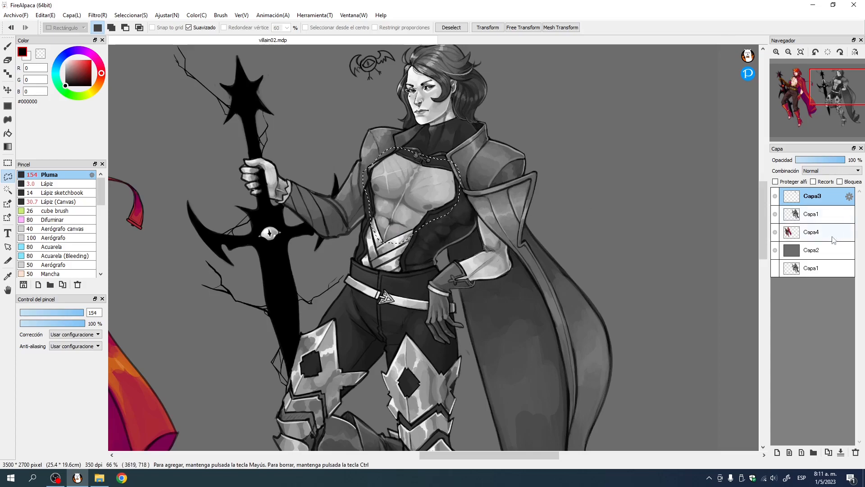
{"action": "left_click", "coordinate": [856, 452]}
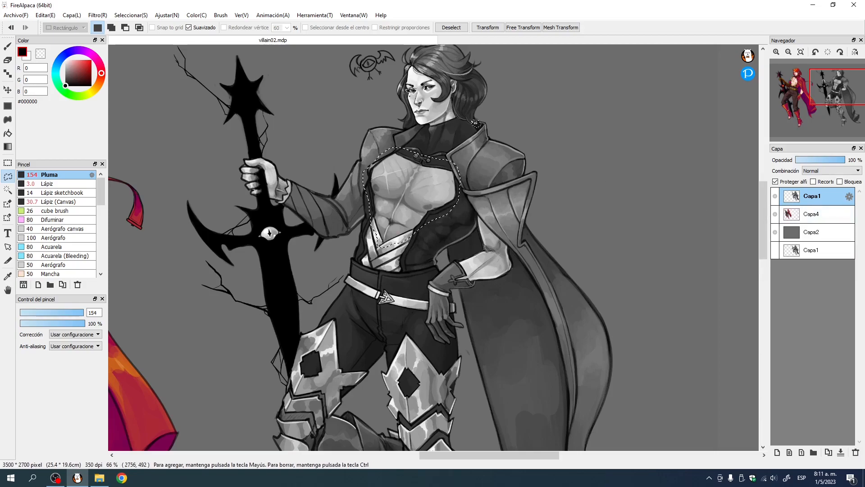
{"action": "key", "text": "ctrl+z"}
Step: Brighten the chest on Capa3 with a Tone Curve that raises the highlights and slightly lowers the shadows, and clear the selection
{"action": "left_click", "coordinate": [133, 16]}
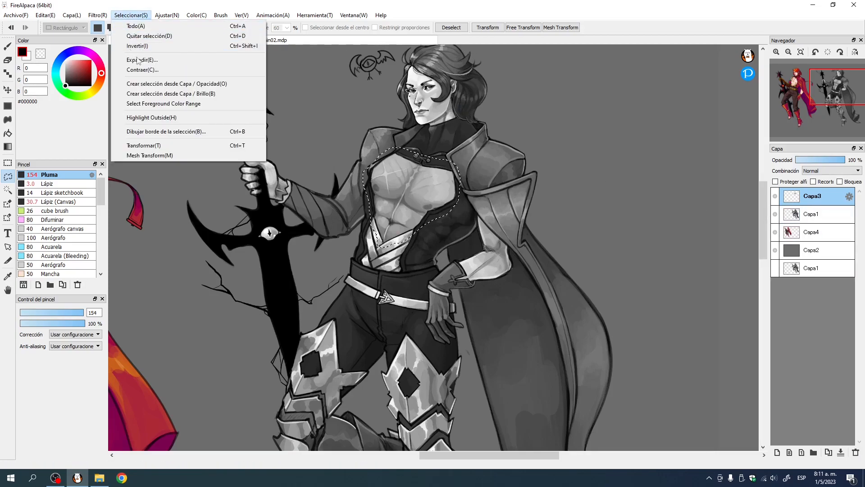
{"action": "mouse_move", "coordinate": [98, 16]}
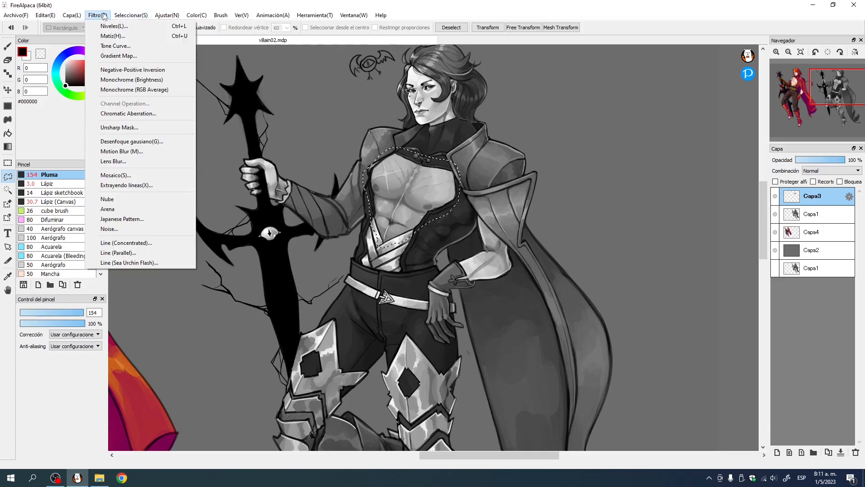
{"action": "left_click", "coordinate": [121, 46]}
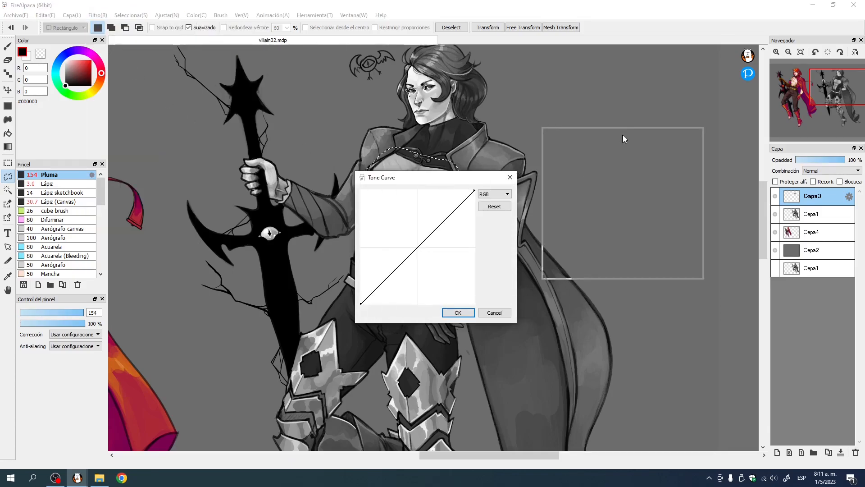
{"action": "left_click_drag", "start_coordinate": [623, 139], "coordinate": [624, 133]}
{"action": "left_click_drag", "start_coordinate": [638, 162], "coordinate": [619, 165]}
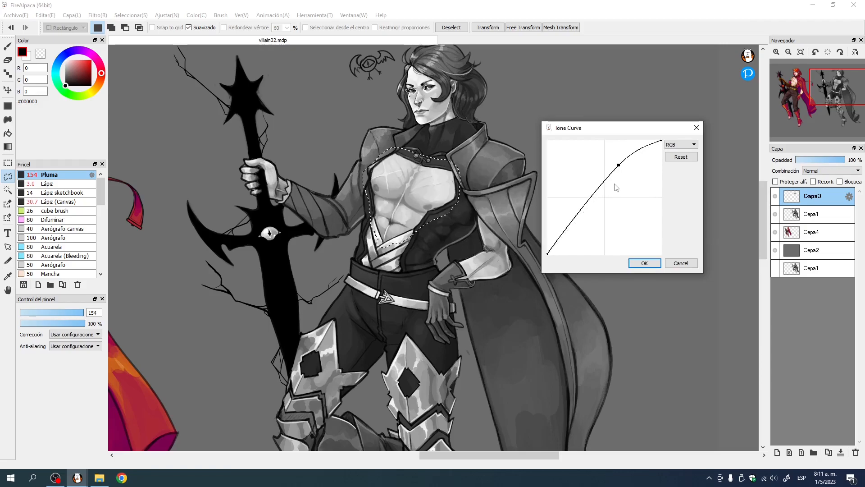
{"action": "mouse_move", "coordinate": [564, 244]}
{"action": "left_mouse_down"}
{"action": "mouse_move", "coordinate": [554, 240]}
{"action": "mouse_move", "coordinate": [566, 242]}
{"action": "left_mouse_up"}
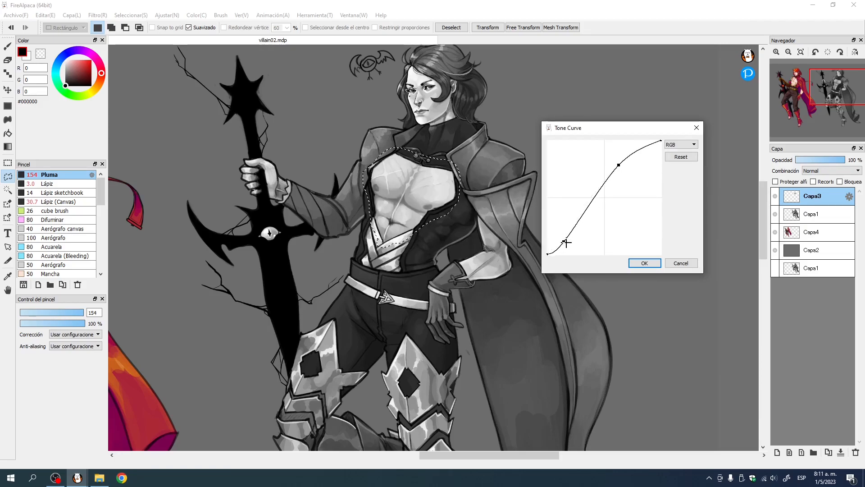
{"action": "left_click", "coordinate": [646, 264]}
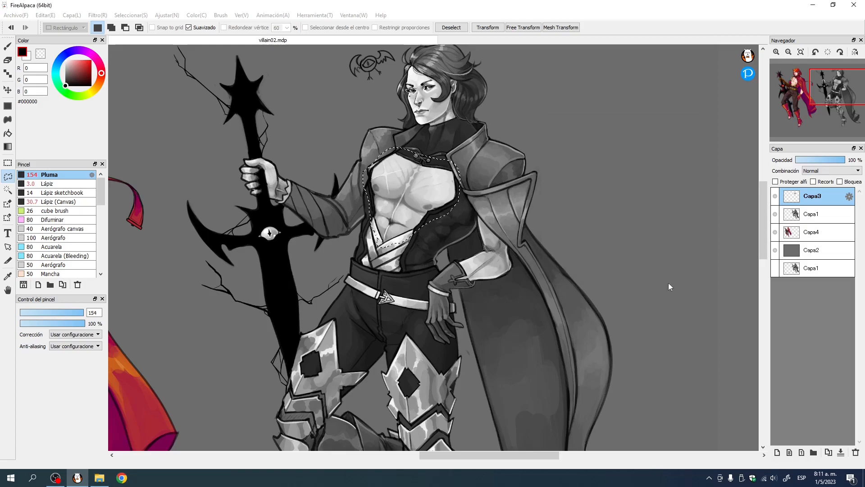
{"action": "left_click", "coordinate": [454, 28]}
Step: Hide Capa1 and erase the surplus around the right-hand edge of the chest on Capa3 with the Lápiz brush at about 20 px
{"action": "left_click", "coordinate": [8, 46]}
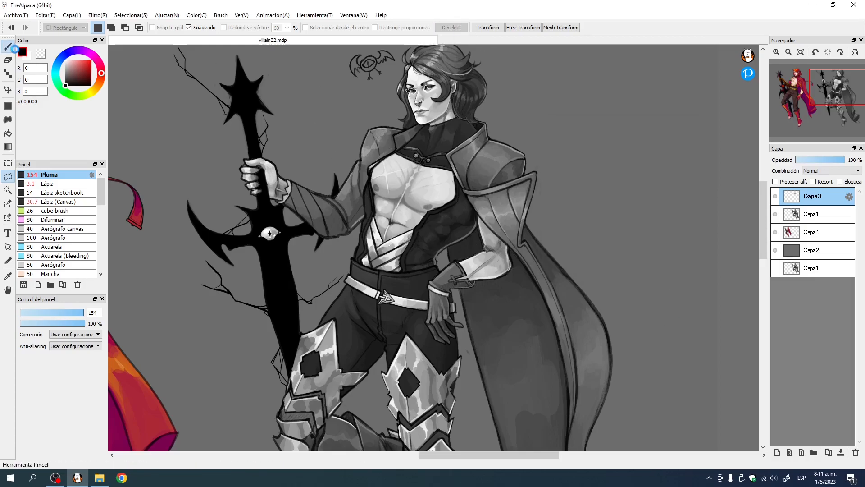
{"action": "left_click", "coordinate": [91, 60]}
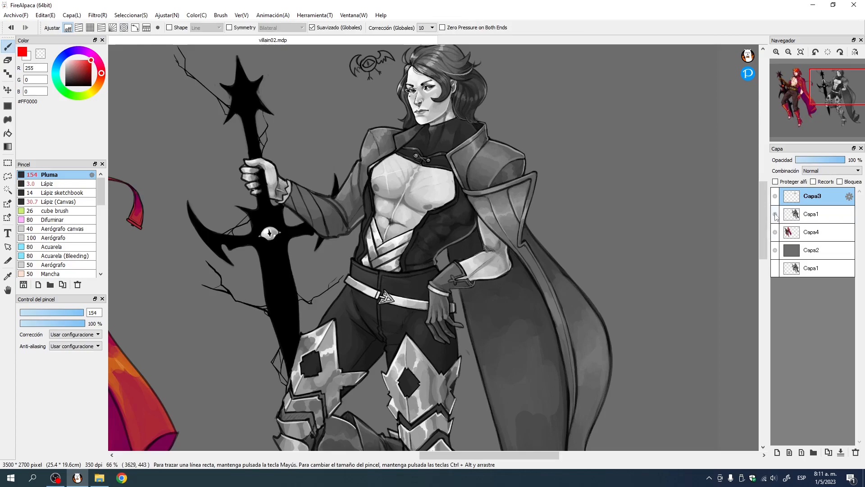
{"action": "left_click", "coordinate": [775, 215]}
{"action": "scroll", "coordinate": [476, 240], "scroll_direction": "up", "scroll_amount": 5}
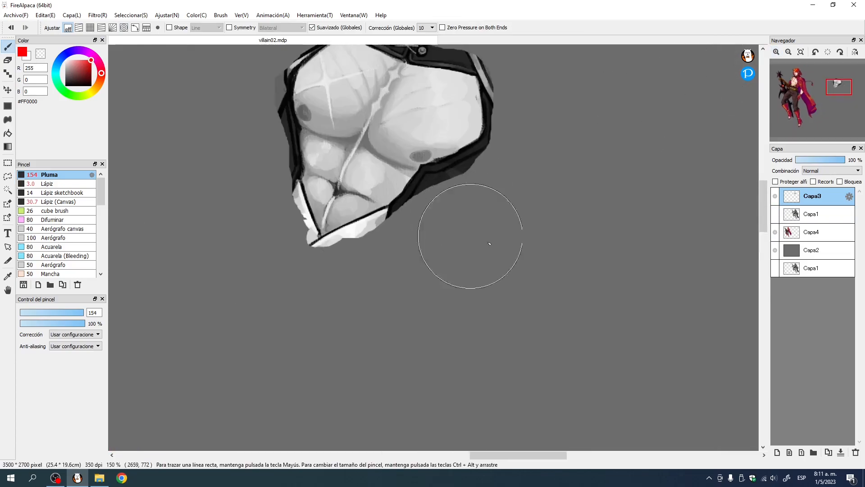
{"action": "left_click", "coordinate": [46, 184]}
{"action": "left_click_drag", "start_coordinate": [352, 232], "coordinate": [379, 233], "text": "ctrl+alt"}
{"action": "mouse_move", "coordinate": [412, 194]}
{"action": "left_mouse_down"}
{"action": "mouse_move", "coordinate": [392, 223]}
{"action": "mouse_move", "coordinate": [428, 175]}
{"action": "mouse_move", "coordinate": [470, 164]}
{"action": "mouse_move", "coordinate": [424, 174]}
{"action": "mouse_move", "coordinate": [498, 144]}
{"action": "mouse_move", "coordinate": [470, 160]}
{"action": "mouse_move", "coordinate": [507, 122]}
{"action": "left_mouse_up"}
{"action": "mouse_move", "coordinate": [493, 135]}
{"action": "left_mouse_down"}
{"action": "mouse_move", "coordinate": [446, 251]}
{"action": "mouse_move", "coordinate": [444, 180]}
{"action": "left_mouse_up"}
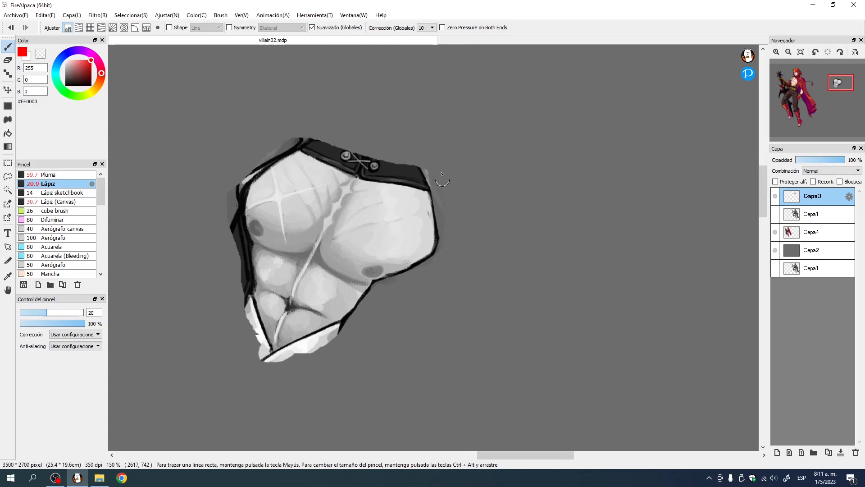
Step: Erase the collar strip above the chest and the leftover clothing and bandage along its lower right edge
{"action": "left_click_drag", "start_coordinate": [453, 210], "coordinate": [464, 210], "text": "ctrl+alt"}
{"action": "mouse_move", "coordinate": [349, 145]}
{"action": "left_mouse_down"}
{"action": "mouse_move", "coordinate": [373, 155]}
{"action": "mouse_move", "coordinate": [308, 133]}
{"action": "mouse_move", "coordinate": [395, 168]}
{"action": "mouse_move", "coordinate": [330, 148]}
{"action": "mouse_move", "coordinate": [331, 155]}
{"action": "mouse_move", "coordinate": [421, 171]}
{"action": "left_mouse_up"}
{"action": "mouse_move", "coordinate": [361, 162]}
{"action": "left_mouse_down", "text": "ctrl+alt"}
{"action": "mouse_move", "coordinate": [349, 163]}
{"action": "mouse_move", "coordinate": [363, 177]}
{"action": "mouse_move", "coordinate": [455, 181]}
{"action": "mouse_move", "coordinate": [447, 192]}
{"action": "left_mouse_up", "text": "ctrl+alt"}
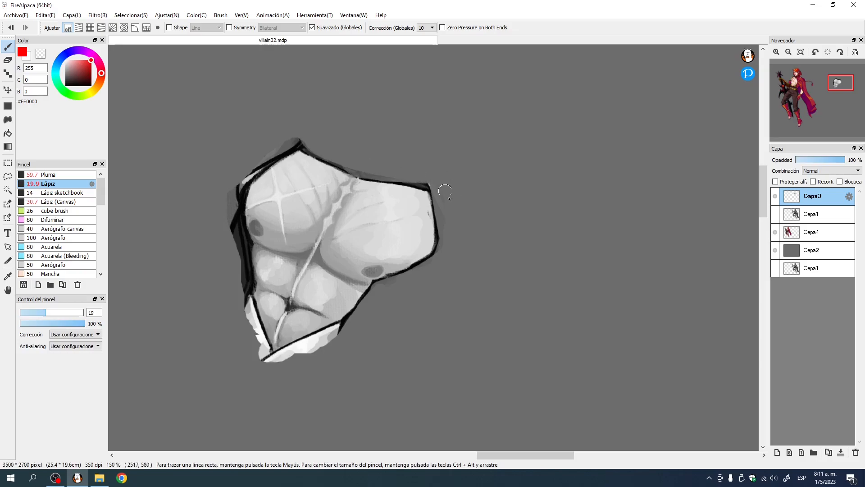
{"action": "left_click_drag", "start_coordinate": [386, 295], "coordinate": [437, 226]}
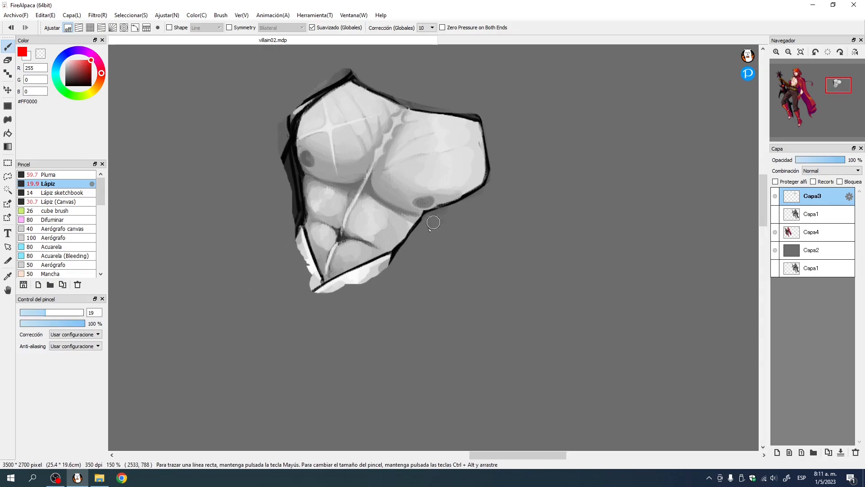
{"action": "mouse_move", "coordinate": [383, 271]}
{"action": "left_mouse_down"}
{"action": "mouse_move", "coordinate": [314, 307]}
{"action": "mouse_move", "coordinate": [388, 267]}
{"action": "left_mouse_up"}
{"action": "mouse_move", "coordinate": [316, 295]}
{"action": "left_mouse_down"}
{"action": "mouse_move", "coordinate": [388, 264]}
{"action": "mouse_move", "coordinate": [357, 281]}
{"action": "left_mouse_up"}
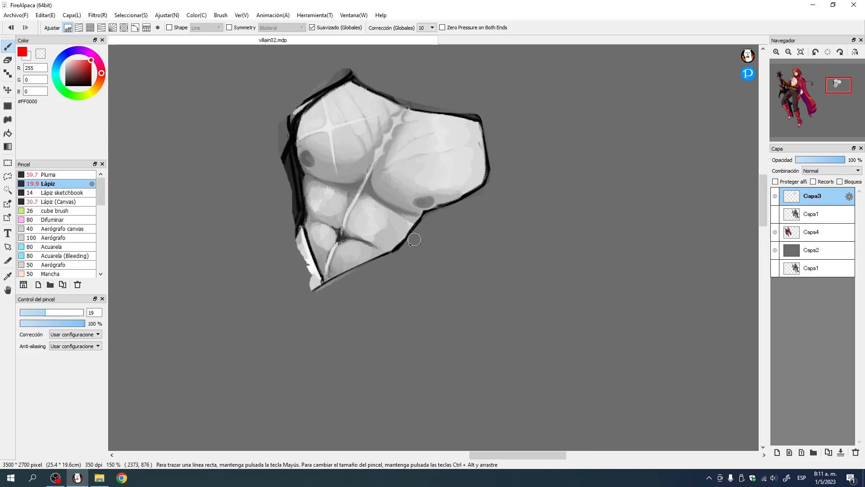
Step: Erase the leftover jacket and bandage along the left edge of the chest and show Capa1 again
{"action": "left_click_drag", "start_coordinate": [289, 214], "coordinate": [313, 284]}
{"action": "mouse_move", "coordinate": [307, 254]}
{"action": "left_mouse_down"}
{"action": "mouse_move", "coordinate": [321, 285]}
{"action": "mouse_move", "coordinate": [289, 212]}
{"action": "mouse_move", "coordinate": [306, 324]}
{"action": "left_mouse_up"}
{"action": "mouse_move", "coordinate": [286, 285]}
{"action": "left_mouse_down"}
{"action": "mouse_move", "coordinate": [304, 287]}
{"action": "mouse_move", "coordinate": [311, 329]}
{"action": "mouse_move", "coordinate": [299, 274]}
{"action": "mouse_move", "coordinate": [306, 213]}
{"action": "mouse_move", "coordinate": [296, 285]}
{"action": "mouse_move", "coordinate": [310, 221]}
{"action": "mouse_move", "coordinate": [371, 164]}
{"action": "mouse_move", "coordinate": [302, 228]}
{"action": "mouse_move", "coordinate": [400, 159]}
{"action": "mouse_move", "coordinate": [377, 192]}
{"action": "mouse_move", "coordinate": [392, 188]}
{"action": "mouse_move", "coordinate": [369, 181]}
{"action": "mouse_move", "coordinate": [500, 214]}
{"action": "mouse_move", "coordinate": [476, 220]}
{"action": "mouse_move", "coordinate": [515, 231]}
{"action": "mouse_move", "coordinate": [509, 299]}
{"action": "left_mouse_up"}
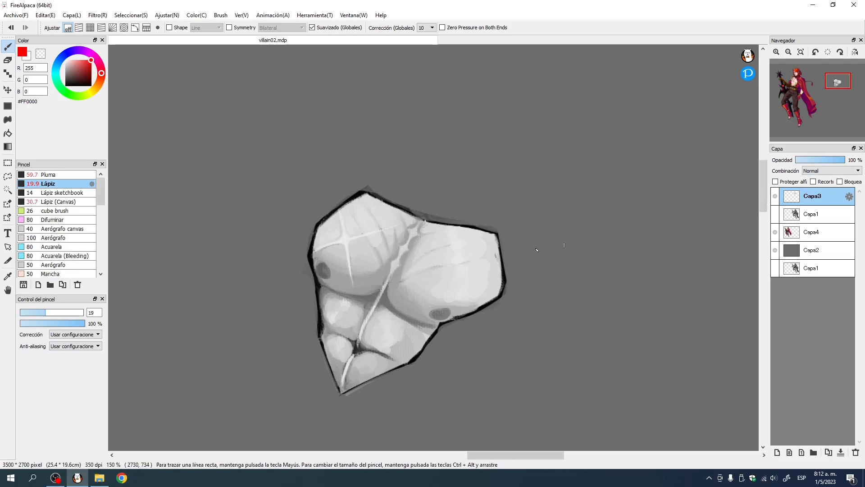
{"action": "left_click", "coordinate": [775, 214]}
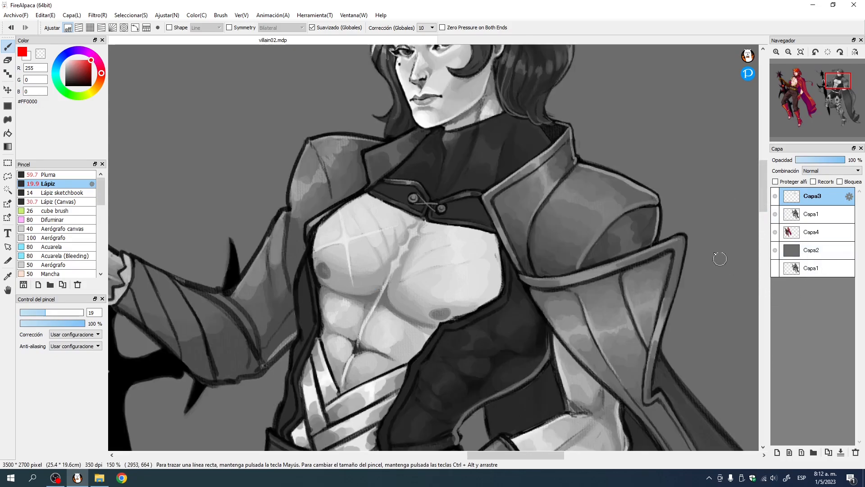
Step: Toggle the Capa1 and Capa3 layers to compare the brightened chest with the original, and try merging Capa3 into Capa1
{"action": "left_click", "coordinate": [775, 216]}
{"action": "left_click", "coordinate": [774, 216]}
{"action": "left_click", "coordinate": [775, 197]}
{"action": "left_click", "coordinate": [775, 197]}
{"action": "left_click", "coordinate": [775, 197]}
{"action": "left_click", "coordinate": [775, 197]}
{"action": "left_click", "coordinate": [775, 197]}
{"action": "left_click", "coordinate": [775, 197]}
{"action": "left_click", "coordinate": [840, 452]}
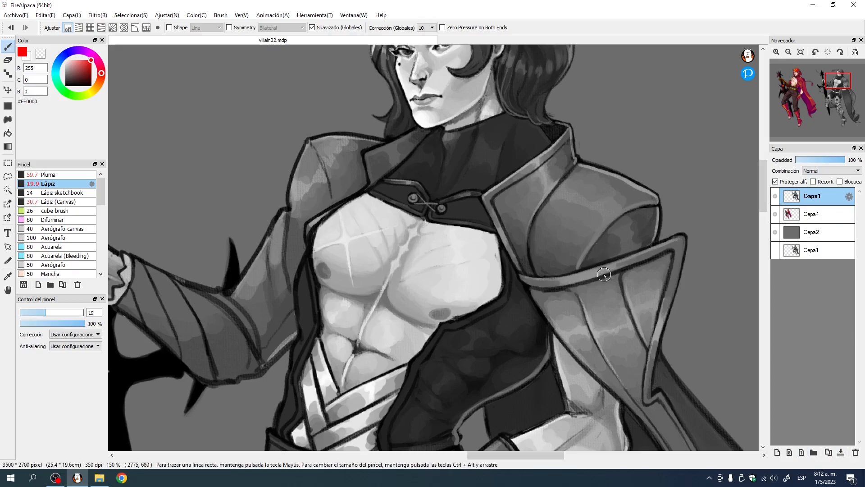
{"action": "key", "text": "ctrl+z"}
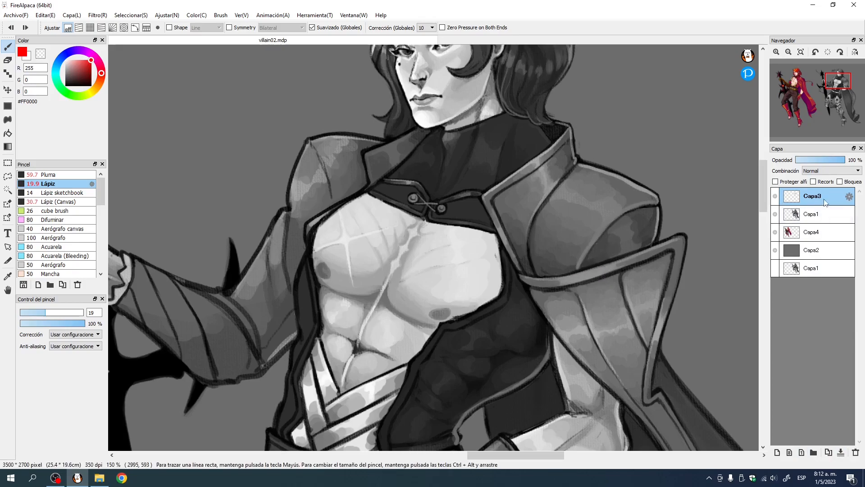
Step: Lasso the greyscale character's face and neck on the Capa1 layer
{"action": "left_click_drag", "start_coordinate": [494, 182], "coordinate": [492, 284]}
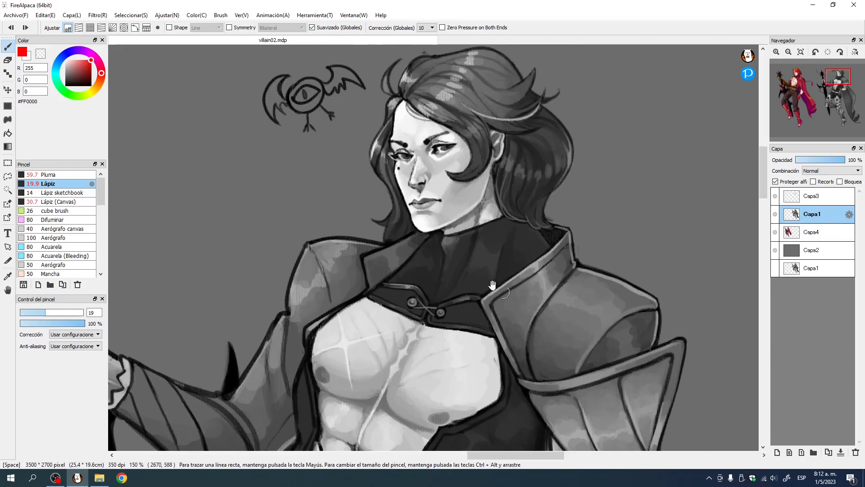
{"action": "left_click", "coordinate": [8, 162]}
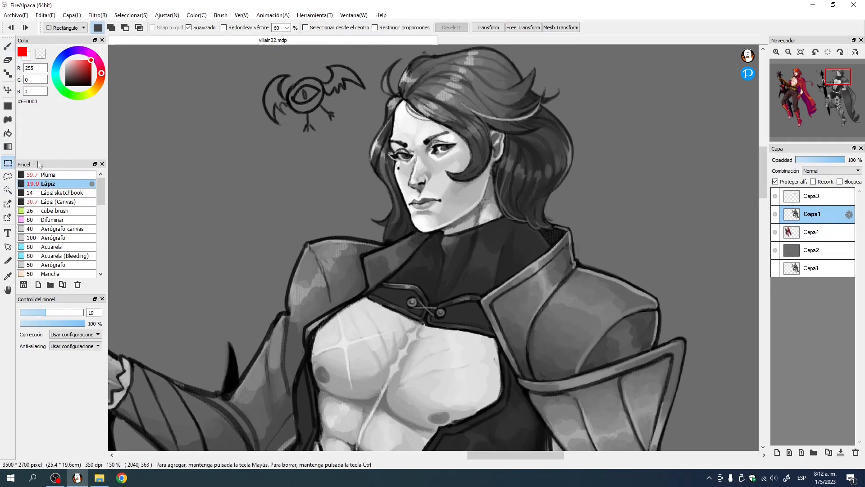
{"action": "left_click", "coordinate": [8, 176]}
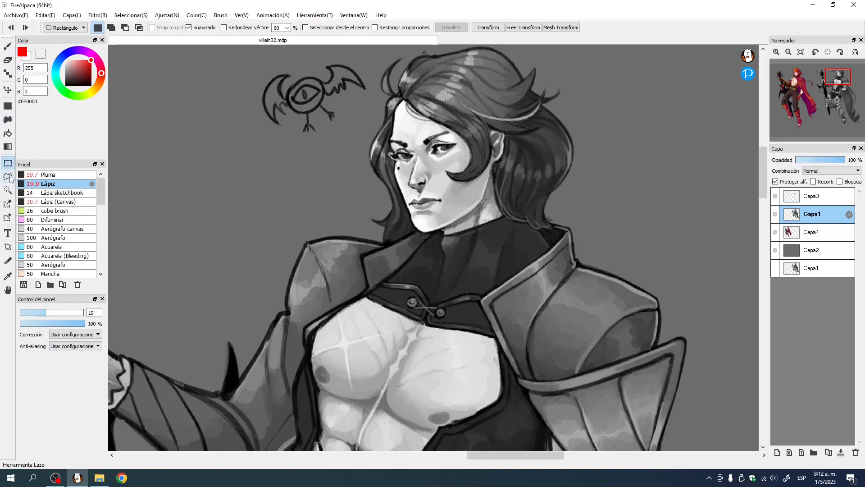
{"action": "mouse_move", "coordinate": [501, 233]}
{"action": "left_mouse_down"}
{"action": "mouse_move", "coordinate": [528, 208]}
{"action": "mouse_move", "coordinate": [530, 162]}
{"action": "mouse_move", "coordinate": [520, 125]}
{"action": "mouse_move", "coordinate": [482, 124]}
{"action": "left_mouse_up"}
{"action": "mouse_move", "coordinate": [391, 185]}
{"action": "left_mouse_down"}
{"action": "mouse_move", "coordinate": [406, 235]}
{"action": "mouse_move", "coordinate": [506, 243]}
{"action": "mouse_move", "coordinate": [504, 236]}
{"action": "left_mouse_up"}
Step: Add the hand gripping the sword and the bare arm above the glove to the lasso selection
{"action": "mouse_move", "coordinate": [480, 268]}
{"action": "left_mouse_down"}
{"action": "mouse_move", "coordinate": [472, 242]}
{"action": "mouse_move", "coordinate": [557, 74]}
{"action": "left_mouse_up"}
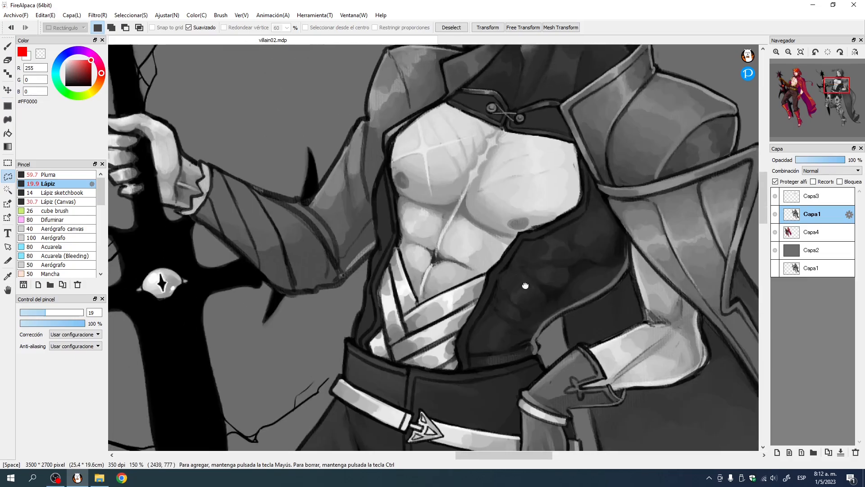
{"action": "left_click_drag", "start_coordinate": [524, 282], "coordinate": [620, 335]}
{"action": "mouse_move", "coordinate": [295, 198]}
{"action": "left_mouse_down"}
{"action": "mouse_move", "coordinate": [230, 143]}
{"action": "mouse_move", "coordinate": [186, 169]}
{"action": "mouse_move", "coordinate": [197, 238]}
{"action": "mouse_move", "coordinate": [224, 262]}
{"action": "mouse_move", "coordinate": [277, 272]}
{"action": "mouse_move", "coordinate": [306, 262]}
{"action": "mouse_move", "coordinate": [313, 198]}
{"action": "left_mouse_up"}
{"action": "left_click_drag", "start_coordinate": [387, 295], "coordinate": [316, 77]}
{"action": "mouse_move", "coordinate": [394, 301]}
{"action": "left_mouse_down"}
{"action": "mouse_move", "coordinate": [308, 212]}
{"action": "mouse_move", "coordinate": [270, 220]}
{"action": "mouse_move", "coordinate": [198, 346]}
{"action": "left_mouse_up"}
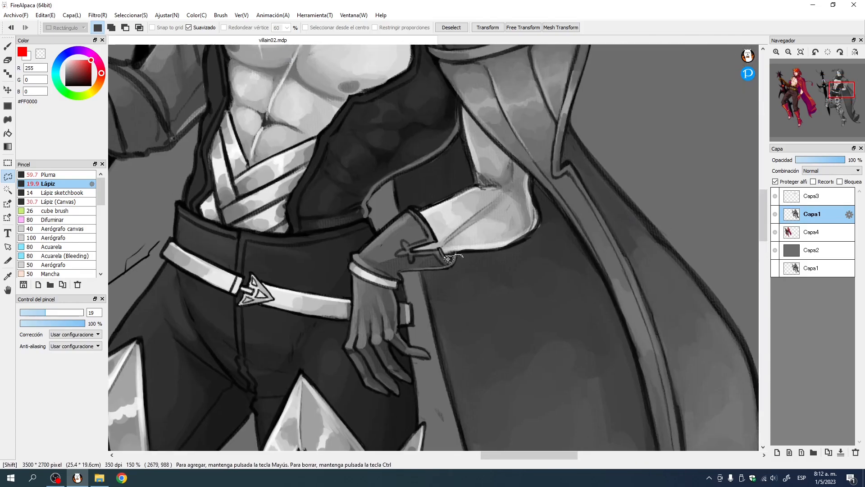
{"action": "mouse_move", "coordinate": [413, 214]}
{"action": "left_mouse_down"}
{"action": "mouse_move", "coordinate": [450, 188]}
{"action": "mouse_move", "coordinate": [460, 139]}
{"action": "mouse_move", "coordinate": [507, 122]}
{"action": "mouse_move", "coordinate": [550, 220]}
{"action": "mouse_move", "coordinate": [479, 267]}
{"action": "mouse_move", "coordinate": [465, 258]}
{"action": "left_mouse_up"}
Step: Add the bare toes of both feet to the lasso selection
{"action": "left_click_drag", "start_coordinate": [373, 397], "coordinate": [434, 191]}
{"action": "left_click_drag", "start_coordinate": [347, 403], "coordinate": [415, 123]}
{"action": "left_click_drag", "start_coordinate": [432, 263], "coordinate": [416, 123]}
{"action": "mouse_move", "coordinate": [453, 195]}
{"action": "left_mouse_down"}
{"action": "mouse_move", "coordinate": [452, 150]}
{"action": "mouse_move", "coordinate": [432, 128]}
{"action": "mouse_move", "coordinate": [407, 127]}
{"action": "mouse_move", "coordinate": [397, 146]}
{"action": "mouse_move", "coordinate": [404, 176]}
{"action": "mouse_move", "coordinate": [449, 186]}
{"action": "left_mouse_up"}
{"action": "mouse_move", "coordinate": [461, 319]}
{"action": "left_mouse_down"}
{"action": "mouse_move", "coordinate": [350, 172]}
{"action": "mouse_move", "coordinate": [344, 85]}
{"action": "left_mouse_up"}
{"action": "mouse_move", "coordinate": [402, 245]}
{"action": "left_mouse_down"}
{"action": "mouse_move", "coordinate": [421, 228]}
{"action": "mouse_move", "coordinate": [471, 244]}
{"action": "mouse_move", "coordinate": [474, 255]}
{"action": "left_mouse_up"}
{"action": "mouse_move", "coordinate": [453, 290]}
{"action": "left_mouse_down"}
{"action": "mouse_move", "coordinate": [397, 281]}
{"action": "mouse_move", "coordinate": [402, 237]}
{"action": "left_mouse_up"}
{"action": "left_click_drag", "start_coordinate": [488, 103], "coordinate": [446, 319]}
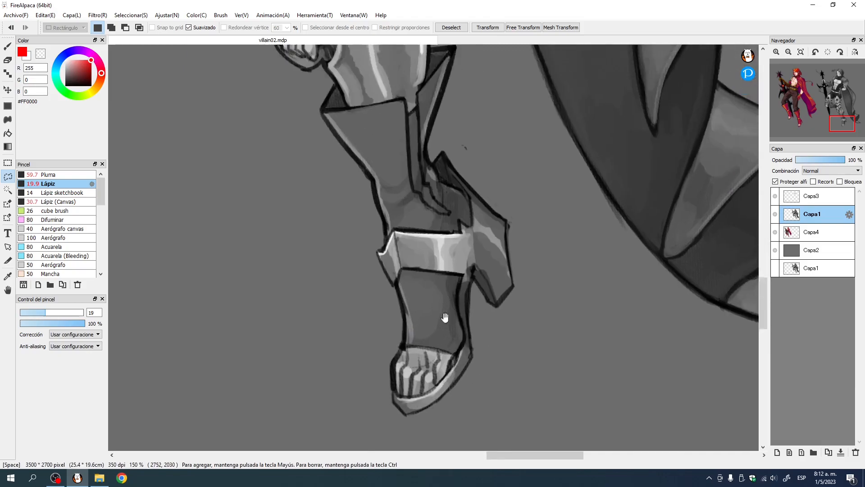
{"action": "left_click_drag", "start_coordinate": [425, 113], "coordinate": [467, 338]}
{"action": "left_click_drag", "start_coordinate": [417, 59], "coordinate": [427, 205]}
{"action": "left_click_drag", "start_coordinate": [370, 58], "coordinate": [442, 348]}
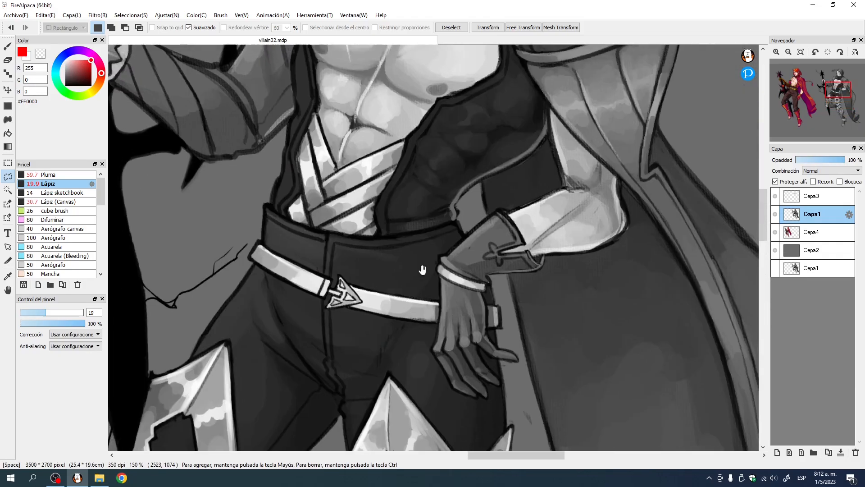
Step: Copy the selected skin areas to a new layer Capa5, merge the chest layer Capa3 into it and clear the selection
{"action": "left_click", "coordinate": [801, 53]}
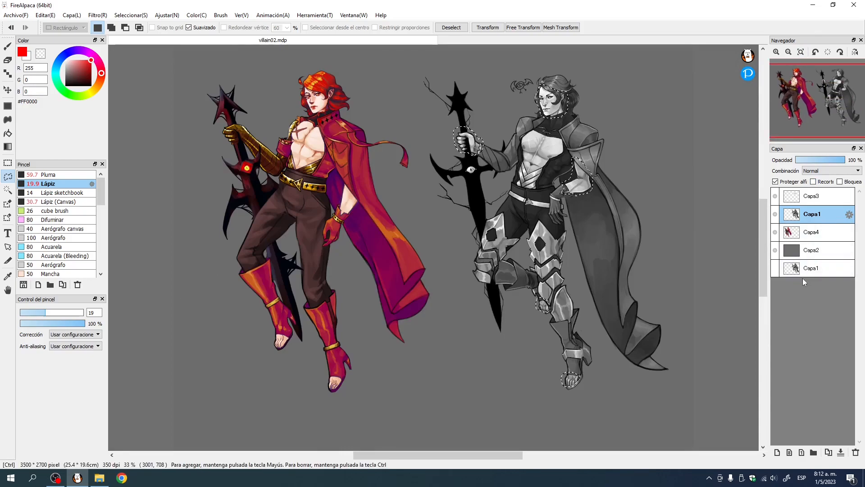
{"action": "key", "text": "ctrl+shift+n"}
{"action": "left_click", "coordinate": [811, 196]}
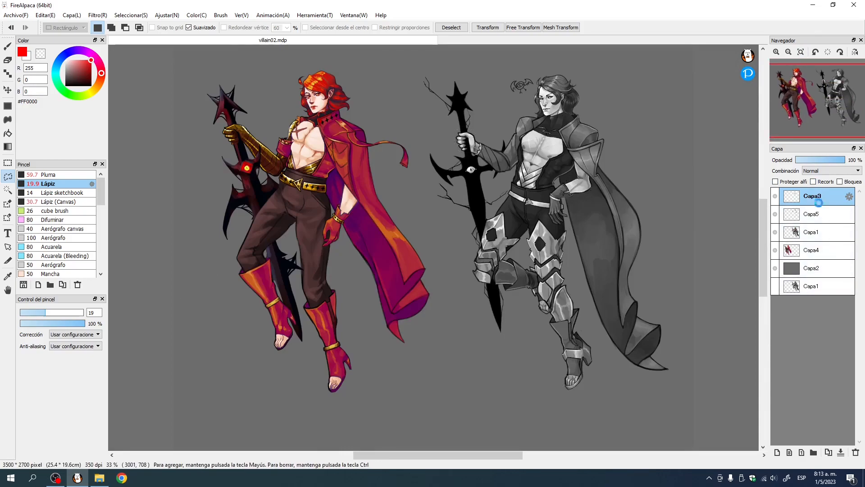
{"action": "left_click", "coordinate": [841, 452]}
{"action": "left_click", "coordinate": [452, 27]}
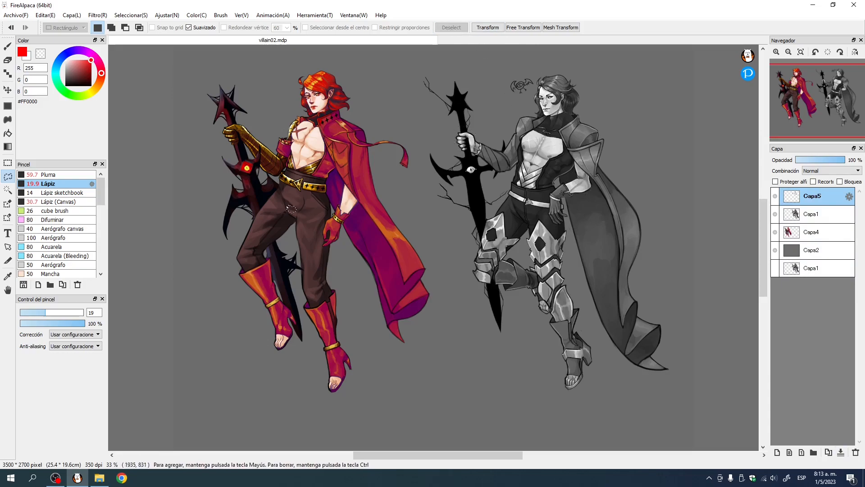
Step: Apply the Light skin gradient map running from dark red to cream to Capa5 after trying neighbouring skin presets
{"action": "left_click", "coordinate": [98, 15]}
{"action": "left_click", "coordinate": [119, 56]}
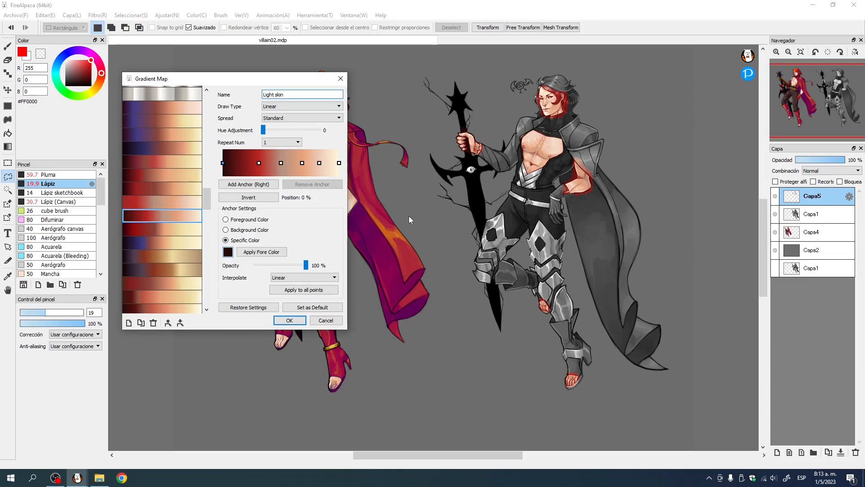
{"action": "left_click_drag", "start_coordinate": [205, 196], "coordinate": [205, 192]}
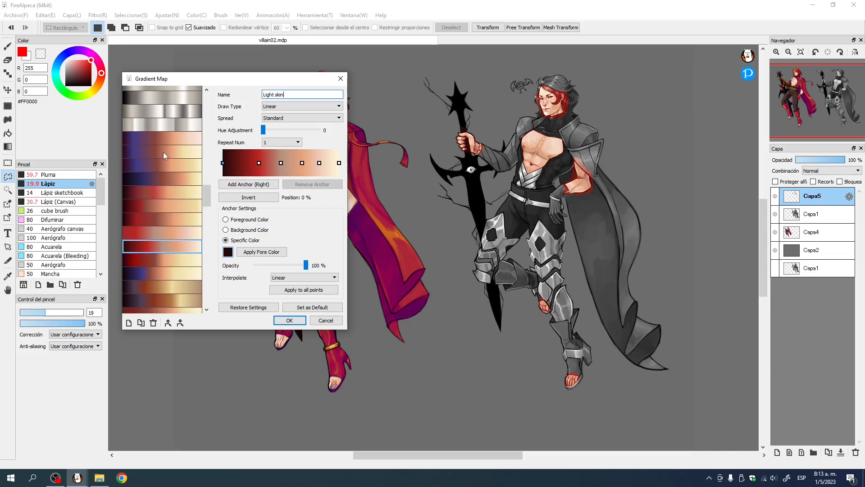
{"action": "left_click", "coordinate": [163, 154]}
{"action": "left_click", "coordinate": [170, 166]}
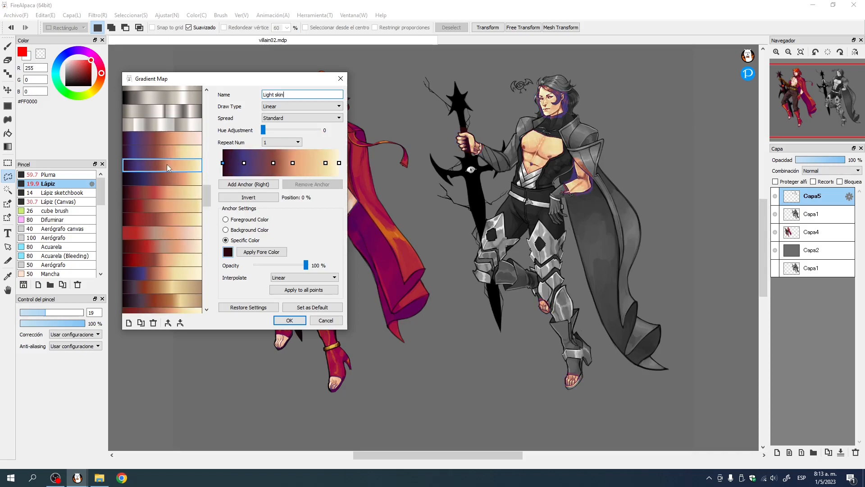
{"action": "left_click", "coordinate": [174, 227]}
{"action": "left_click", "coordinate": [183, 225]}
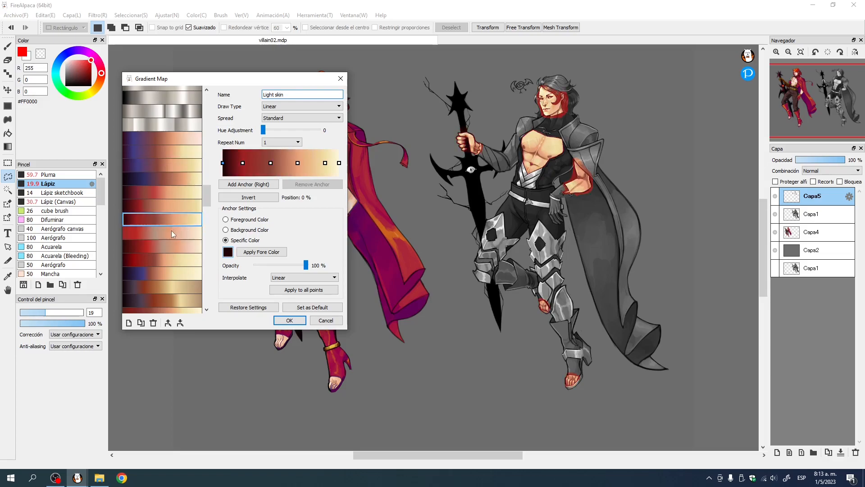
{"action": "left_click", "coordinate": [171, 231]}
{"action": "left_click", "coordinate": [175, 246]}
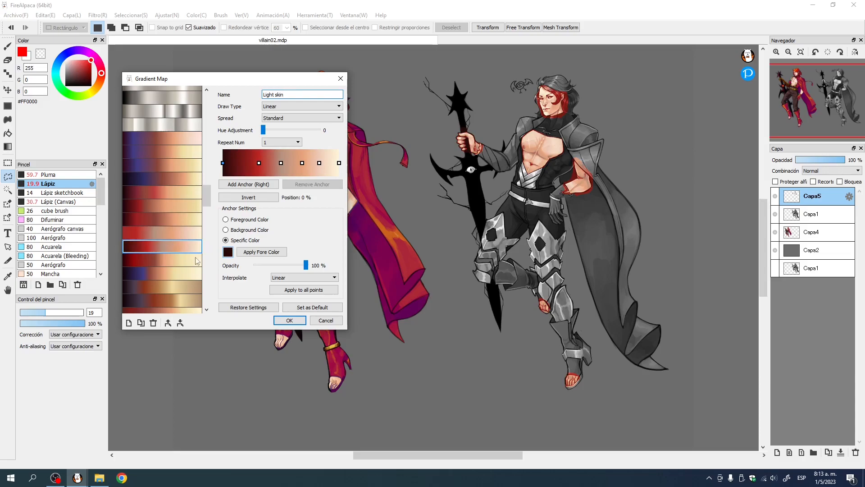
{"action": "left_click", "coordinate": [291, 320]}
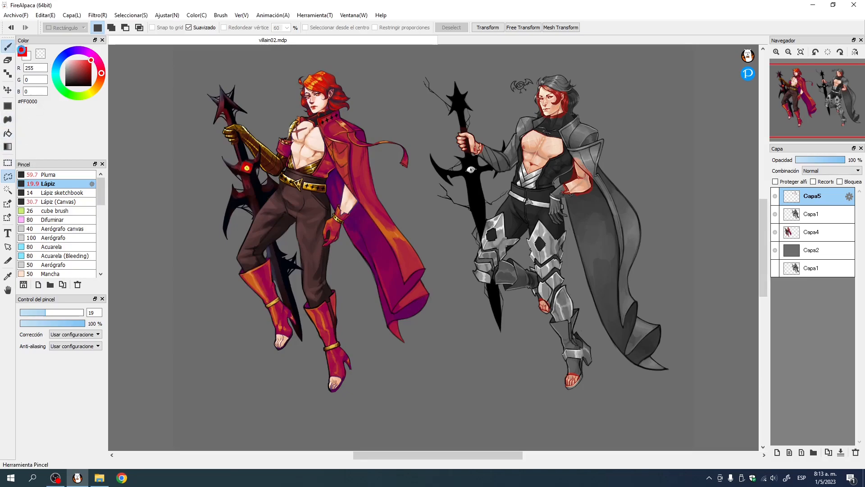
Step: Set the colour to black #000000 and use the Pluma brush at about 6.6 px to erase the red spill around the gripping hand's wrist
{"action": "left_click", "coordinate": [8, 46]}
{"action": "left_click", "coordinate": [66, 86]}
{"action": "left_click", "coordinate": [776, 52]}
{"action": "left_click", "coordinate": [776, 52]}
{"action": "left_click", "coordinate": [776, 52]}
{"action": "mouse_move", "coordinate": [541, 232]}
{"action": "left_mouse_down"}
{"action": "mouse_move", "coordinate": [442, 296]}
{"action": "mouse_move", "coordinate": [297, 448]}
{"action": "left_mouse_up"}
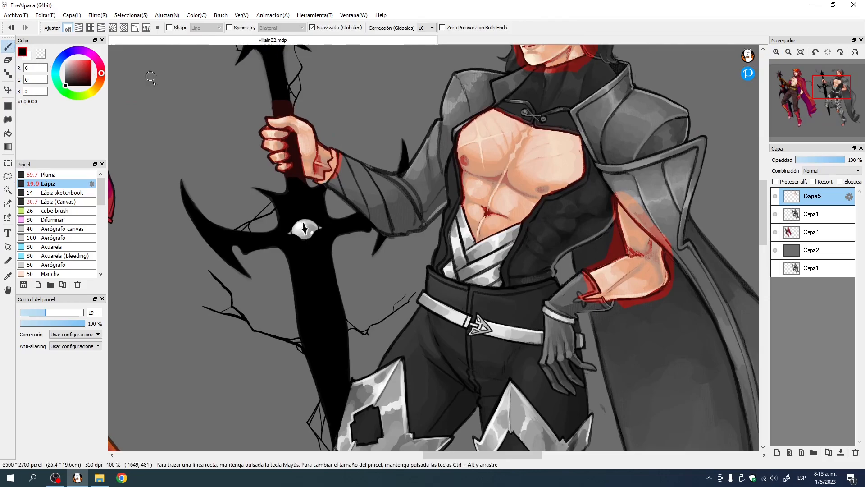
{"action": "left_click", "coordinate": [50, 174]}
{"action": "left_click", "coordinate": [776, 52]}
{"action": "left_click", "coordinate": [777, 52]}
{"action": "left_click_drag", "start_coordinate": [265, 183], "coordinate": [420, 311]}
{"action": "left_click_drag", "start_coordinate": [414, 223], "coordinate": [349, 214], "text": "ctrl+alt"}
{"action": "mouse_move", "coordinate": [442, 253]}
{"action": "left_mouse_down", "text": "ctrl+alt"}
{"action": "mouse_move", "coordinate": [350, 243]}
{"action": "mouse_move", "coordinate": [379, 228]}
{"action": "mouse_move", "coordinate": [358, 243]}
{"action": "left_mouse_up", "text": "ctrl+alt"}
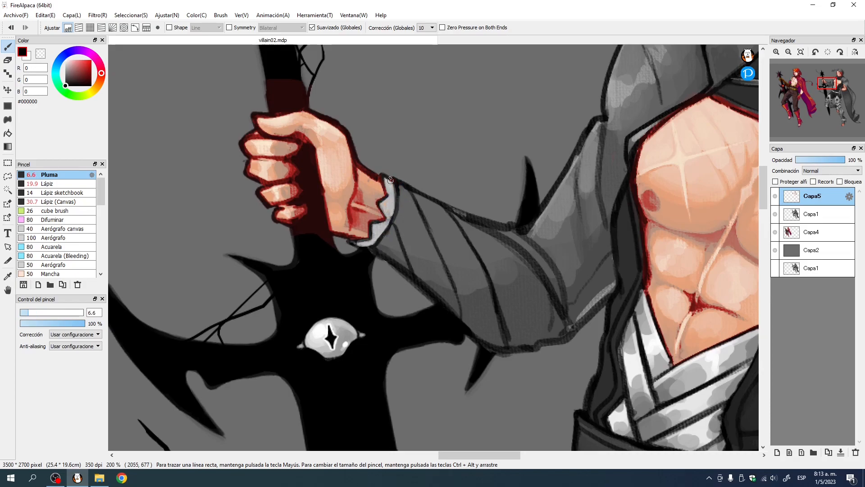
Step: Erase the dark red tint from the sword handle between the fingers and above the fist with the Pluma brush
{"action": "mouse_move", "coordinate": [271, 229]}
{"action": "left_mouse_down", "text": "ctrl+alt"}
{"action": "mouse_move", "coordinate": [288, 236]}
{"action": "mouse_move", "coordinate": [315, 230]}
{"action": "mouse_move", "coordinate": [329, 251]}
{"action": "mouse_move", "coordinate": [317, 201]}
{"action": "mouse_move", "coordinate": [322, 212]}
{"action": "left_mouse_up", "text": "ctrl+alt"}
{"action": "left_click_drag", "start_coordinate": [363, 260], "coordinate": [349, 260], "text": "ctrl+alt"}
{"action": "left_click_drag", "start_coordinate": [283, 261], "coordinate": [321, 308]}
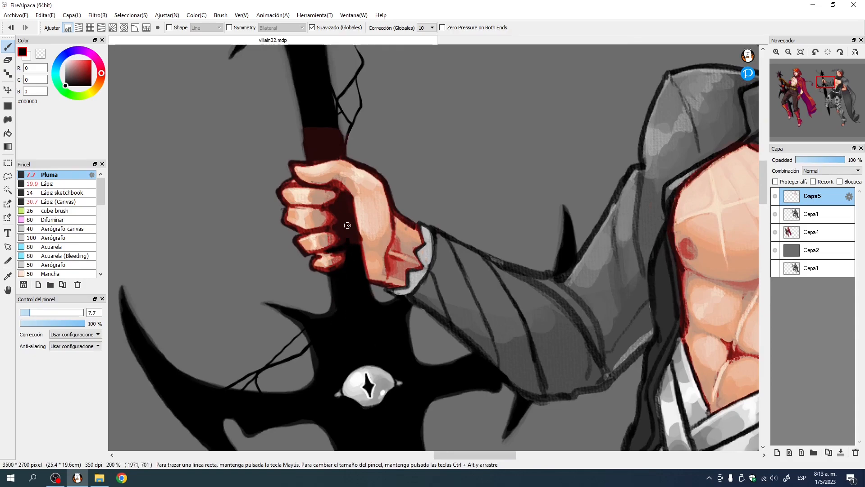
{"action": "mouse_move", "coordinate": [338, 246]}
{"action": "left_mouse_down"}
{"action": "mouse_move", "coordinate": [335, 229]}
{"action": "mouse_move", "coordinate": [351, 216]}
{"action": "left_mouse_up"}
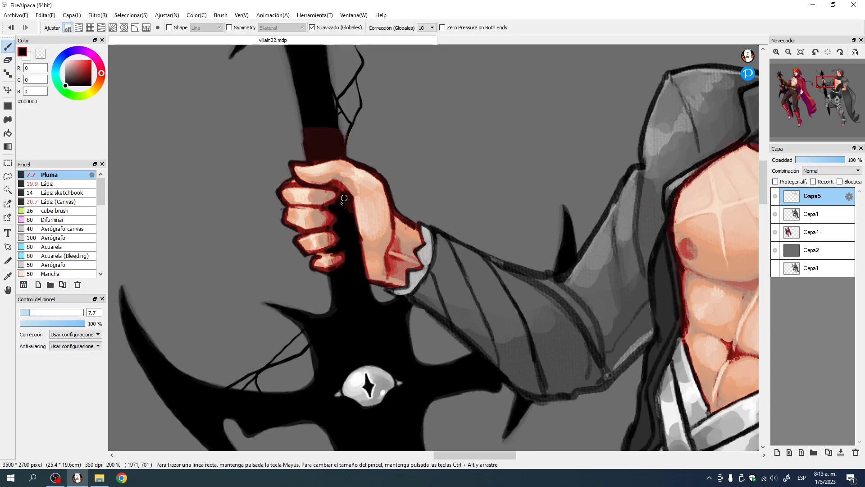
{"action": "mouse_move", "coordinate": [307, 132]}
{"action": "left_mouse_down"}
{"action": "mouse_move", "coordinate": [336, 197]}
{"action": "mouse_move", "coordinate": [321, 211]}
{"action": "mouse_move", "coordinate": [329, 216]}
{"action": "left_mouse_up"}
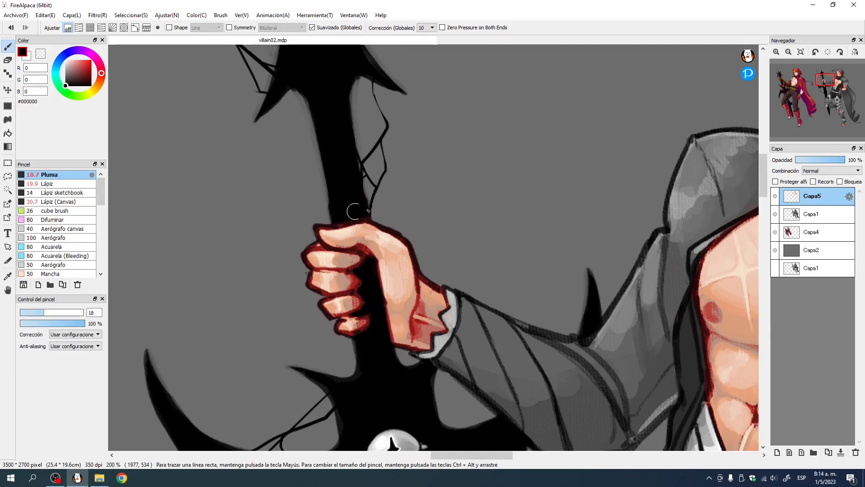
Step: Erase the red spill under the bare forearm beside the glove with the Pluma brush, undoing the last stroke
{"action": "left_click_drag", "start_coordinate": [473, 329], "coordinate": [337, 202]}
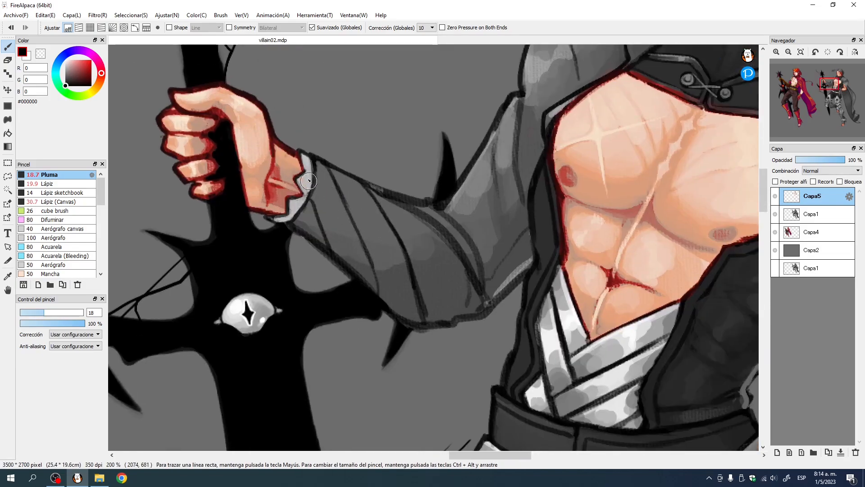
{"action": "mouse_move", "coordinate": [500, 415]}
{"action": "left_mouse_down"}
{"action": "mouse_move", "coordinate": [355, 264]}
{"action": "mouse_move", "coordinate": [265, 222]}
{"action": "mouse_move", "coordinate": [149, 237]}
{"action": "left_mouse_up"}
{"action": "left_click_drag", "start_coordinate": [379, 242], "coordinate": [355, 243]}
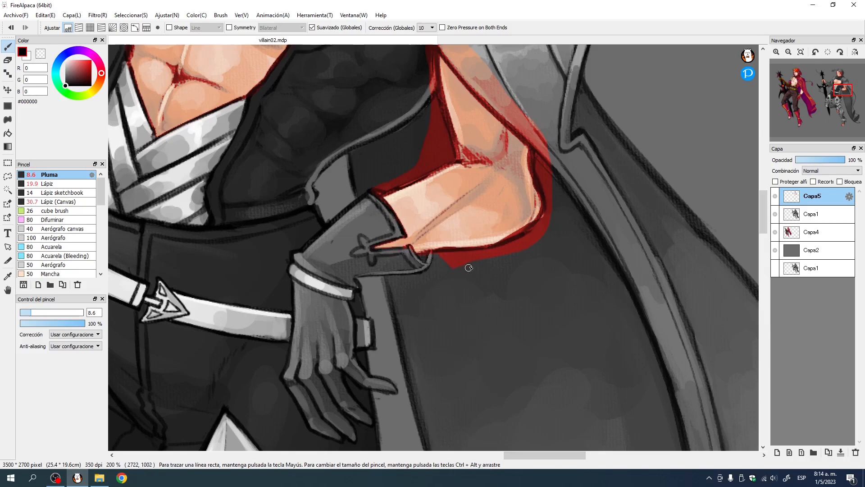
{"action": "left_click_drag", "start_coordinate": [419, 267], "coordinate": [435, 263]}
{"action": "mouse_move", "coordinate": [435, 264]}
{"action": "left_mouse_down"}
{"action": "mouse_move", "coordinate": [472, 262]}
{"action": "mouse_move", "coordinate": [425, 264]}
{"action": "mouse_move", "coordinate": [523, 251]}
{"action": "mouse_move", "coordinate": [424, 262]}
{"action": "mouse_move", "coordinate": [493, 259]}
{"action": "left_mouse_up"}
{"action": "mouse_move", "coordinate": [517, 219]}
{"action": "left_mouse_down"}
{"action": "mouse_move", "coordinate": [420, 293]}
{"action": "mouse_move", "coordinate": [436, 311]}
{"action": "mouse_move", "coordinate": [455, 290]}
{"action": "mouse_move", "coordinate": [450, 308]}
{"action": "left_mouse_up"}
{"action": "key", "text": "ctrl+z"}
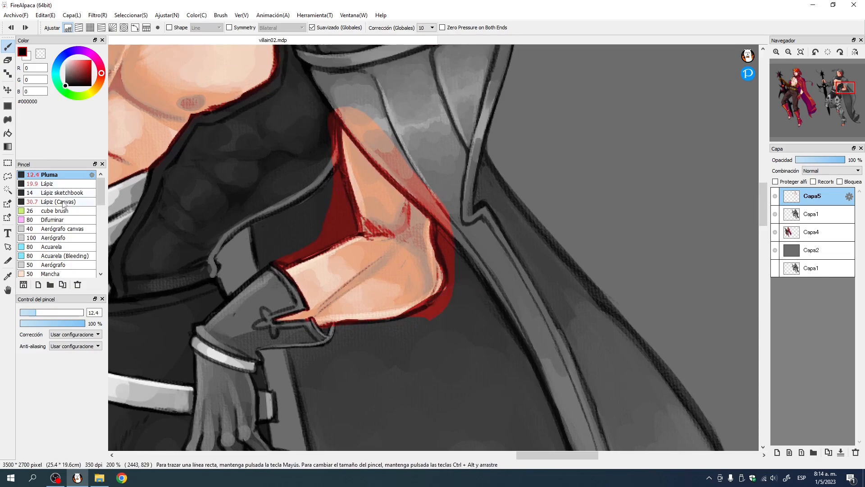
Step: Switch to the Lápiz brush at about 16.9 px and erase the red spill around the outside of the elbow
{"action": "left_click", "coordinate": [60, 183]}
{"action": "left_click_drag", "start_coordinate": [433, 324], "coordinate": [457, 305]}
{"action": "mouse_move", "coordinate": [487, 287]}
{"action": "left_mouse_down"}
{"action": "mouse_move", "coordinate": [440, 310]}
{"action": "mouse_move", "coordinate": [455, 288]}
{"action": "mouse_move", "coordinate": [431, 325]}
{"action": "mouse_move", "coordinate": [466, 249]}
{"action": "mouse_move", "coordinate": [450, 251]}
{"action": "mouse_move", "coordinate": [459, 299]}
{"action": "mouse_move", "coordinate": [440, 211]}
{"action": "mouse_move", "coordinate": [449, 254]}
{"action": "mouse_move", "coordinate": [443, 231]}
{"action": "left_mouse_up"}
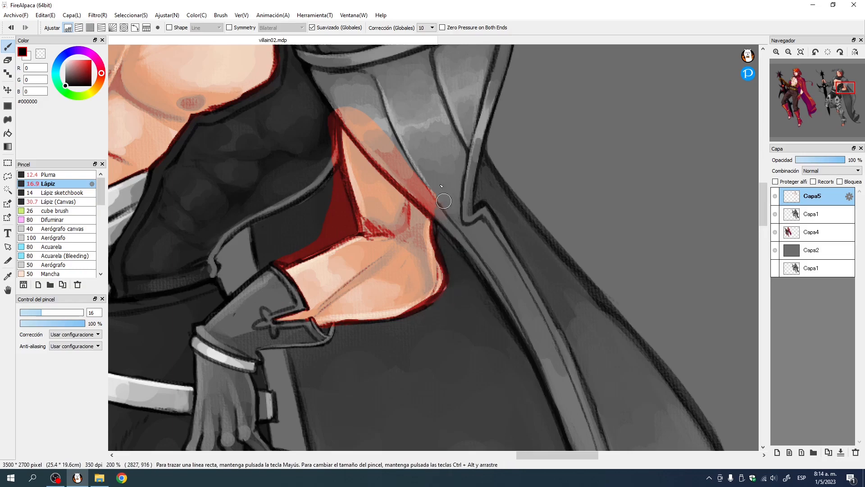
Step: Erase the red spill over the cape edge above the bare arm and in the gap between arm and torso
{"action": "left_click_drag", "start_coordinate": [444, 197], "coordinate": [467, 259]}
{"action": "mouse_move", "coordinate": [360, 165]}
{"action": "left_mouse_down"}
{"action": "mouse_move", "coordinate": [443, 225]}
{"action": "mouse_move", "coordinate": [408, 210]}
{"action": "mouse_move", "coordinate": [432, 221]}
{"action": "mouse_move", "coordinate": [364, 157]}
{"action": "mouse_move", "coordinate": [399, 202]}
{"action": "mouse_move", "coordinate": [361, 173]}
{"action": "mouse_move", "coordinate": [436, 237]}
{"action": "mouse_move", "coordinate": [399, 200]}
{"action": "left_mouse_up"}
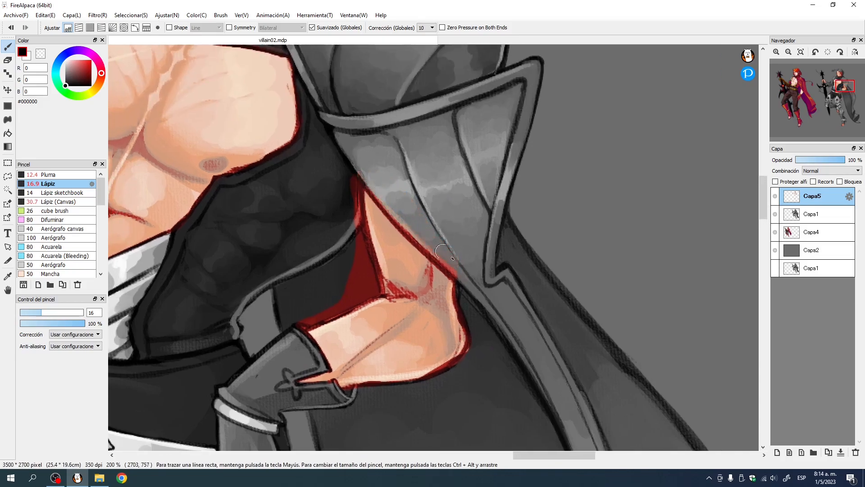
{"action": "left_click_drag", "start_coordinate": [380, 180], "coordinate": [357, 172], "text": "ctrl+alt"}
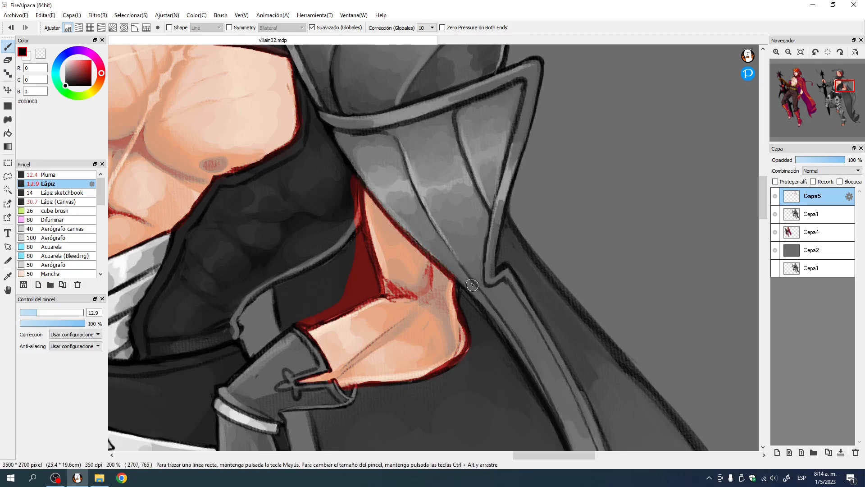
{"action": "left_click_drag", "start_coordinate": [293, 315], "coordinate": [330, 302], "text": "ctrl+alt"}
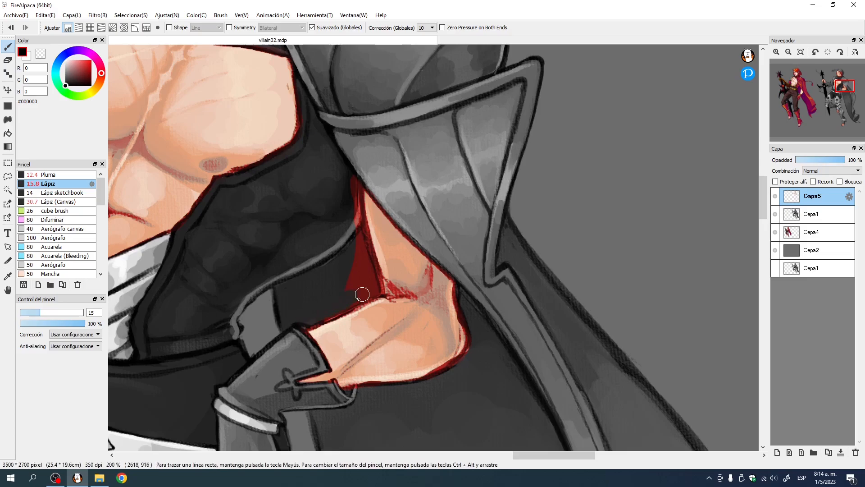
Step: Erase the red overspill inside the bent arm and tidy the bare torso's outline with the Lápiz brush, reduced to 9.9
{"action": "left_click_drag", "start_coordinate": [347, 279], "coordinate": [364, 293], "text": "ctrl+alt"}
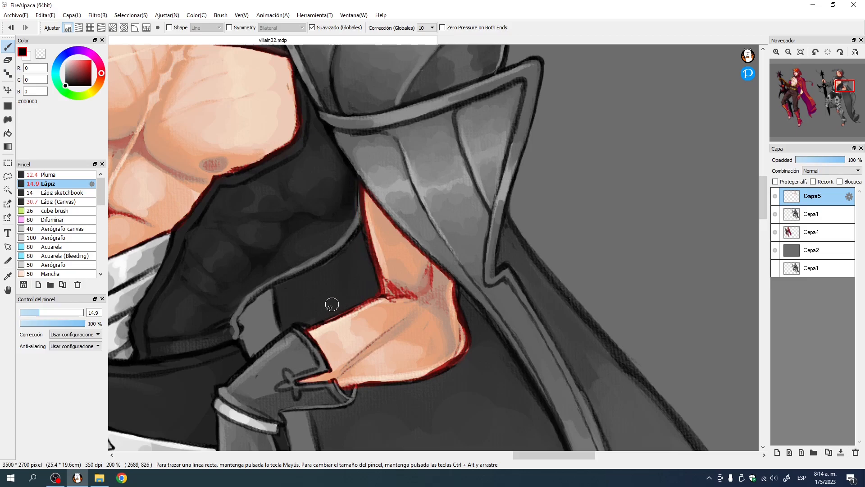
{"action": "left_click_drag", "start_coordinate": [369, 208], "coordinate": [429, 316]}
{"action": "left_click_drag", "start_coordinate": [385, 264], "coordinate": [445, 434]}
{"action": "left_click_drag", "start_coordinate": [372, 205], "coordinate": [393, 276]}
{"action": "mouse_move", "coordinate": [326, 354]}
{"action": "left_mouse_down"}
{"action": "mouse_move", "coordinate": [323, 245]}
{"action": "mouse_move", "coordinate": [258, 236]}
{"action": "left_mouse_up"}
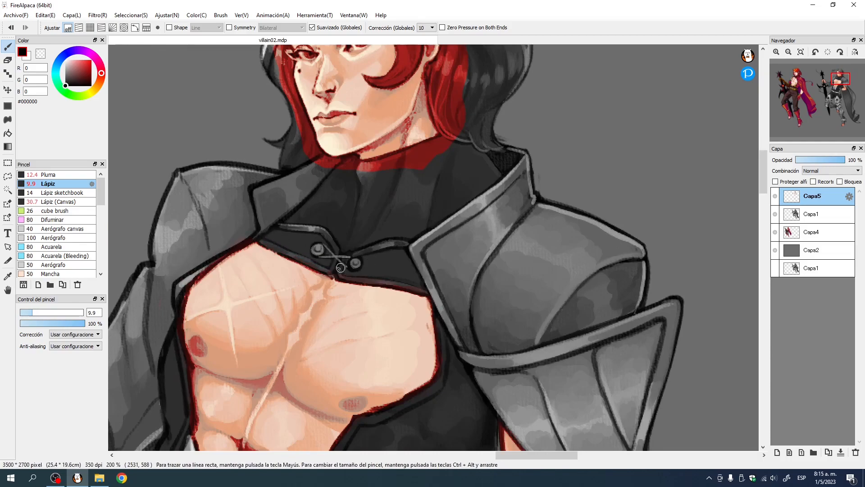
{"action": "left_click_drag", "start_coordinate": [361, 324], "coordinate": [415, 207]}
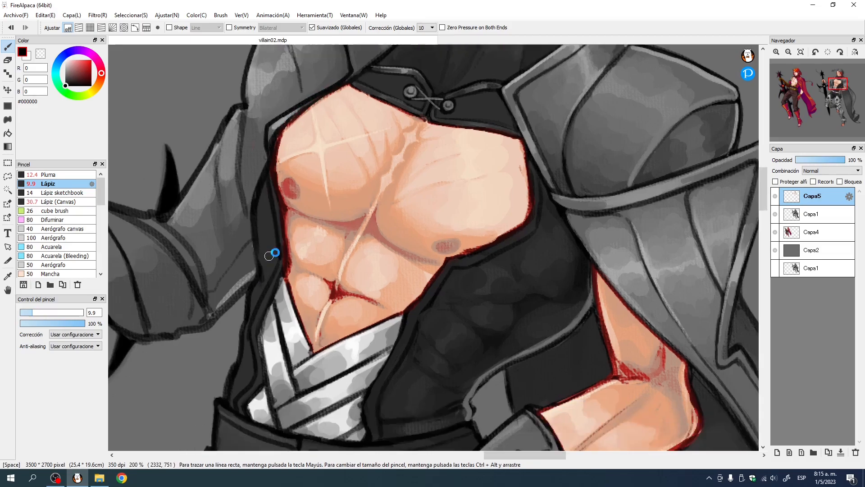
{"action": "left_click_drag", "start_coordinate": [238, 325], "coordinate": [272, 273]}
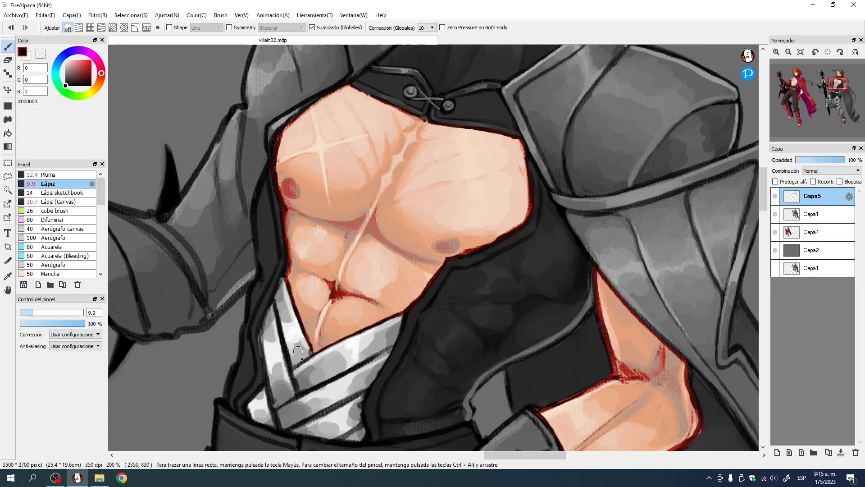
{"action": "left_click_drag", "start_coordinate": [354, 448], "coordinate": [343, 270]}
{"action": "left_click_drag", "start_coordinate": [342, 301], "coordinate": [317, 289]}
{"action": "left_click_drag", "start_coordinate": [250, 84], "coordinate": [257, 312]}
Step: Paint both nipples with a sampled reddish tone, #B84C42, switching to the Lápiz sketchbook brush
{"action": "left_click", "coordinate": [258, 222], "text": "alt"}
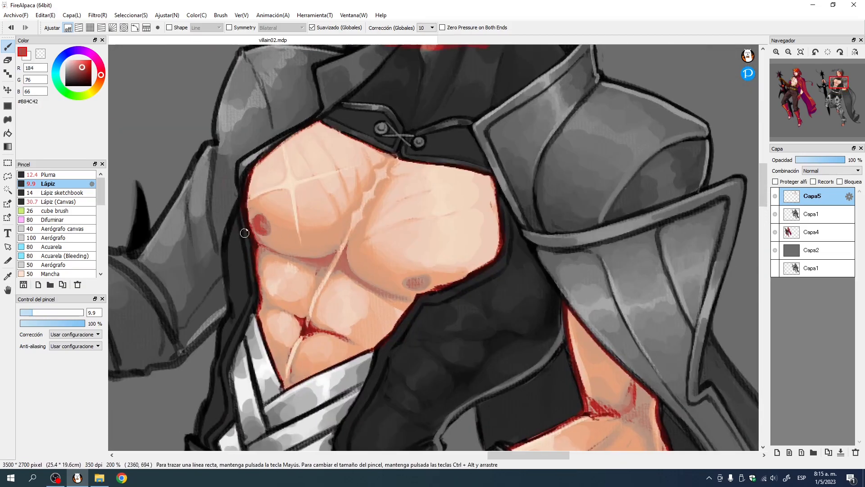
{"action": "left_click_drag", "start_coordinate": [430, 284], "coordinate": [414, 278]}
{"action": "left_click", "coordinate": [62, 192]}
{"action": "left_click_drag", "start_coordinate": [257, 226], "coordinate": [263, 229]}
{"action": "mouse_move", "coordinate": [404, 295]}
{"action": "left_mouse_down"}
{"action": "mouse_move", "coordinate": [410, 282]}
{"action": "mouse_move", "coordinate": [425, 282]}
{"action": "mouse_move", "coordinate": [410, 281]}
{"action": "mouse_move", "coordinate": [417, 282]}
{"action": "left_mouse_up"}
Step: Refine both nipples with sampled red shading, #B8554A, and small light highlights in #F6E1C8 at brush size 6.5
{"action": "left_click", "coordinate": [422, 283], "text": "alt"}
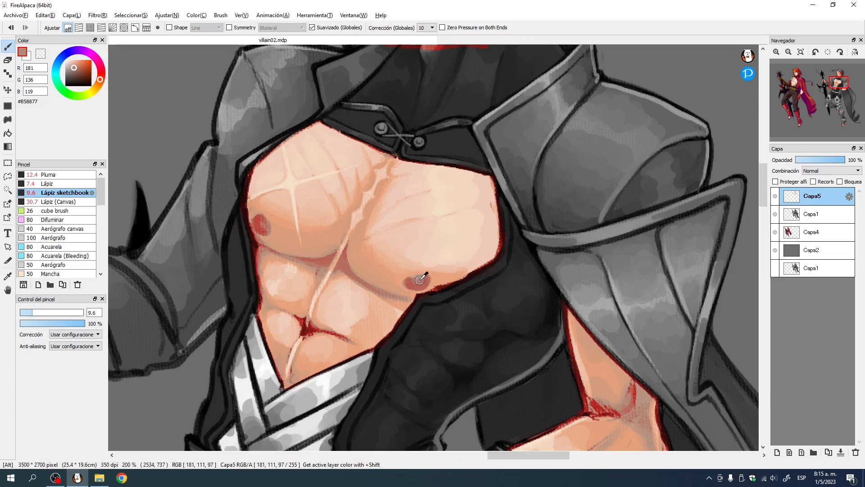
{"action": "left_click", "coordinate": [263, 224], "text": "alt"}
{"action": "left_click_drag", "start_coordinate": [262, 224], "coordinate": [255, 216]}
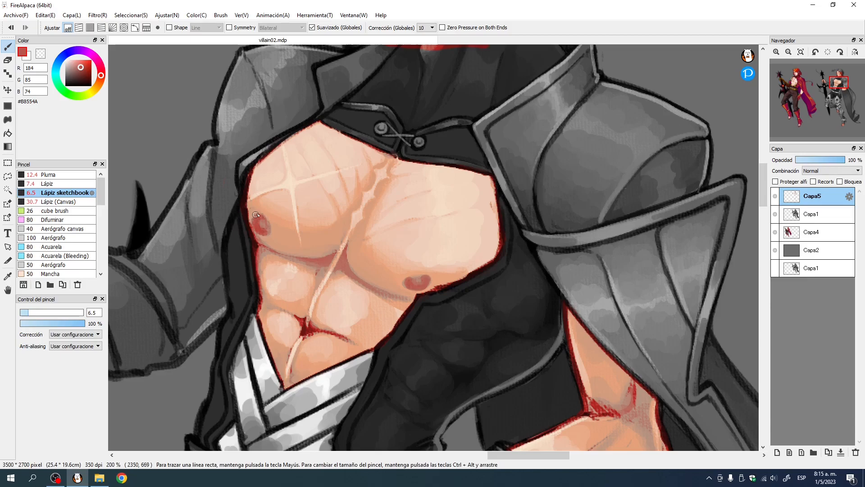
{"action": "left_click", "coordinate": [289, 178], "text": "alt"}
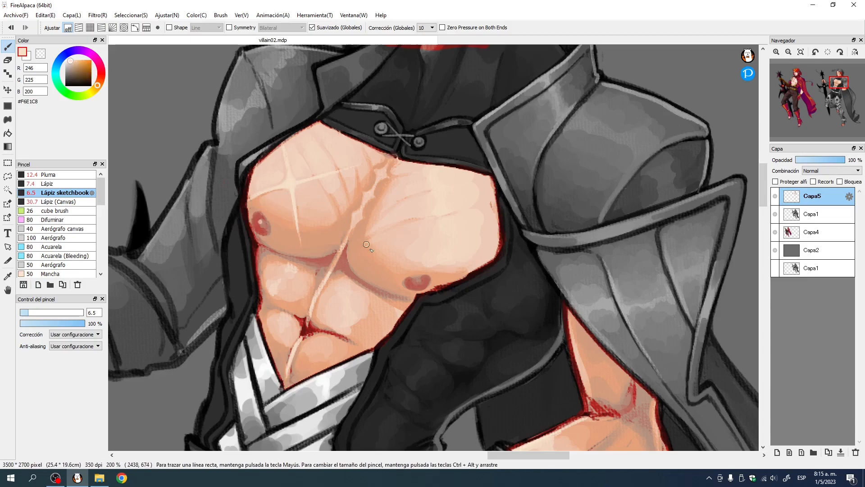
{"action": "left_click_drag", "start_coordinate": [422, 286], "coordinate": [422, 280]}
Step: Soften the red crease beside the navel with sampled skin tones #E6A17A and #E9AE8C at brush size 8.5
{"action": "left_click_drag", "start_coordinate": [332, 332], "coordinate": [400, 208]}
{"action": "left_click", "coordinate": [389, 198], "text": "alt"}
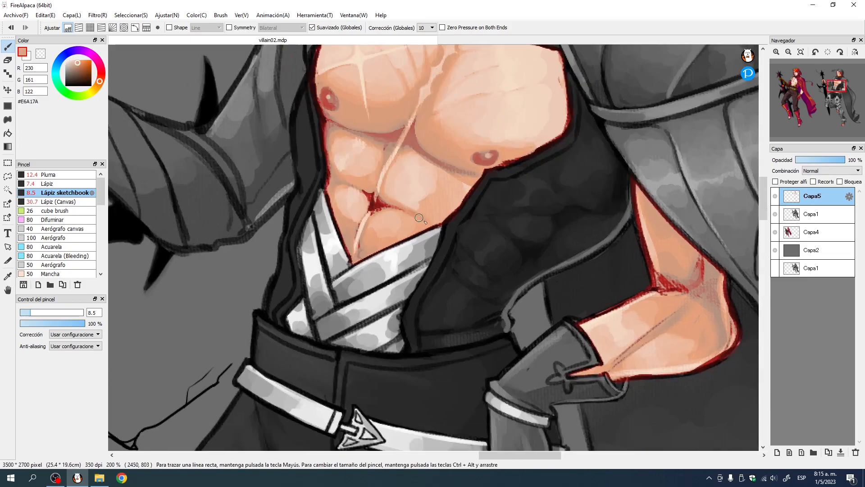
{"action": "left_click", "coordinate": [392, 208], "text": "alt"}
Step: Erase the red overspill around the exposed toes of both feet with the Pluma brush at size 12.4
{"action": "left_click_drag", "start_coordinate": [610, 152], "coordinate": [600, 313]}
{"action": "left_click", "coordinate": [801, 51]}
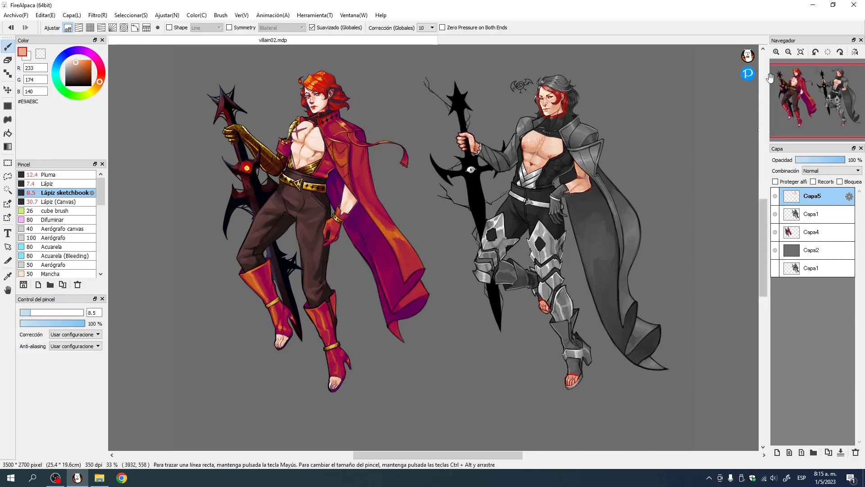
{"action": "left_click", "coordinate": [776, 53]}
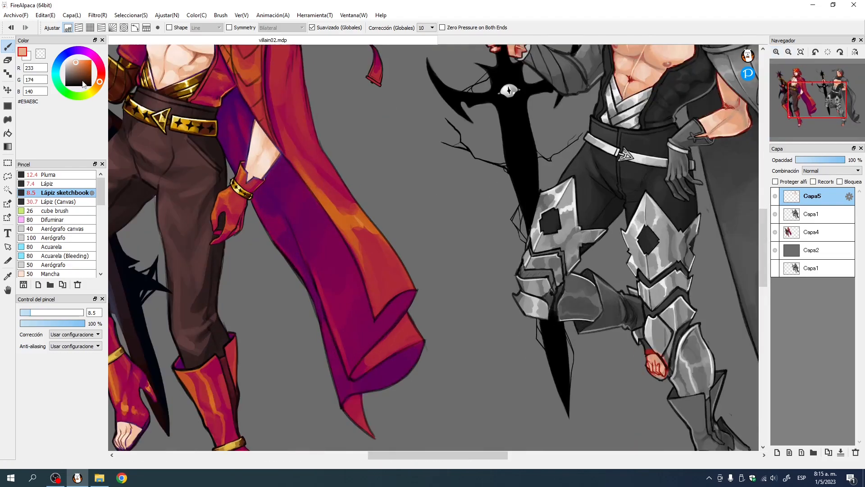
{"action": "left_click", "coordinate": [62, 175]}
{"action": "left_click_drag", "start_coordinate": [578, 387], "coordinate": [332, 135]}
{"action": "left_click", "coordinate": [777, 52]}
{"action": "left_click", "coordinate": [776, 52]}
{"action": "left_click_drag", "start_coordinate": [527, 244], "coordinate": [417, 240]}
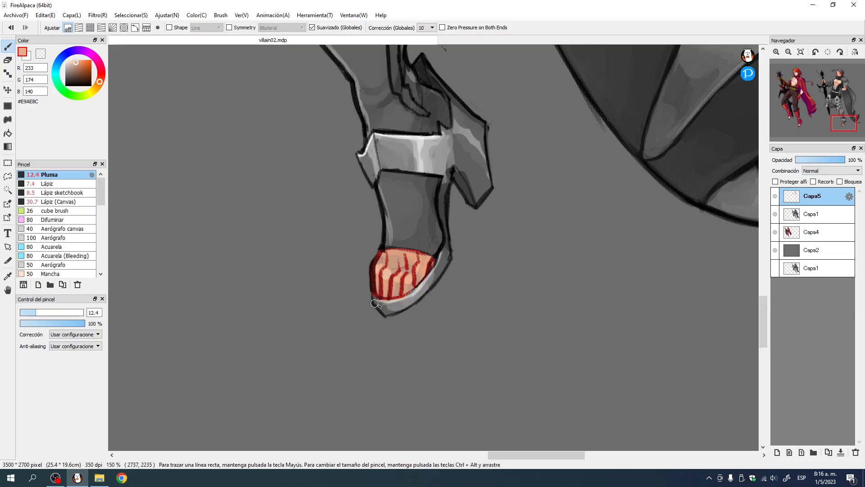
{"action": "left_click_drag", "start_coordinate": [366, 252], "coordinate": [446, 411]}
{"action": "left_click_drag", "start_coordinate": [306, 151], "coordinate": [387, 293]}
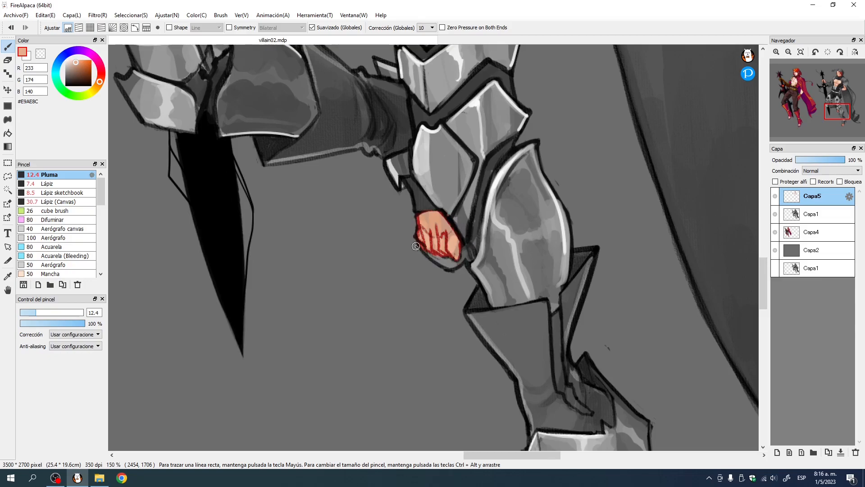
Step: Erase the red overspill on the collar below the neck and chin, using Pluma at 14.6 and 9.6
{"action": "left_click_drag", "start_coordinate": [451, 190], "coordinate": [438, 405]}
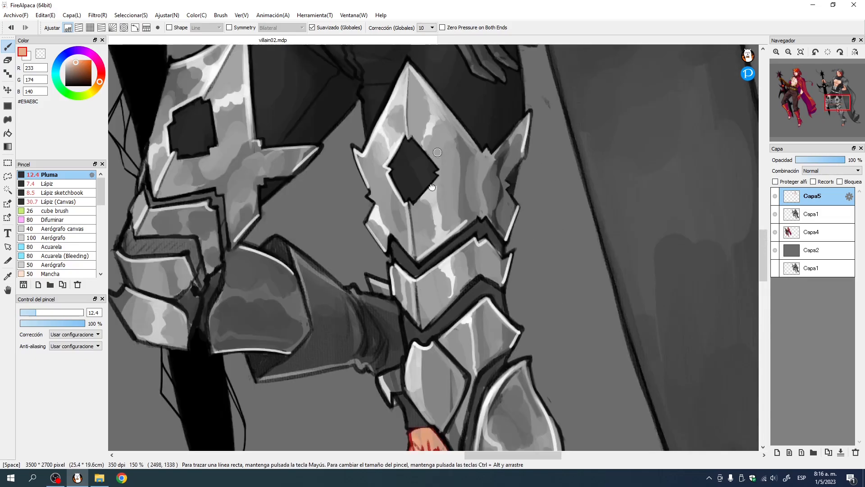
{"action": "left_click_drag", "start_coordinate": [430, 94], "coordinate": [449, 415]}
{"action": "left_click_drag", "start_coordinate": [447, 147], "coordinate": [375, 288]}
{"action": "mouse_move", "coordinate": [394, 55]}
{"action": "left_mouse_down"}
{"action": "mouse_move", "coordinate": [388, 257]}
{"action": "mouse_move", "coordinate": [436, 280]}
{"action": "mouse_move", "coordinate": [499, 258]}
{"action": "left_mouse_up"}
{"action": "left_click", "coordinate": [777, 52]}
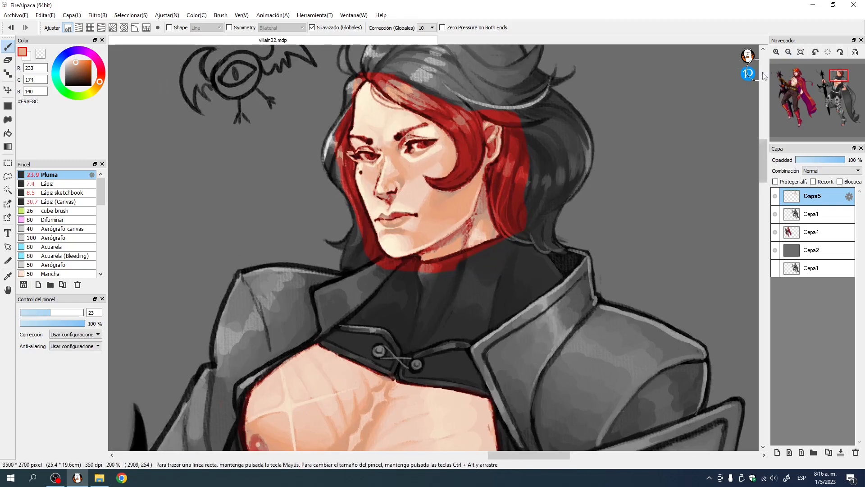
{"action": "left_click", "coordinate": [776, 52]}
{"action": "left_click_drag", "start_coordinate": [576, 233], "coordinate": [538, 238], "text": "ctrl+alt"}
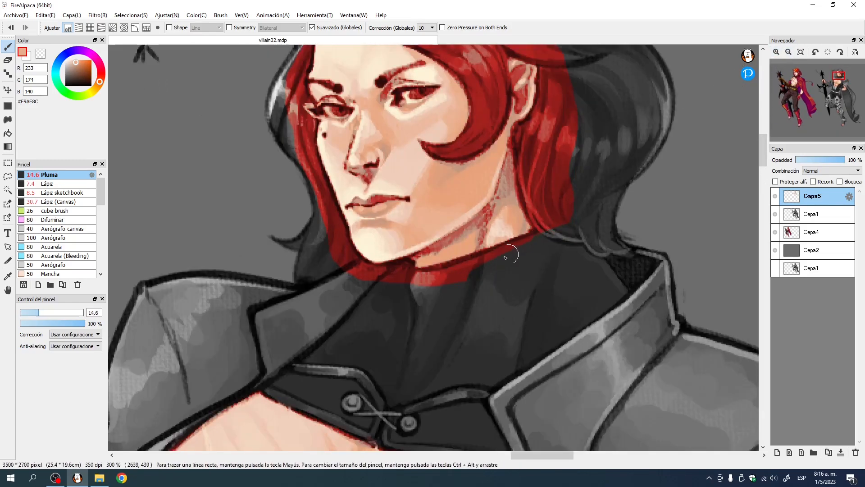
{"action": "left_click_drag", "start_coordinate": [496, 255], "coordinate": [490, 272]}
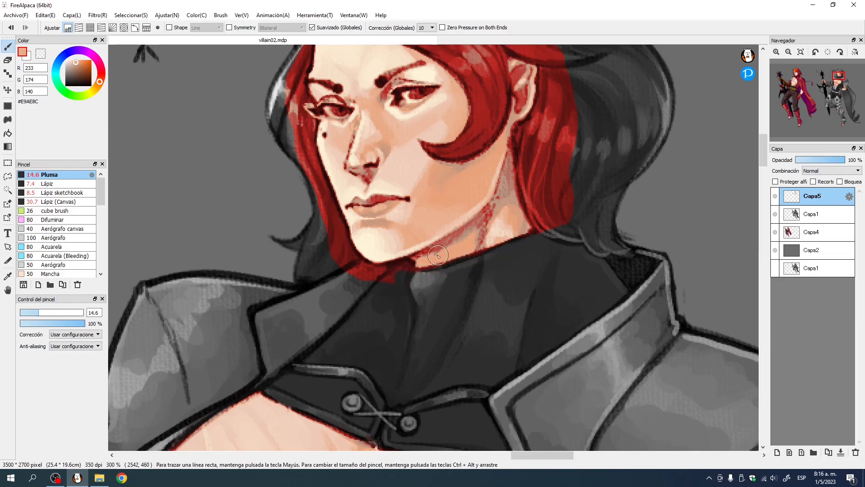
{"action": "left_click_drag", "start_coordinate": [369, 243], "coordinate": [404, 303]}
{"action": "key", "text": "["}
{"action": "left_click_drag", "start_coordinate": [437, 333], "coordinate": [411, 340]}
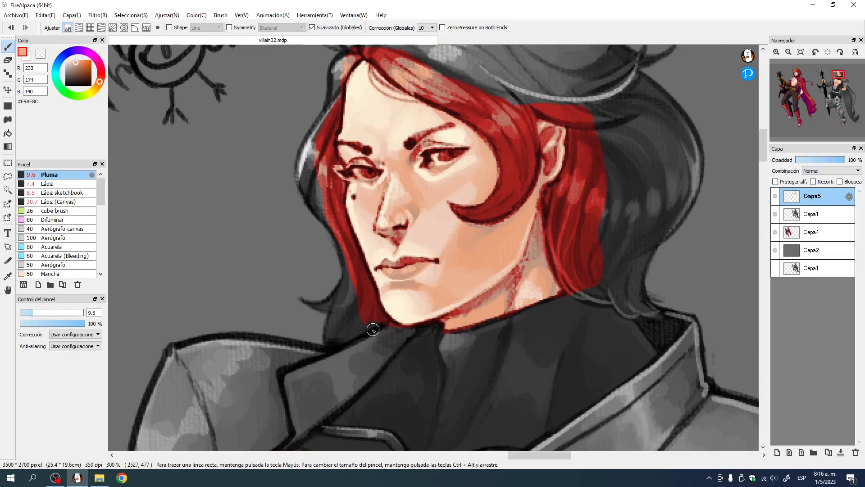
{"action": "mouse_move", "coordinate": [407, 332]}
{"action": "left_mouse_down"}
{"action": "mouse_move", "coordinate": [383, 326]}
{"action": "mouse_move", "coordinate": [348, 265]}
{"action": "mouse_move", "coordinate": [373, 303]}
{"action": "mouse_move", "coordinate": [371, 288]}
{"action": "mouse_move", "coordinate": [384, 320]}
{"action": "mouse_move", "coordinate": [384, 372]}
{"action": "left_mouse_up"}
Step: Erase the red covering the hair beside the face and over the forehead, using Pluma at 7.6
{"action": "mouse_move", "coordinate": [359, 326]}
{"action": "left_mouse_down"}
{"action": "mouse_move", "coordinate": [342, 272]}
{"action": "mouse_move", "coordinate": [355, 297]}
{"action": "mouse_move", "coordinate": [343, 231]}
{"action": "mouse_move", "coordinate": [355, 191]}
{"action": "mouse_move", "coordinate": [348, 249]}
{"action": "mouse_move", "coordinate": [356, 173]}
{"action": "mouse_move", "coordinate": [349, 209]}
{"action": "mouse_move", "coordinate": [349, 226]}
{"action": "mouse_move", "coordinate": [360, 158]}
{"action": "left_mouse_up"}
{"action": "left_click_drag", "start_coordinate": [437, 158], "coordinate": [455, 161], "text": "ctrl+alt"}
{"action": "mouse_move", "coordinate": [459, 171]}
{"action": "left_mouse_down"}
{"action": "mouse_move", "coordinate": [394, 140]}
{"action": "mouse_move", "coordinate": [494, 199]}
{"action": "mouse_move", "coordinate": [520, 170]}
{"action": "mouse_move", "coordinate": [349, 118]}
{"action": "mouse_move", "coordinate": [360, 119]}
{"action": "mouse_move", "coordinate": [322, 144]}
{"action": "left_mouse_up"}
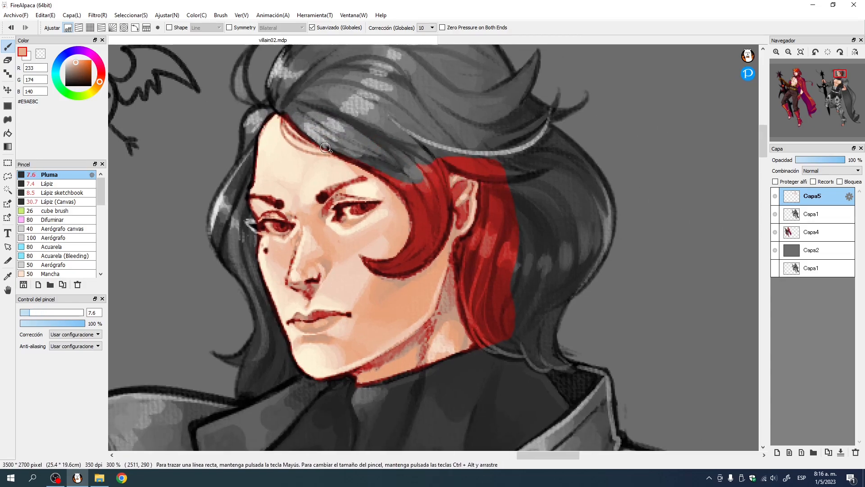
{"action": "mouse_move", "coordinate": [382, 172]}
{"action": "left_mouse_down"}
{"action": "mouse_move", "coordinate": [423, 214]}
{"action": "mouse_move", "coordinate": [429, 187]}
{"action": "left_mouse_up"}
{"action": "mouse_move", "coordinate": [429, 190]}
{"action": "left_mouse_down"}
{"action": "mouse_move", "coordinate": [425, 235]}
{"action": "mouse_move", "coordinate": [430, 214]}
{"action": "mouse_move", "coordinate": [427, 226]}
{"action": "mouse_move", "coordinate": [449, 224]}
{"action": "mouse_move", "coordinate": [432, 188]}
{"action": "left_mouse_up"}
Step: Erase the red covering the hair behind the ear and neck, using Pluma at 12.1 and 8.9
{"action": "mouse_move", "coordinate": [429, 247]}
{"action": "left_mouse_down"}
{"action": "mouse_move", "coordinate": [437, 182]}
{"action": "mouse_move", "coordinate": [445, 189]}
{"action": "mouse_move", "coordinate": [444, 146]}
{"action": "mouse_move", "coordinate": [475, 169]}
{"action": "mouse_move", "coordinate": [499, 151]}
{"action": "mouse_move", "coordinate": [507, 252]}
{"action": "left_mouse_up"}
{"action": "left_click_drag", "start_coordinate": [504, 180], "coordinate": [512, 290]}
{"action": "left_click_drag", "start_coordinate": [507, 333], "coordinate": [503, 290]}
{"action": "mouse_move", "coordinate": [516, 356]}
{"action": "left_mouse_down", "text": "ctrl+alt"}
{"action": "mouse_move", "coordinate": [502, 356]}
{"action": "mouse_move", "coordinate": [471, 309]}
{"action": "mouse_move", "coordinate": [469, 281]}
{"action": "mouse_move", "coordinate": [474, 315]}
{"action": "mouse_move", "coordinate": [459, 243]}
{"action": "mouse_move", "coordinate": [471, 266]}
{"action": "mouse_move", "coordinate": [465, 255]}
{"action": "left_mouse_up", "text": "ctrl+alt"}
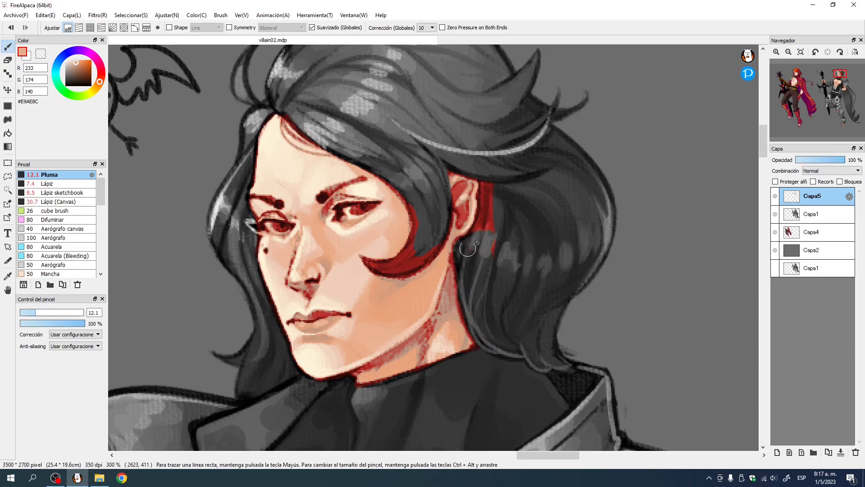
{"action": "mouse_move", "coordinate": [488, 226]}
{"action": "left_mouse_down"}
{"action": "mouse_move", "coordinate": [470, 238]}
{"action": "mouse_move", "coordinate": [494, 179]}
{"action": "mouse_move", "coordinate": [493, 189]}
{"action": "left_mouse_up"}
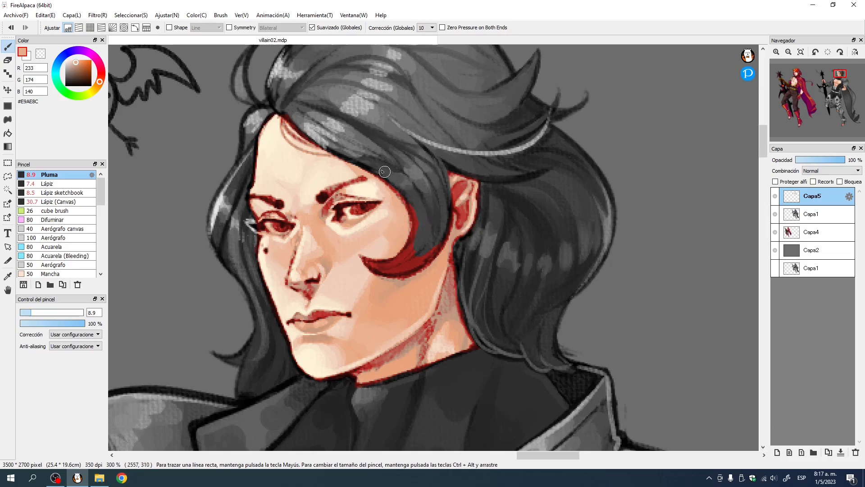
Step: Erase the remaining red from the curled lock over the cheek with Pluma at 6.7 and 6.2
{"action": "key", "text": "ctrl"}
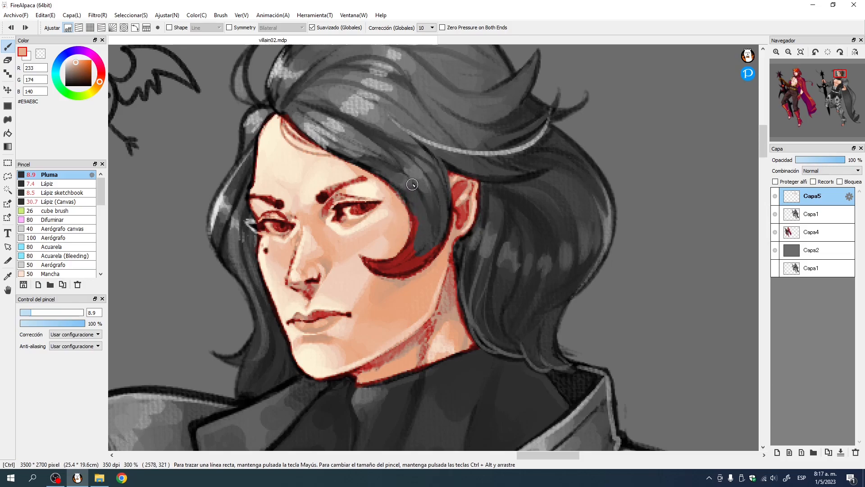
{"action": "left_click_drag", "start_coordinate": [407, 176], "coordinate": [409, 200], "text": "ctrl+alt"}
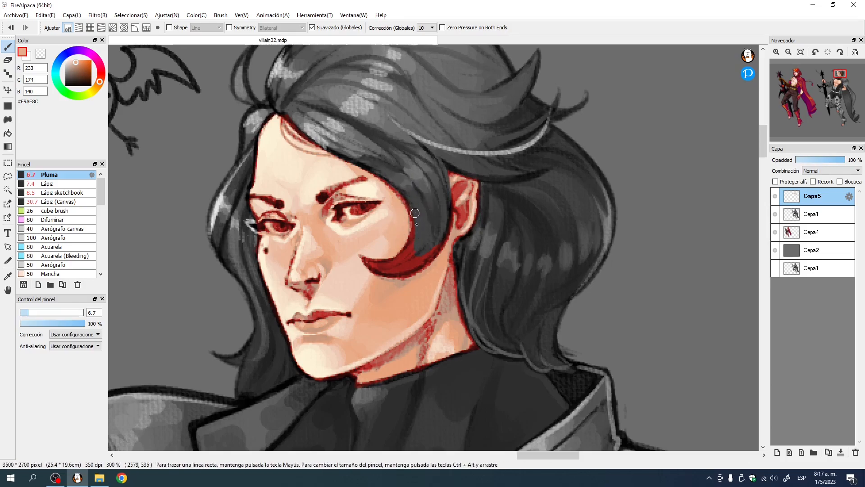
{"action": "mouse_move", "coordinate": [399, 258]}
{"action": "left_mouse_down", "text": "ctrl+alt"}
{"action": "mouse_move", "coordinate": [383, 263]}
{"action": "mouse_move", "coordinate": [418, 257]}
{"action": "left_mouse_up", "text": "ctrl+alt"}
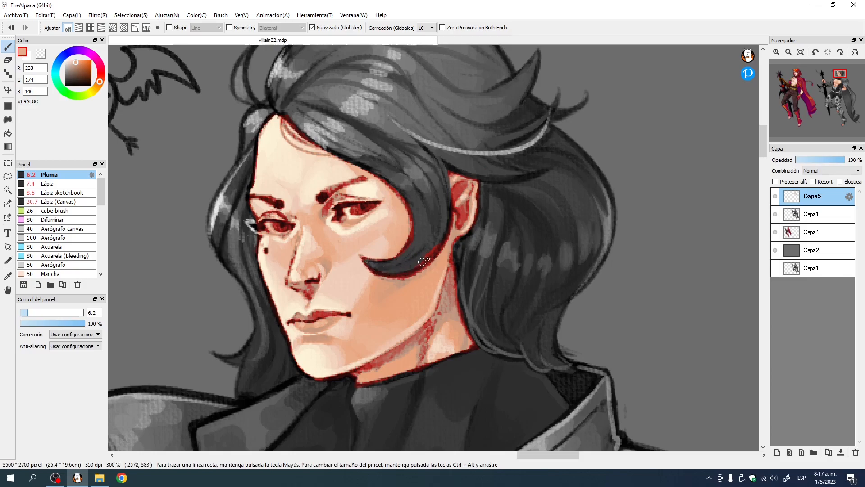
{"action": "mouse_move", "coordinate": [407, 184]}
{"action": "left_mouse_down"}
{"action": "mouse_move", "coordinate": [425, 224]}
{"action": "mouse_move", "coordinate": [491, 305]}
{"action": "left_mouse_up"}
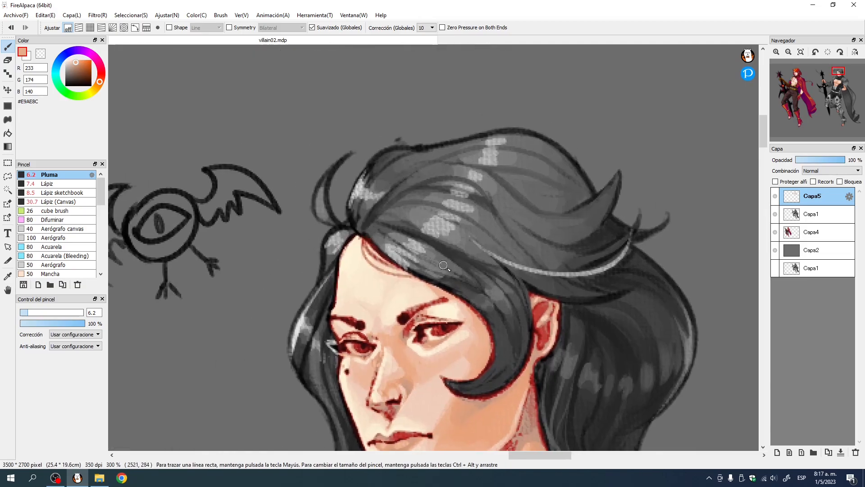
{"action": "left_click_drag", "start_coordinate": [428, 260], "coordinate": [402, 173]}
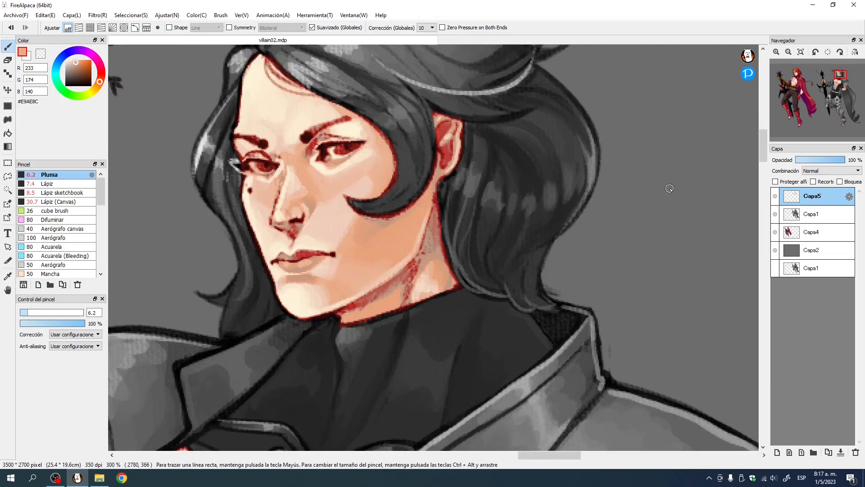
{"action": "left_click_drag", "start_coordinate": [306, 301], "coordinate": [410, 335]}
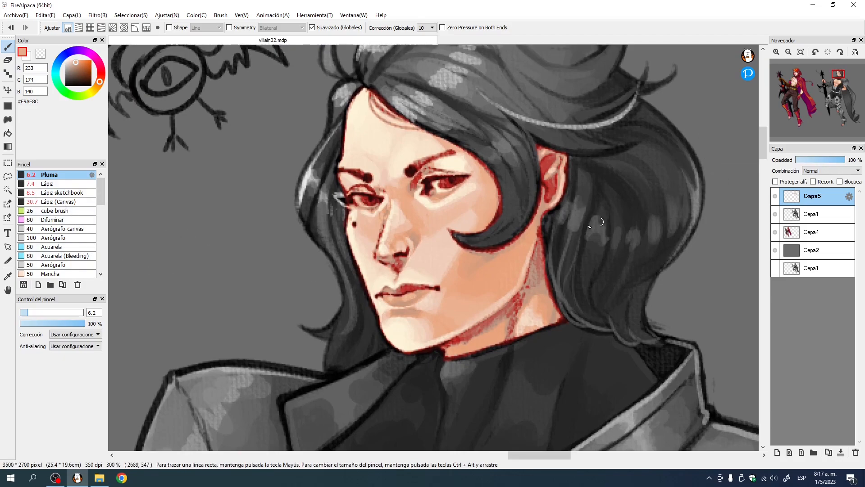
Step: Add a new layer above Capa5
{"action": "left_click", "coordinate": [777, 452]}
{"action": "left_click", "coordinate": [823, 172]}
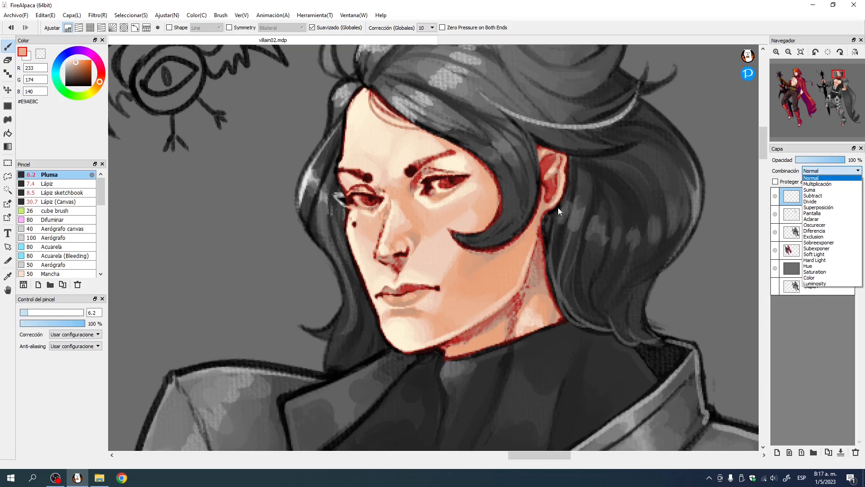
{"action": "key", "text": "Down"}
{"action": "key", "text": "Down"}
{"action": "key", "text": "Down"}
{"action": "key", "text": "Down"}
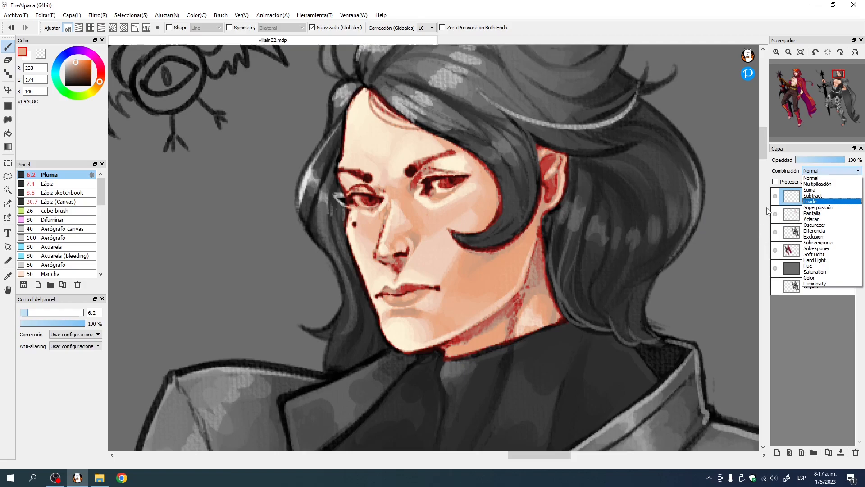
{"action": "left_click", "coordinate": [774, 171]}
{"action": "left_click", "coordinate": [832, 172]}
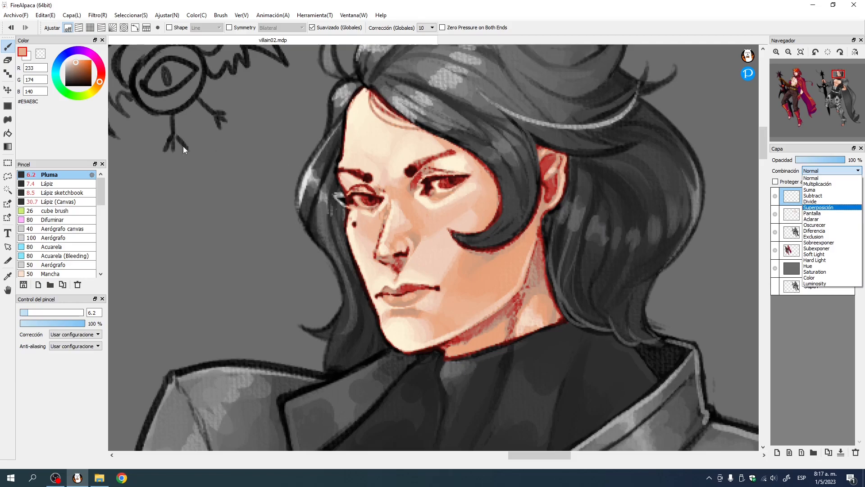
{"action": "left_click", "coordinate": [553, 32]}
{"action": "left_click_drag", "start_coordinate": [450, 264], "coordinate": [424, 193]}
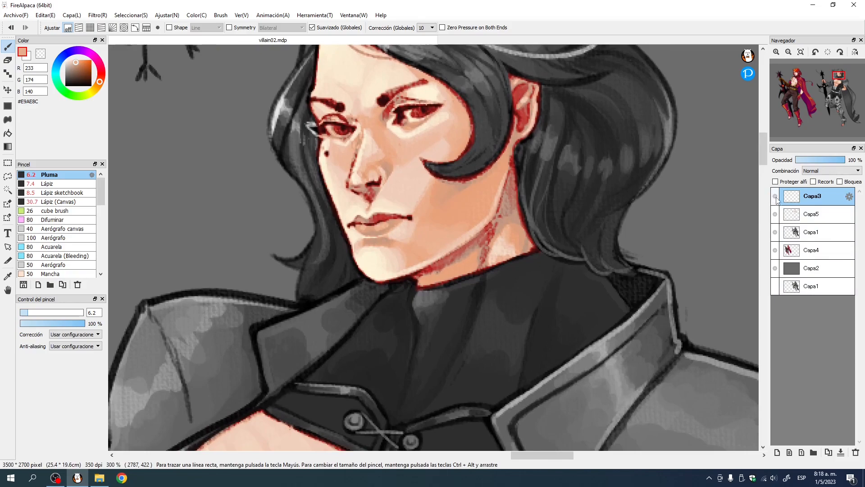
Step: Set the new layer's blending mode to Superposición and choose the Lápiz sketchbook brush with the pinkish colour #E98C8F
{"action": "left_click", "coordinate": [829, 171]}
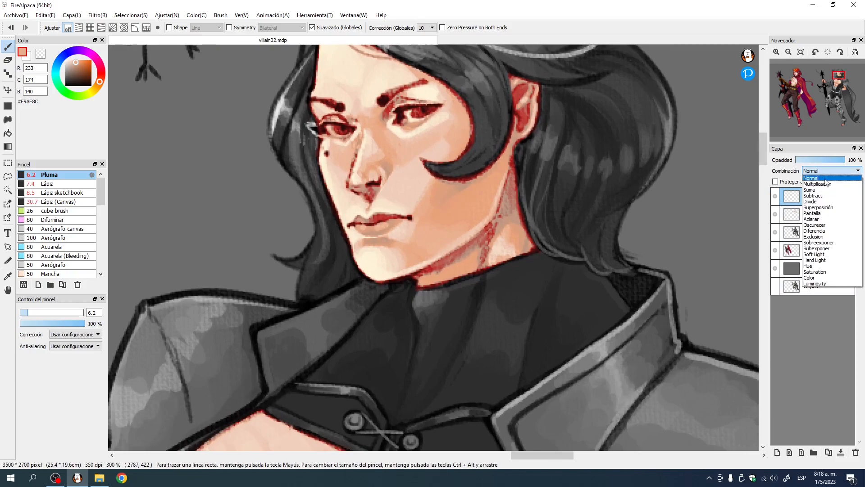
{"action": "left_click", "coordinate": [823, 207]}
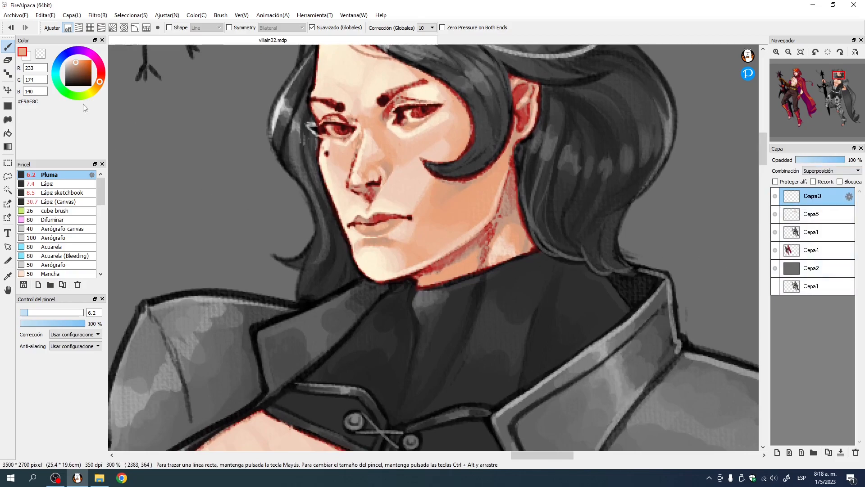
{"action": "left_click", "coordinate": [99, 72]}
{"action": "left_click", "coordinate": [68, 193]}
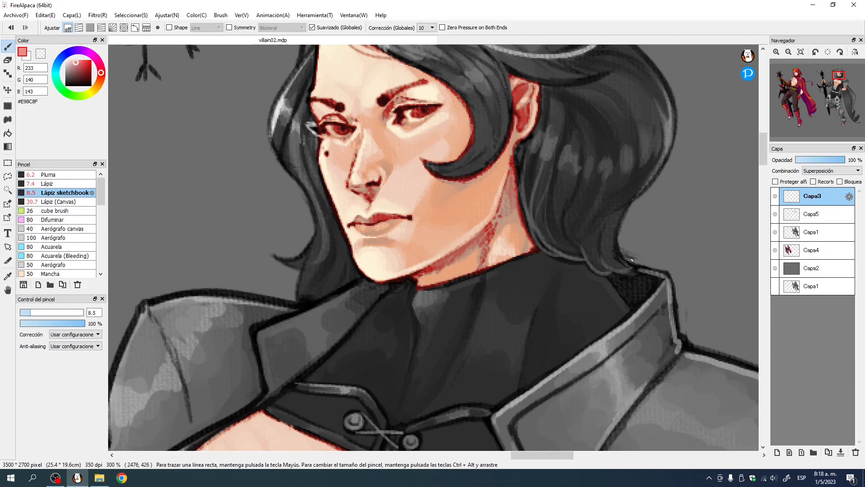
Step: Set the Lápiz sketchbook brush to size 17 and lower the Superposición layer's opacity to 42%
{"action": "left_click", "coordinate": [827, 172]}
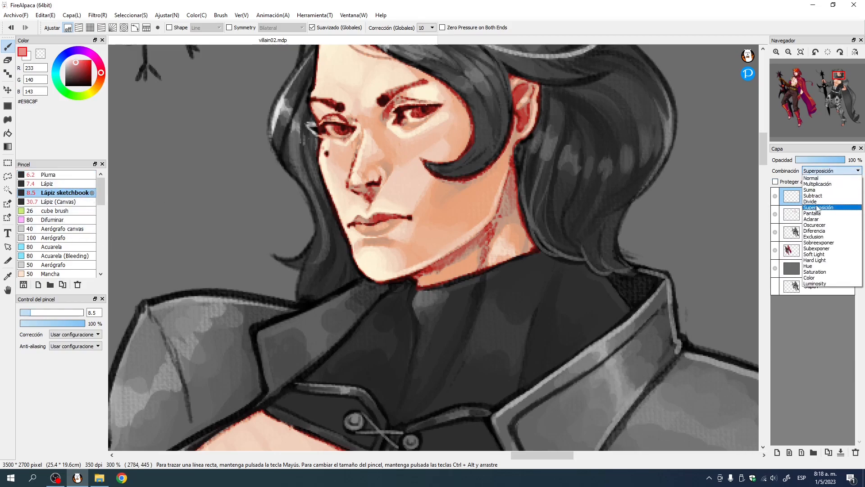
{"action": "left_click", "coordinate": [769, 182]}
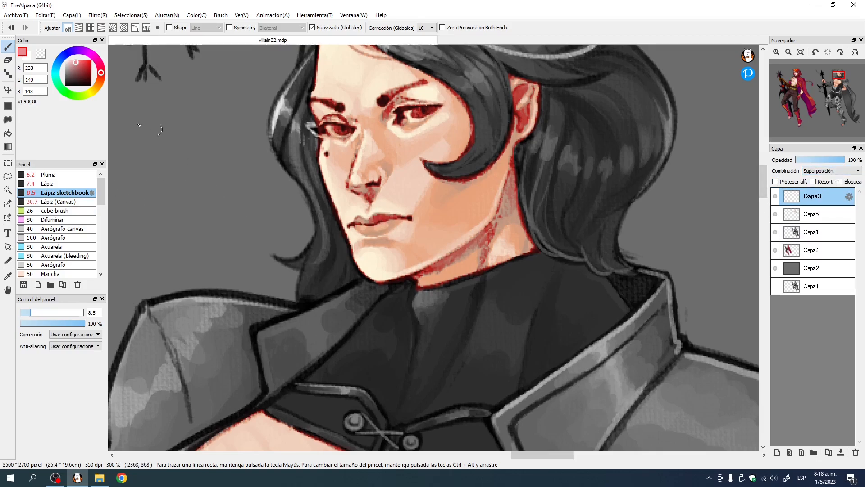
{"action": "left_click", "coordinate": [42, 312]}
{"action": "left_click", "coordinate": [777, 51]}
{"action": "left_click", "coordinate": [777, 52]}
{"action": "left_click_drag", "start_coordinate": [285, 197], "coordinate": [361, 241]}
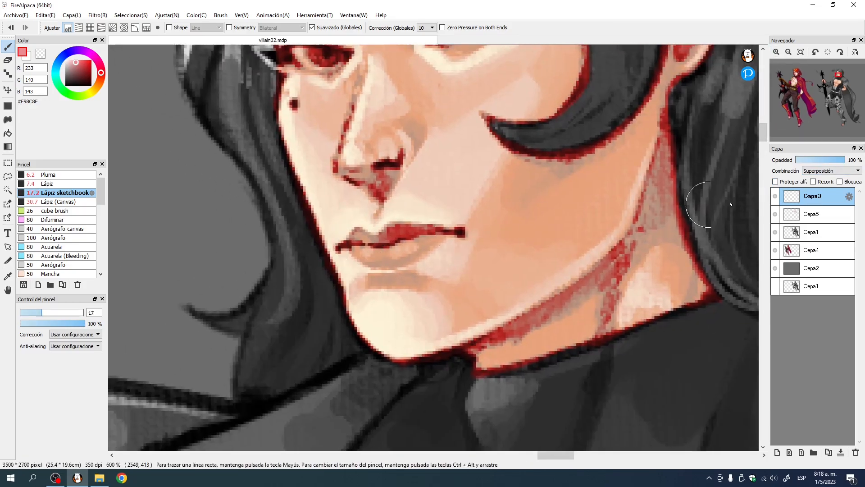
{"action": "left_click", "coordinate": [817, 160]}
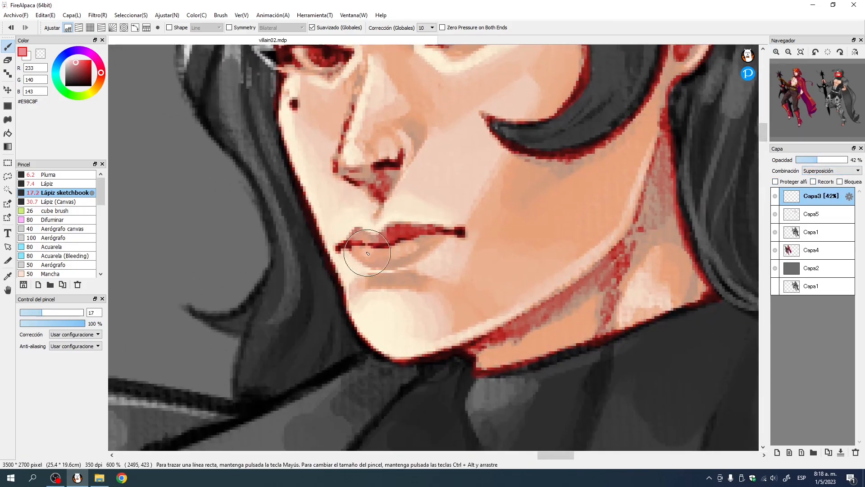
Step: Colour the villain's lips with the red #CA1F24 and reduce the brush size to 10.3
{"action": "left_click", "coordinate": [87, 65]}
{"action": "mouse_move", "coordinate": [411, 256]}
{"action": "left_mouse_down"}
{"action": "mouse_move", "coordinate": [364, 242]}
{"action": "mouse_move", "coordinate": [382, 236]}
{"action": "left_mouse_up"}
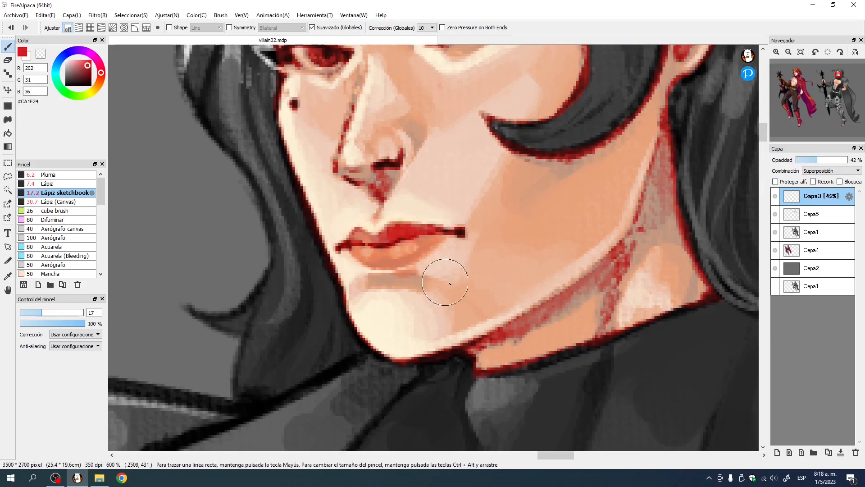
{"action": "left_click_drag", "start_coordinate": [448, 290], "coordinate": [402, 286], "text": "ctrl+alt"}
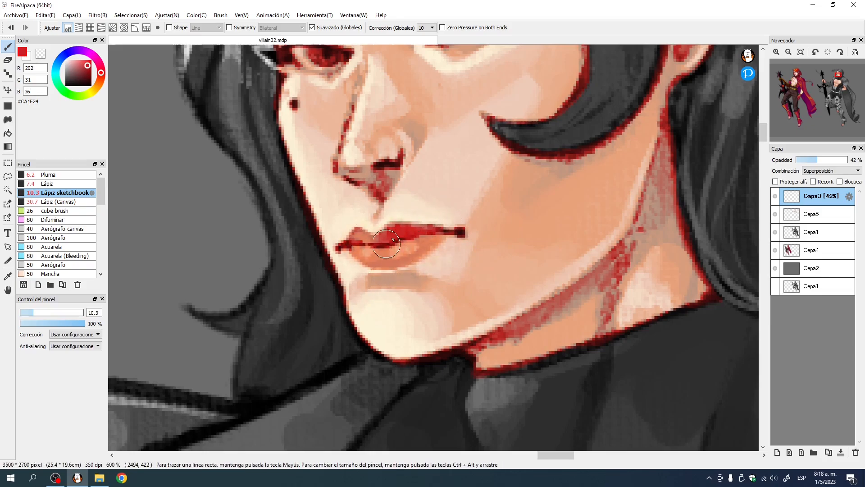
{"action": "left_click", "coordinate": [55, 478]}
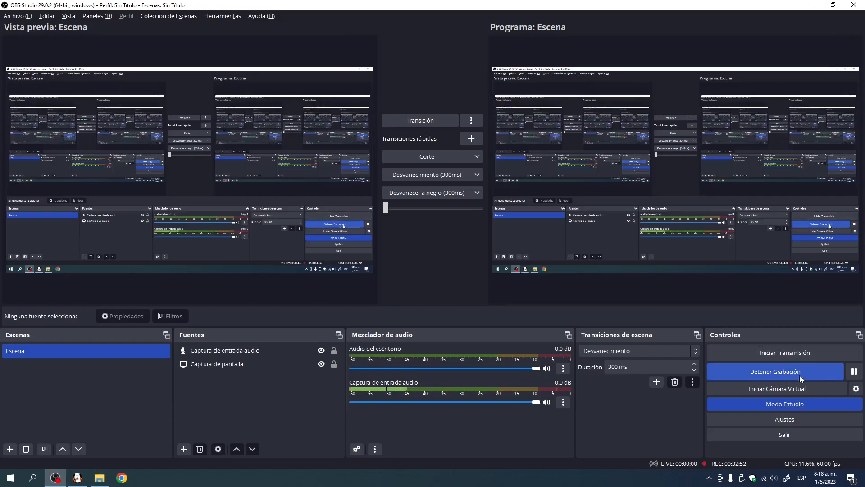
{"action": "key", "text": "alt+Tab"}
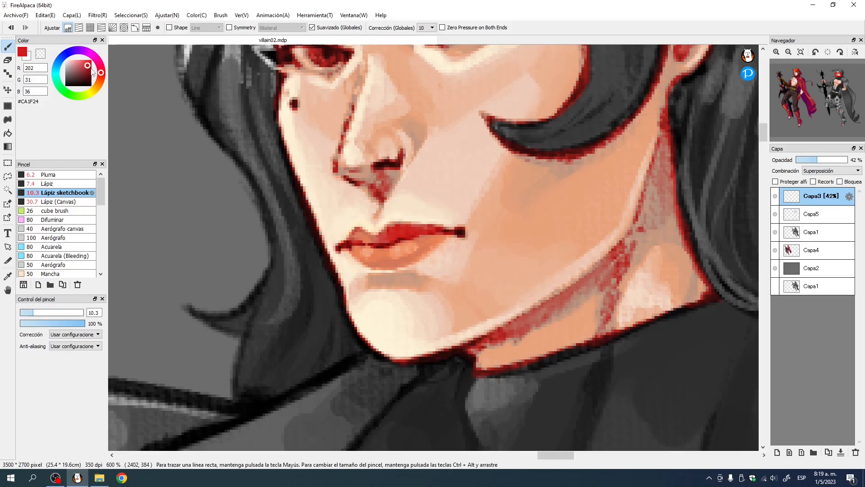
Step: Compare the face and lip colouring of the red-haired character with the villain's face
{"action": "left_click", "coordinate": [92, 68]}
{"action": "mouse_move", "coordinate": [829, 76]}
{"action": "left_click", "coordinate": [801, 51]}
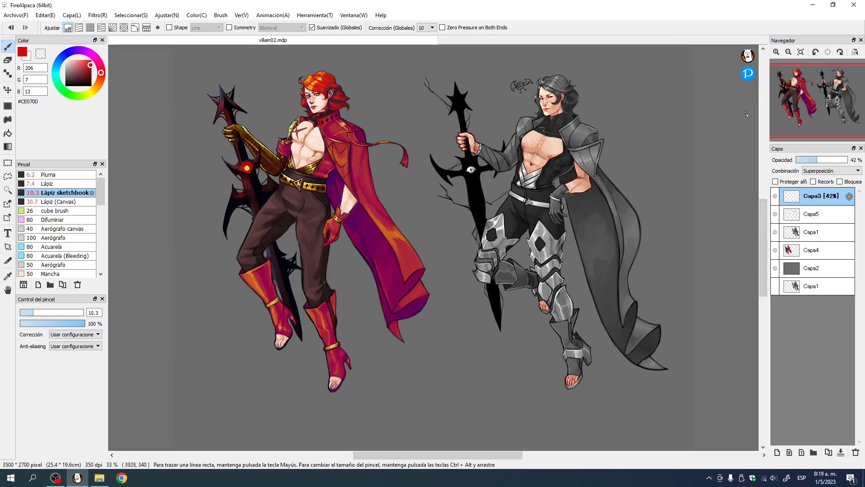
{"action": "left_click", "coordinate": [777, 51]}
{"action": "left_click", "coordinate": [776, 52]}
{"action": "left_click", "coordinate": [777, 51]}
{"action": "left_click", "coordinate": [795, 74]}
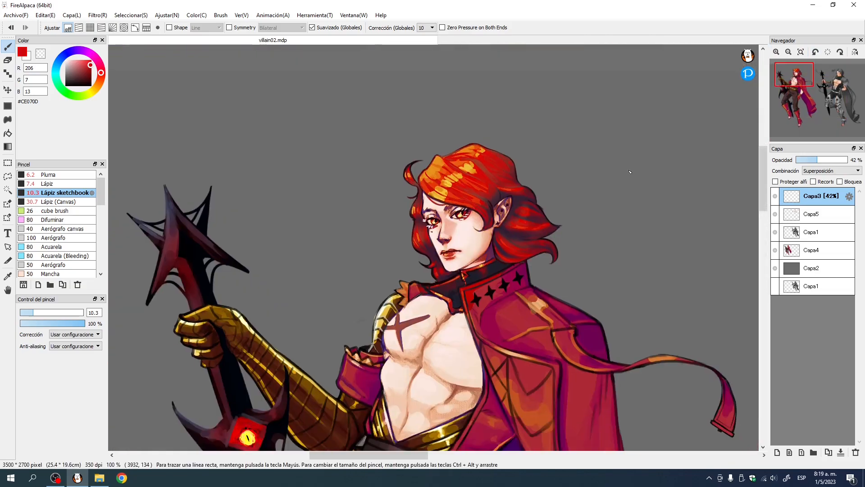
{"action": "left_click_drag", "start_coordinate": [629, 179], "coordinate": [596, 169]}
{"action": "left_click", "coordinate": [777, 52]}
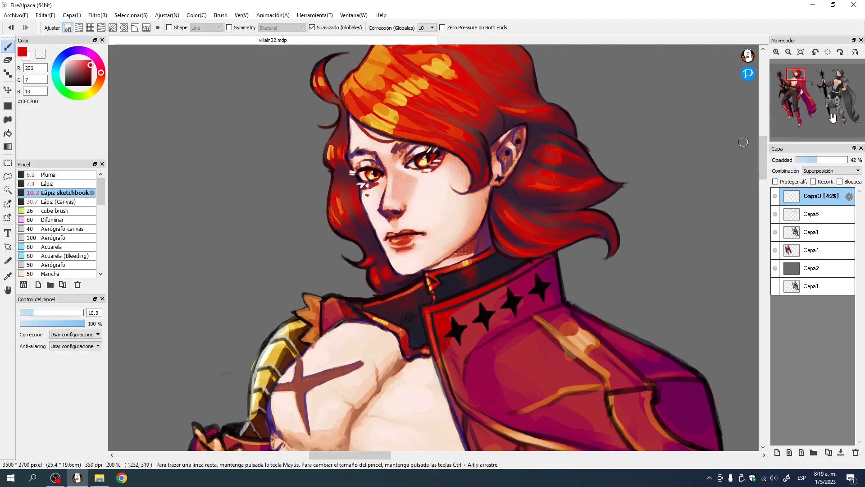
{"action": "left_click", "coordinate": [837, 79]}
{"action": "left_click_drag", "start_coordinate": [510, 160], "coordinate": [489, 273]}
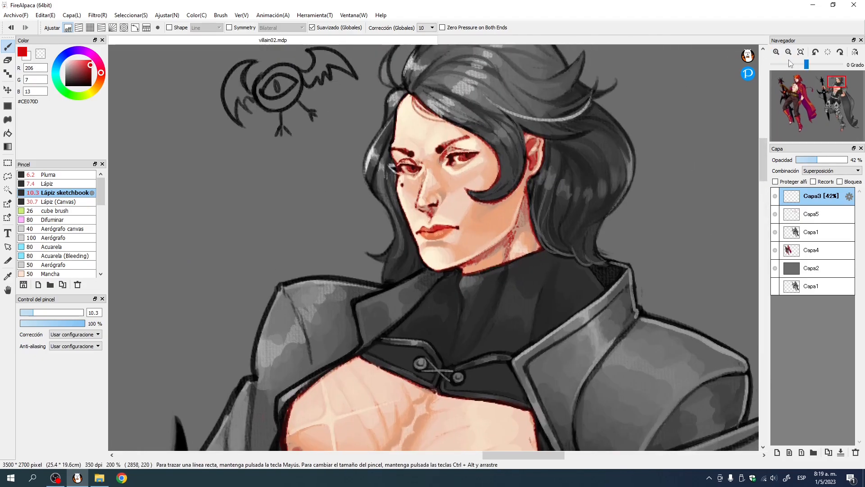
Step: Try more saturated reds on the villain's lips, such as #FF0008 and #FF004A, and undo the strokes
{"action": "left_click", "coordinate": [776, 52]}
{"action": "left_click_drag", "start_coordinate": [530, 217], "coordinate": [545, 295]}
{"action": "left_click", "coordinate": [91, 60]}
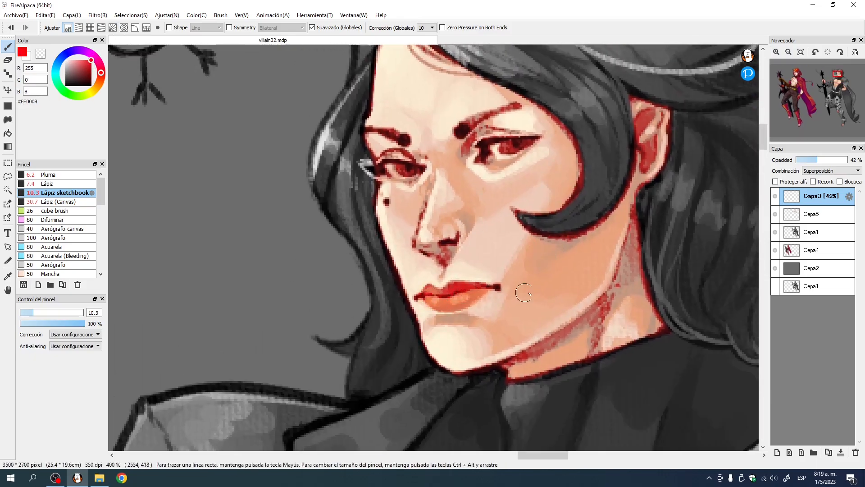
{"action": "left_click", "coordinate": [104, 82]}
{"action": "mouse_move", "coordinate": [439, 297]}
{"action": "left_mouse_down"}
{"action": "mouse_move", "coordinate": [461, 299]}
{"action": "mouse_move", "coordinate": [427, 295]}
{"action": "mouse_move", "coordinate": [480, 290]}
{"action": "left_mouse_up"}
{"action": "key", "text": "ctrl+z"}
{"action": "left_click", "coordinate": [101, 68]}
{"action": "key", "text": "ctrl+z"}
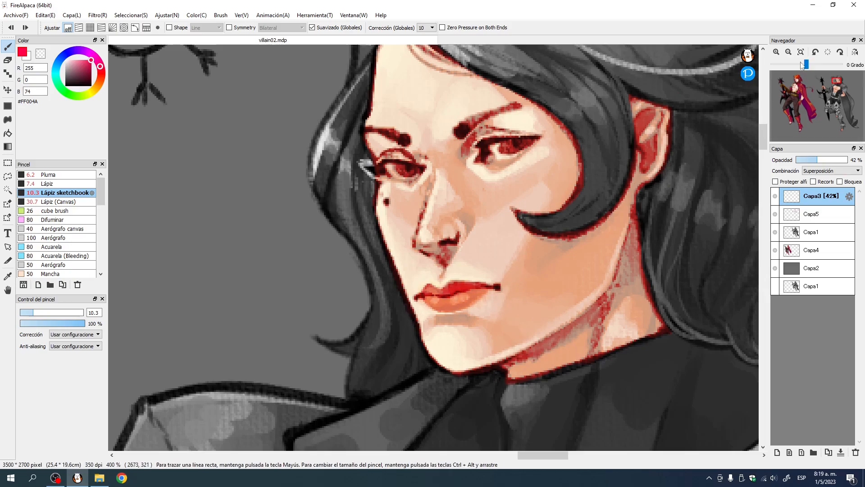
Step: Merge the lip colour layer Capa3 down into Capa5
{"action": "left_click", "coordinate": [841, 452]}
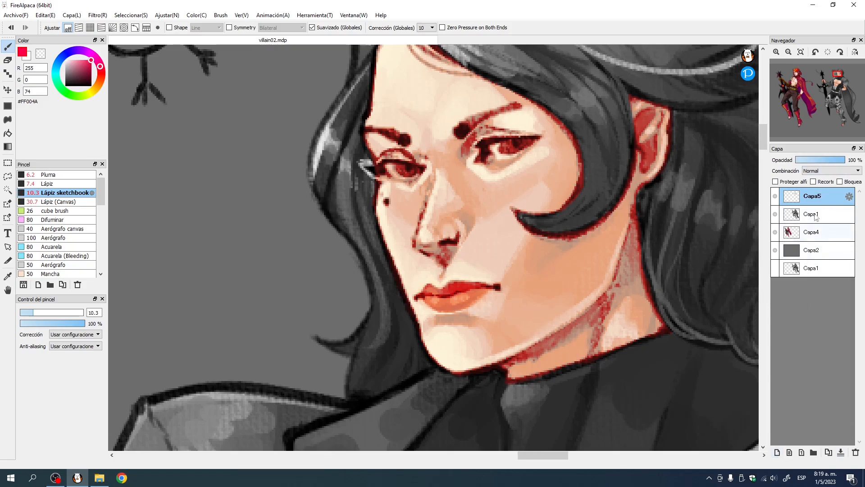
{"action": "left_click", "coordinate": [57, 481]}
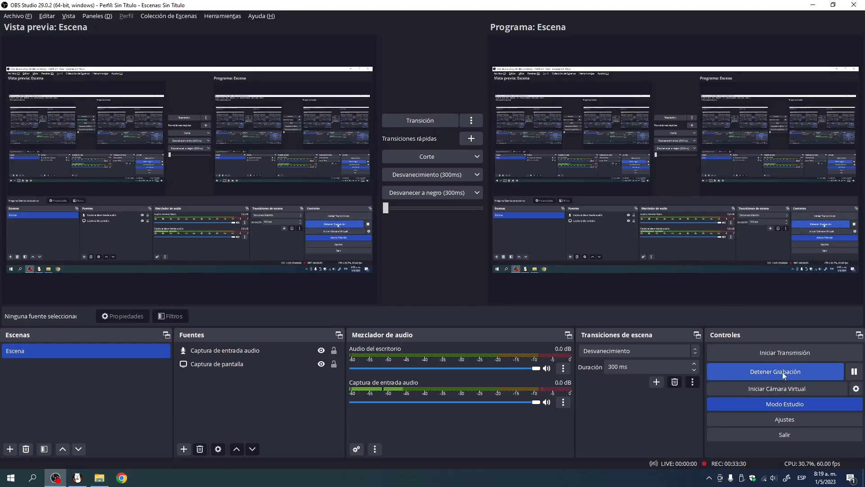
{"action": "left_click", "coordinate": [855, 371]}
{"action": "left_click", "coordinate": [854, 372]}
{"action": "left_click", "coordinate": [854, 371]}
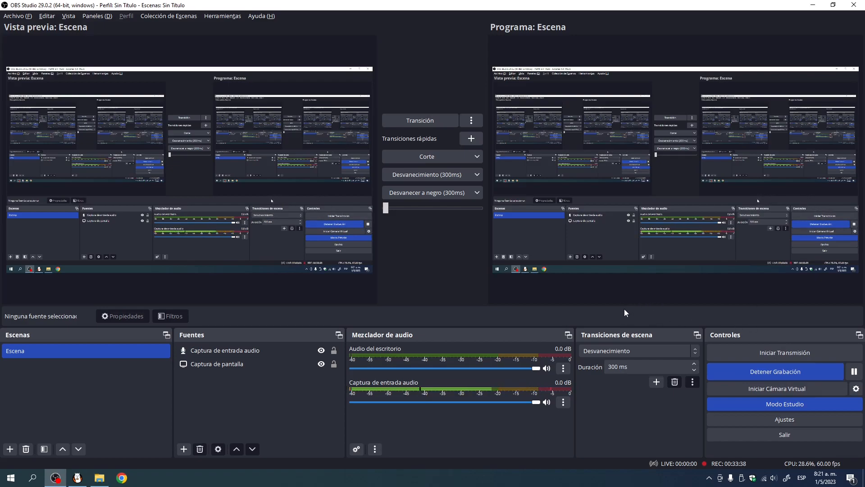
{"action": "key", "text": "alt+Tab"}
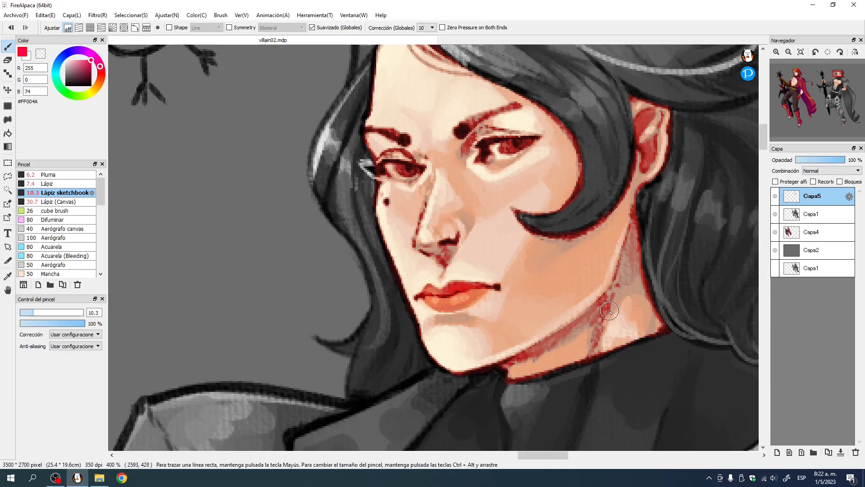
Step: Examine the villain's face up close and compare it with Capa5 hidden and shown
{"action": "key", "text": "space"}
{"action": "left_click_drag", "start_coordinate": [505, 187], "coordinate": [481, 245]}
{"action": "left_click_drag", "start_coordinate": [535, 285], "coordinate": [508, 253]}
{"action": "left_click_drag", "start_coordinate": [429, 208], "coordinate": [472, 250]}
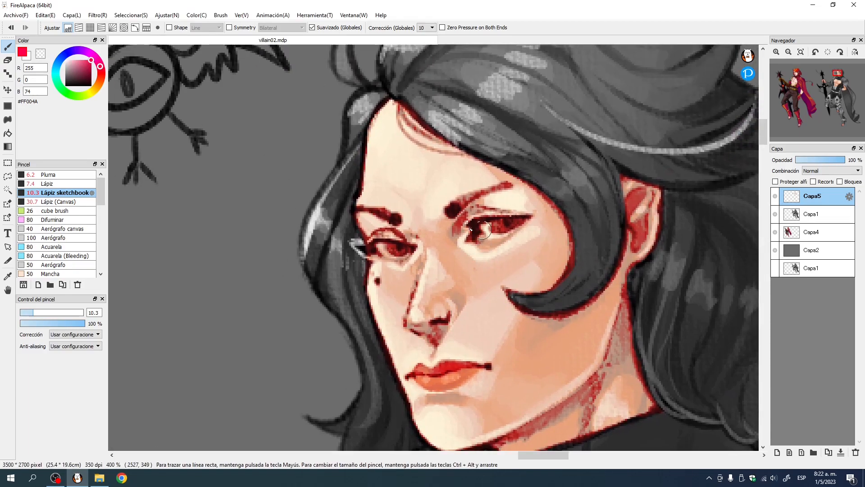
{"action": "left_click_drag", "start_coordinate": [801, 81], "coordinate": [798, 80]}
{"action": "left_click_drag", "start_coordinate": [556, 260], "coordinate": [661, 334]}
{"action": "left_click", "coordinate": [841, 75]}
{"action": "left_click_drag", "start_coordinate": [408, 214], "coordinate": [559, 266]}
{"action": "left_click_drag", "start_coordinate": [107, 73], "coordinate": [105, 78]}
{"action": "left_click", "coordinate": [775, 196]}
{"action": "left_click", "coordinate": [775, 196]}
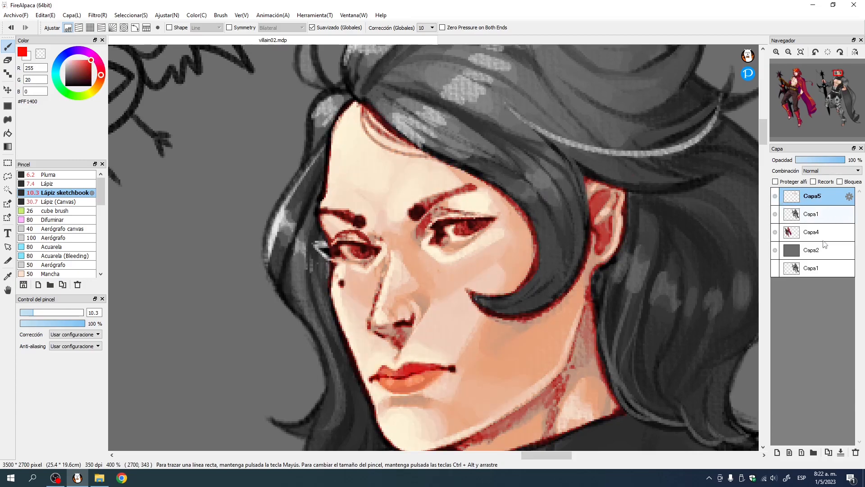
Step: Add a layer above Capa5 in Multiplicación mode at 47% opacity, and choose the dark red #B80E00 with brush size 5.9
{"action": "left_click", "coordinate": [780, 451]}
{"action": "left_click", "coordinate": [827, 171]}
{"action": "left_click", "coordinate": [826, 185]}
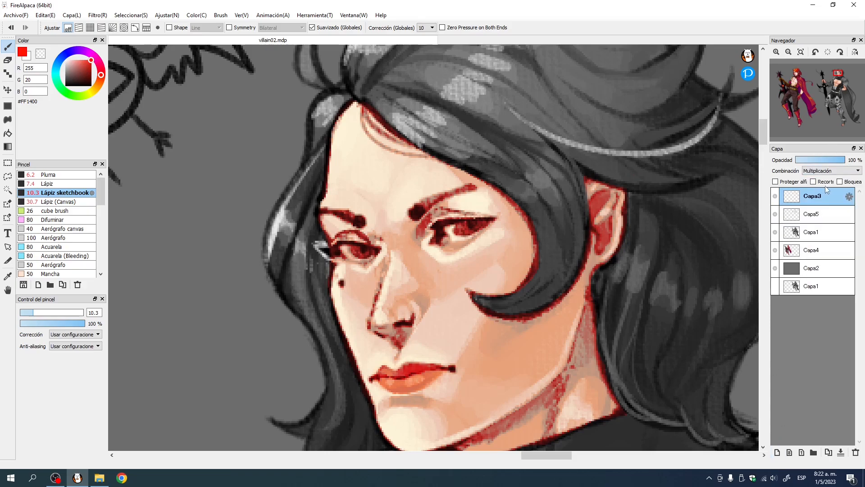
{"action": "left_click", "coordinate": [818, 160]}
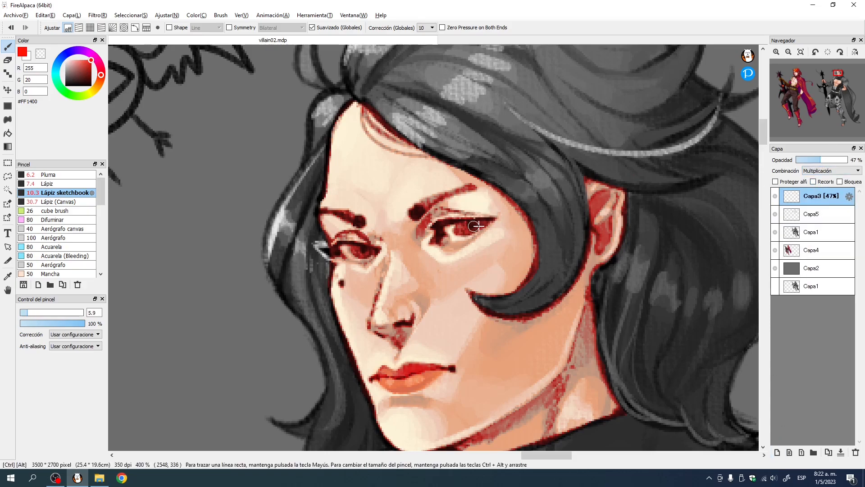
{"action": "left_click", "coordinate": [91, 68]}
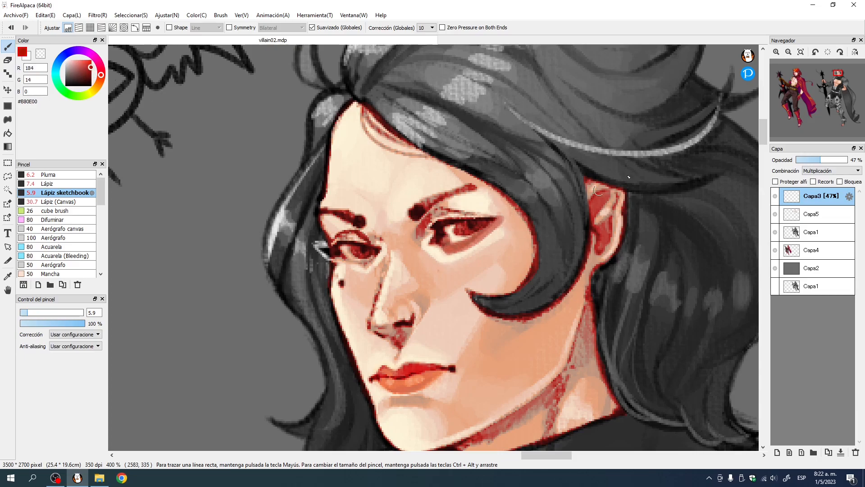
Step: Try shading beneath the villain's eyes with the reds #B80E00 and #FF0010
{"action": "mouse_move", "coordinate": [341, 259]}
{"action": "left_mouse_down"}
{"action": "mouse_move", "coordinate": [360, 270]}
{"action": "mouse_move", "coordinate": [382, 247]}
{"action": "left_mouse_up"}
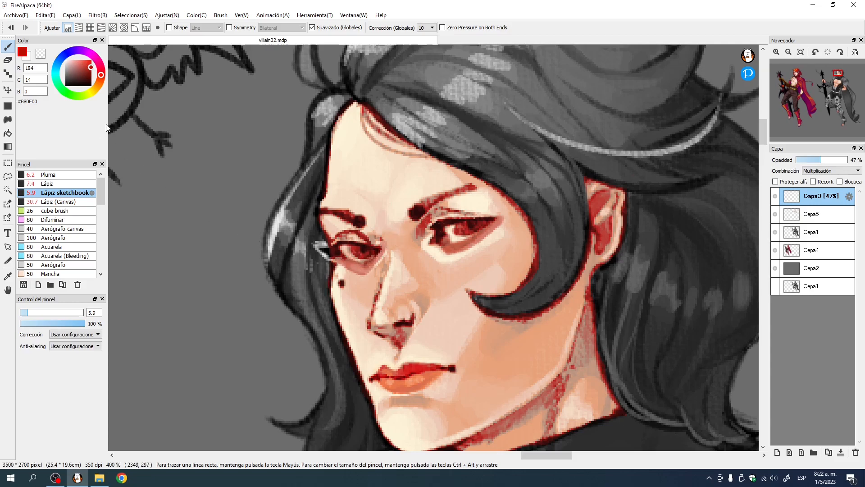
{"action": "mouse_move", "coordinate": [91, 78]}
{"action": "left_mouse_down"}
{"action": "mouse_move", "coordinate": [78, 63]}
{"action": "mouse_move", "coordinate": [102, 72]}
{"action": "left_mouse_up"}
{"action": "left_click", "coordinate": [101, 67]}
{"action": "mouse_move", "coordinate": [436, 234]}
{"action": "left_mouse_down"}
{"action": "mouse_move", "coordinate": [453, 250]}
{"action": "mouse_move", "coordinate": [507, 218]}
{"action": "left_mouse_up"}
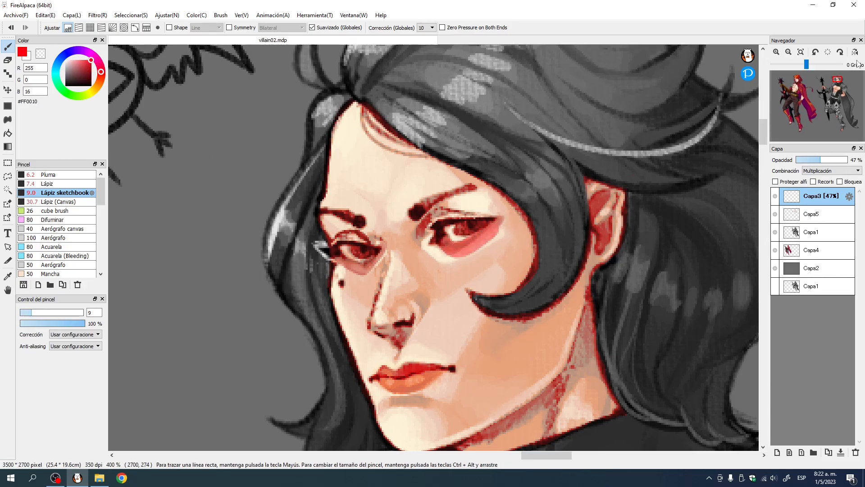
Step: Mirror the canvas view and try repainting the shading beneath both eyes with #FF0010 at brush size 7.3
{"action": "left_click", "coordinate": [855, 52]}
{"action": "left_click_drag", "start_coordinate": [420, 215], "coordinate": [436, 215], "text": "ctrl+alt"}
{"action": "mouse_move", "coordinate": [374, 214]}
{"action": "left_mouse_down"}
{"action": "mouse_move", "coordinate": [433, 208]}
{"action": "mouse_move", "coordinate": [447, 240]}
{"action": "left_mouse_up"}
{"action": "key", "text": "ctrl+z"}
{"action": "left_click_drag", "start_coordinate": [461, 284], "coordinate": [446, 284], "text": "ctrl+alt"}
{"action": "mouse_move", "coordinate": [373, 226]}
{"action": "left_mouse_down"}
{"action": "mouse_move", "coordinate": [414, 252]}
{"action": "mouse_move", "coordinate": [436, 236]}
{"action": "left_mouse_up"}
{"action": "mouse_move", "coordinate": [488, 253]}
{"action": "left_mouse_down"}
{"action": "mouse_move", "coordinate": [508, 273]}
{"action": "mouse_move", "coordinate": [534, 252]}
{"action": "left_mouse_up"}
{"action": "mouse_move", "coordinate": [479, 241]}
{"action": "left_mouse_down"}
{"action": "mouse_move", "coordinate": [525, 263]}
{"action": "mouse_move", "coordinate": [487, 250]}
{"action": "left_mouse_up"}
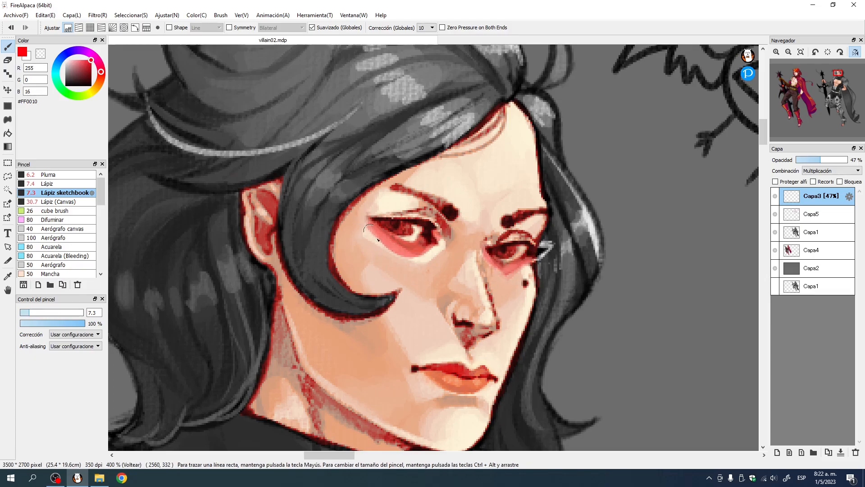
Step: Retry the under-eye shading at brush size 10.5, undo the red strokes and restore the unmirrored view
{"action": "key", "text": "ctrl+z"}
{"action": "left_click_drag", "start_coordinate": [523, 361], "coordinate": [536, 372], "text": "ctrl+alt"}
{"action": "mouse_move", "coordinate": [373, 236]}
{"action": "left_mouse_down"}
{"action": "mouse_move", "coordinate": [406, 247]}
{"action": "mouse_move", "coordinate": [434, 239]}
{"action": "left_mouse_up"}
{"action": "mouse_move", "coordinate": [483, 248]}
{"action": "left_mouse_down"}
{"action": "mouse_move", "coordinate": [512, 264]}
{"action": "mouse_move", "coordinate": [497, 277]}
{"action": "mouse_move", "coordinate": [468, 258]}
{"action": "mouse_move", "coordinate": [493, 271]}
{"action": "mouse_move", "coordinate": [369, 235]}
{"action": "mouse_move", "coordinate": [516, 252]}
{"action": "left_mouse_up"}
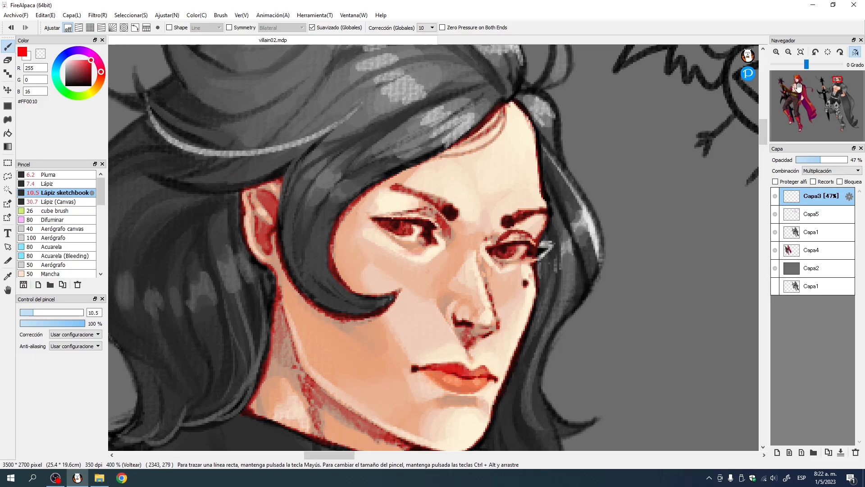
{"action": "left_click", "coordinate": [855, 52]}
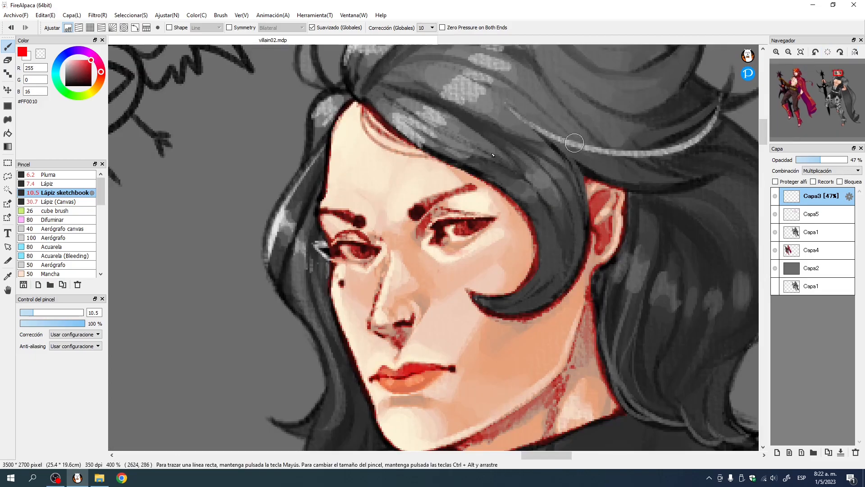
Step: Shade around both of the villain's eyes in dark grey #363636, using the Lápiz (Canvas) brush at size 3.7
{"action": "left_click", "coordinate": [66, 203]}
{"action": "mouse_move", "coordinate": [75, 74]}
{"action": "left_mouse_down"}
{"action": "mouse_move", "coordinate": [56, 75]}
{"action": "mouse_move", "coordinate": [63, 80]}
{"action": "left_mouse_up"}
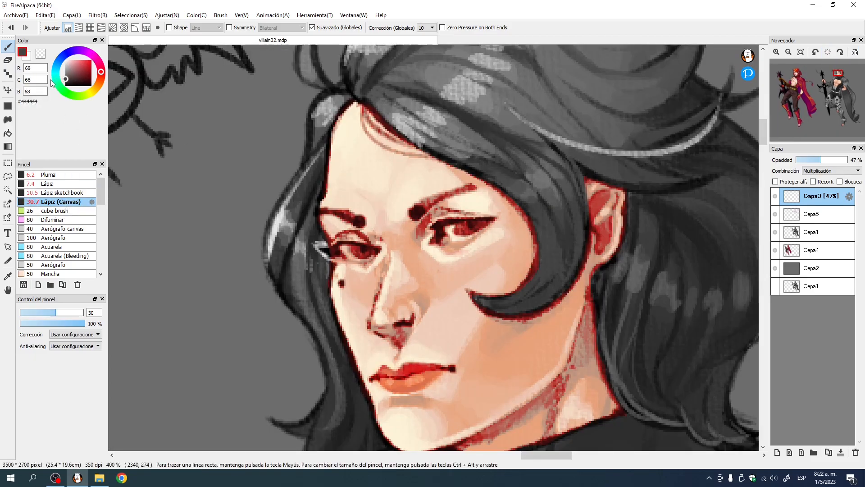
{"action": "left_click", "coordinate": [777, 51]}
{"action": "mouse_move", "coordinate": [544, 273]}
{"action": "left_mouse_down", "text": "ctrl+alt"}
{"action": "mouse_move", "coordinate": [427, 246]}
{"action": "mouse_move", "coordinate": [527, 204]}
{"action": "left_mouse_up", "text": "ctrl+alt"}
{"action": "mouse_move", "coordinate": [441, 224]}
{"action": "left_mouse_down"}
{"action": "mouse_move", "coordinate": [438, 202]}
{"action": "mouse_move", "coordinate": [521, 202]}
{"action": "left_mouse_up"}
{"action": "left_click_drag", "start_coordinate": [434, 206], "coordinate": [473, 196]}
{"action": "mouse_move", "coordinate": [282, 245]}
{"action": "left_mouse_down"}
{"action": "mouse_move", "coordinate": [298, 231]}
{"action": "mouse_move", "coordinate": [339, 242]}
{"action": "left_mouse_up"}
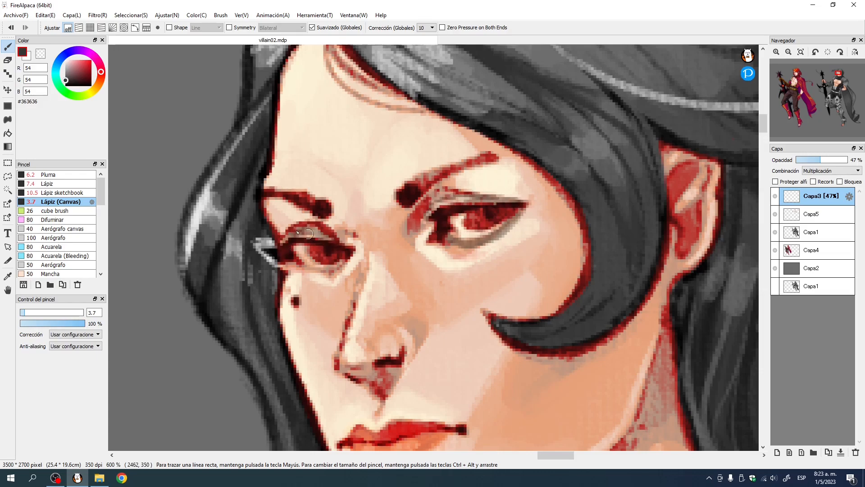
{"action": "mouse_move", "coordinate": [292, 262]}
{"action": "left_mouse_down"}
{"action": "mouse_move", "coordinate": [334, 272]}
{"action": "mouse_move", "coordinate": [353, 251]}
{"action": "left_mouse_up"}
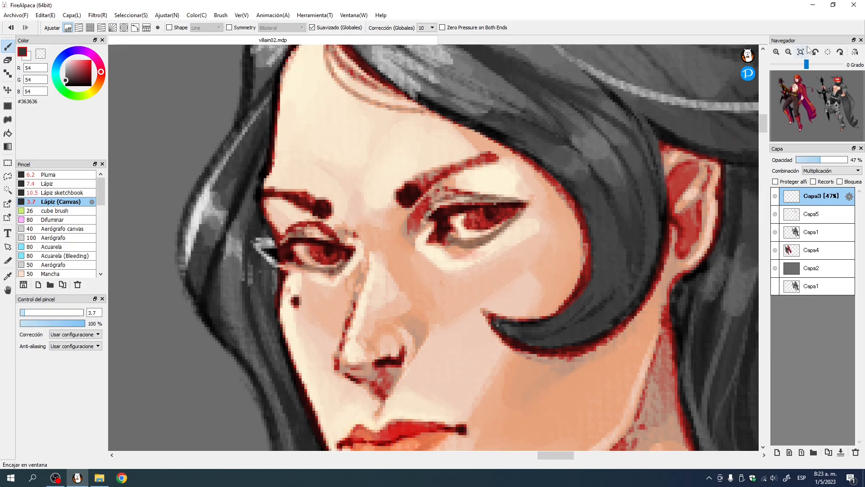
Step: Review the eye shading against the whole illustration and again close up on the villain's face
{"action": "left_click", "coordinate": [801, 52]}
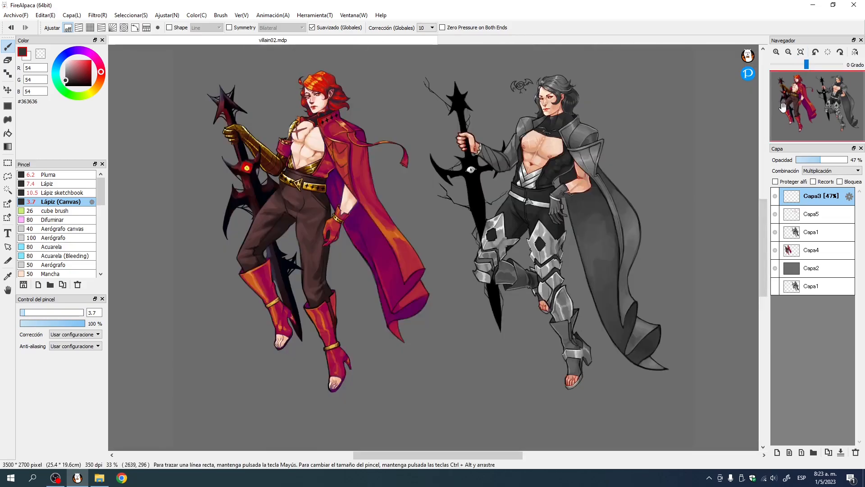
{"action": "left_click", "coordinate": [776, 52]}
{"action": "left_click", "coordinate": [776, 52]}
{"action": "left_click", "coordinate": [776, 52]}
{"action": "left_click", "coordinate": [777, 51]}
{"action": "left_click", "coordinate": [776, 52]}
{"action": "left_click", "coordinate": [776, 52]}
{"action": "left_click_drag", "start_coordinate": [834, 80], "coordinate": [836, 90]}
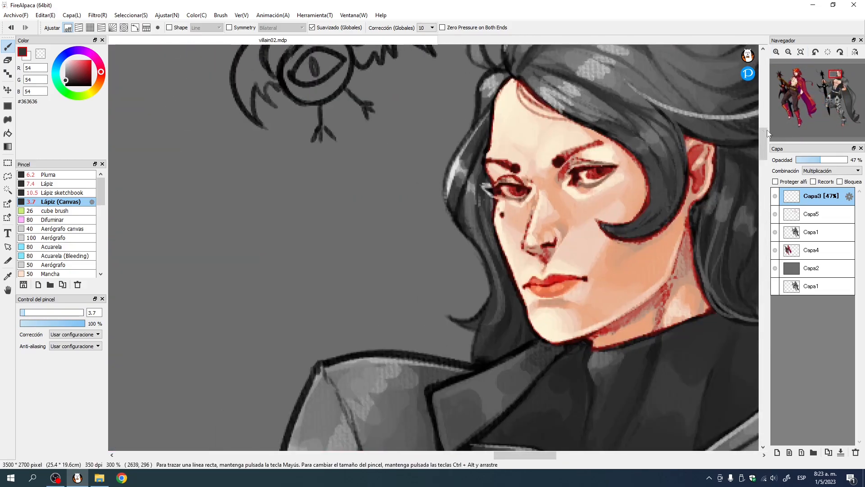
{"action": "left_click", "coordinate": [776, 52]}
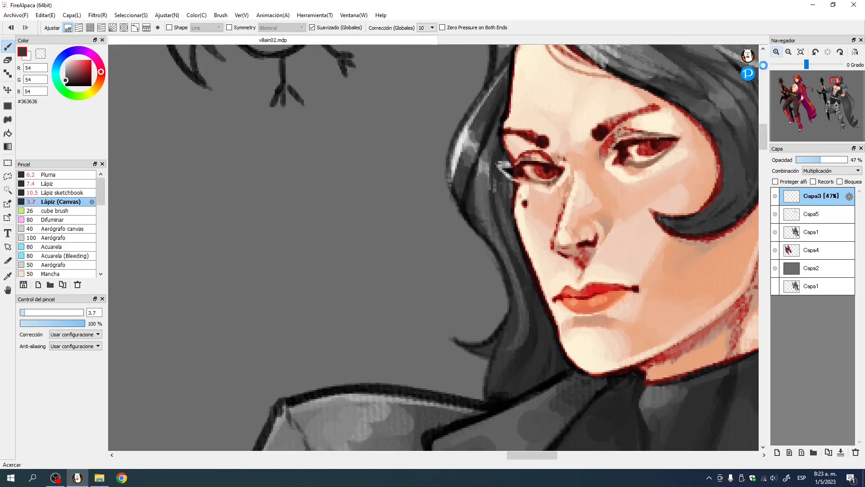
{"action": "left_click", "coordinate": [837, 78]}
Step: Paint red #FF0010 eye shadow between the outer eye corner and the hair lock, using Lápiz (Canvas) at size 5.5
{"action": "left_click", "coordinate": [91, 61]}
{"action": "left_click_drag", "start_coordinate": [113, 43], "coordinate": [118, 40]}
{"action": "mouse_move", "coordinate": [454, 222]}
{"action": "left_mouse_down", "text": "ctrl+alt"}
{"action": "mouse_move", "coordinate": [469, 223]}
{"action": "mouse_move", "coordinate": [469, 231]}
{"action": "left_mouse_up", "text": "ctrl+alt"}
{"action": "mouse_move", "coordinate": [502, 187]}
{"action": "left_mouse_down"}
{"action": "mouse_move", "coordinate": [482, 233]}
{"action": "mouse_move", "coordinate": [501, 174]}
{"action": "mouse_move", "coordinate": [457, 207]}
{"action": "mouse_move", "coordinate": [500, 171]}
{"action": "mouse_move", "coordinate": [485, 183]}
{"action": "mouse_move", "coordinate": [509, 220]}
{"action": "mouse_move", "coordinate": [478, 235]}
{"action": "left_mouse_up"}
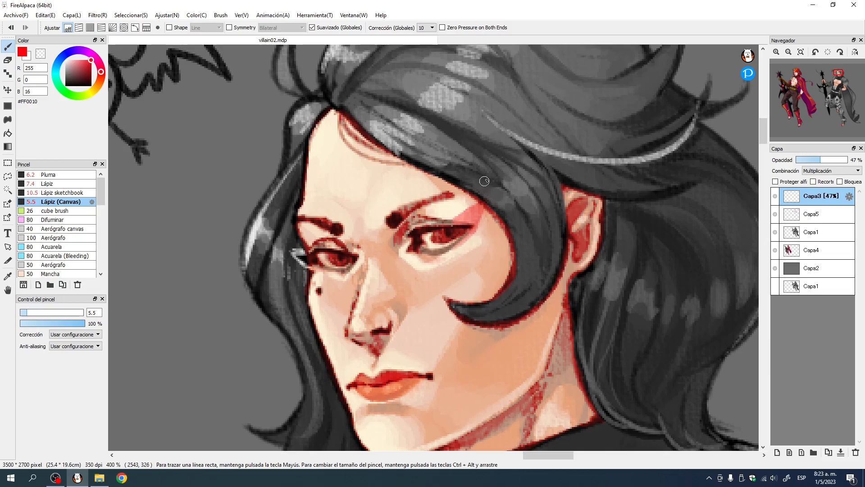
Step: Paint red #FF0010 shading at the inner corners of both eyes with Lápiz (Canvas) at size 3.8, and merge the shading layer into Capa5
{"action": "left_click", "coordinate": [855, 52]}
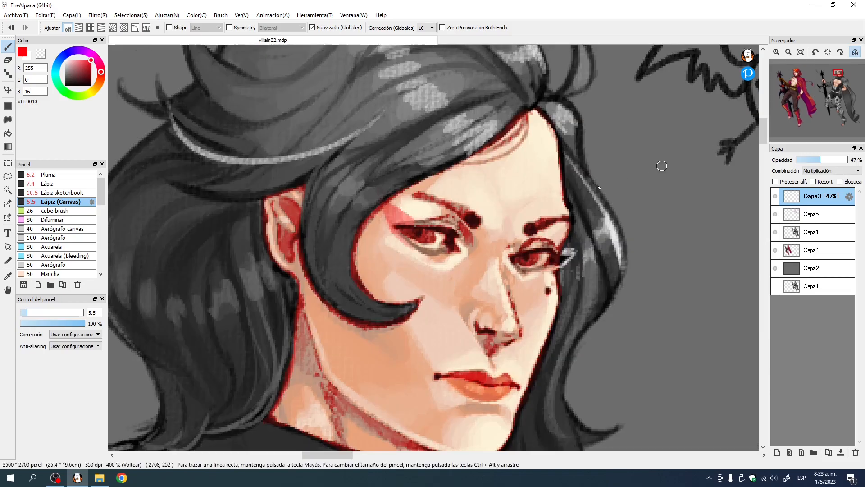
{"action": "mouse_move", "coordinate": [566, 254]}
{"action": "left_mouse_down", "text": "ctrl+alt"}
{"action": "mouse_move", "coordinate": [551, 249]}
{"action": "mouse_move", "coordinate": [565, 236]}
{"action": "left_mouse_up", "text": "ctrl+alt"}
{"action": "left_click_drag", "start_coordinate": [464, 254], "coordinate": [468, 263]}
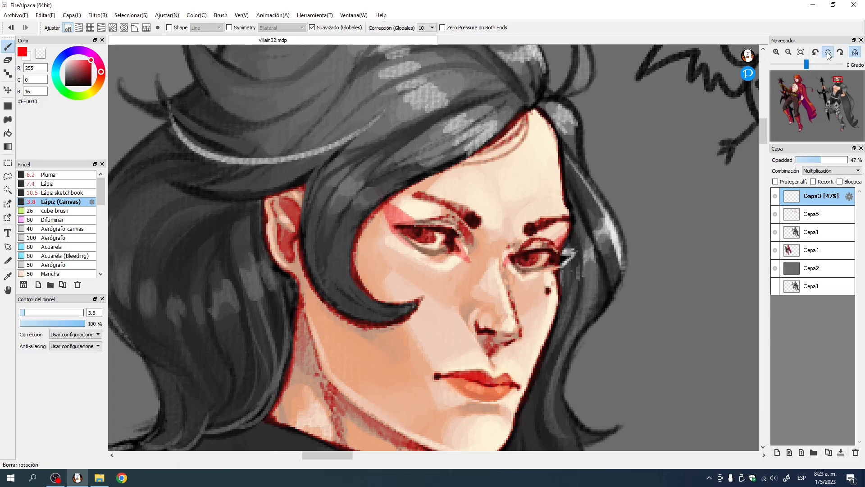
{"action": "left_click", "coordinate": [855, 51]}
{"action": "left_click_drag", "start_coordinate": [431, 233], "coordinate": [452, 233]}
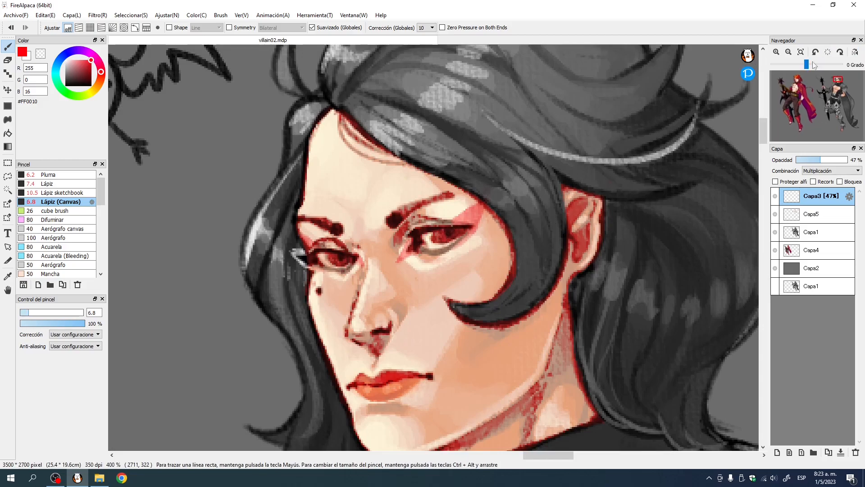
{"action": "key", "text": "ctrl+0"}
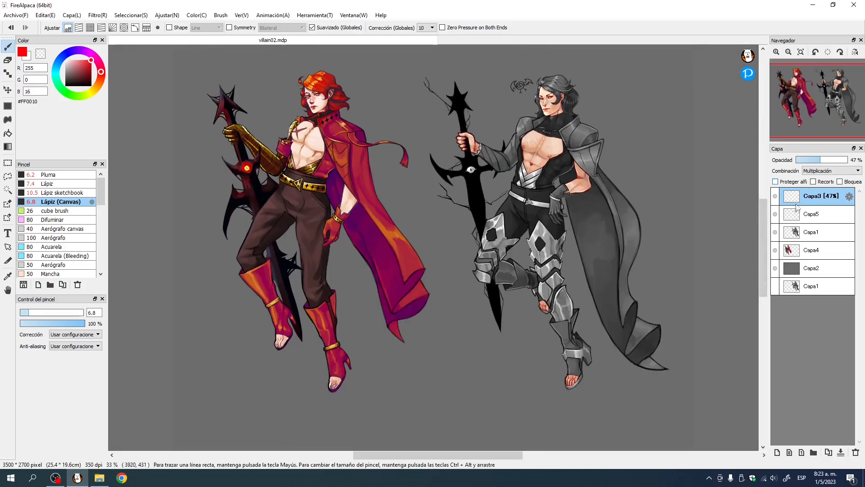
{"action": "left_click", "coordinate": [841, 452]}
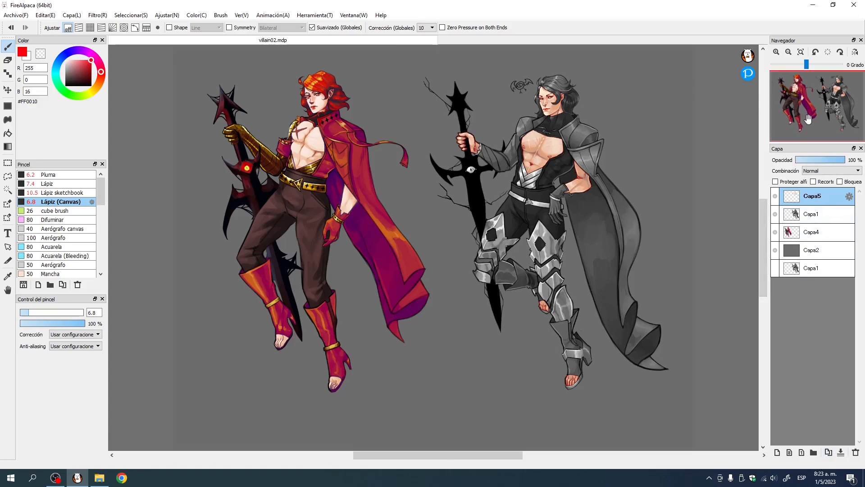
Step: Compare the villain's face close up with the red-haired coloured character's face
{"action": "left_click", "coordinate": [777, 51]}
{"action": "left_click", "coordinate": [777, 52]}
{"action": "left_click_drag", "start_coordinate": [640, 100], "coordinate": [423, 334]}
{"action": "left_click_drag", "start_coordinate": [596, 170], "coordinate": [574, 210]}
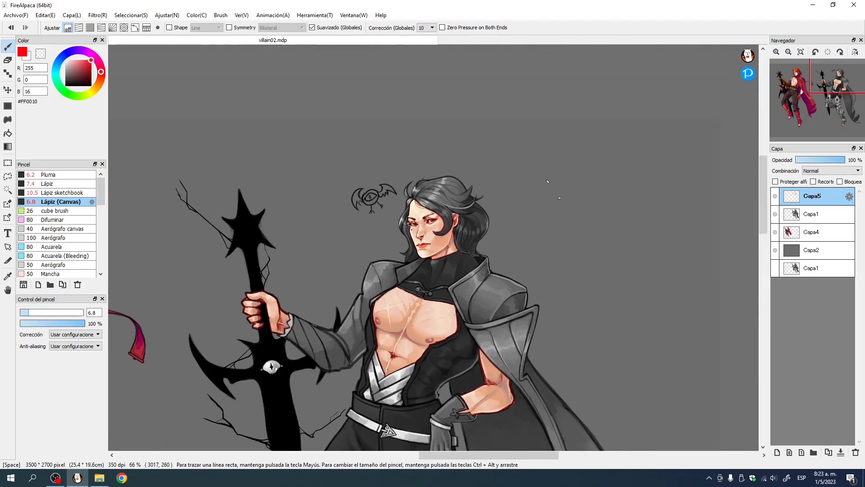
{"action": "left_click", "coordinate": [776, 52]}
{"action": "left_click", "coordinate": [776, 52]}
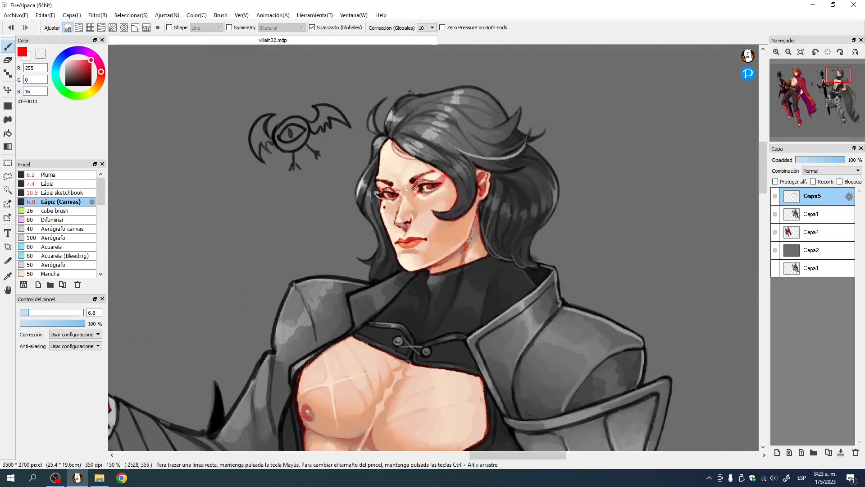
{"action": "left_click", "coordinate": [793, 81]}
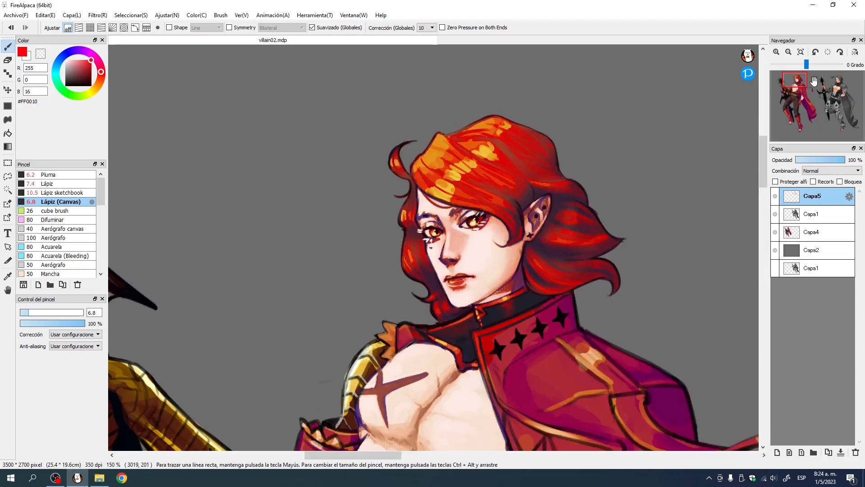
{"action": "left_click", "coordinate": [839, 82]}
{"action": "mouse_move", "coordinate": [516, 253]}
{"action": "left_mouse_down"}
{"action": "mouse_move", "coordinate": [547, 189]}
{"action": "mouse_move", "coordinate": [519, 255]}
{"action": "left_mouse_up"}
Step: Lasso the villain's hair, sword-arm sleeve and coat shoulders freehand, leaving out the face and bare chest
{"action": "left_click", "coordinate": [7, 176]}
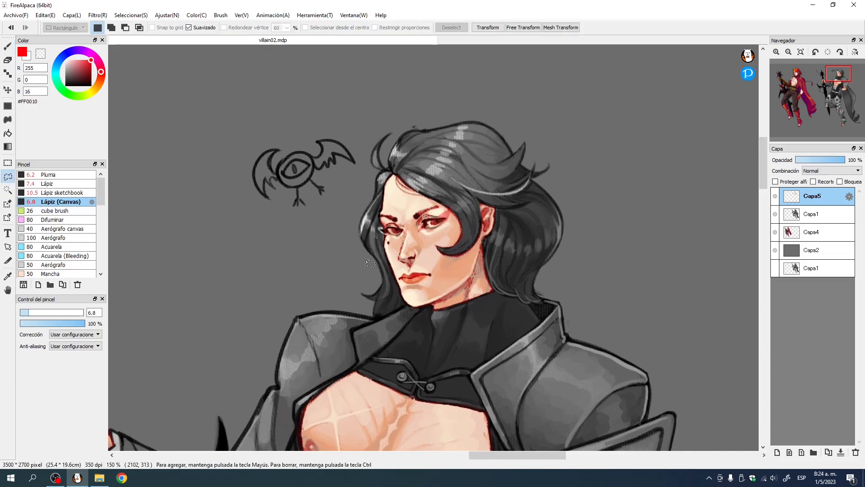
{"action": "mouse_move", "coordinate": [349, 263]}
{"action": "left_mouse_down"}
{"action": "mouse_move", "coordinate": [371, 152]}
{"action": "mouse_move", "coordinate": [427, 101]}
{"action": "mouse_move", "coordinate": [571, 148]}
{"action": "mouse_move", "coordinate": [581, 241]}
{"action": "mouse_move", "coordinate": [555, 267]}
{"action": "left_mouse_up"}
{"action": "key", "text": "ctrl+z"}
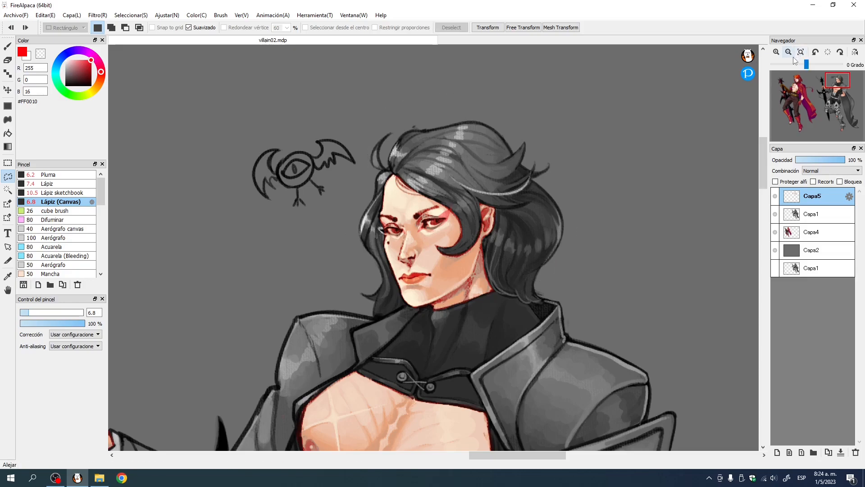
{"action": "left_click", "coordinate": [801, 54]}
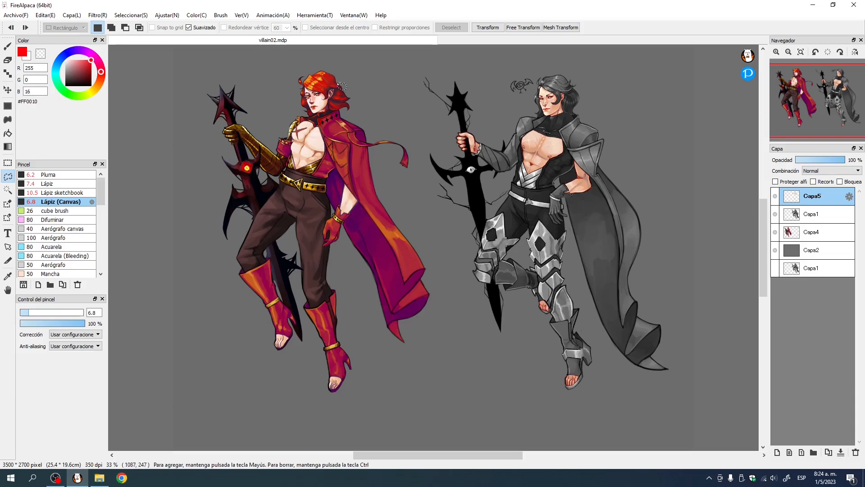
{"action": "left_click", "coordinate": [776, 52]}
{"action": "left_click", "coordinate": [776, 52]}
{"action": "left_click", "coordinate": [776, 51]}
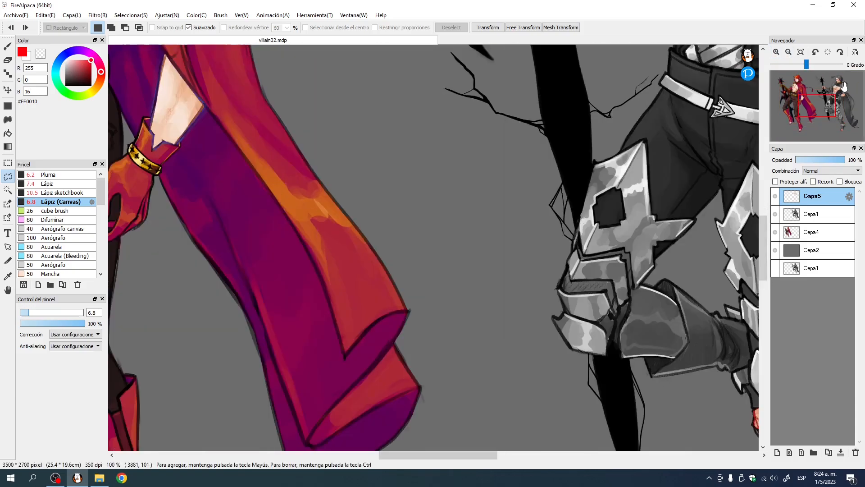
{"action": "left_click", "coordinate": [841, 80]}
{"action": "left_click_drag", "start_coordinate": [419, 213], "coordinate": [514, 194]}
{"action": "mouse_move", "coordinate": [545, 218]}
{"action": "left_mouse_down"}
{"action": "mouse_move", "coordinate": [538, 113]}
{"action": "mouse_move", "coordinate": [451, 48]}
{"action": "mouse_move", "coordinate": [380, 96]}
{"action": "left_mouse_up"}
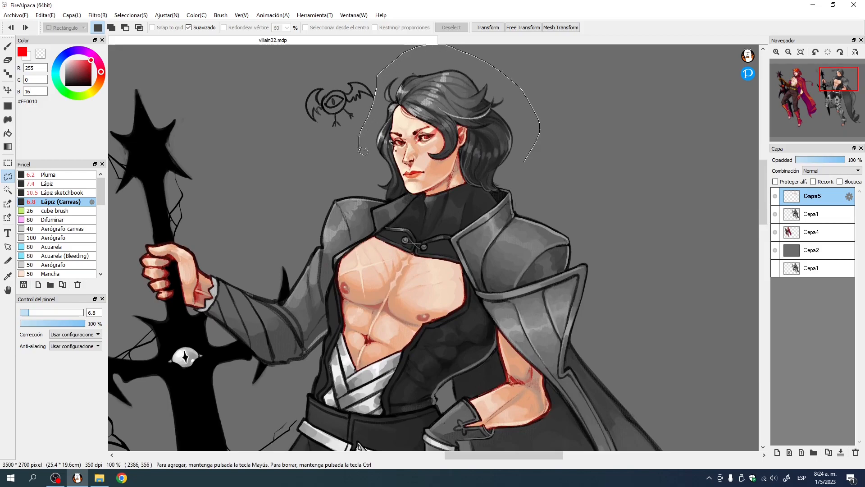
{"action": "left_click_drag", "start_coordinate": [296, 233], "coordinate": [220, 266]}
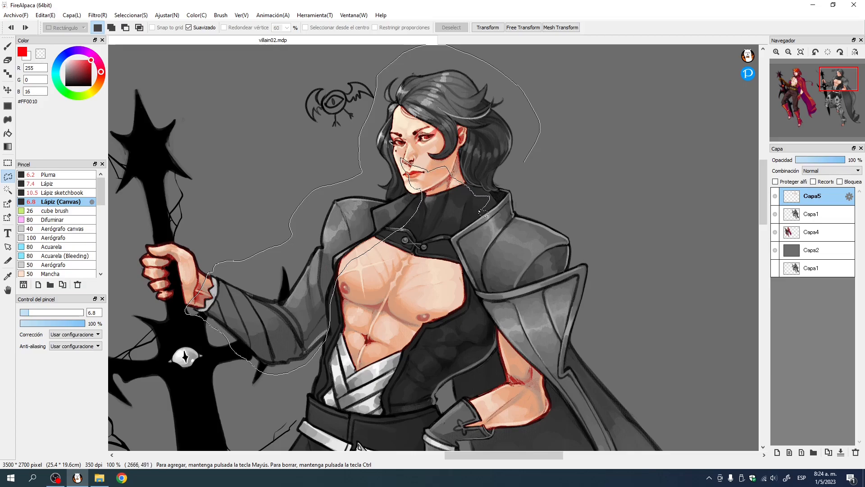
{"action": "mouse_move", "coordinate": [495, 347]}
{"action": "left_mouse_down"}
{"action": "mouse_move", "coordinate": [579, 202]}
{"action": "mouse_move", "coordinate": [528, 165]}
{"action": "left_mouse_up"}
{"action": "left_click_drag", "start_coordinate": [569, 303], "coordinate": [493, 204]}
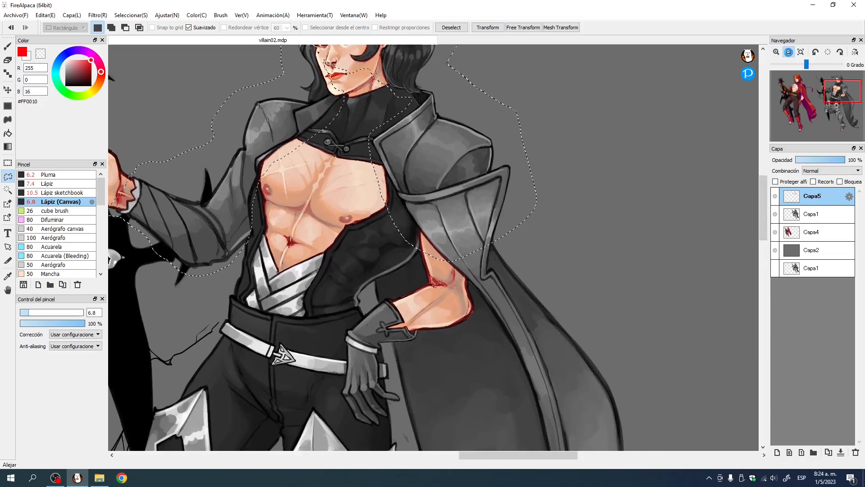
Step: Add the gloved hand on the hip and the whole cape to the freehand selection
{"action": "left_click", "coordinate": [789, 51]}
{"action": "scroll", "coordinate": [418, 143], "scroll_direction": "down", "scroll_amount": 2}
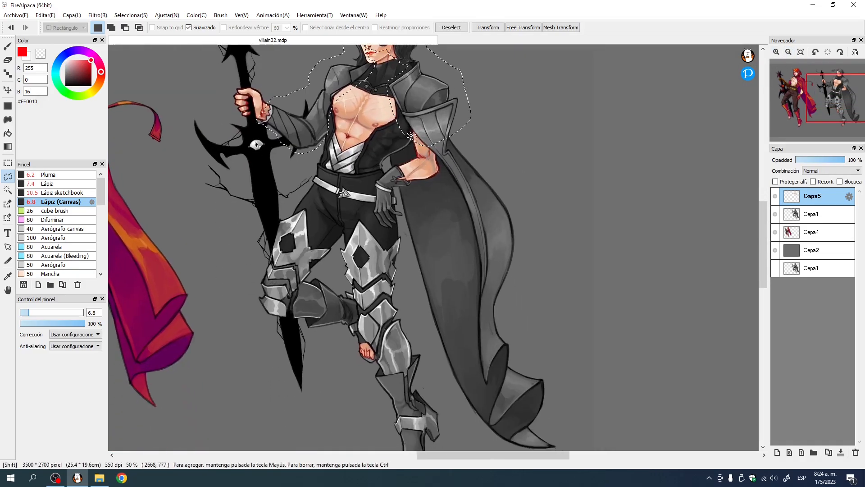
{"action": "mouse_move", "coordinate": [408, 147]}
{"action": "left_mouse_down"}
{"action": "mouse_move", "coordinate": [384, 168]}
{"action": "mouse_move", "coordinate": [374, 218]}
{"action": "mouse_move", "coordinate": [496, 444]}
{"action": "mouse_move", "coordinate": [560, 405]}
{"action": "mouse_move", "coordinate": [514, 173]}
{"action": "mouse_move", "coordinate": [477, 124]}
{"action": "mouse_move", "coordinate": [485, 178]}
{"action": "left_mouse_up"}
{"action": "left_click_drag", "start_coordinate": [410, 266], "coordinate": [400, 116]}
{"action": "mouse_move", "coordinate": [566, 367]}
{"action": "left_mouse_down"}
{"action": "mouse_move", "coordinate": [558, 387]}
{"action": "mouse_move", "coordinate": [545, 390]}
{"action": "left_mouse_up"}
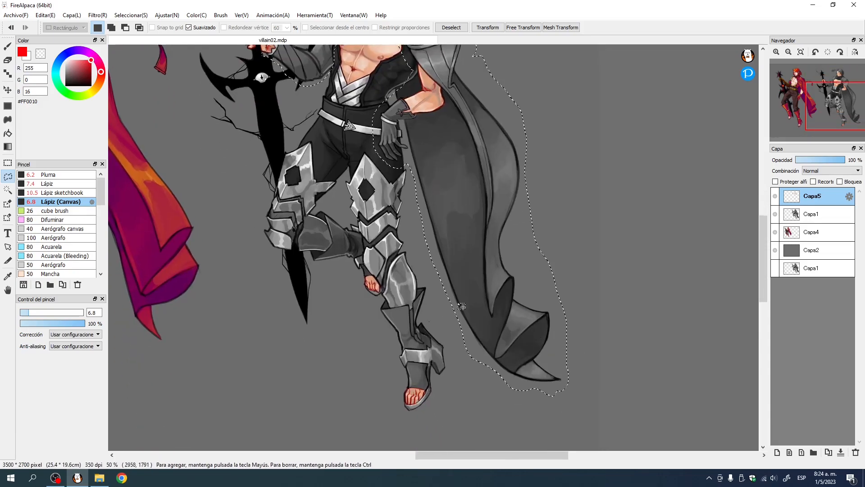
Step: Extend the freehand selection with the boot of the standing leg and the boot of the raised leg
{"action": "key", "text": "shift"}
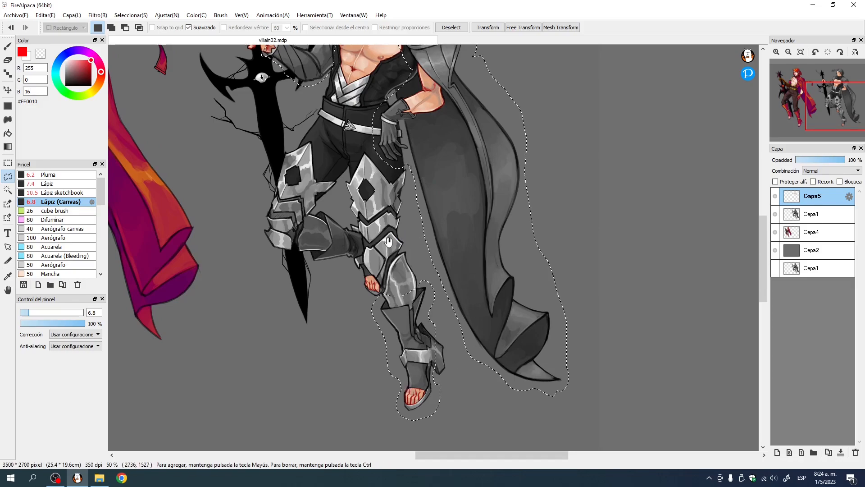
{"action": "left_click_drag", "start_coordinate": [392, 240], "coordinate": [450, 295]}
{"action": "left_click_drag", "start_coordinate": [426, 361], "coordinate": [440, 355]}
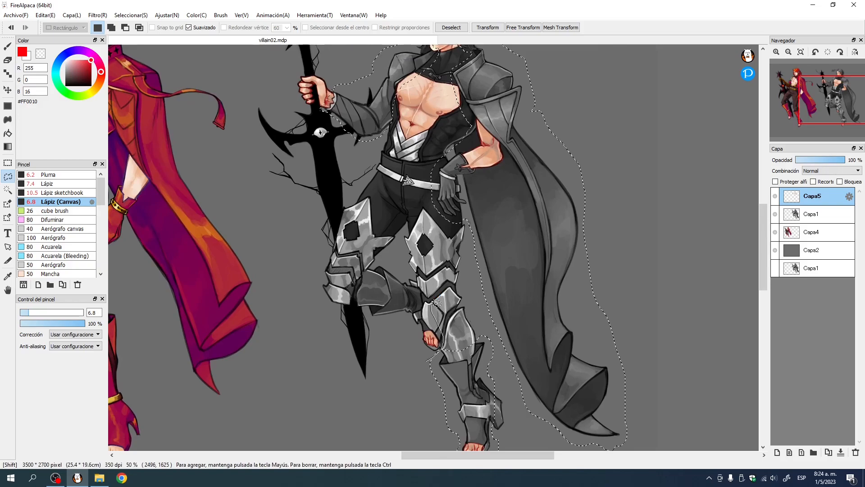
{"action": "left_click_drag", "start_coordinate": [401, 271], "coordinate": [379, 266]}
{"action": "left_click_drag", "start_coordinate": [420, 340], "coordinate": [435, 352]}
{"action": "left_click_drag", "start_coordinate": [482, 234], "coordinate": [472, 324]}
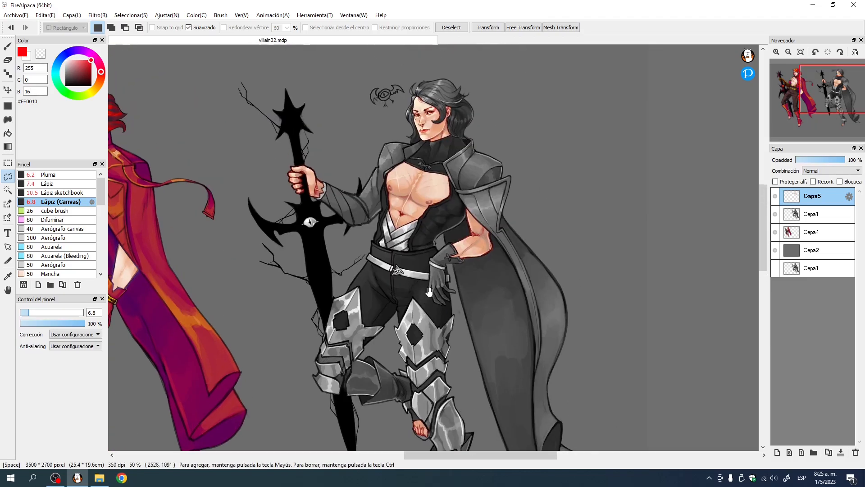
{"action": "left_click_drag", "start_coordinate": [449, 269], "coordinate": [459, 342]}
Step: Copy the lassoed hair and costume areas from the villain's Capa1 layer to a new layer and clear the selection
{"action": "left_click", "coordinate": [800, 52]}
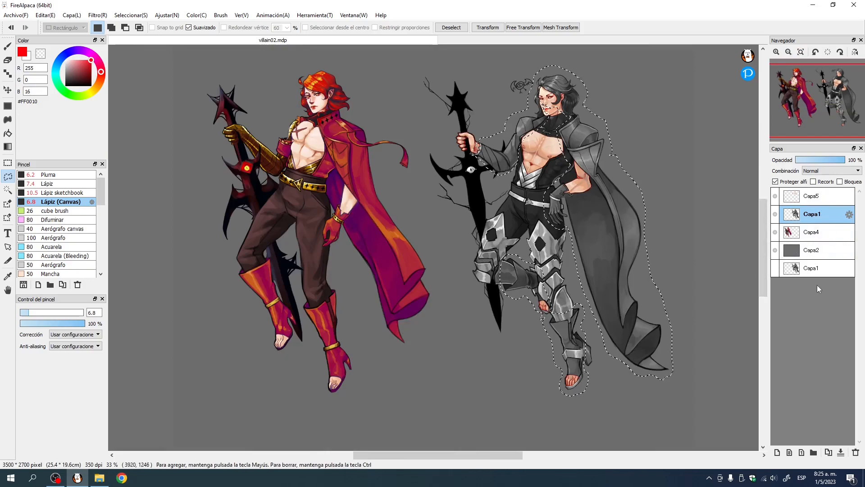
{"action": "key", "text": "ctrl+shift+n"}
{"action": "key", "text": "ctrl+d"}
{"action": "left_click", "coordinate": [775, 52]}
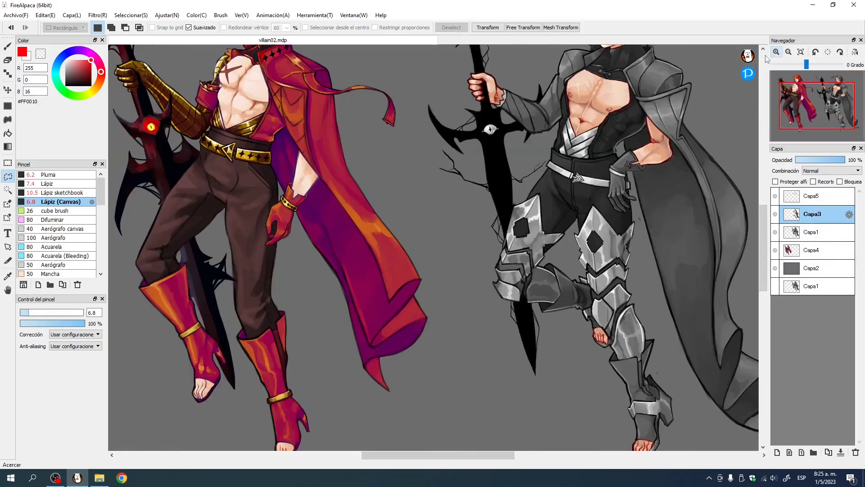
{"action": "left_click", "coordinate": [788, 53]}
Step: Apply a Gradient Map with the Dawn preset to the layer holding the copied hair and costume
{"action": "left_click", "coordinate": [98, 15]}
{"action": "left_click", "coordinate": [124, 57]}
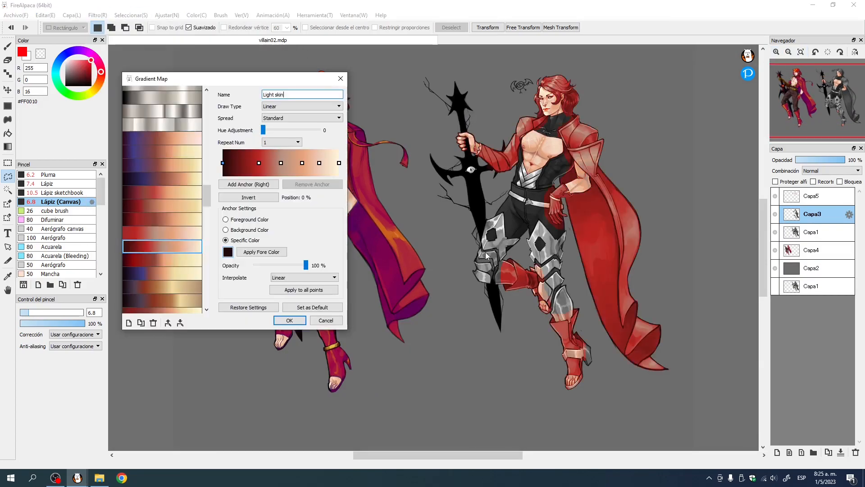
{"action": "left_click_drag", "start_coordinate": [284, 78], "coordinate": [442, 152]}
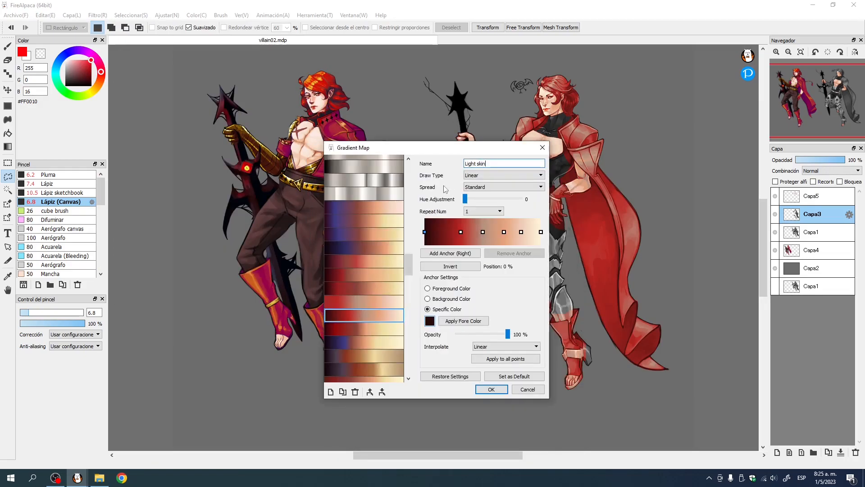
{"action": "left_click_drag", "start_coordinate": [410, 262], "coordinate": [408, 236]}
{"action": "left_click", "coordinate": [380, 216]}
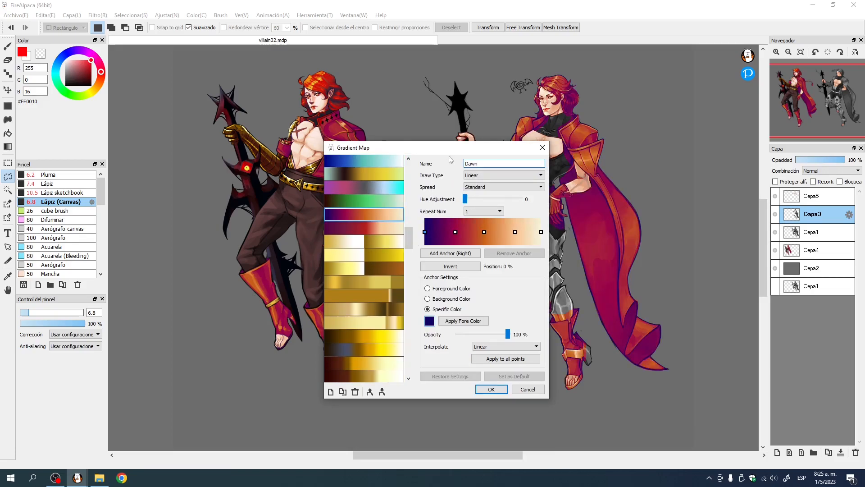
{"action": "left_click_drag", "start_coordinate": [464, 150], "coordinate": [209, 173]}
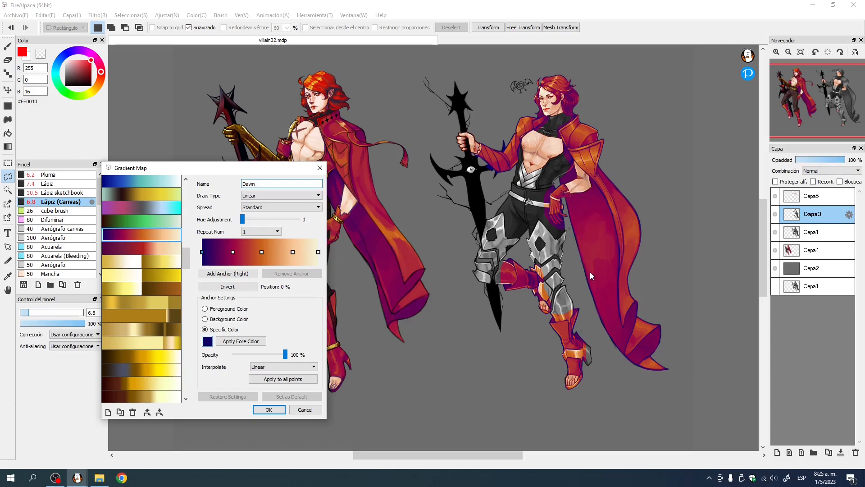
{"action": "left_click", "coordinate": [268, 409]}
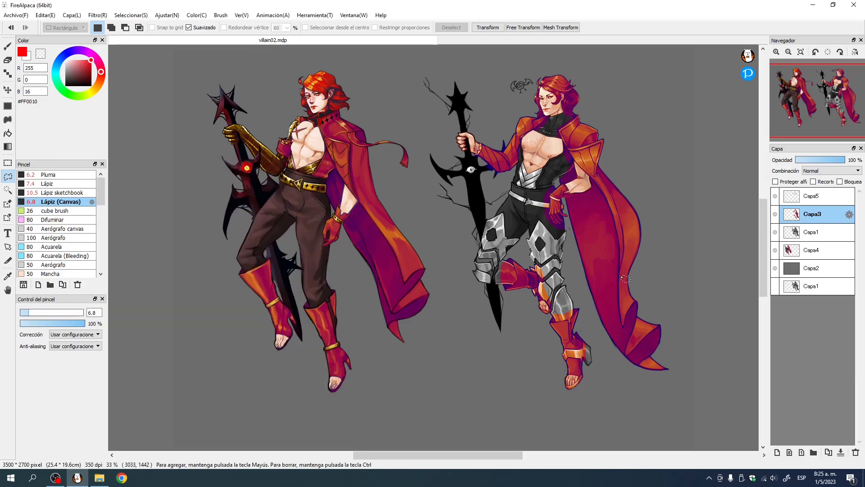
Step: Try to paint over the blue tint on the sword guard beside the sleeve in black #000000, using Pluma at size 16
{"action": "left_click", "coordinate": [8, 45]}
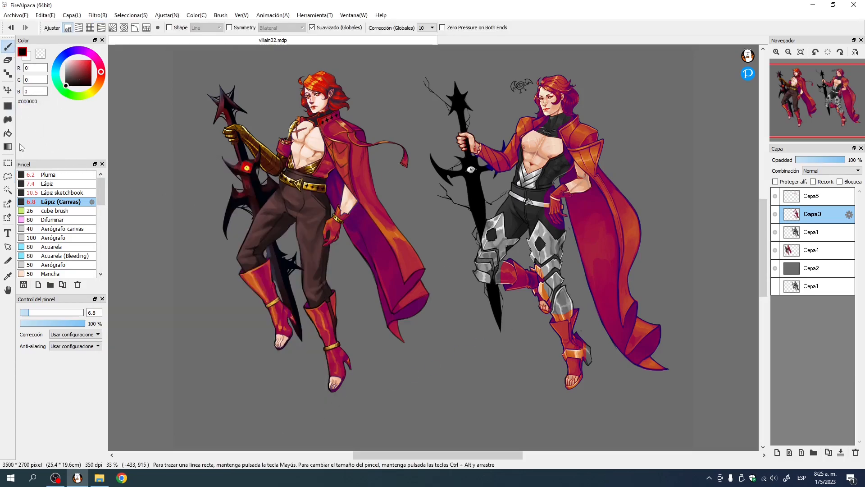
{"action": "scroll", "coordinate": [474, 184], "scroll_direction": "up", "scroll_amount": 5}
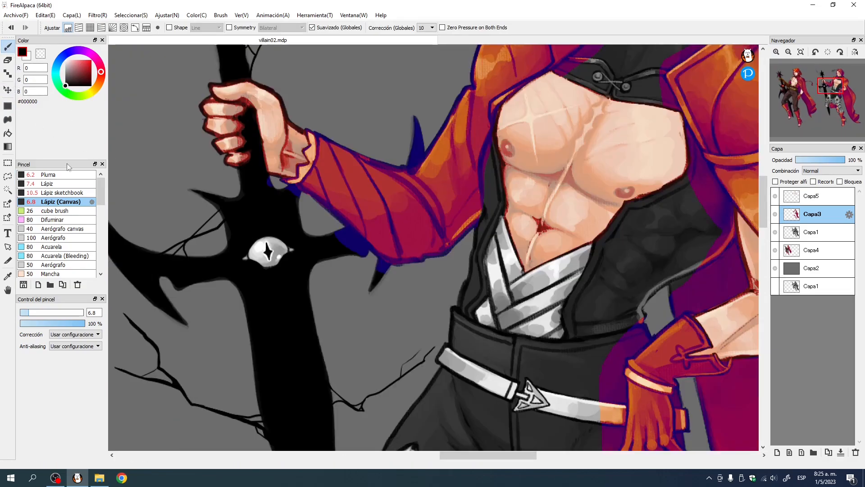
{"action": "left_click", "coordinate": [52, 174]}
{"action": "mouse_move", "coordinate": [276, 189]}
{"action": "left_mouse_down"}
{"action": "mouse_move", "coordinate": [270, 177]}
{"action": "mouse_move", "coordinate": [293, 193]}
{"action": "left_mouse_up"}
{"action": "mouse_move", "coordinate": [355, 247]}
{"action": "left_mouse_down"}
{"action": "mouse_move", "coordinate": [386, 272]}
{"action": "mouse_move", "coordinate": [379, 266]}
{"action": "left_mouse_up"}
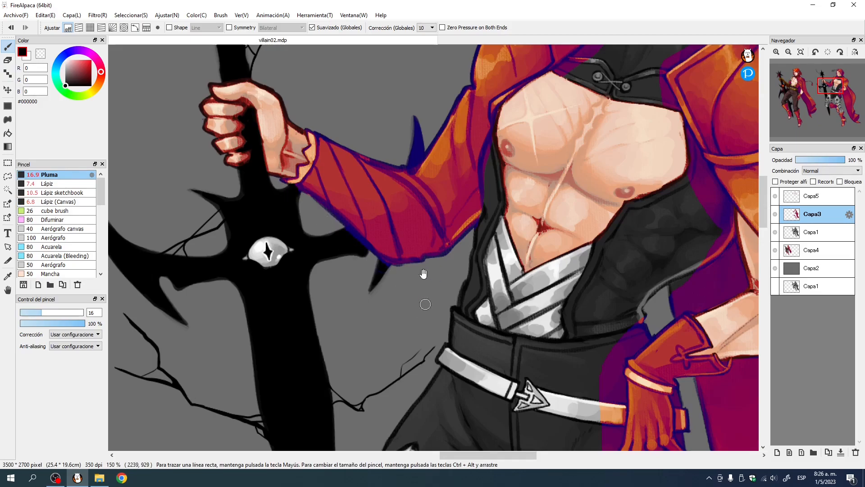
{"action": "left_click_drag", "start_coordinate": [431, 275], "coordinate": [205, 318]}
{"action": "left_click_drag", "start_coordinate": [331, 219], "coordinate": [547, 226]}
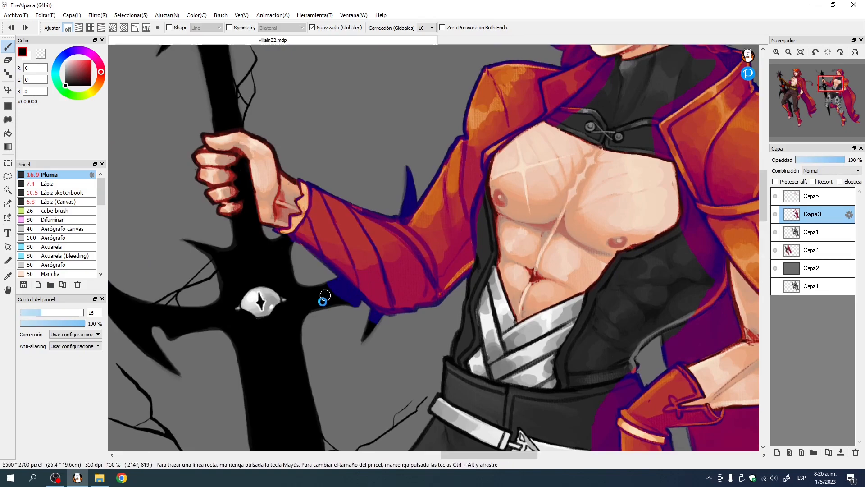
{"action": "left_click_drag", "start_coordinate": [352, 301], "coordinate": [367, 266]}
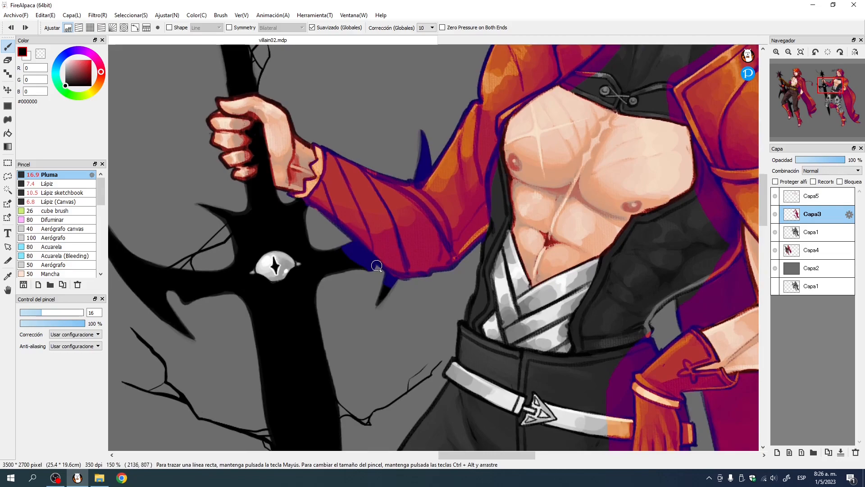
Step: Undo back past the gradient map and the costume copy, and redo only the copied layer with its selection active
{"action": "key", "text": "ctrl+z"}
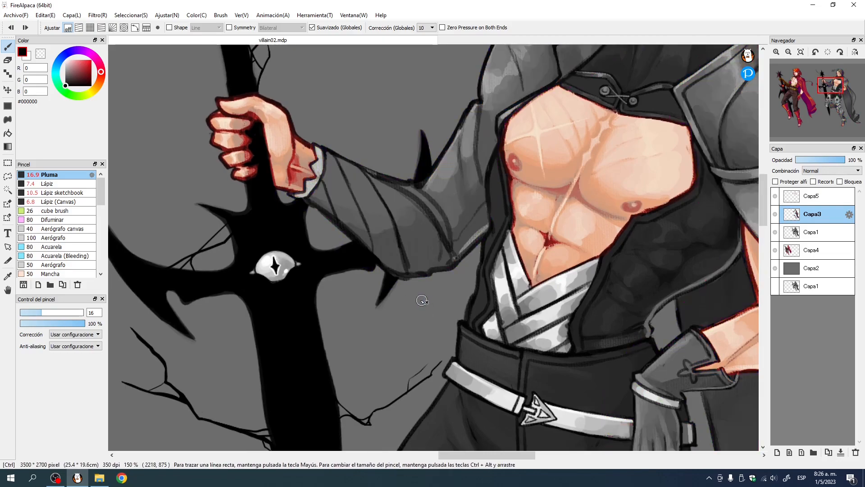
{"action": "key", "text": "ctrl+z"}
{"action": "left_click", "coordinate": [801, 52]}
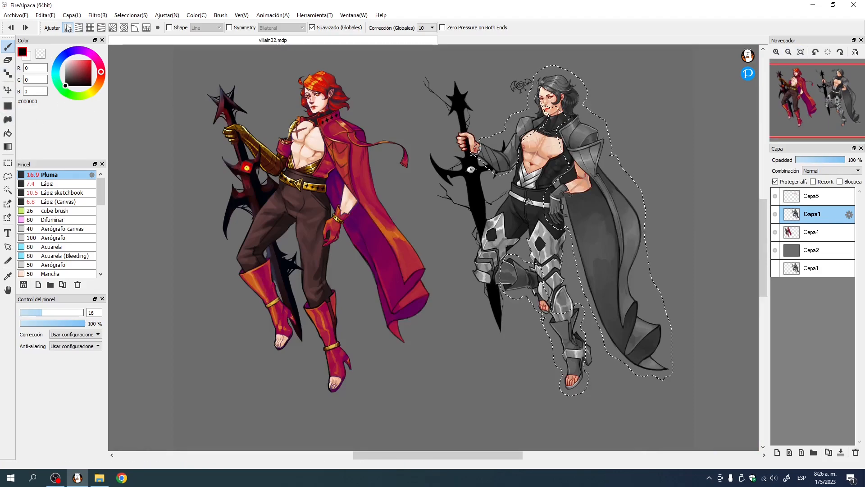
{"action": "key", "text": "ctrl+y"}
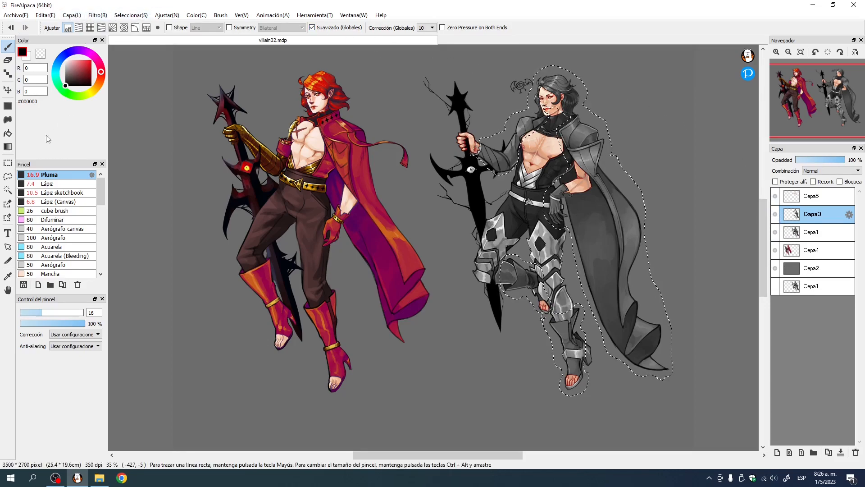
Step: Clear the selection and duplicate the Dawn preset in the Gradient Map for the Capa3 layer
{"action": "left_click", "coordinate": [8, 162]}
{"action": "key", "text": "ctrl+d"}
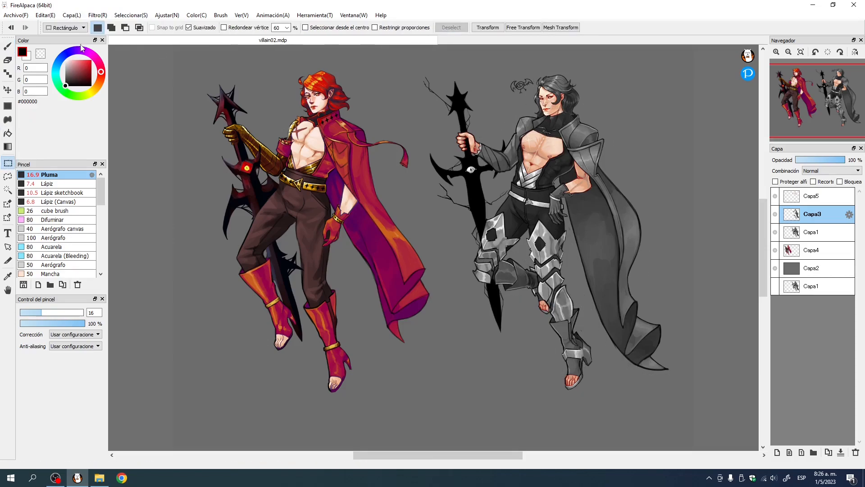
{"action": "left_click", "coordinate": [97, 15]}
{"action": "left_click", "coordinate": [132, 63]}
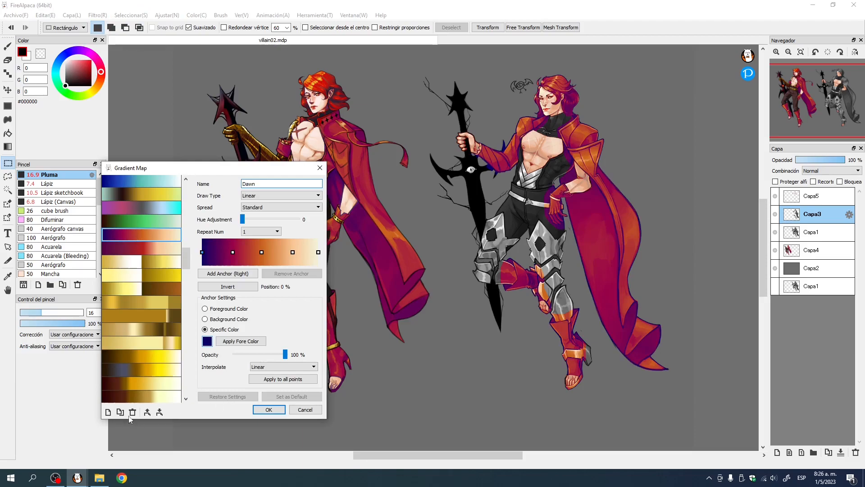
{"action": "left_click", "coordinate": [120, 412]}
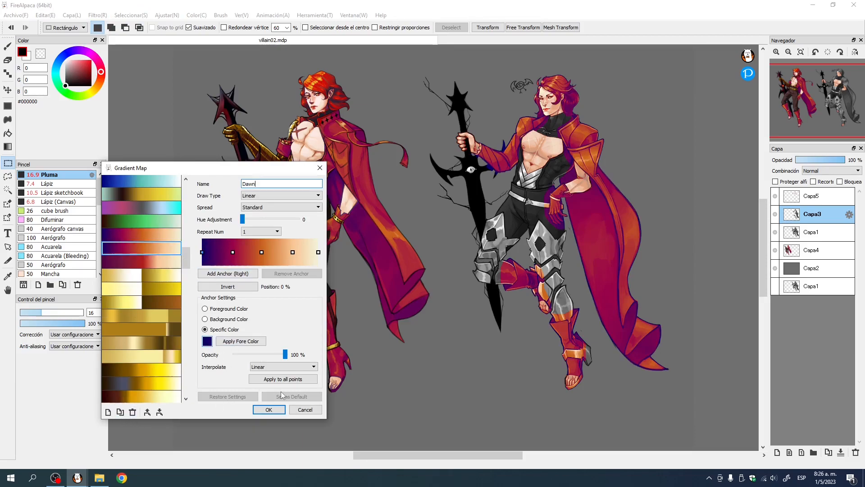
Step: Add an anchor at 13 % near the dark end of the copied Dawn gradient and colour it dark blue #0c0056
{"action": "left_click", "coordinate": [230, 274]}
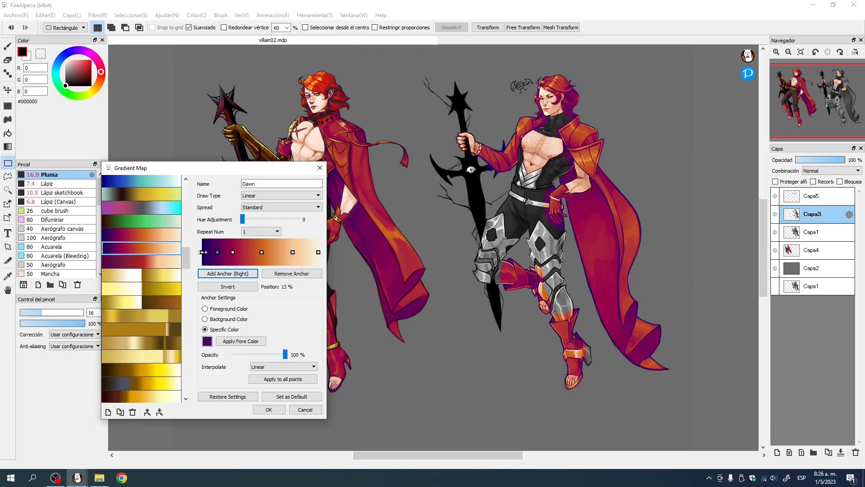
{"action": "left_click", "coordinate": [207, 341]}
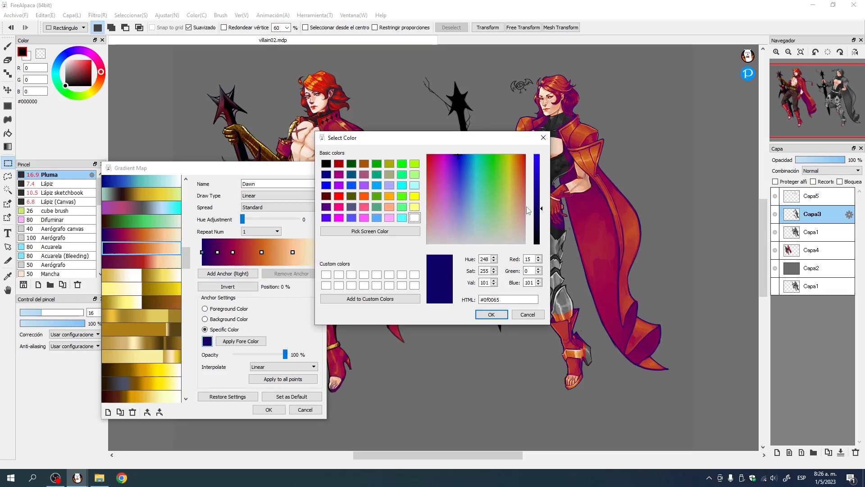
{"action": "left_click", "coordinate": [543, 138]}
{"action": "left_click", "coordinate": [219, 252]}
{"action": "left_click", "coordinate": [208, 342]}
{"action": "left_click", "coordinate": [459, 156]}
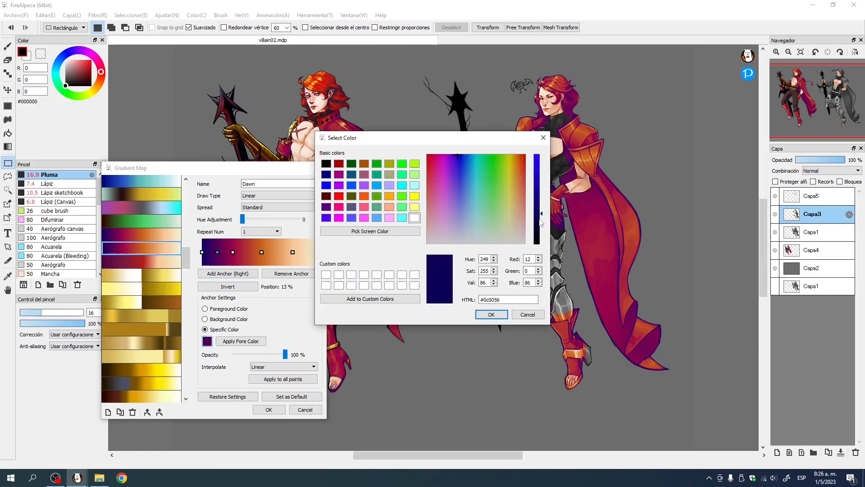
{"action": "left_click", "coordinate": [493, 315]}
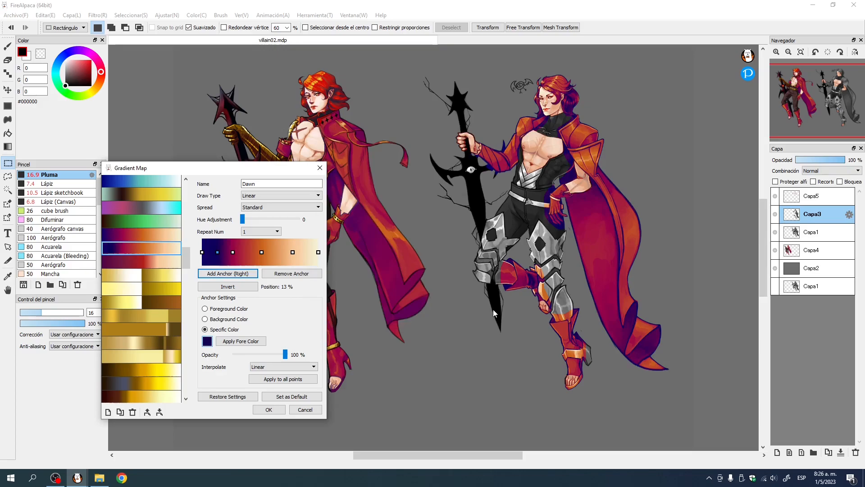
Step: Lighten the new anchor's blue to #0e006c and place it at 12 %
{"action": "left_click", "coordinate": [207, 340]}
{"action": "left_click_drag", "start_coordinate": [542, 214], "coordinate": [542, 209]}
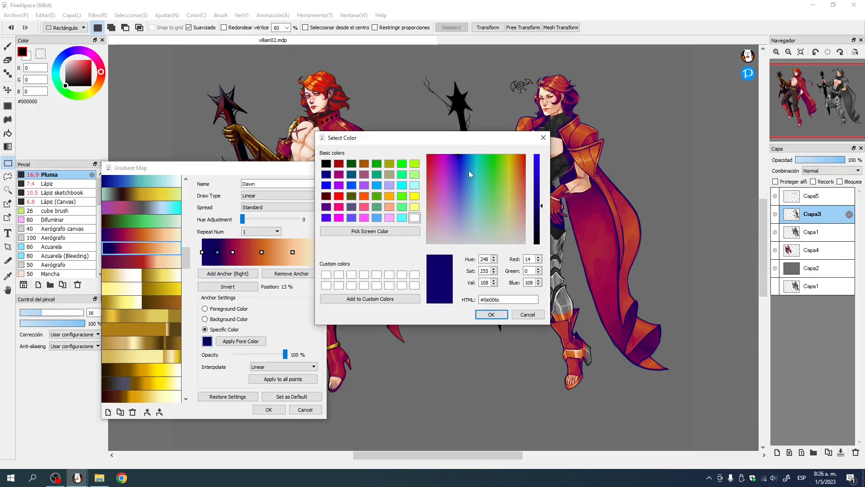
{"action": "left_click", "coordinate": [492, 314]}
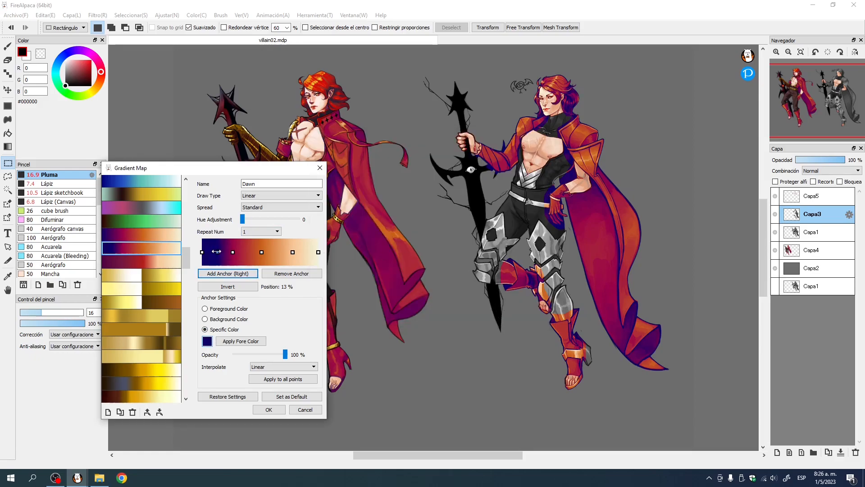
{"action": "left_click", "coordinate": [206, 342]}
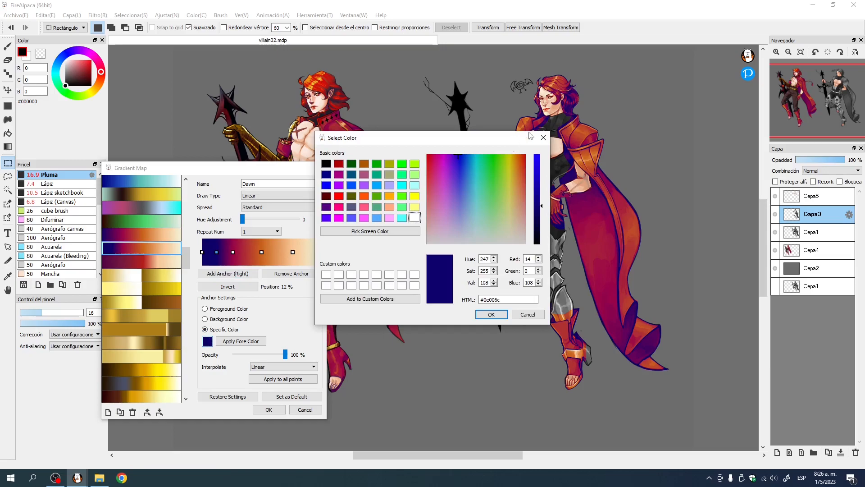
{"action": "left_click", "coordinate": [543, 137]}
{"action": "left_click", "coordinate": [207, 342]}
{"action": "left_click", "coordinate": [542, 205]}
{"action": "left_click", "coordinate": [496, 314]}
Step: Darken the gradient's 0 % anchor to near-black blue #030019
{"action": "left_click", "coordinate": [202, 252]}
{"action": "left_click", "coordinate": [208, 341]}
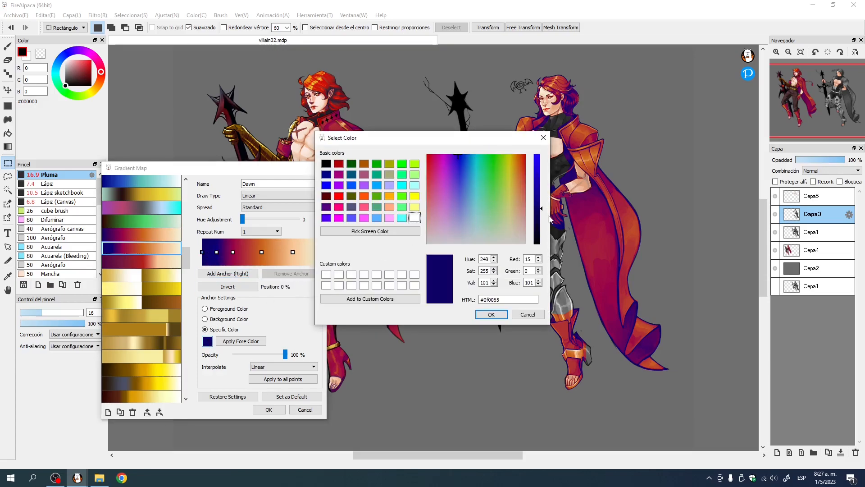
{"action": "left_click_drag", "start_coordinate": [542, 211], "coordinate": [541, 242]}
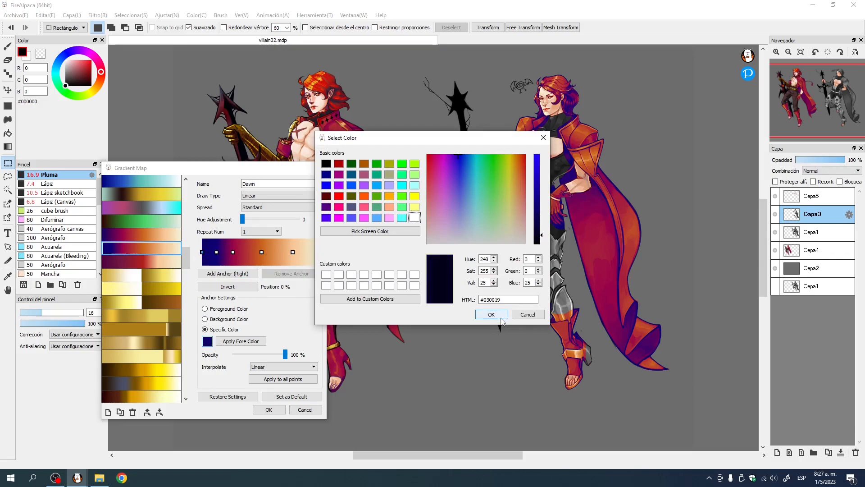
{"action": "left_click", "coordinate": [492, 314]}
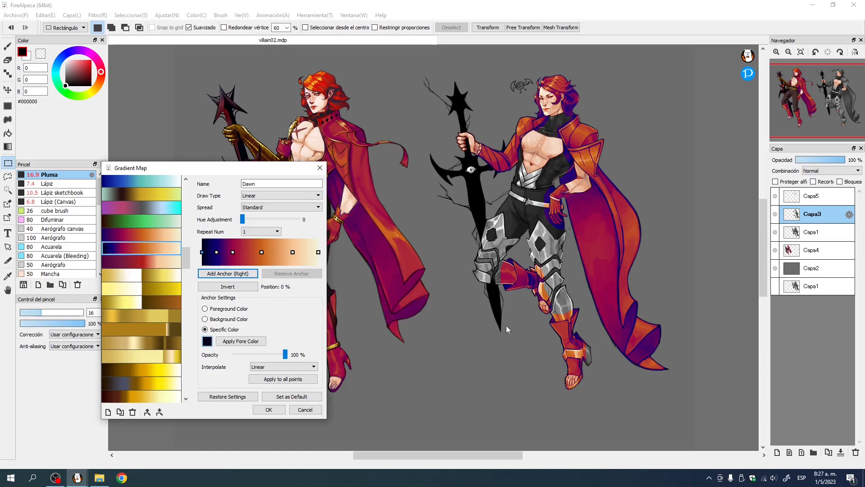
Step: Move the blue anchor to 10 % and apply the edited Gradient Map to Capa3
{"action": "left_click", "coordinate": [224, 252]}
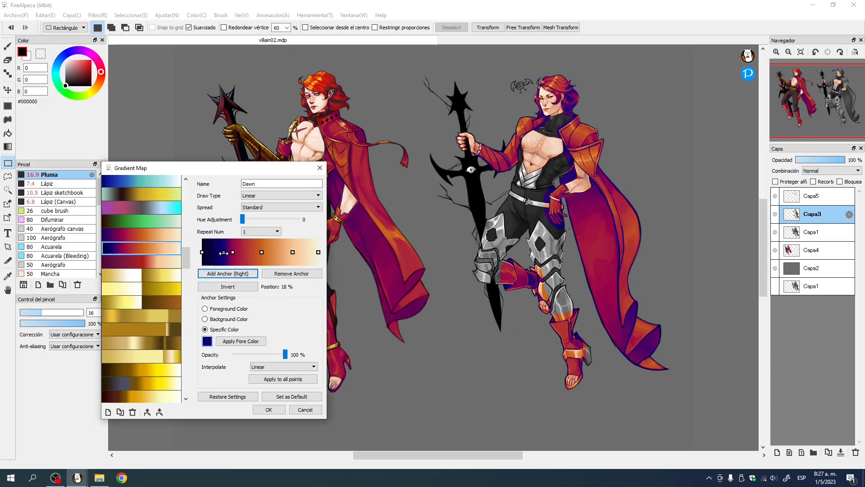
{"action": "left_click_drag", "start_coordinate": [221, 252], "coordinate": [210, 252]}
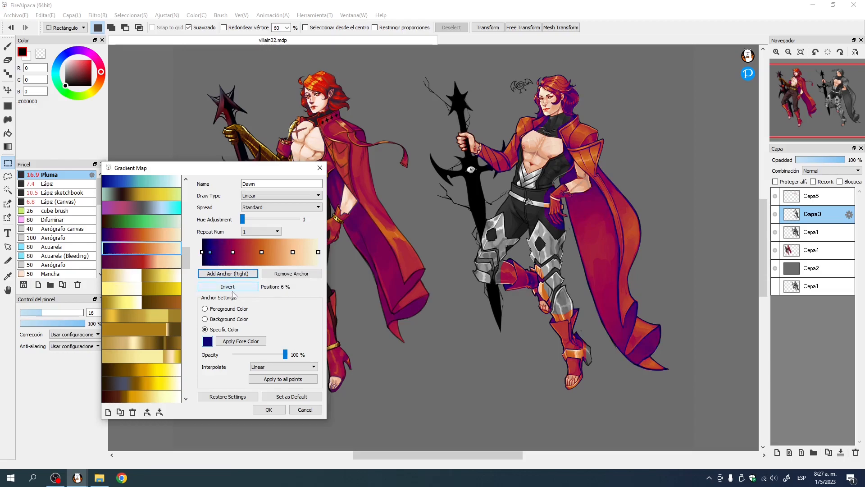
{"action": "left_click_drag", "start_coordinate": [210, 253], "coordinate": [215, 253]}
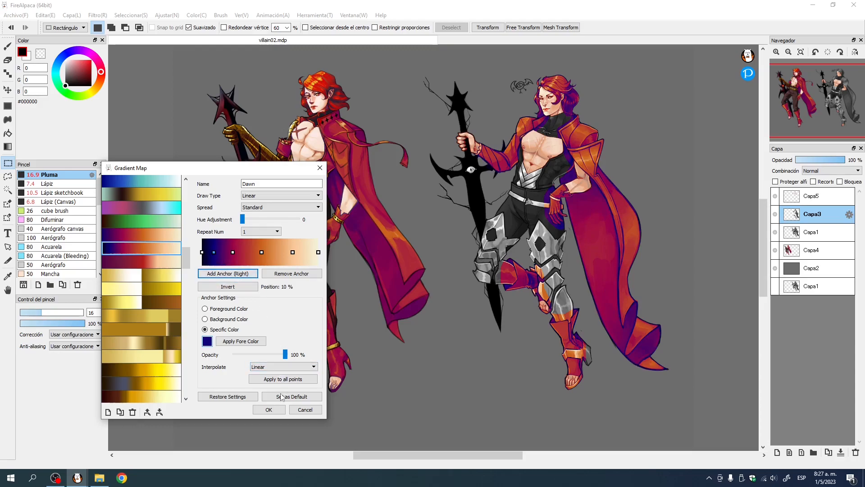
{"action": "left_click", "coordinate": [277, 411]}
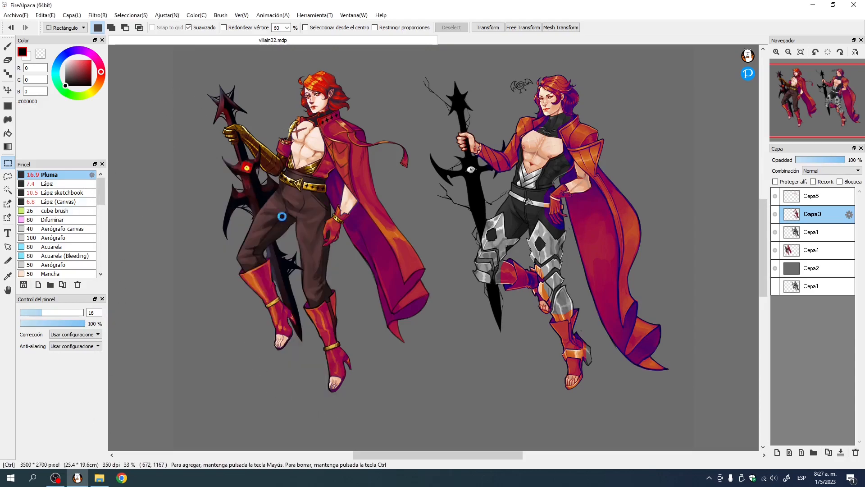
Step: Undo the applied gradient map and add another anchor to the copied Dawn gradient between its two lightest anchors
{"action": "key", "text": "ctrl+z"}
{"action": "left_click", "coordinate": [95, 15]}
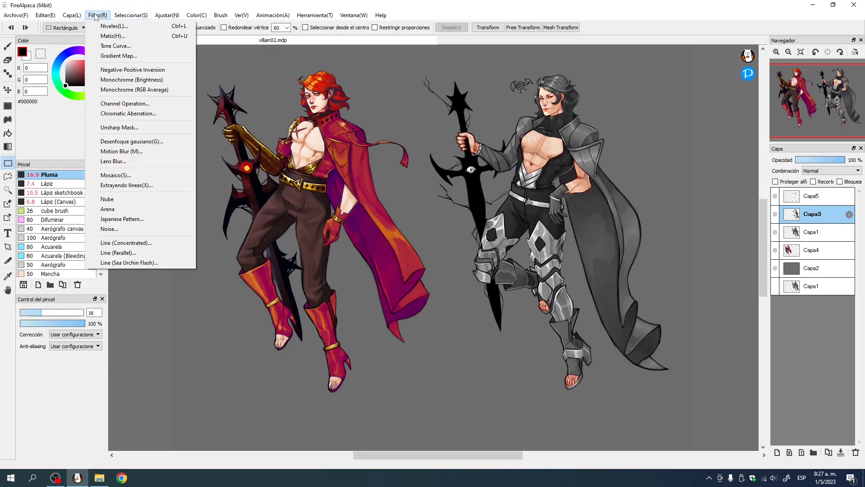
{"action": "left_click", "coordinate": [119, 55]}
{"action": "left_click", "coordinate": [293, 252]}
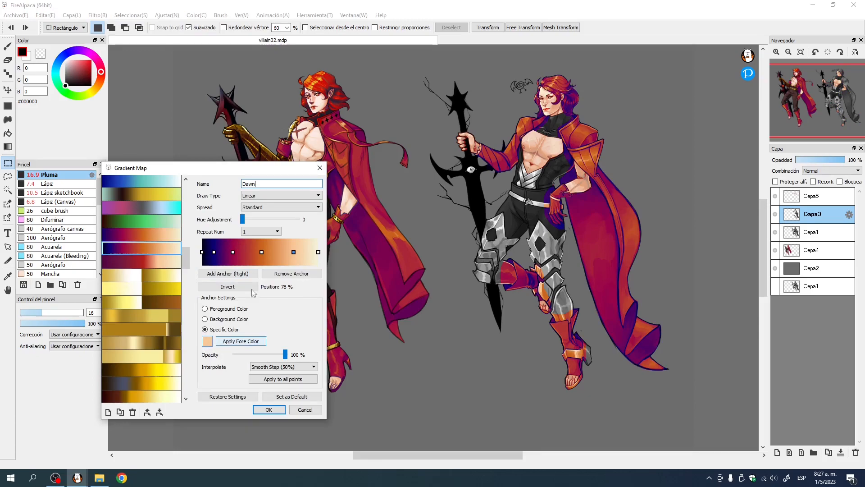
{"action": "left_click", "coordinate": [229, 273]}
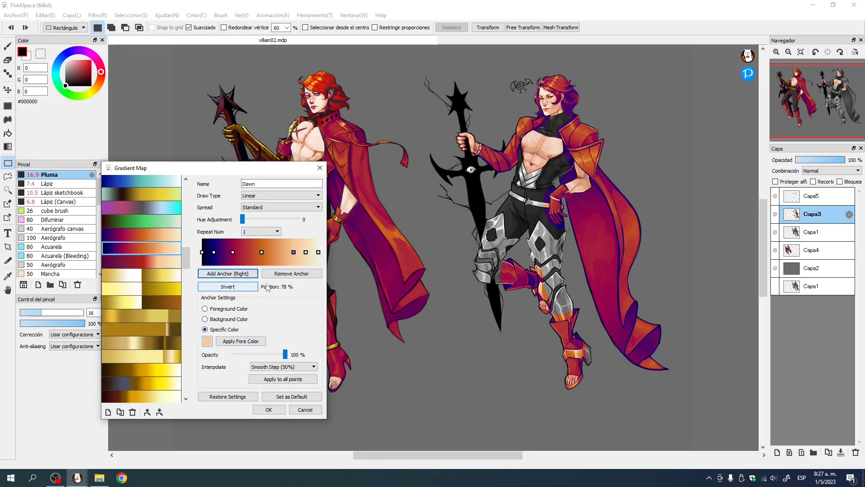
Step: Set the new light anchor at 90 % to salmon #ff966c and apply the Gradient Map to Capa3
{"action": "left_click", "coordinate": [207, 341]}
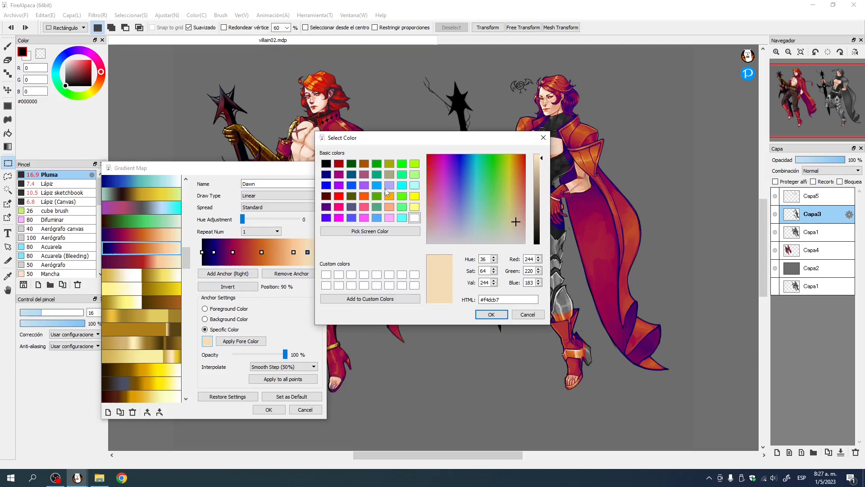
{"action": "left_click", "coordinate": [364, 196]}
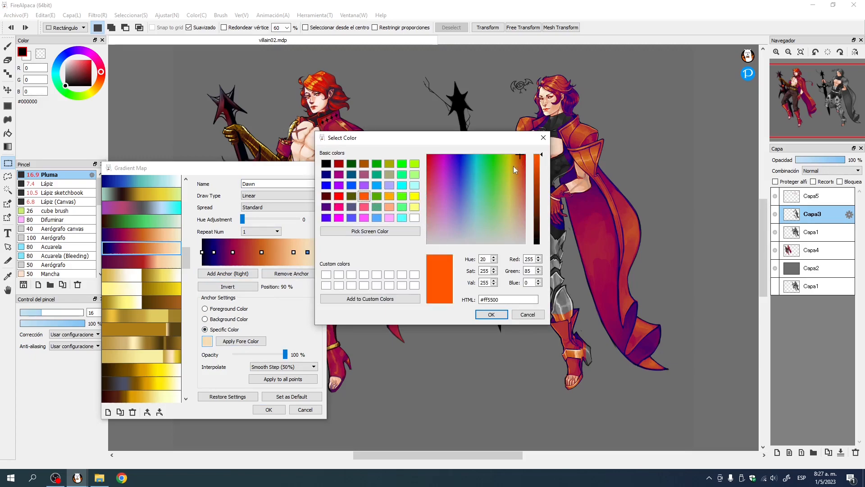
{"action": "mouse_move", "coordinate": [521, 156]}
{"action": "left_mouse_down"}
{"action": "mouse_move", "coordinate": [514, 153]}
{"action": "mouse_move", "coordinate": [520, 206]}
{"action": "mouse_move", "coordinate": [532, 205]}
{"action": "mouse_move", "coordinate": [521, 193]}
{"action": "left_mouse_up"}
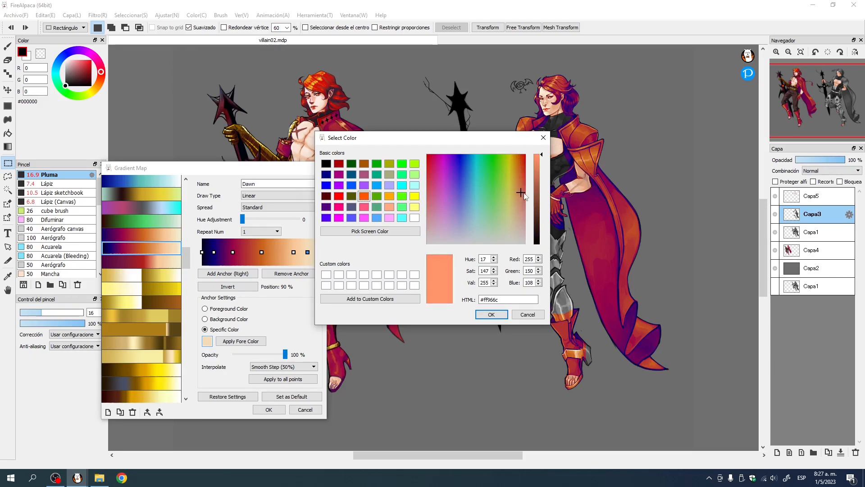
{"action": "left_click", "coordinate": [494, 315]}
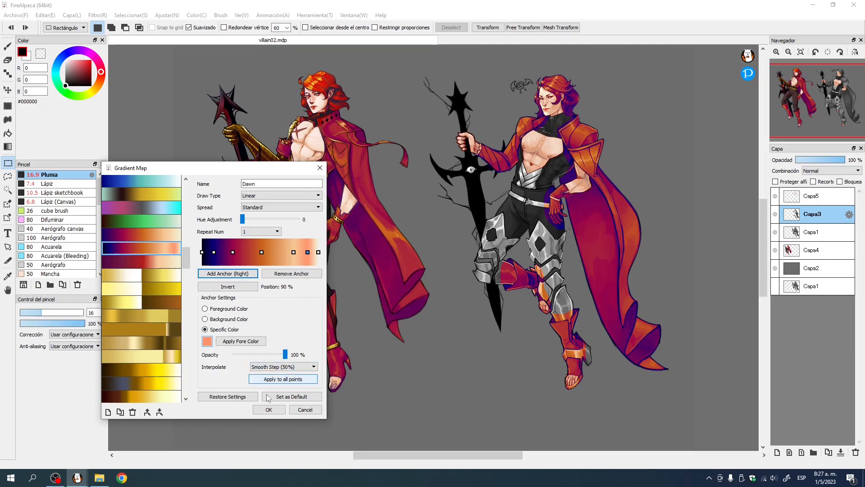
{"action": "left_click", "coordinate": [269, 410]}
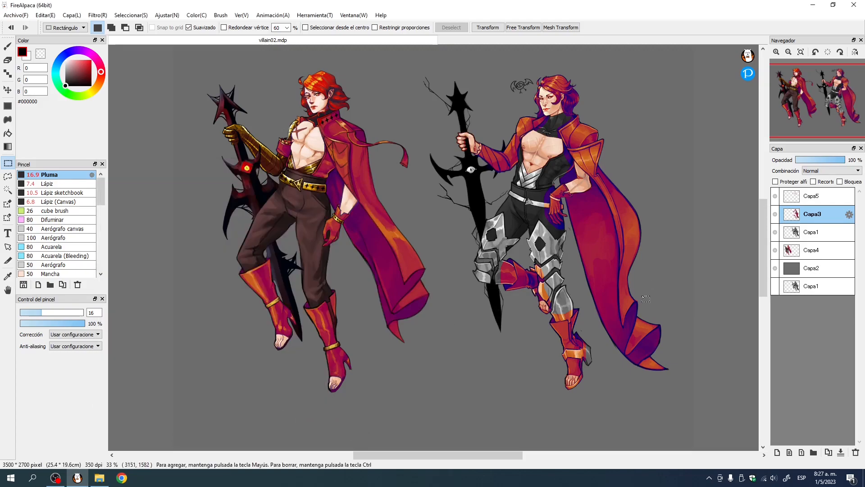
Step: Hide the Capa1 layer directly below Capa3 and erase the sword guard remnants under the raised sleeve, using Pluma at size 16
{"action": "left_click", "coordinate": [7, 45]}
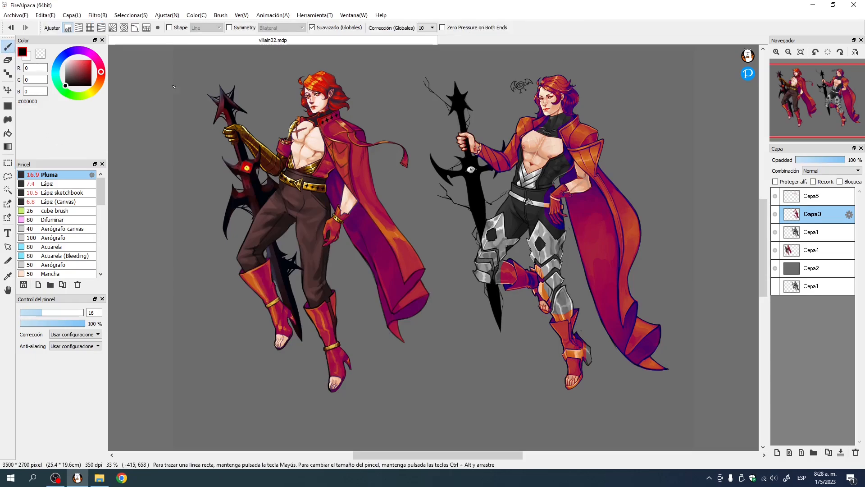
{"action": "left_click", "coordinate": [776, 52]}
{"action": "left_click", "coordinate": [776, 52]}
{"action": "left_click", "coordinate": [776, 52]}
{"action": "left_click", "coordinate": [776, 51]}
{"action": "left_click_drag", "start_coordinate": [649, 102], "coordinate": [388, 276]}
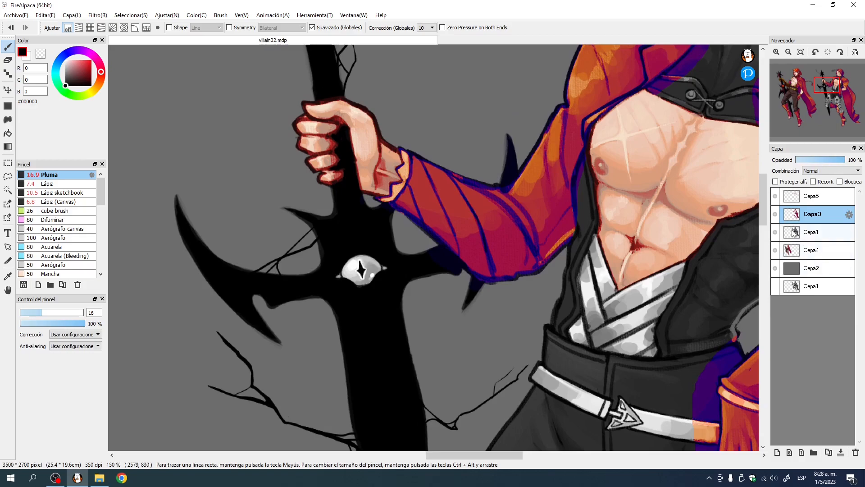
{"action": "left_click", "coordinate": [775, 232]}
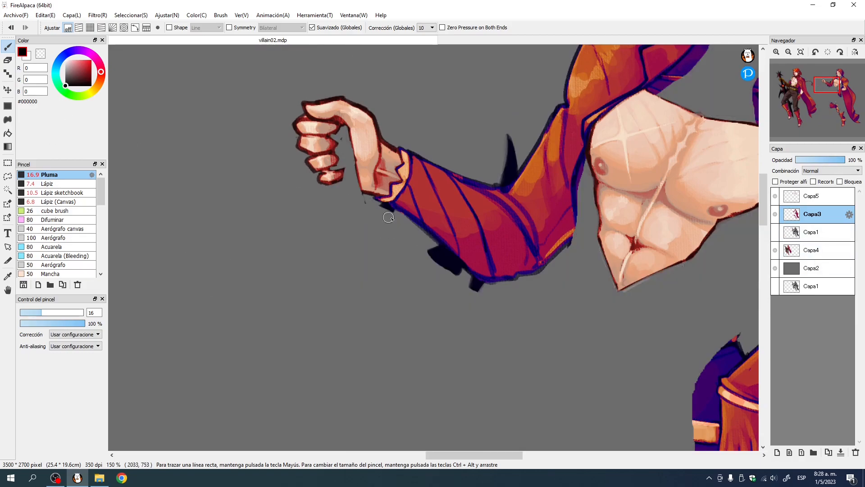
{"action": "left_click_drag", "start_coordinate": [377, 201], "coordinate": [448, 273]}
{"action": "left_click_drag", "start_coordinate": [398, 230], "coordinate": [457, 271]}
{"action": "key", "text": "ctrl+z"}
{"action": "left_click_drag", "start_coordinate": [426, 244], "coordinate": [483, 293]}
{"action": "mouse_move", "coordinate": [428, 243]}
{"action": "left_mouse_down"}
{"action": "mouse_move", "coordinate": [502, 305]}
{"action": "mouse_move", "coordinate": [442, 253]}
{"action": "left_mouse_up"}
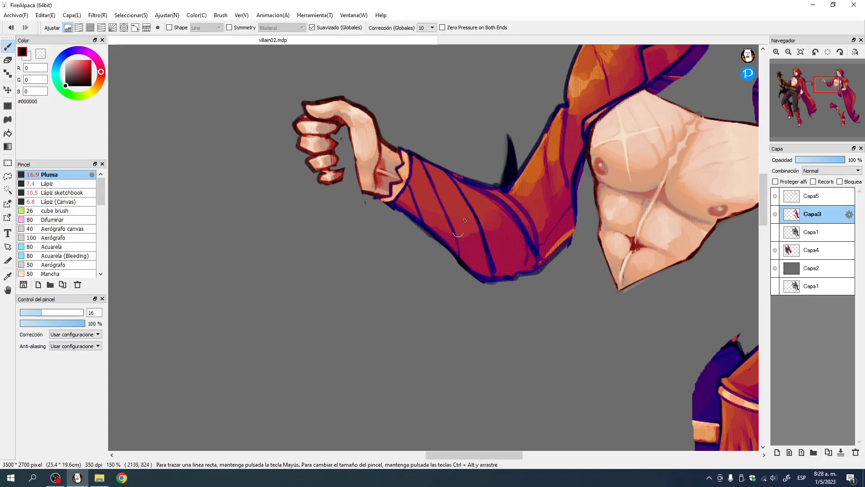
Step: Erase the dark spike above the elbow and the leftover patches between the sleeve, jacket lapel and bare torso
{"action": "mouse_move", "coordinate": [516, 122]}
{"action": "left_mouse_down"}
{"action": "mouse_move", "coordinate": [500, 171]}
{"action": "mouse_move", "coordinate": [501, 179]}
{"action": "mouse_move", "coordinate": [516, 149]}
{"action": "mouse_move", "coordinate": [518, 177]}
{"action": "left_mouse_up"}
{"action": "left_click_drag", "start_coordinate": [642, 242], "coordinate": [481, 226]}
{"action": "mouse_move", "coordinate": [423, 166]}
{"action": "left_mouse_down"}
{"action": "mouse_move", "coordinate": [444, 204]}
{"action": "mouse_move", "coordinate": [442, 189]}
{"action": "mouse_move", "coordinate": [442, 226]}
{"action": "left_mouse_up"}
{"action": "left_click_drag", "start_coordinate": [445, 189], "coordinate": [440, 251]}
{"action": "left_click_drag", "start_coordinate": [441, 190], "coordinate": [437, 251]}
{"action": "left_click_drag", "start_coordinate": [493, 160], "coordinate": [419, 274]}
{"action": "left_click_drag", "start_coordinate": [442, 230], "coordinate": [492, 186]}
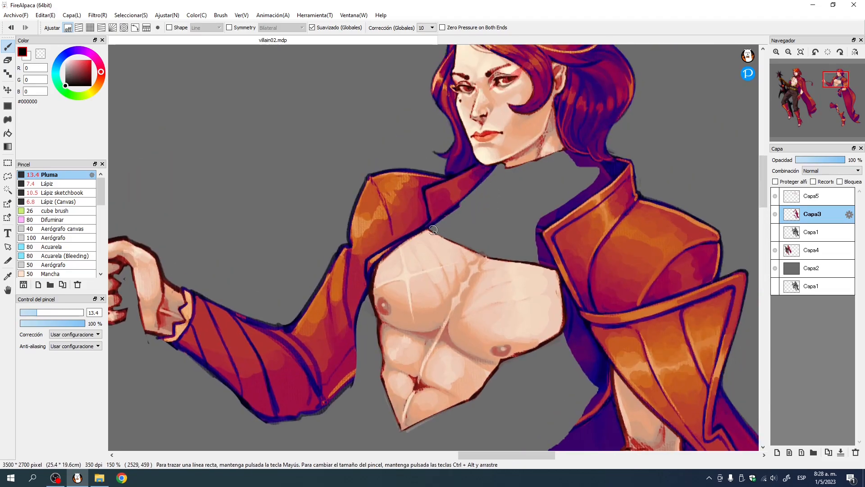
Step: Erase the leftover shirt collar around the neck, below the hair and inside the cape's raised collar
{"action": "mouse_move", "coordinate": [571, 163]}
{"action": "left_mouse_down"}
{"action": "mouse_move", "coordinate": [579, 161]}
{"action": "mouse_move", "coordinate": [496, 280]}
{"action": "mouse_move", "coordinate": [510, 276]}
{"action": "mouse_move", "coordinate": [463, 218]}
{"action": "mouse_move", "coordinate": [434, 206]}
{"action": "left_mouse_up"}
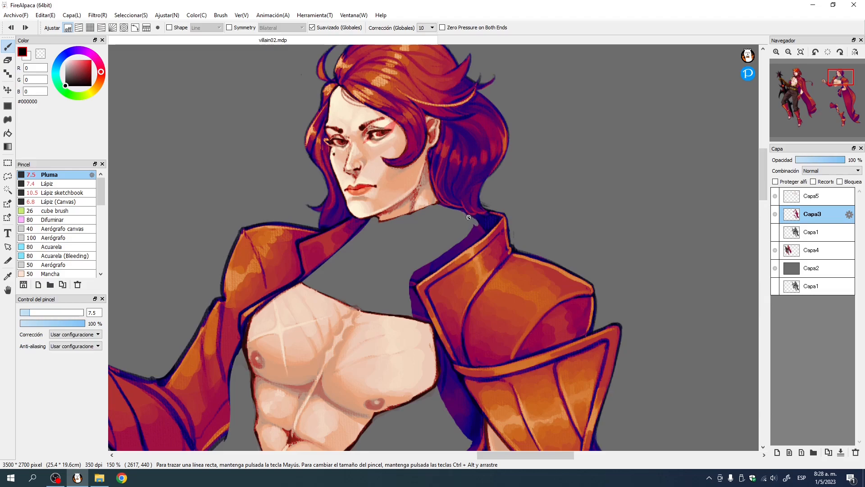
{"action": "left_click_drag", "start_coordinate": [472, 222], "coordinate": [519, 179]}
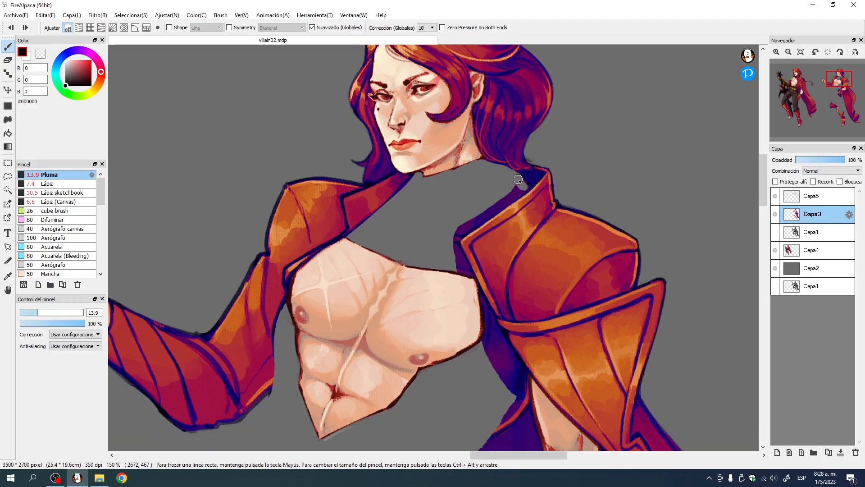
{"action": "key", "text": "ctrl+z"}
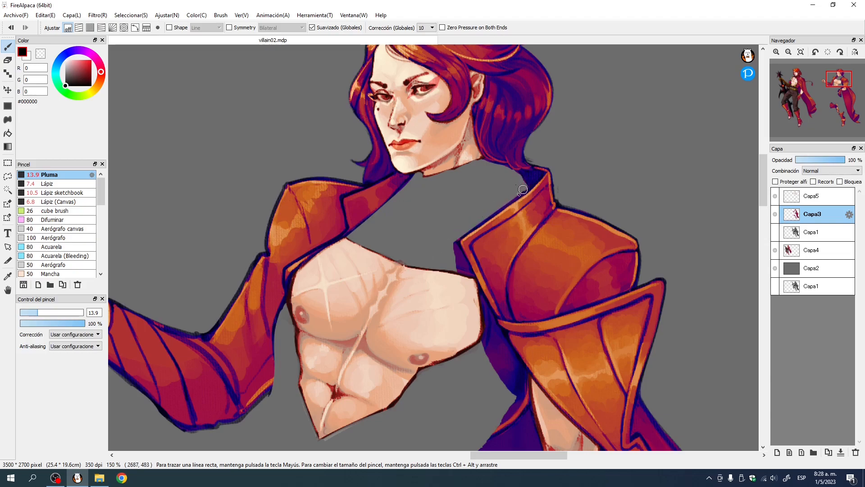
Step: Erase the vest remnants and stray purple patches between the bare torso, the cape and the bent arm, using Pluma at size 13.2
{"action": "mouse_move", "coordinate": [462, 226]}
{"action": "left_mouse_down"}
{"action": "mouse_move", "coordinate": [453, 246]}
{"action": "mouse_move", "coordinate": [460, 278]}
{"action": "mouse_move", "coordinate": [457, 241]}
{"action": "mouse_move", "coordinate": [489, 323]}
{"action": "left_mouse_up"}
{"action": "left_click_drag", "start_coordinate": [488, 349], "coordinate": [436, 220]}
{"action": "mouse_move", "coordinate": [433, 179]}
{"action": "left_mouse_down"}
{"action": "mouse_move", "coordinate": [460, 259]}
{"action": "mouse_move", "coordinate": [457, 288]}
{"action": "left_mouse_up"}
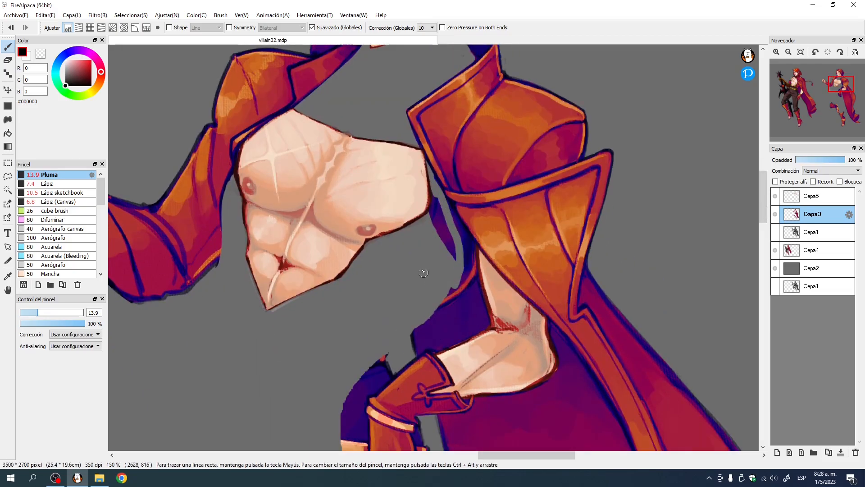
{"action": "mouse_move", "coordinate": [430, 194]}
{"action": "left_mouse_down", "text": "ctrl+alt"}
{"action": "mouse_move", "coordinate": [450, 266]}
{"action": "mouse_move", "coordinate": [430, 200]}
{"action": "mouse_move", "coordinate": [447, 244]}
{"action": "mouse_move", "coordinate": [404, 163]}
{"action": "left_mouse_up", "text": "ctrl+alt"}
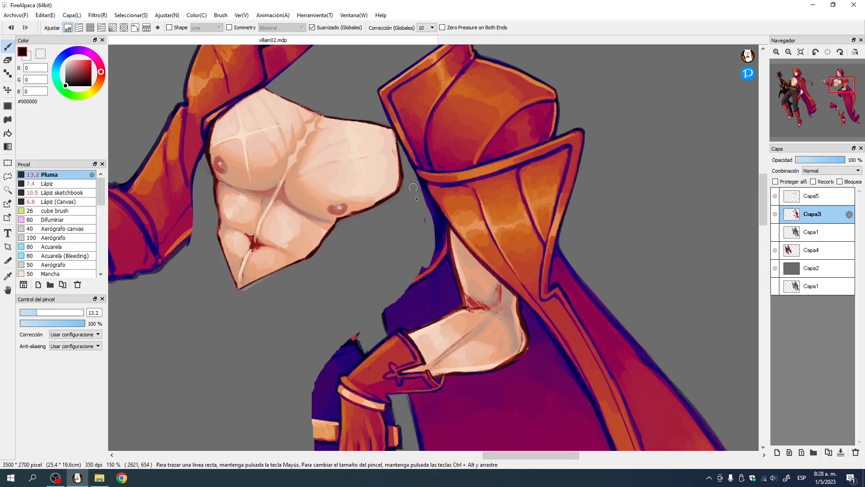
{"action": "mouse_move", "coordinate": [432, 229]}
{"action": "left_mouse_down"}
{"action": "mouse_move", "coordinate": [416, 180]}
{"action": "mouse_move", "coordinate": [419, 190]}
{"action": "left_mouse_up"}
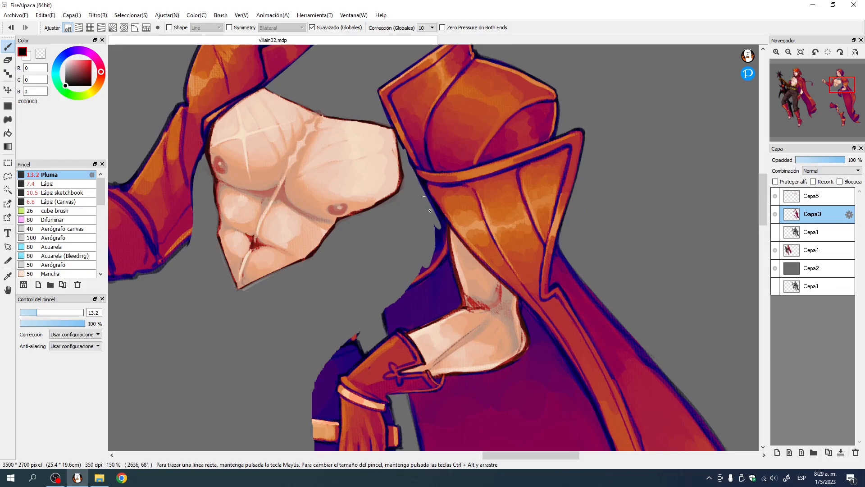
{"action": "left_click_drag", "start_coordinate": [434, 225], "coordinate": [437, 229]}
{"action": "mouse_move", "coordinate": [418, 183]}
{"action": "left_mouse_down"}
{"action": "mouse_move", "coordinate": [442, 229]}
{"action": "mouse_move", "coordinate": [442, 181]}
{"action": "left_mouse_up"}
{"action": "mouse_move", "coordinate": [414, 223]}
{"action": "left_mouse_down"}
{"action": "mouse_move", "coordinate": [432, 208]}
{"action": "mouse_move", "coordinate": [403, 230]}
{"action": "mouse_move", "coordinate": [439, 199]}
{"action": "mouse_move", "coordinate": [445, 173]}
{"action": "left_mouse_up"}
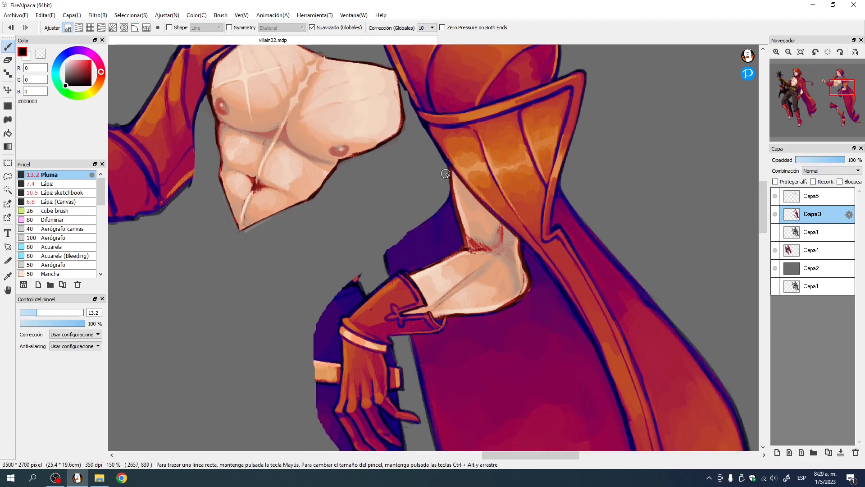
Step: Show Capa1 again and move a lassoed patch of its cape lining beneath the vest's edge onto a new layer
{"action": "left_click", "coordinate": [775, 232]}
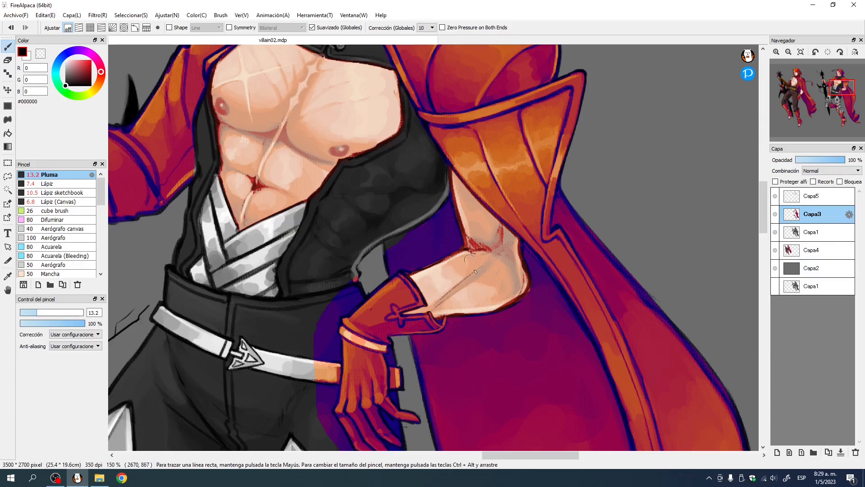
{"action": "left_click", "coordinate": [8, 177]}
{"action": "left_click", "coordinate": [818, 231]}
{"action": "mouse_move", "coordinate": [402, 250]}
{"action": "left_mouse_down"}
{"action": "mouse_move", "coordinate": [419, 219]}
{"action": "mouse_move", "coordinate": [403, 249]}
{"action": "left_mouse_up"}
{"action": "key", "text": "ctrl"}
{"action": "key", "text": "ctrl+shift+n"}
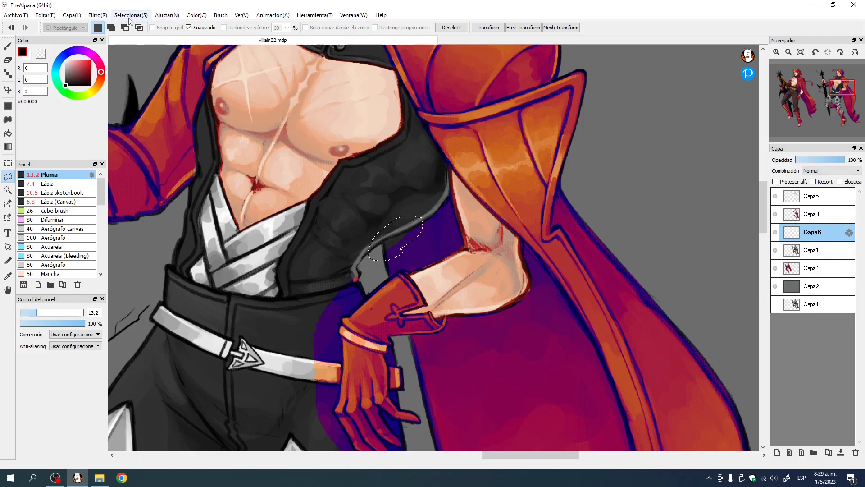
Step: Apply the Gradient Map to the cape lining patch, deselect it, and merge Capa3 down into Capa6
{"action": "left_click", "coordinate": [98, 16]}
{"action": "left_click", "coordinate": [118, 55]}
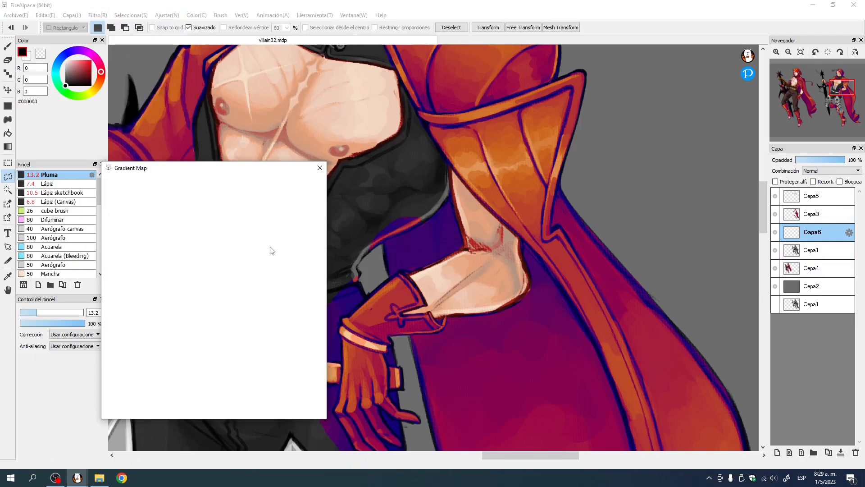
{"action": "left_click", "coordinate": [279, 414]}
{"action": "left_click", "coordinate": [451, 28]}
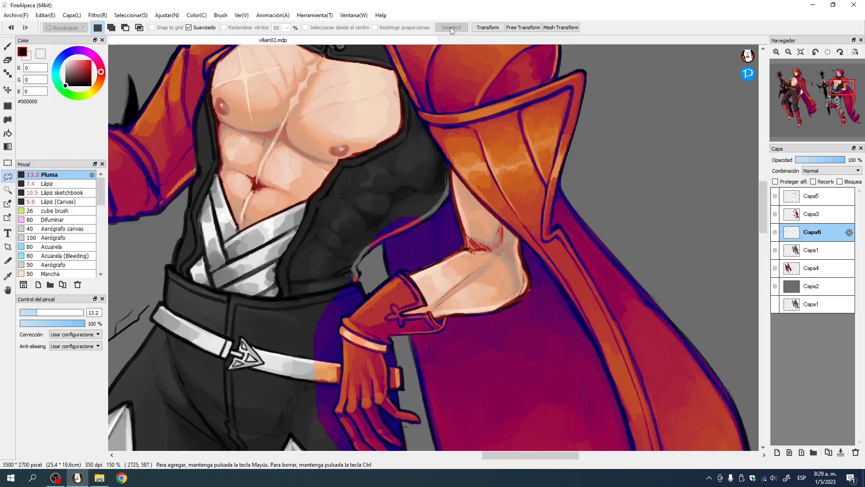
{"action": "left_click", "coordinate": [827, 215]}
{"action": "left_click", "coordinate": [841, 452]}
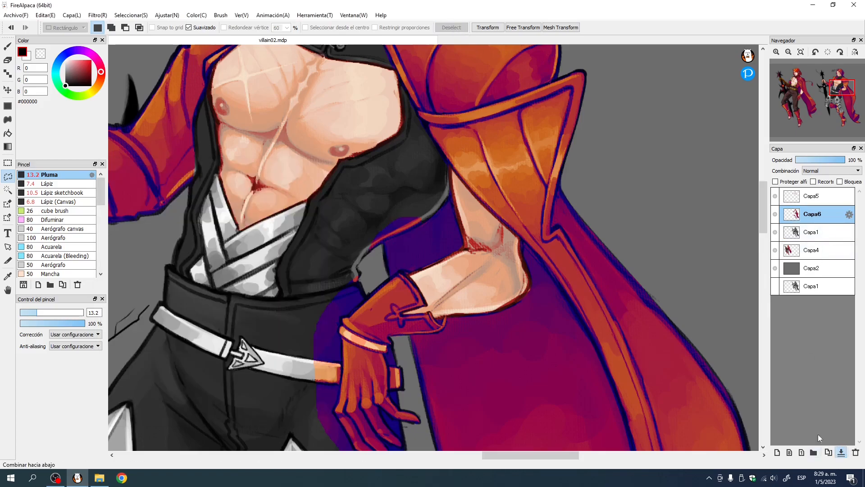
Step: Erase the colour overlapping the vest's lower edge, the waist and the glove's wrist band on Capa6, using Pluma
{"action": "key", "text": "b"}
{"action": "mouse_move", "coordinate": [400, 220]}
{"action": "left_mouse_down"}
{"action": "mouse_move", "coordinate": [417, 216]}
{"action": "mouse_move", "coordinate": [370, 242]}
{"action": "mouse_move", "coordinate": [381, 239]}
{"action": "left_mouse_up"}
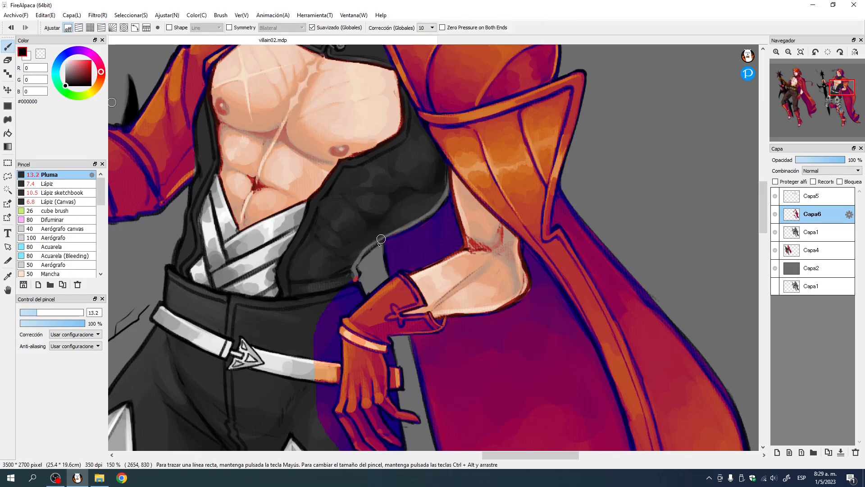
{"action": "left_click_drag", "start_coordinate": [361, 277], "coordinate": [402, 187]}
{"action": "mouse_move", "coordinate": [376, 217]}
{"action": "left_mouse_down"}
{"action": "mouse_move", "coordinate": [411, 194]}
{"action": "mouse_move", "coordinate": [375, 222]}
{"action": "mouse_move", "coordinate": [371, 213]}
{"action": "mouse_move", "coordinate": [353, 240]}
{"action": "left_mouse_up"}
{"action": "mouse_move", "coordinate": [344, 307]}
{"action": "left_mouse_down", "text": "ctrl+alt"}
{"action": "mouse_move", "coordinate": [359, 307]}
{"action": "mouse_move", "coordinate": [372, 258]}
{"action": "mouse_move", "coordinate": [360, 259]}
{"action": "mouse_move", "coordinate": [406, 251]}
{"action": "mouse_move", "coordinate": [429, 259]}
{"action": "mouse_move", "coordinate": [436, 293]}
{"action": "mouse_move", "coordinate": [388, 257]}
{"action": "left_mouse_up", "text": "ctrl+alt"}
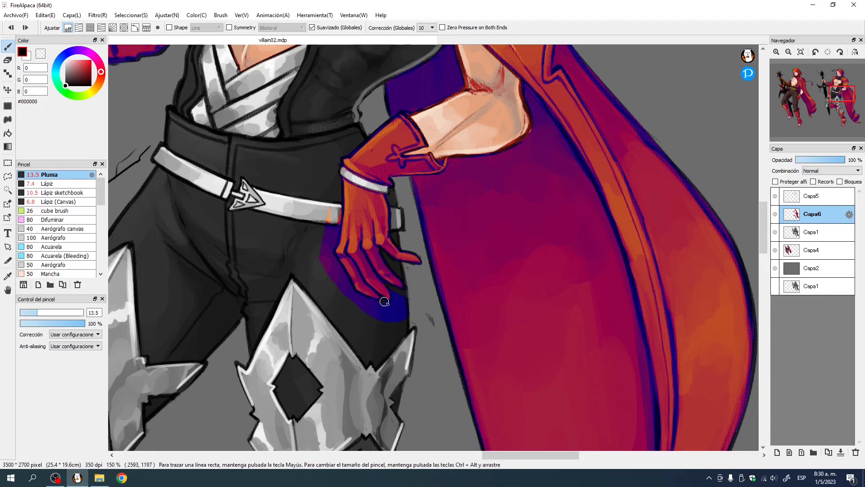
Step: Erase the purple halo around the gloved hand and the orange remnant on the belt, using Lápiz at size 14.9
{"action": "left_click", "coordinate": [47, 184]}
{"action": "left_click_drag", "start_coordinate": [382, 303], "coordinate": [396, 305], "text": "ctrl+alt"}
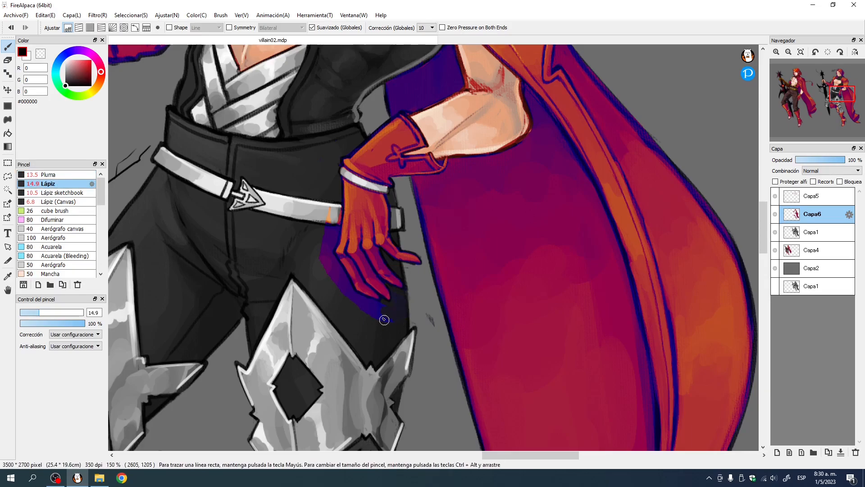
{"action": "mouse_move", "coordinate": [398, 306]}
{"action": "left_mouse_down"}
{"action": "mouse_move", "coordinate": [344, 304]}
{"action": "mouse_move", "coordinate": [323, 260]}
{"action": "left_mouse_up"}
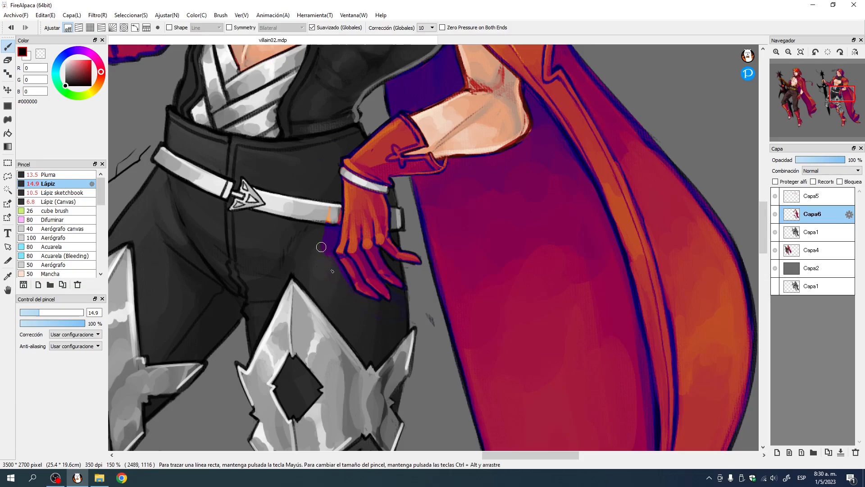
{"action": "mouse_move", "coordinate": [335, 203]}
{"action": "left_mouse_down"}
{"action": "mouse_move", "coordinate": [330, 235]}
{"action": "mouse_move", "coordinate": [333, 224]}
{"action": "left_mouse_up"}
Step: Erase the orange overlap from the standing leg's armour plates beside the raised boot, using Lápiz
{"action": "left_click_drag", "start_coordinate": [327, 165], "coordinate": [381, 333]}
{"action": "left_click_drag", "start_coordinate": [327, 198], "coordinate": [322, 260]}
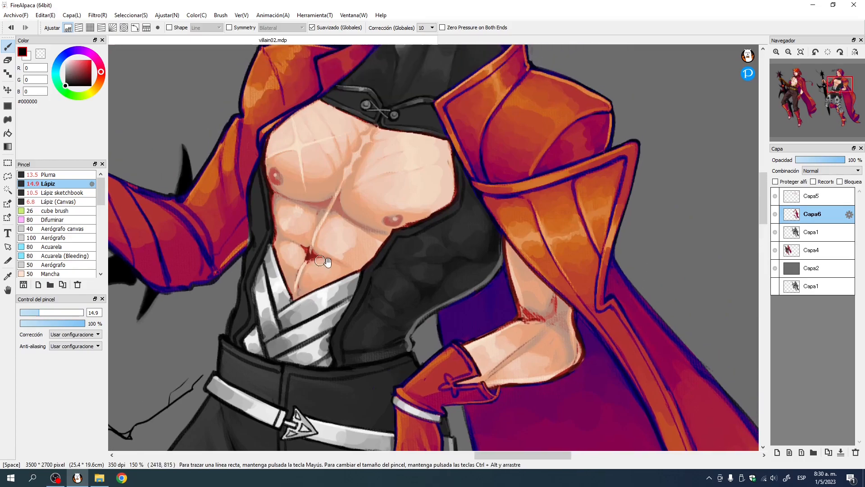
{"action": "left_click_drag", "start_coordinate": [503, 302], "coordinate": [462, 296]}
{"action": "left_click_drag", "start_coordinate": [396, 244], "coordinate": [476, 331]}
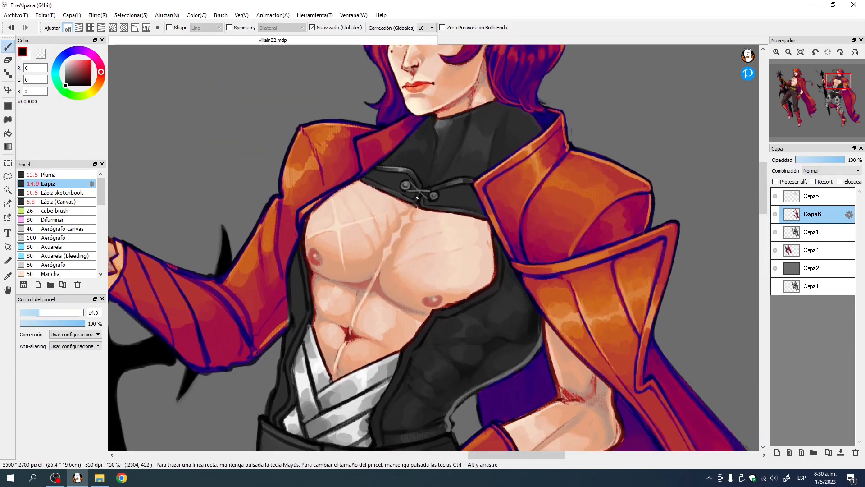
{"action": "left_click_drag", "start_coordinate": [433, 127], "coordinate": [407, 168]}
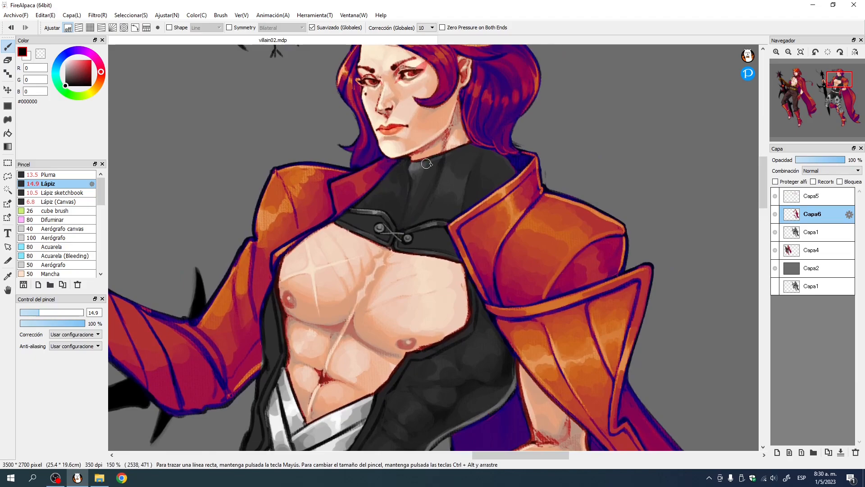
{"action": "left_click_drag", "start_coordinate": [436, 420], "coordinate": [321, 80]}
{"action": "left_click_drag", "start_coordinate": [411, 312], "coordinate": [390, 169]}
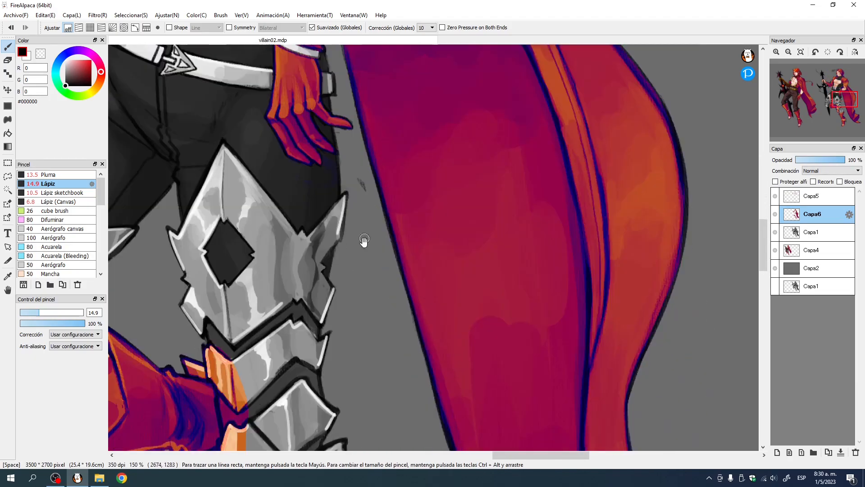
{"action": "left_click_drag", "start_coordinate": [363, 244], "coordinate": [442, 93]}
{"action": "left_click_drag", "start_coordinate": [327, 277], "coordinate": [408, 170]}
{"action": "left_click_drag", "start_coordinate": [342, 108], "coordinate": [356, 108]}
{"action": "mouse_move", "coordinate": [345, 106]}
{"action": "left_mouse_down"}
{"action": "mouse_move", "coordinate": [379, 113]}
{"action": "mouse_move", "coordinate": [351, 115]}
{"action": "mouse_move", "coordinate": [396, 127]}
{"action": "mouse_move", "coordinate": [401, 185]}
{"action": "mouse_move", "coordinate": [386, 134]}
{"action": "left_mouse_up"}
{"action": "mouse_move", "coordinate": [362, 234]}
{"action": "left_mouse_down", "text": "ctrl+alt"}
{"action": "mouse_move", "coordinate": [353, 234]}
{"action": "mouse_move", "coordinate": [384, 198]}
{"action": "mouse_move", "coordinate": [361, 228]}
{"action": "mouse_move", "coordinate": [393, 203]}
{"action": "left_mouse_up", "text": "ctrl+alt"}
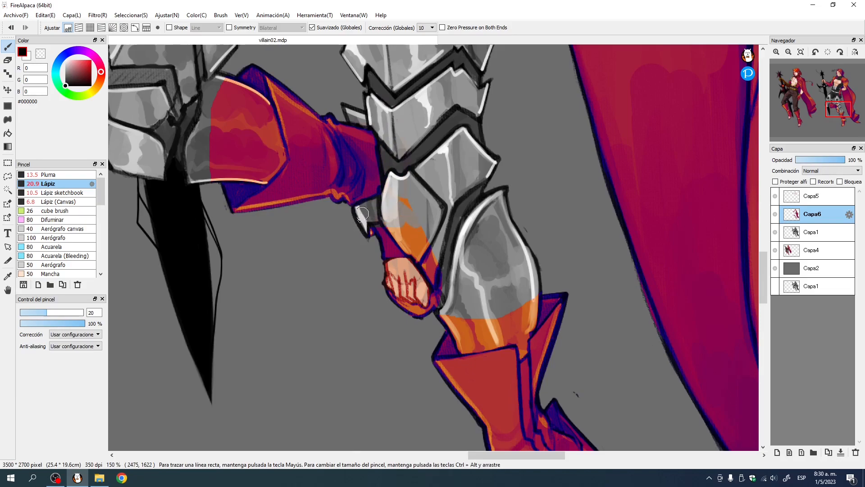
Step: Erase the orange patches from the plate behind the raised foot with Lápiz at size 40, undoing the last stroke
{"action": "left_click_drag", "start_coordinate": [406, 234], "coordinate": [421, 233], "text": "ctrl+alt"}
{"action": "left_click_drag", "start_coordinate": [403, 205], "coordinate": [451, 287]}
{"action": "left_click_drag", "start_coordinate": [419, 228], "coordinate": [447, 288]}
{"action": "left_click_drag", "start_coordinate": [393, 234], "coordinate": [444, 279]}
{"action": "key", "text": "ctrl+z"}
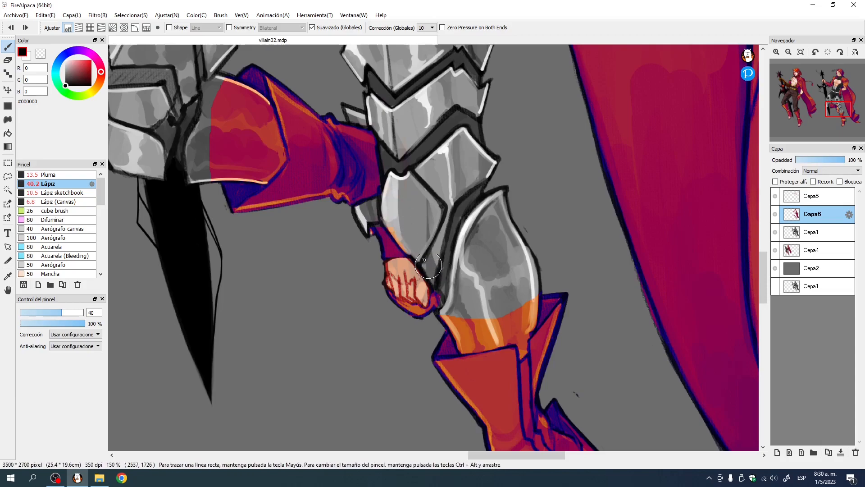
Step: Erase the orange overlap from the standing leg's rounded shin plate, just above the boot cuff
{"action": "left_click_drag", "start_coordinate": [441, 234], "coordinate": [392, 136]}
{"action": "mouse_move", "coordinate": [344, 196]}
{"action": "left_mouse_down", "text": "ctrl+alt"}
{"action": "mouse_move", "coordinate": [335, 196]}
{"action": "mouse_move", "coordinate": [358, 219]}
{"action": "mouse_move", "coordinate": [369, 216]}
{"action": "mouse_move", "coordinate": [346, 205]}
{"action": "mouse_move", "coordinate": [375, 216]}
{"action": "mouse_move", "coordinate": [391, 191]}
{"action": "left_mouse_up", "text": "ctrl+alt"}
{"action": "left_click_drag", "start_coordinate": [383, 250], "coordinate": [390, 191]}
{"action": "left_click_drag", "start_coordinate": [363, 202], "coordinate": [374, 202], "text": "ctrl+alt"}
{"action": "mouse_move", "coordinate": [406, 153]}
{"action": "left_mouse_down"}
{"action": "mouse_move", "coordinate": [422, 191]}
{"action": "mouse_move", "coordinate": [436, 185]}
{"action": "mouse_move", "coordinate": [461, 147]}
{"action": "mouse_move", "coordinate": [444, 175]}
{"action": "mouse_move", "coordinate": [454, 185]}
{"action": "mouse_move", "coordinate": [421, 186]}
{"action": "mouse_move", "coordinate": [443, 188]}
{"action": "mouse_move", "coordinate": [480, 146]}
{"action": "left_mouse_up"}
{"action": "mouse_move", "coordinate": [478, 196]}
{"action": "left_mouse_down"}
{"action": "mouse_move", "coordinate": [463, 170]}
{"action": "mouse_move", "coordinate": [484, 160]}
{"action": "mouse_move", "coordinate": [481, 178]}
{"action": "mouse_move", "coordinate": [493, 127]}
{"action": "left_mouse_up"}
Step: Erase the colour covering the standing boot's ankle band, heel and sole, using Lápiz at about size 20
{"action": "left_click_drag", "start_coordinate": [558, 292], "coordinate": [502, 129]}
{"action": "left_click_drag", "start_coordinate": [490, 228], "coordinate": [499, 228], "text": "ctrl+alt"}
{"action": "mouse_move", "coordinate": [493, 136]}
{"action": "left_mouse_down"}
{"action": "mouse_move", "coordinate": [494, 208]}
{"action": "mouse_move", "coordinate": [487, 120]}
{"action": "left_mouse_up"}
{"action": "mouse_move", "coordinate": [471, 91]}
{"action": "left_mouse_down"}
{"action": "mouse_move", "coordinate": [456, 96]}
{"action": "mouse_move", "coordinate": [452, 72]}
{"action": "left_mouse_up"}
{"action": "mouse_move", "coordinate": [499, 171]}
{"action": "left_mouse_down", "text": "ctrl+alt"}
{"action": "mouse_move", "coordinate": [484, 175]}
{"action": "mouse_move", "coordinate": [490, 150]}
{"action": "left_mouse_up", "text": "ctrl+alt"}
{"action": "mouse_move", "coordinate": [402, 189]}
{"action": "left_mouse_down"}
{"action": "mouse_move", "coordinate": [406, 205]}
{"action": "mouse_move", "coordinate": [408, 171]}
{"action": "mouse_move", "coordinate": [397, 203]}
{"action": "mouse_move", "coordinate": [396, 169]}
{"action": "mouse_move", "coordinate": [404, 177]}
{"action": "mouse_move", "coordinate": [409, 168]}
{"action": "mouse_move", "coordinate": [469, 167]}
{"action": "mouse_move", "coordinate": [415, 175]}
{"action": "mouse_move", "coordinate": [412, 183]}
{"action": "mouse_move", "coordinate": [444, 192]}
{"action": "left_mouse_up"}
{"action": "left_click_drag", "start_coordinate": [478, 164], "coordinate": [478, 157]}
{"action": "mouse_move", "coordinate": [483, 206]}
{"action": "left_mouse_down"}
{"action": "mouse_move", "coordinate": [481, 219]}
{"action": "mouse_move", "coordinate": [439, 248]}
{"action": "mouse_move", "coordinate": [417, 255]}
{"action": "mouse_move", "coordinate": [405, 244]}
{"action": "left_mouse_up"}
{"action": "scroll", "coordinate": [484, 272], "scroll_direction": "down", "scroll_amount": 3}
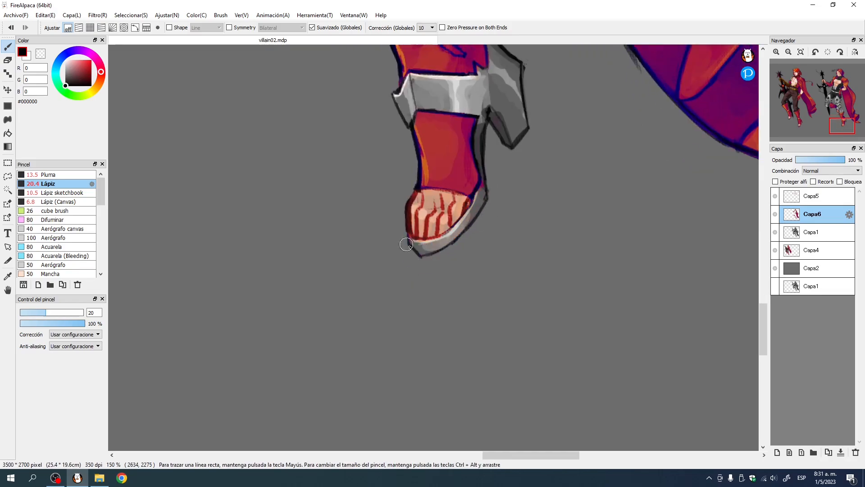
{"action": "scroll", "coordinate": [440, 150], "scroll_direction": "up", "scroll_amount": 2}
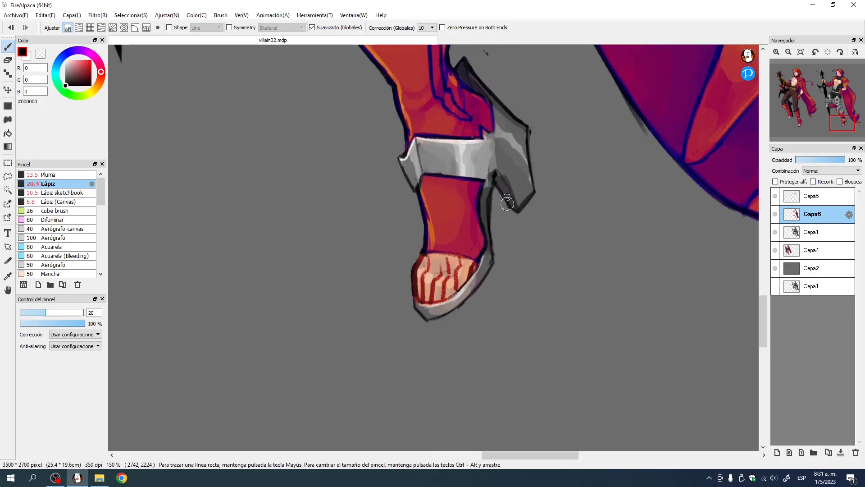
{"action": "left_click", "coordinate": [800, 52]}
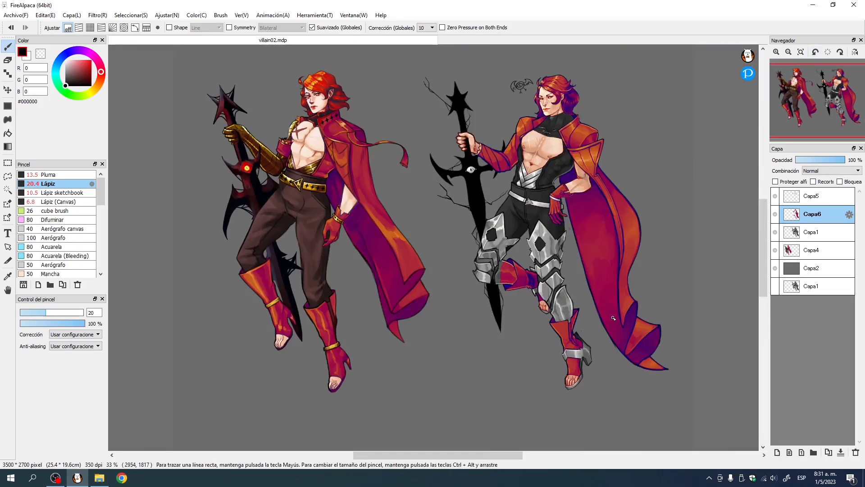
Step: Merge Capa5 down into Capa6 and toggle the merged layer's visibility to check its contents
{"action": "left_click", "coordinate": [817, 201]}
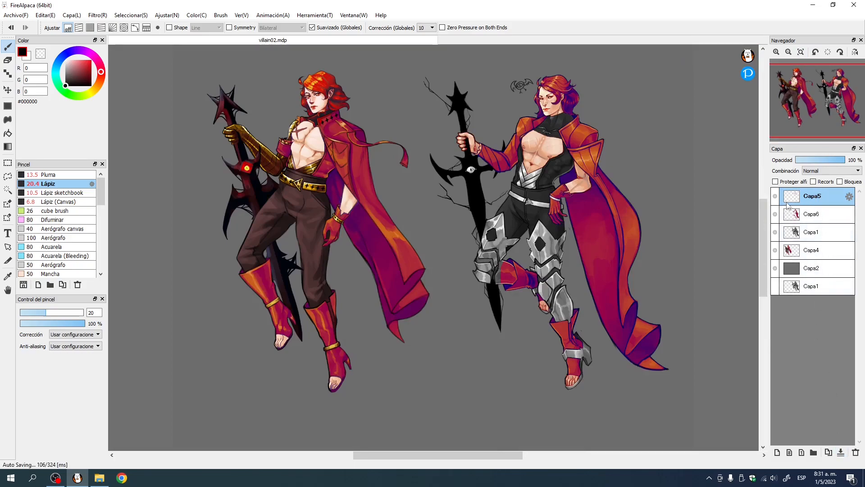
{"action": "left_click", "coordinate": [841, 452]}
{"action": "left_click", "coordinate": [774, 198]}
{"action": "left_click", "coordinate": [776, 198]}
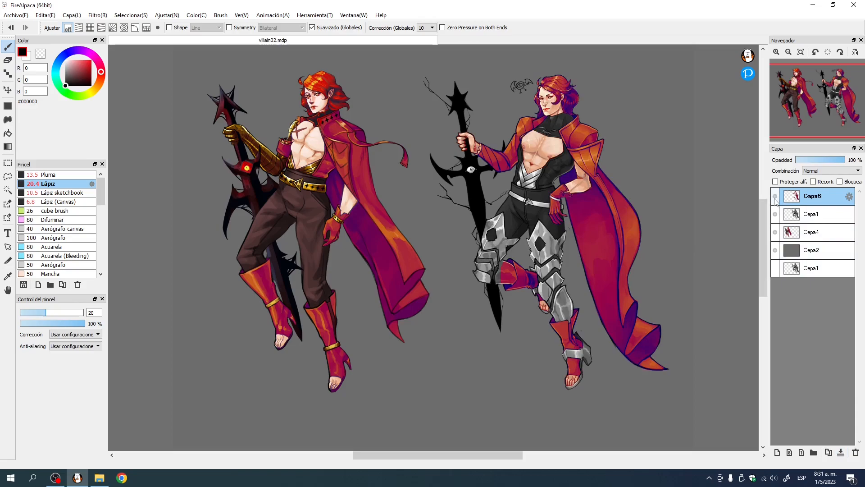
Step: Lasso the vest, trousers and thigh area on Capa1, move them onto a new layer, and deselect
{"action": "left_click", "coordinate": [817, 216]}
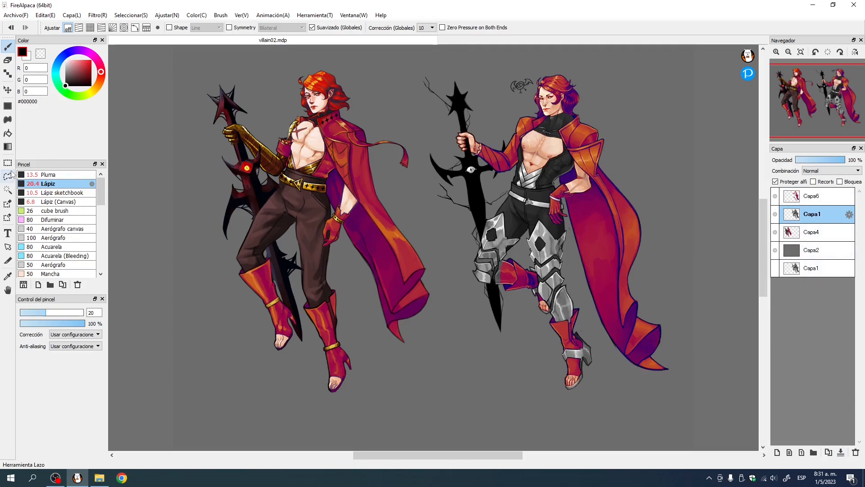
{"action": "left_click", "coordinate": [8, 176]}
{"action": "scroll", "coordinate": [536, 186], "scroll_direction": "up", "scroll_amount": 2}
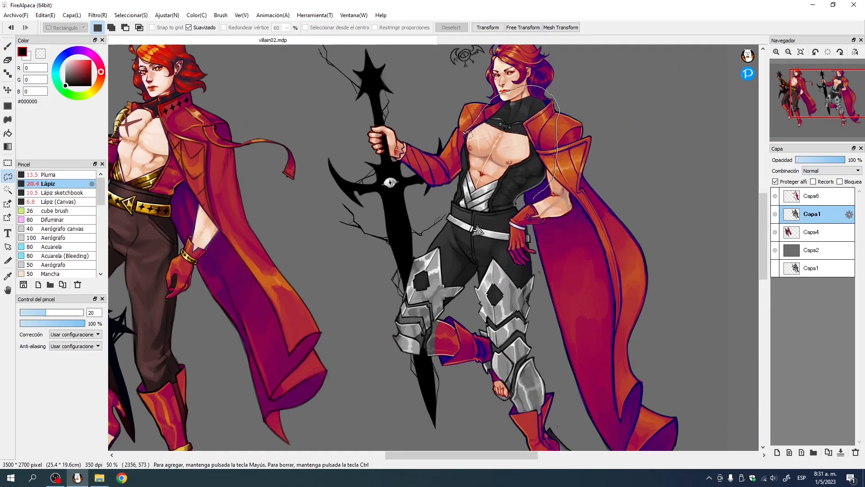
{"action": "left_click_drag", "start_coordinate": [449, 182], "coordinate": [428, 239]}
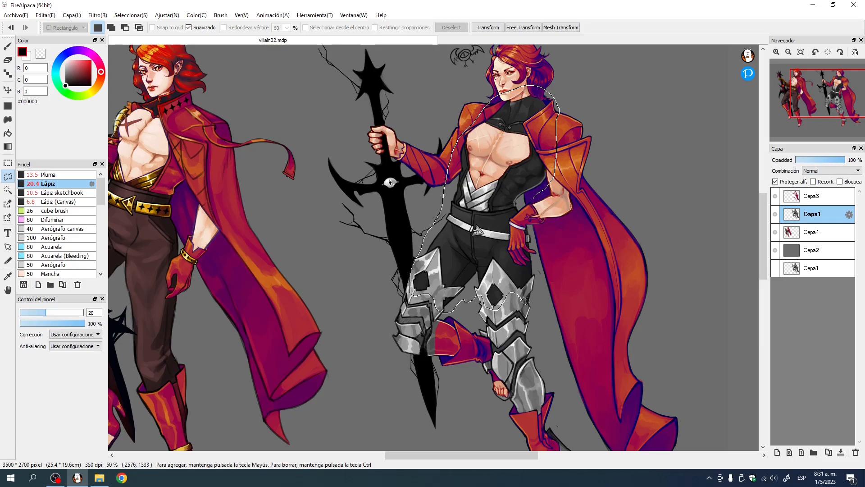
{"action": "left_click_drag", "start_coordinate": [541, 238], "coordinate": [536, 200]}
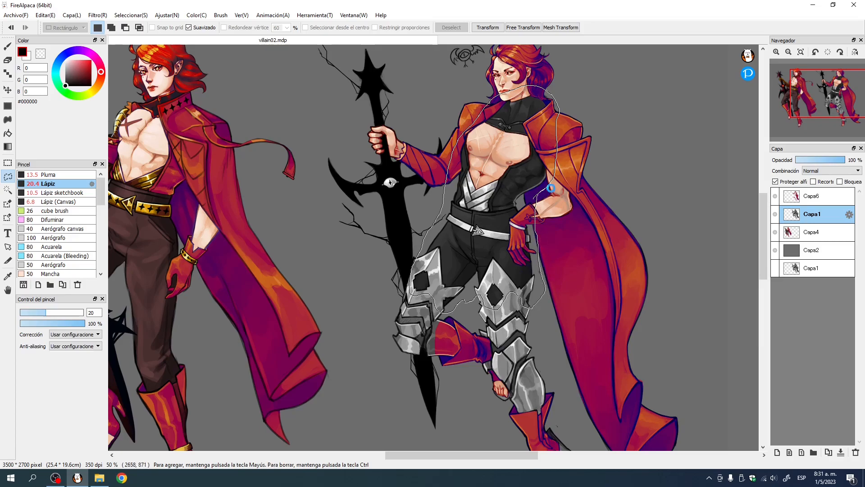
{"action": "key", "text": "ctrl"}
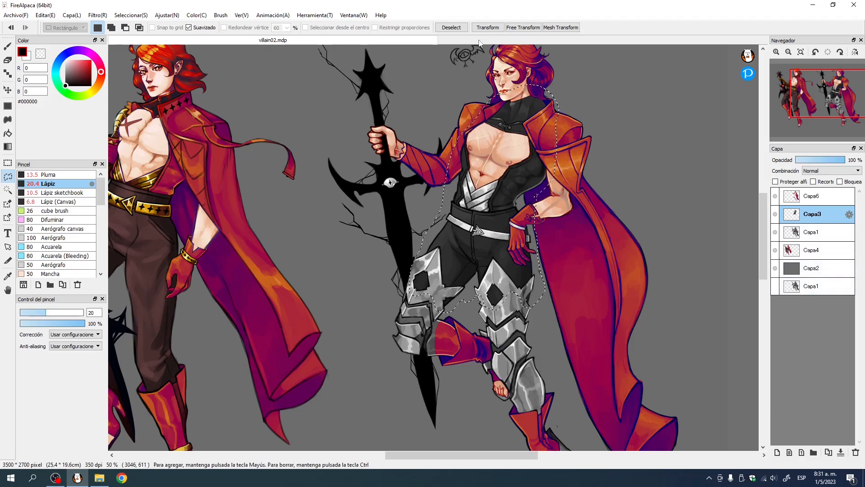
{"action": "left_click", "coordinate": [451, 27]}
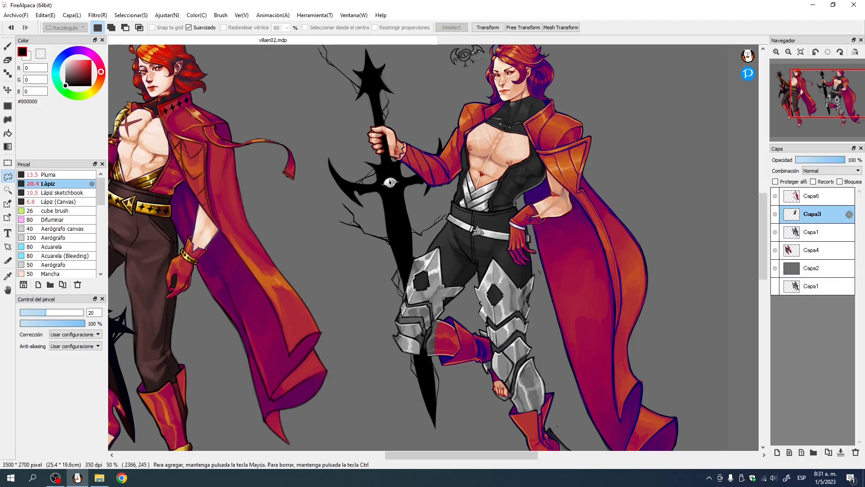
Step: Apply the Colorful gradient map, running from black through red and orange to pale green, to the vest and trousers on Capa3
{"action": "left_click", "coordinate": [8, 46]}
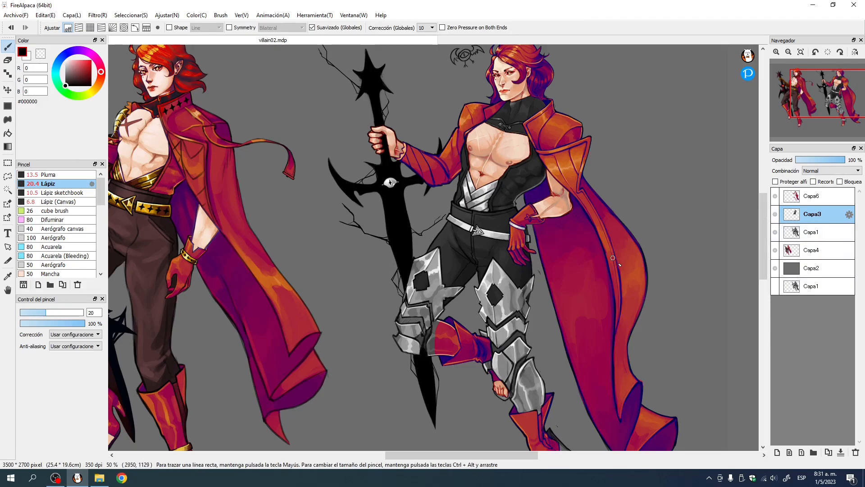
{"action": "left_click_drag", "start_coordinate": [284, 103], "coordinate": [372, 141]}
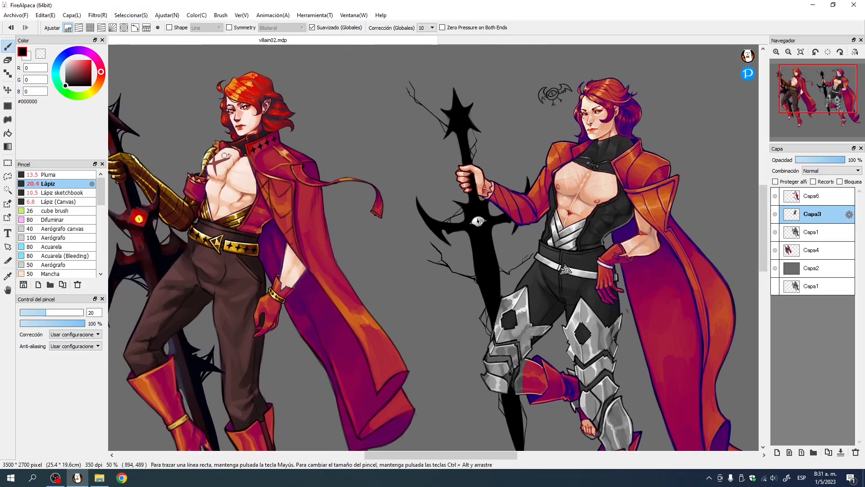
{"action": "left_click", "coordinate": [792, 52]}
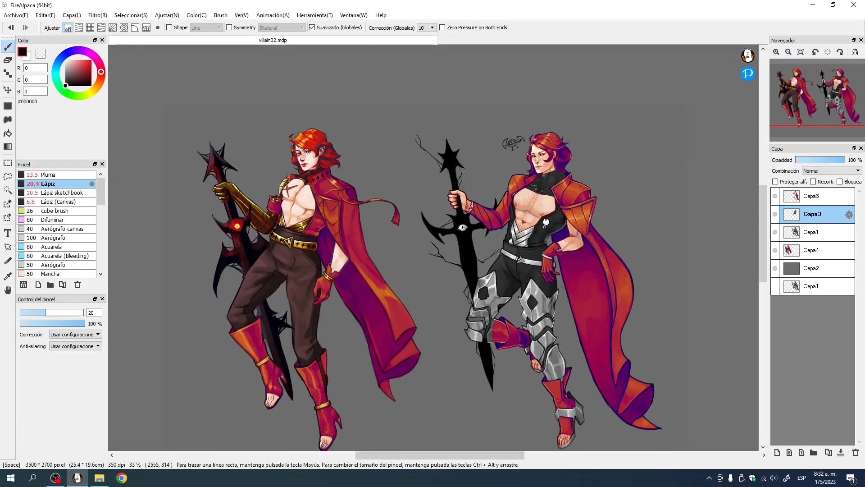
{"action": "left_click", "coordinate": [97, 15]}
{"action": "left_click", "coordinate": [125, 61]}
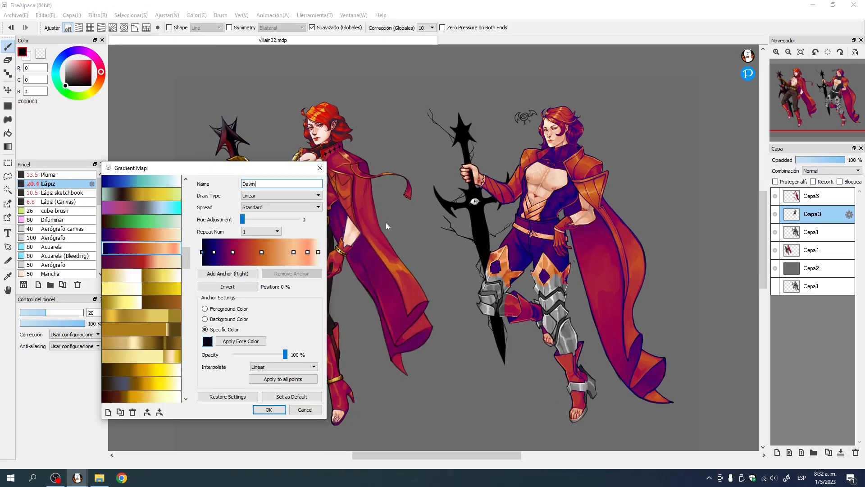
{"action": "left_click_drag", "start_coordinate": [251, 171], "coordinate": [335, 202]}
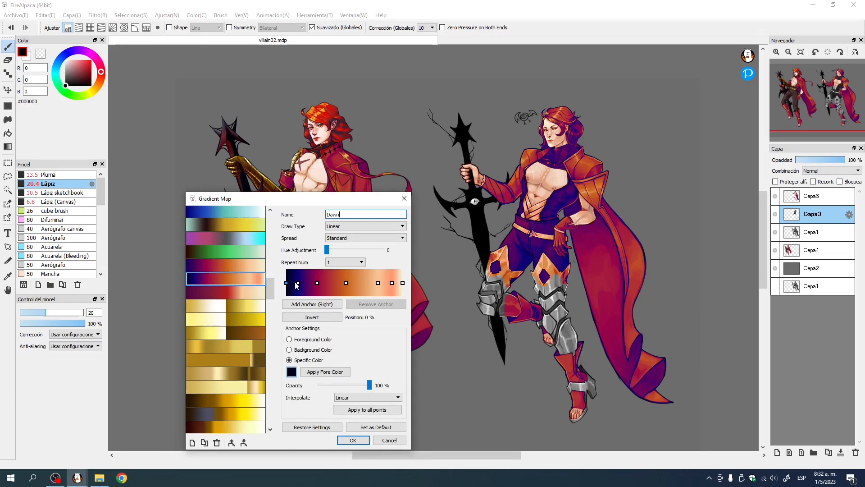
{"action": "left_click_drag", "start_coordinate": [300, 282], "coordinate": [275, 253]}
{"action": "left_click", "coordinate": [226, 353]}
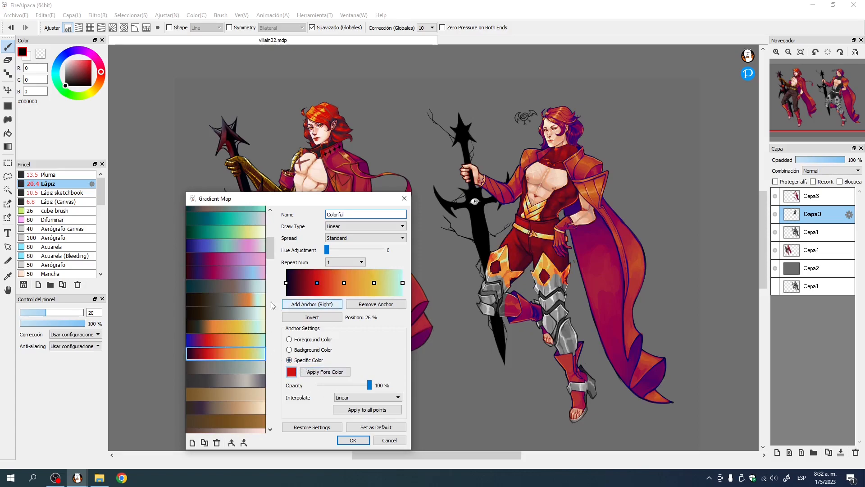
{"action": "left_click", "coordinate": [356, 441]}
Step: Darken the vest and trousers on Capa3 with a Tone Curve, pulling the RGB curve's midtones down into a smooth sag
{"action": "left_click", "coordinate": [98, 15]}
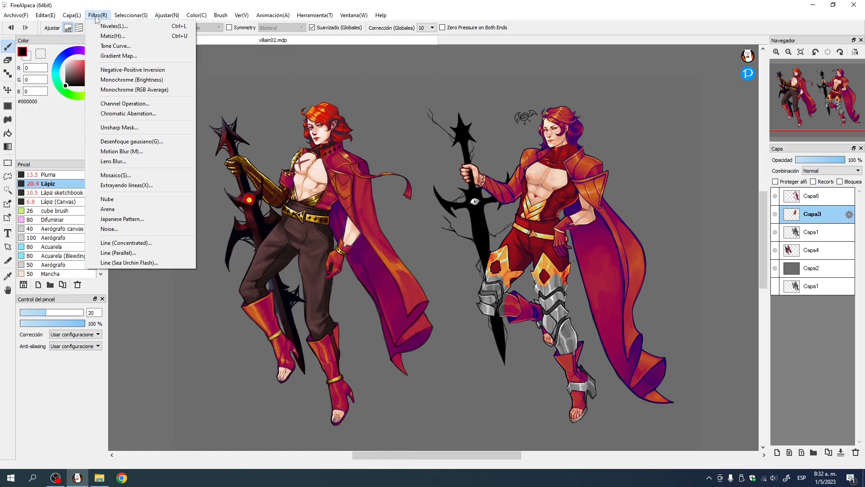
{"action": "left_click", "coordinate": [115, 46]}
{"action": "left_click_drag", "start_coordinate": [632, 134], "coordinate": [690, 77]}
{"action": "left_click_drag", "start_coordinate": [642, 163], "coordinate": [658, 174]}
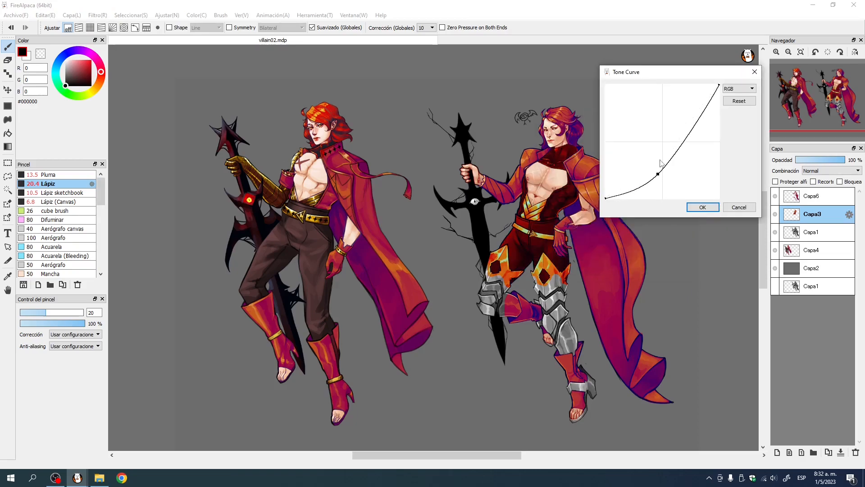
{"action": "left_click_drag", "start_coordinate": [658, 175], "coordinate": [669, 173]}
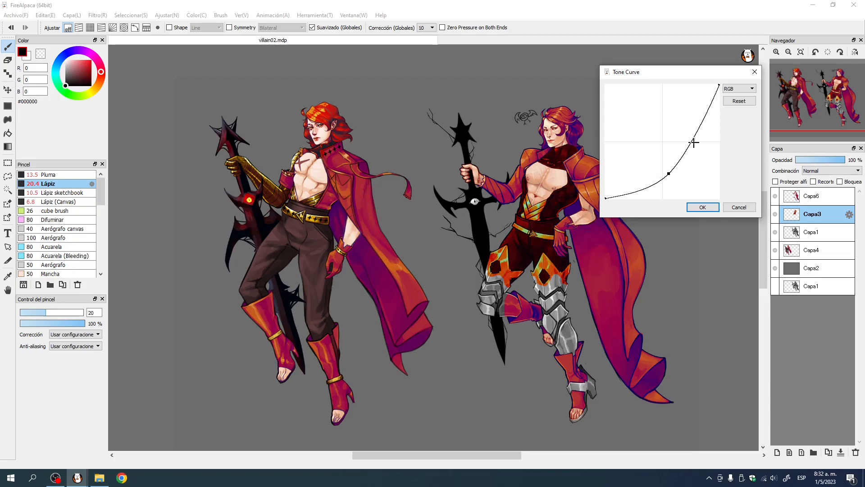
{"action": "left_click_drag", "start_coordinate": [705, 117], "coordinate": [726, 120]}
{"action": "left_click_drag", "start_coordinate": [669, 174], "coordinate": [666, 173]}
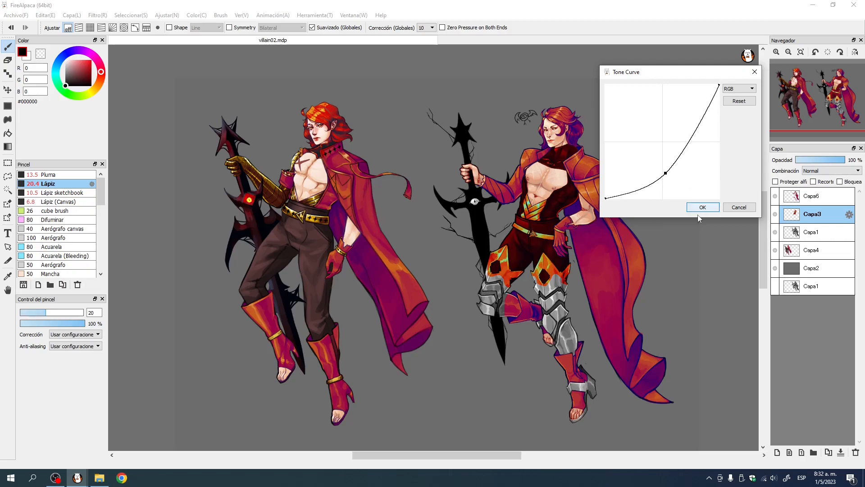
{"action": "left_click", "coordinate": [703, 207]}
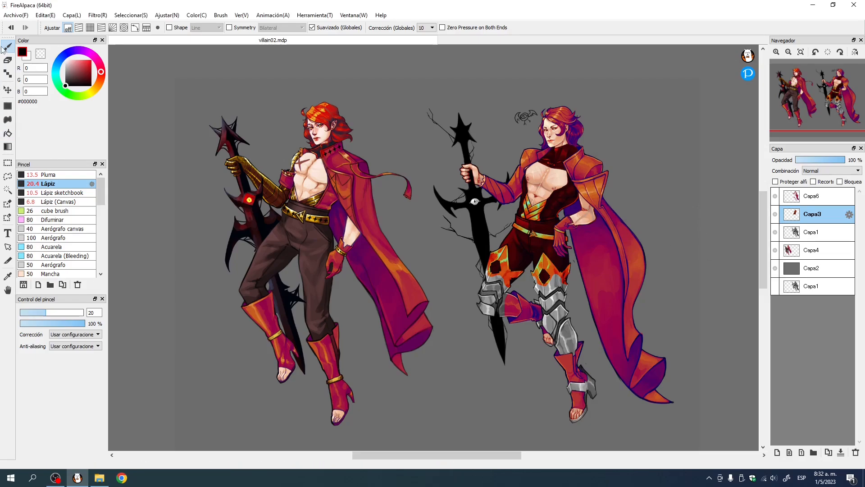
Step: Start erasing the orange overlap from the raised leg's knee plate with the Pluma brush, and undo the last stroke
{"action": "left_click", "coordinate": [54, 175]}
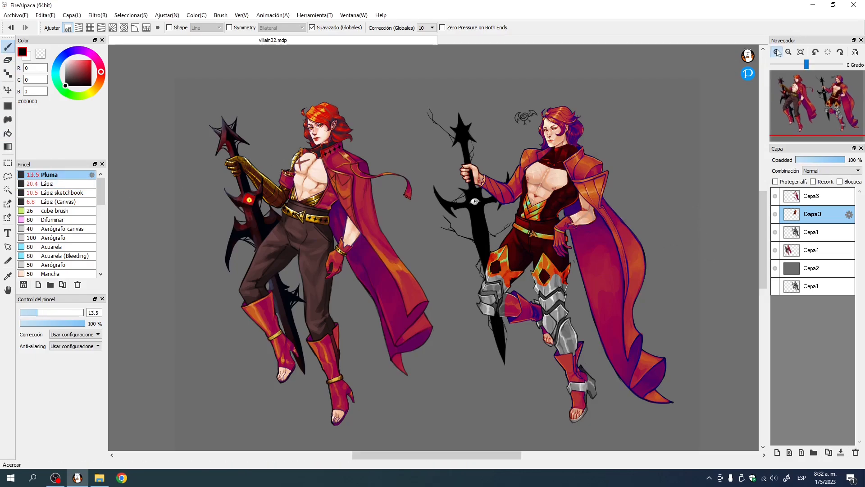
{"action": "left_click", "coordinate": [776, 52]}
{"action": "left_click", "coordinate": [777, 52]}
{"action": "left_click", "coordinate": [776, 52]}
{"action": "mouse_move", "coordinate": [592, 237]}
{"action": "left_mouse_down"}
{"action": "mouse_move", "coordinate": [330, 182]}
{"action": "mouse_move", "coordinate": [366, 167]}
{"action": "left_mouse_up"}
{"action": "left_click_drag", "start_coordinate": [376, 228], "coordinate": [394, 228]}
{"action": "mouse_move", "coordinate": [371, 286]}
{"action": "left_mouse_down"}
{"action": "mouse_move", "coordinate": [390, 211]}
{"action": "mouse_move", "coordinate": [368, 224]}
{"action": "mouse_move", "coordinate": [411, 189]}
{"action": "mouse_move", "coordinate": [403, 190]}
{"action": "mouse_move", "coordinate": [426, 180]}
{"action": "mouse_move", "coordinate": [429, 190]}
{"action": "left_mouse_up"}
{"action": "key", "text": "ctrl+z"}
Step: Switch to OBS Studio to check the recording, and return to FireAlpaca
{"action": "left_click", "coordinate": [58, 478]}
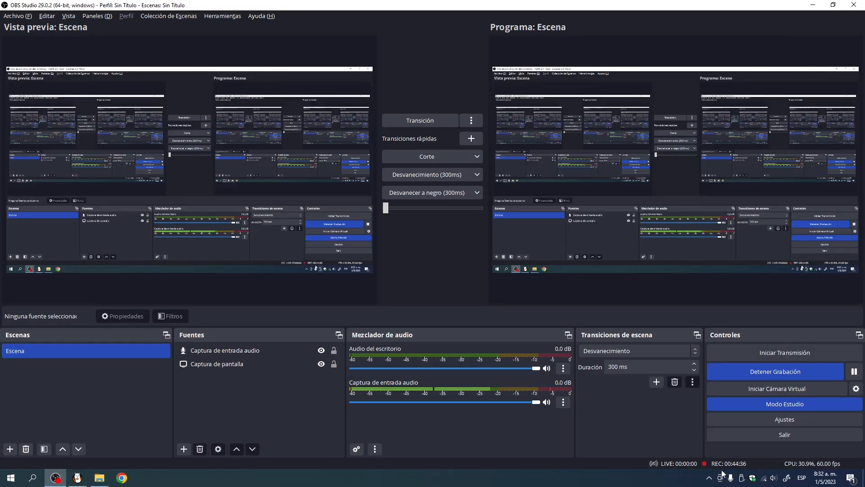
{"action": "left_click", "coordinate": [80, 481]}
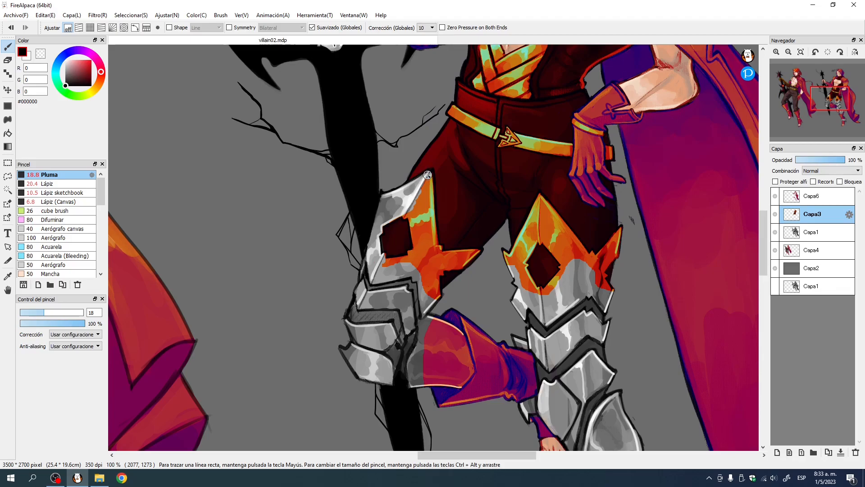
Step: Erase the orange and green colour from the raised leg's knee plate and its side spike on Capa3, using Pluma at about size 18
{"action": "left_click_drag", "start_coordinate": [428, 175], "coordinate": [426, 238]}
{"action": "left_click_drag", "start_coordinate": [420, 187], "coordinate": [423, 256]}
{"action": "mouse_move", "coordinate": [422, 220]}
{"action": "left_mouse_down"}
{"action": "mouse_move", "coordinate": [428, 268]}
{"action": "mouse_move", "coordinate": [431, 183]}
{"action": "left_mouse_up"}
{"action": "mouse_move", "coordinate": [434, 258]}
{"action": "left_mouse_down"}
{"action": "mouse_move", "coordinate": [438, 304]}
{"action": "mouse_move", "coordinate": [420, 287]}
{"action": "left_mouse_up"}
{"action": "mouse_move", "coordinate": [413, 220]}
{"action": "left_mouse_down"}
{"action": "mouse_move", "coordinate": [412, 255]}
{"action": "mouse_move", "coordinate": [382, 267]}
{"action": "left_mouse_up"}
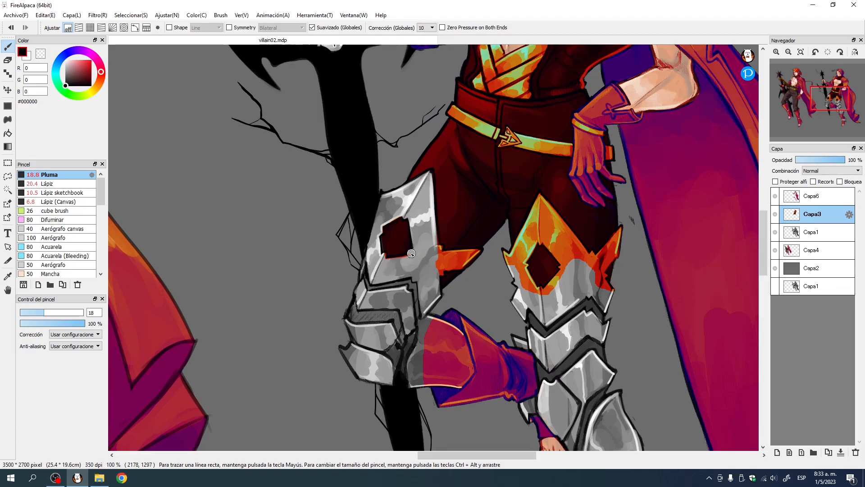
{"action": "mouse_move", "coordinate": [425, 262]}
{"action": "left_mouse_down"}
{"action": "mouse_move", "coordinate": [433, 285]}
{"action": "mouse_move", "coordinate": [435, 250]}
{"action": "mouse_move", "coordinate": [441, 272]}
{"action": "mouse_move", "coordinate": [440, 255]}
{"action": "mouse_move", "coordinate": [475, 262]}
{"action": "mouse_move", "coordinate": [462, 269]}
{"action": "mouse_move", "coordinate": [430, 258]}
{"action": "mouse_move", "coordinate": [479, 255]}
{"action": "mouse_move", "coordinate": [433, 255]}
{"action": "mouse_move", "coordinate": [484, 253]}
{"action": "left_mouse_up"}
{"action": "left_click_drag", "start_coordinate": [432, 256], "coordinate": [435, 240]}
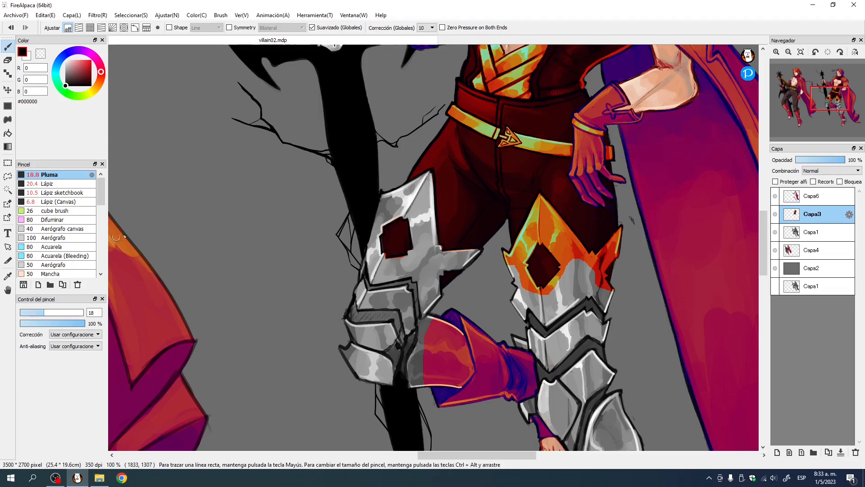
Step: On Capa6, erase the red and orange colour covering the raised leg's rounded plate behind the knee, using an enlarged Pluma brush
{"action": "left_click_drag", "start_coordinate": [392, 302], "coordinate": [273, 212]}
{"action": "mouse_move", "coordinate": [312, 242]}
{"action": "left_mouse_down", "text": "ctrl+alt"}
{"action": "mouse_move", "coordinate": [334, 258]}
{"action": "mouse_move", "coordinate": [317, 250]}
{"action": "mouse_move", "coordinate": [302, 266]}
{"action": "mouse_move", "coordinate": [310, 235]}
{"action": "mouse_move", "coordinate": [338, 254]}
{"action": "mouse_move", "coordinate": [342, 270]}
{"action": "left_mouse_up", "text": "ctrl+alt"}
{"action": "left_click", "coordinate": [813, 199]}
{"action": "mouse_move", "coordinate": [334, 261]}
{"action": "left_mouse_down", "text": "ctrl+alt"}
{"action": "mouse_move", "coordinate": [317, 257]}
{"action": "mouse_move", "coordinate": [332, 259]}
{"action": "mouse_move", "coordinate": [315, 267]}
{"action": "mouse_move", "coordinate": [328, 280]}
{"action": "mouse_move", "coordinate": [302, 290]}
{"action": "mouse_move", "coordinate": [336, 290]}
{"action": "mouse_move", "coordinate": [342, 243]}
{"action": "mouse_move", "coordinate": [352, 276]}
{"action": "mouse_move", "coordinate": [341, 294]}
{"action": "mouse_move", "coordinate": [299, 294]}
{"action": "mouse_move", "coordinate": [334, 291]}
{"action": "mouse_move", "coordinate": [315, 260]}
{"action": "left_mouse_up", "text": "ctrl+alt"}
{"action": "key", "text": "ctrl+z"}
{"action": "key", "text": "ctrl+z"}
{"action": "mouse_move", "coordinate": [313, 260]}
{"action": "left_mouse_down"}
{"action": "mouse_move", "coordinate": [305, 278]}
{"action": "mouse_move", "coordinate": [304, 249]}
{"action": "mouse_move", "coordinate": [332, 280]}
{"action": "mouse_move", "coordinate": [321, 249]}
{"action": "left_mouse_up"}
{"action": "key", "text": "space"}
{"action": "left_click_drag", "start_coordinate": [393, 286], "coordinate": [312, 166]}
{"action": "left_click_drag", "start_coordinate": [375, 328], "coordinate": [350, 291]}
{"action": "left_click_drag", "start_coordinate": [305, 125], "coordinate": [356, 323]}
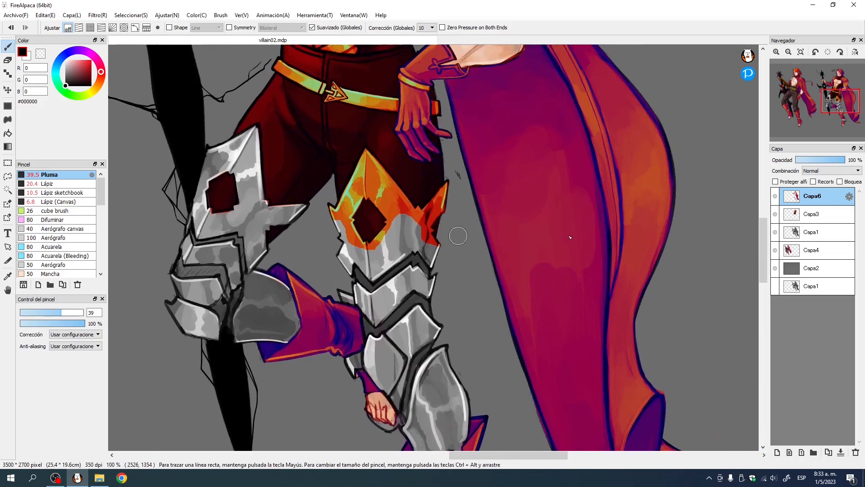
Step: On Capa3, erase the orange around the diamond of the standing leg's knee plate, using Pluma at about size 13 to 14
{"action": "left_click", "coordinate": [813, 215]}
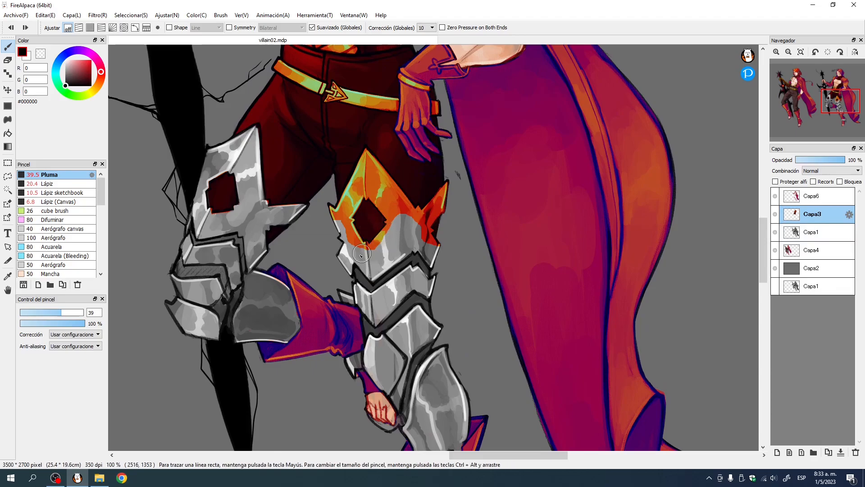
{"action": "key", "text": "ctrl+z"}
{"action": "mouse_move", "coordinate": [383, 246]}
{"action": "left_mouse_down", "text": "ctrl+alt"}
{"action": "mouse_move", "coordinate": [374, 251]}
{"action": "mouse_move", "coordinate": [331, 220]}
{"action": "mouse_move", "coordinate": [327, 208]}
{"action": "mouse_move", "coordinate": [343, 211]}
{"action": "mouse_move", "coordinate": [333, 206]}
{"action": "mouse_move", "coordinate": [357, 182]}
{"action": "mouse_move", "coordinate": [354, 220]}
{"action": "mouse_move", "coordinate": [346, 218]}
{"action": "left_mouse_up", "text": "ctrl+alt"}
{"action": "mouse_move", "coordinate": [362, 168]}
{"action": "left_mouse_down"}
{"action": "mouse_move", "coordinate": [342, 203]}
{"action": "mouse_move", "coordinate": [357, 199]}
{"action": "mouse_move", "coordinate": [362, 164]}
{"action": "mouse_move", "coordinate": [381, 173]}
{"action": "mouse_move", "coordinate": [364, 184]}
{"action": "mouse_move", "coordinate": [392, 217]}
{"action": "mouse_move", "coordinate": [375, 198]}
{"action": "left_mouse_up"}
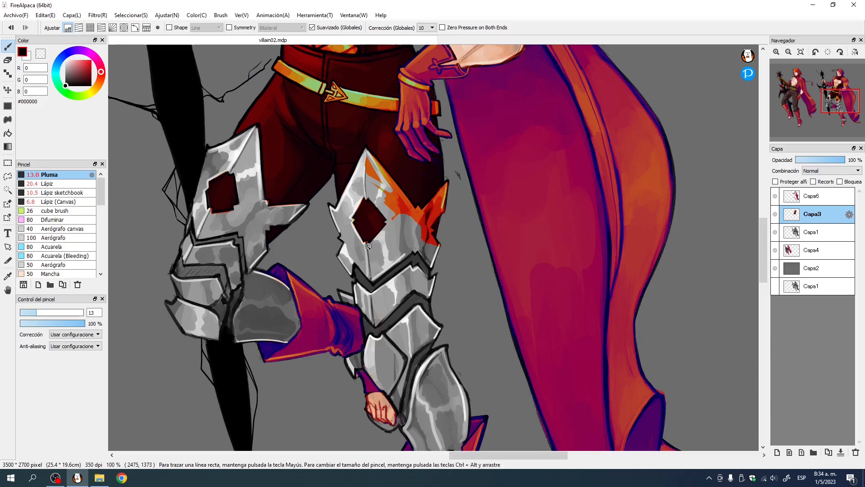
{"action": "mouse_move", "coordinate": [373, 180]}
{"action": "left_mouse_down", "text": "ctrl+alt"}
{"action": "mouse_move", "coordinate": [391, 202]}
{"action": "mouse_move", "coordinate": [373, 176]}
{"action": "left_mouse_up", "text": "ctrl+alt"}
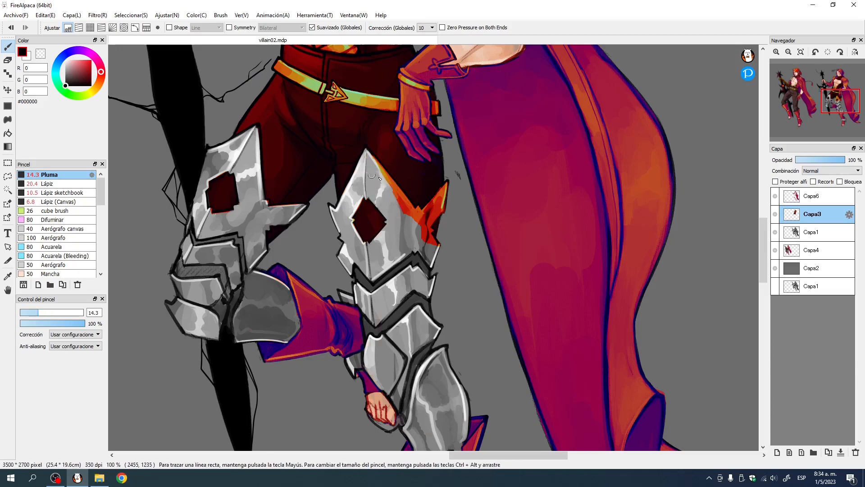
Step: Clean the raised knee plate's edges and erase the remaining orange from the standing knee plate, using Lápiz at about size 10 to 15
{"action": "left_click", "coordinate": [45, 184]}
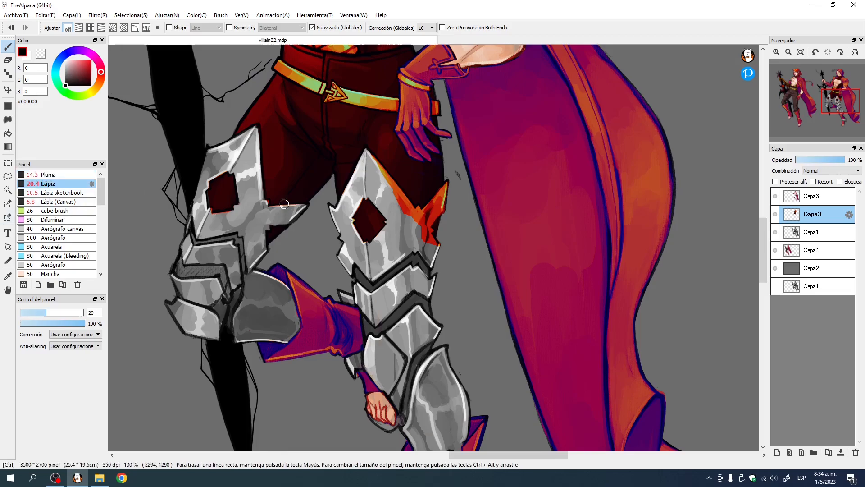
{"action": "left_click_drag", "start_coordinate": [308, 213], "coordinate": [269, 207], "text": "ctrl+alt"}
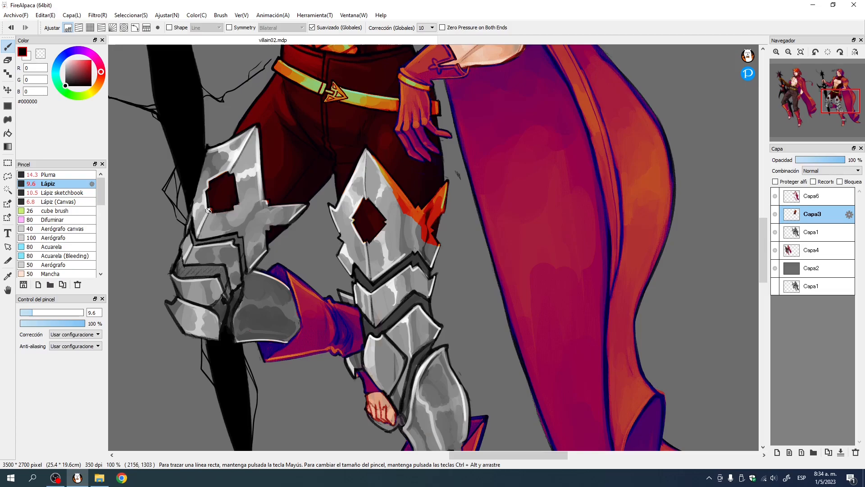
{"action": "left_click_drag", "start_coordinate": [367, 164], "coordinate": [407, 210], "text": "ctrl+alt"}
{"action": "mouse_move", "coordinate": [373, 159]}
{"action": "left_mouse_down"}
{"action": "mouse_move", "coordinate": [408, 218]}
{"action": "mouse_move", "coordinate": [358, 185]}
{"action": "mouse_move", "coordinate": [373, 177]}
{"action": "mouse_move", "coordinate": [344, 196]}
{"action": "left_mouse_up"}
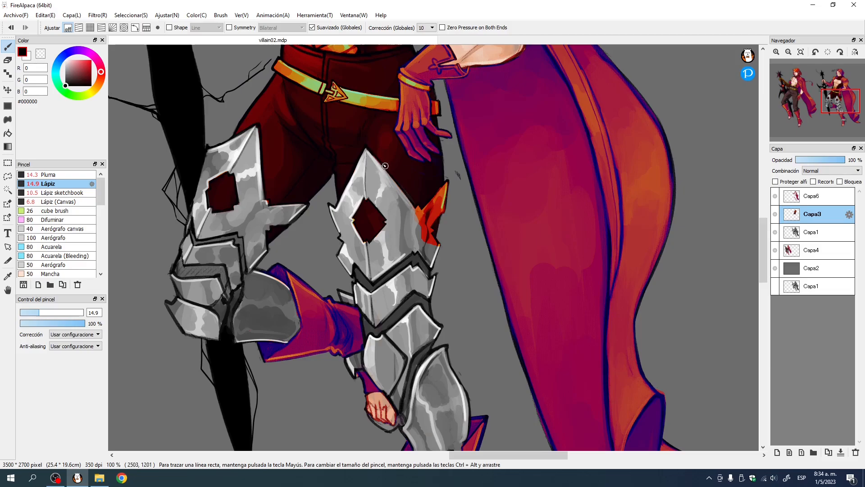
{"action": "mouse_move", "coordinate": [422, 215]}
{"action": "left_mouse_down", "text": "ctrl+alt"}
{"action": "mouse_move", "coordinate": [439, 210]}
{"action": "mouse_move", "coordinate": [453, 186]}
{"action": "mouse_move", "coordinate": [412, 216]}
{"action": "mouse_move", "coordinate": [417, 211]}
{"action": "mouse_move", "coordinate": [425, 229]}
{"action": "left_mouse_up", "text": "ctrl+alt"}
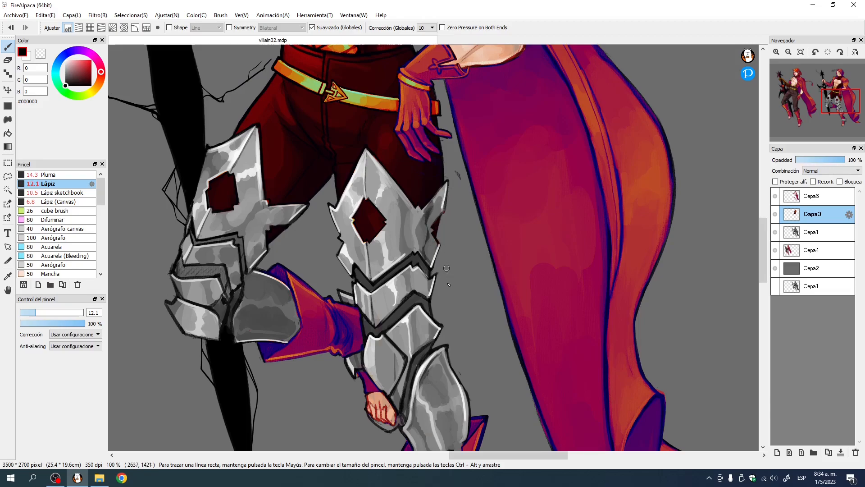
Step: Erase the orange and green colour from the crossed bands at the vest's waist, using Pluma at about size 13 to 21
{"action": "left_click_drag", "start_coordinate": [447, 268], "coordinate": [430, 180]}
{"action": "left_click_drag", "start_coordinate": [396, 81], "coordinate": [413, 274]}
{"action": "left_click_drag", "start_coordinate": [396, 171], "coordinate": [404, 331]}
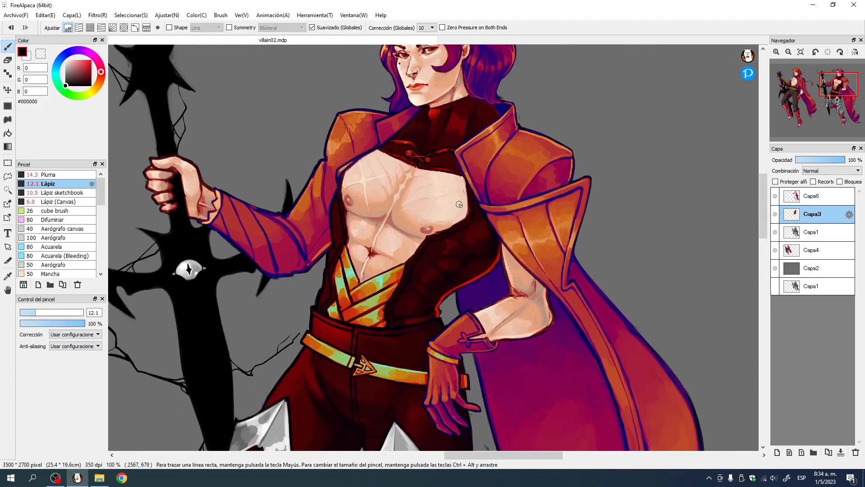
{"action": "left_click", "coordinate": [59, 175]}
{"action": "left_click_drag", "start_coordinate": [369, 263], "coordinate": [412, 183]}
{"action": "mouse_move", "coordinate": [396, 221]}
{"action": "left_mouse_down"}
{"action": "mouse_move", "coordinate": [404, 221]}
{"action": "mouse_move", "coordinate": [392, 199]}
{"action": "mouse_move", "coordinate": [382, 206]}
{"action": "mouse_move", "coordinate": [394, 178]}
{"action": "mouse_move", "coordinate": [384, 202]}
{"action": "mouse_move", "coordinate": [386, 182]}
{"action": "left_mouse_up"}
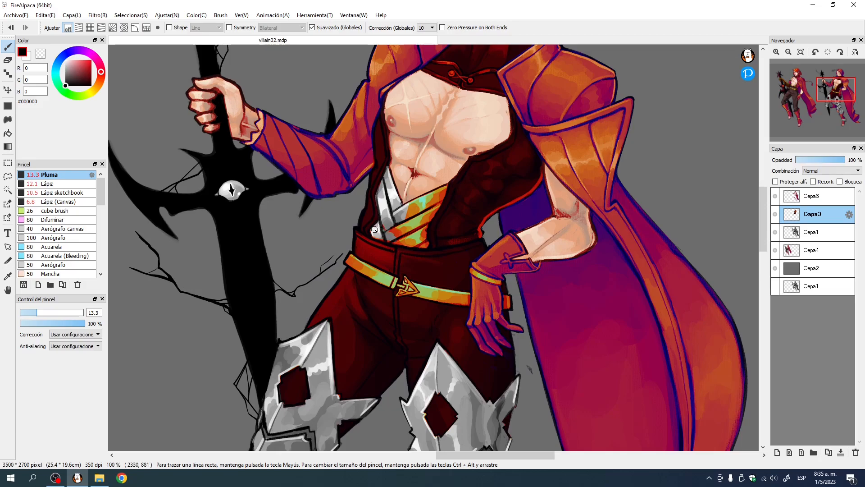
{"action": "mouse_move", "coordinate": [422, 187]}
{"action": "left_mouse_down", "text": "ctrl+alt"}
{"action": "mouse_move", "coordinate": [431, 188]}
{"action": "mouse_move", "coordinate": [396, 234]}
{"action": "mouse_move", "coordinate": [413, 207]}
{"action": "mouse_move", "coordinate": [398, 234]}
{"action": "mouse_move", "coordinate": [425, 234]}
{"action": "left_mouse_up", "text": "ctrl+alt"}
{"action": "mouse_move", "coordinate": [416, 229]}
{"action": "left_mouse_down"}
{"action": "mouse_move", "coordinate": [399, 242]}
{"action": "mouse_move", "coordinate": [422, 235]}
{"action": "mouse_move", "coordinate": [435, 180]}
{"action": "mouse_move", "coordinate": [435, 216]}
{"action": "mouse_move", "coordinate": [444, 188]}
{"action": "mouse_move", "coordinate": [423, 222]}
{"action": "left_mouse_up"}
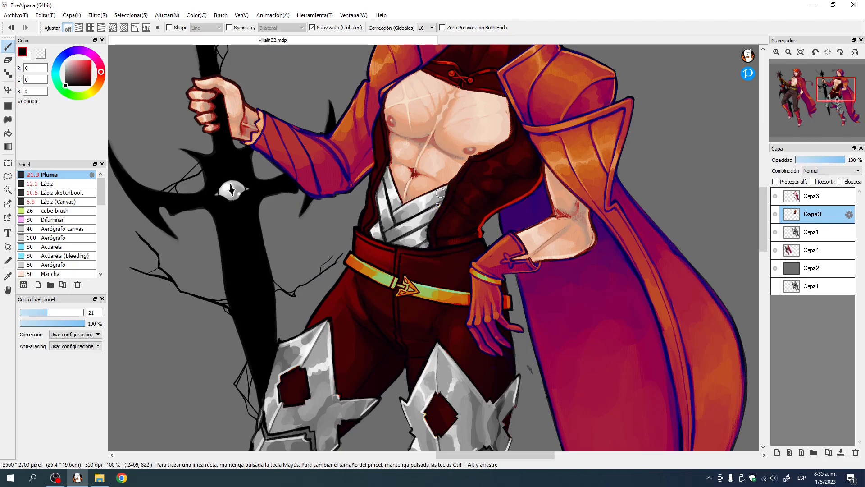
Step: Erase the colour from the belt strap leading to the buckle and from the arrow-shaped buckle, shrinking Pluma for the small details
{"action": "left_click_drag", "start_coordinate": [349, 257], "coordinate": [366, 268]}
{"action": "left_click", "coordinate": [777, 52]}
{"action": "left_click", "coordinate": [777, 52]}
{"action": "left_click_drag", "start_coordinate": [380, 334], "coordinate": [435, 225]}
{"action": "mouse_move", "coordinate": [230, 186]}
{"action": "left_mouse_down"}
{"action": "mouse_move", "coordinate": [214, 176]}
{"action": "mouse_move", "coordinate": [273, 212]}
{"action": "left_mouse_up"}
{"action": "left_click_drag", "start_coordinate": [235, 157], "coordinate": [296, 202]}
{"action": "mouse_move", "coordinate": [266, 178]}
{"action": "left_mouse_down"}
{"action": "mouse_move", "coordinate": [359, 226]}
{"action": "mouse_move", "coordinate": [270, 188]}
{"action": "mouse_move", "coordinate": [333, 230]}
{"action": "mouse_move", "coordinate": [268, 205]}
{"action": "mouse_move", "coordinate": [359, 249]}
{"action": "mouse_move", "coordinate": [351, 251]}
{"action": "mouse_move", "coordinate": [364, 254]}
{"action": "mouse_move", "coordinate": [370, 238]}
{"action": "mouse_move", "coordinate": [371, 250]}
{"action": "mouse_move", "coordinate": [373, 236]}
{"action": "mouse_move", "coordinate": [298, 204]}
{"action": "mouse_move", "coordinate": [399, 230]}
{"action": "mouse_move", "coordinate": [375, 229]}
{"action": "mouse_move", "coordinate": [373, 249]}
{"action": "mouse_move", "coordinate": [406, 258]}
{"action": "mouse_move", "coordinate": [402, 226]}
{"action": "mouse_move", "coordinate": [408, 254]}
{"action": "left_mouse_up"}
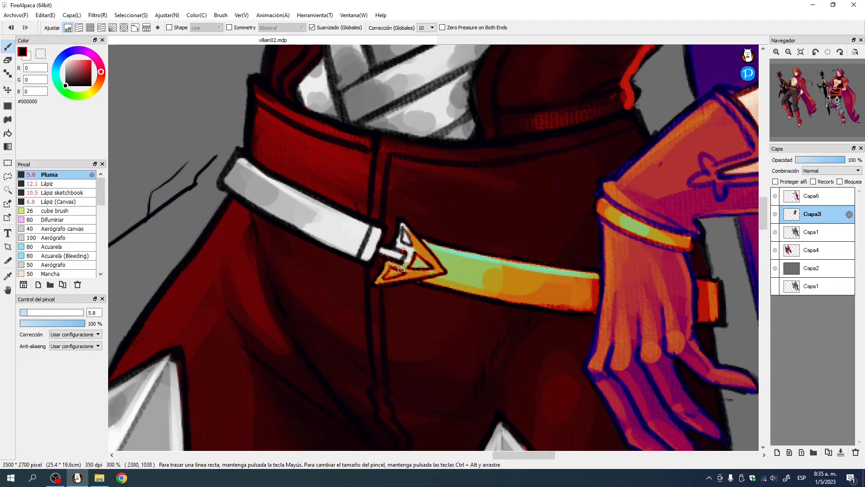
{"action": "mouse_move", "coordinate": [376, 284]}
{"action": "left_mouse_down"}
{"action": "mouse_move", "coordinate": [401, 270]}
{"action": "mouse_move", "coordinate": [391, 268]}
{"action": "mouse_move", "coordinate": [400, 258]}
{"action": "mouse_move", "coordinate": [419, 269]}
{"action": "mouse_move", "coordinate": [408, 254]}
{"action": "mouse_move", "coordinate": [454, 269]}
{"action": "left_mouse_up"}
{"action": "left_click_drag", "start_coordinate": [403, 231], "coordinate": [465, 277]}
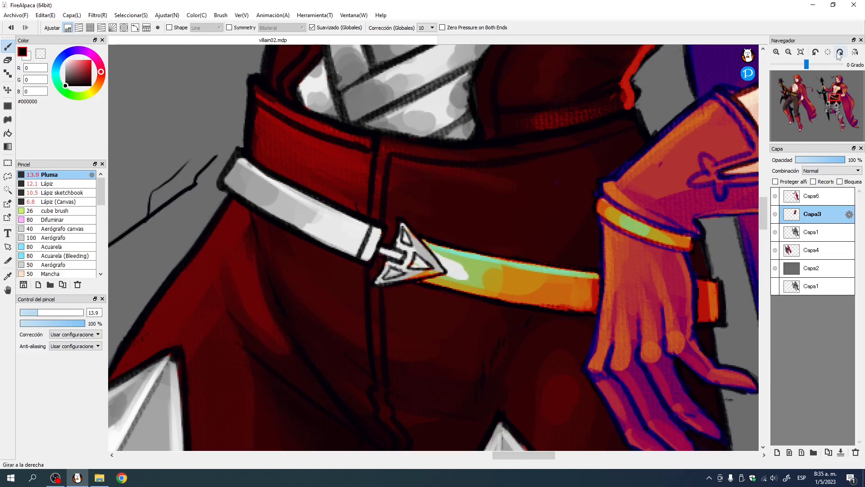
Step: Erase the orange and green colour from the belt between buckle and glove and from its end beyond the hand, with the canvas rotated
{"action": "left_click", "coordinate": [840, 52]}
{"action": "left_click", "coordinate": [841, 52]}
{"action": "left_click", "coordinate": [840, 52]}
{"action": "left_click_drag", "start_coordinate": [425, 320], "coordinate": [405, 274]}
{"action": "mouse_move", "coordinate": [387, 178]}
{"action": "left_mouse_down"}
{"action": "mouse_move", "coordinate": [388, 219]}
{"action": "mouse_move", "coordinate": [384, 194]}
{"action": "mouse_move", "coordinate": [393, 178]}
{"action": "mouse_move", "coordinate": [414, 200]}
{"action": "mouse_move", "coordinate": [379, 362]}
{"action": "mouse_move", "coordinate": [403, 227]}
{"action": "left_mouse_up"}
{"action": "left_click_drag", "start_coordinate": [388, 324], "coordinate": [407, 215]}
{"action": "mouse_move", "coordinate": [390, 244]}
{"action": "left_mouse_down"}
{"action": "mouse_move", "coordinate": [373, 345]}
{"action": "mouse_move", "coordinate": [380, 360]}
{"action": "mouse_move", "coordinate": [351, 361]}
{"action": "mouse_move", "coordinate": [377, 363]}
{"action": "mouse_move", "coordinate": [357, 361]}
{"action": "mouse_move", "coordinate": [373, 299]}
{"action": "left_mouse_up"}
{"action": "mouse_move", "coordinate": [356, 361]}
{"action": "left_mouse_down"}
{"action": "mouse_move", "coordinate": [383, 222]}
{"action": "mouse_move", "coordinate": [370, 319]}
{"action": "mouse_move", "coordinate": [369, 269]}
{"action": "mouse_move", "coordinate": [363, 284]}
{"action": "mouse_move", "coordinate": [393, 190]}
{"action": "left_mouse_up"}
{"action": "left_click_drag", "start_coordinate": [328, 444], "coordinate": [369, 251]}
{"action": "mouse_move", "coordinate": [407, 227]}
{"action": "left_mouse_down"}
{"action": "mouse_move", "coordinate": [388, 232]}
{"action": "mouse_move", "coordinate": [386, 219]}
{"action": "mouse_move", "coordinate": [418, 219]}
{"action": "mouse_move", "coordinate": [409, 230]}
{"action": "left_mouse_up"}
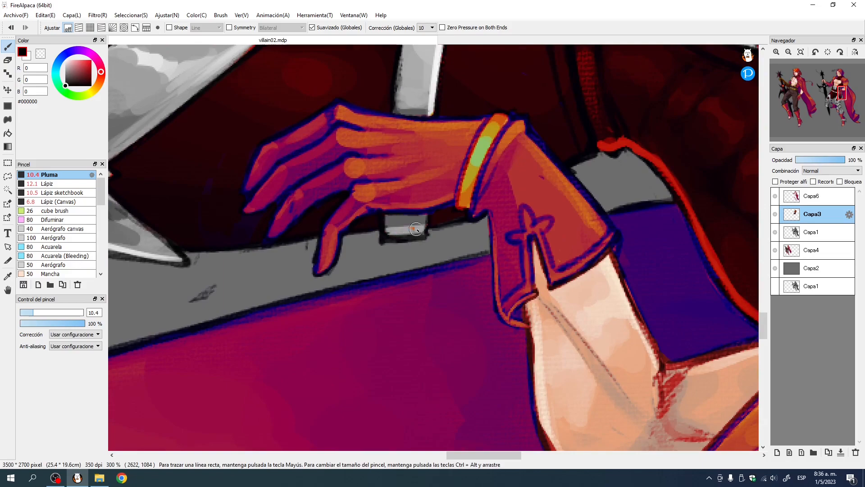
{"action": "left_click", "coordinate": [828, 52]}
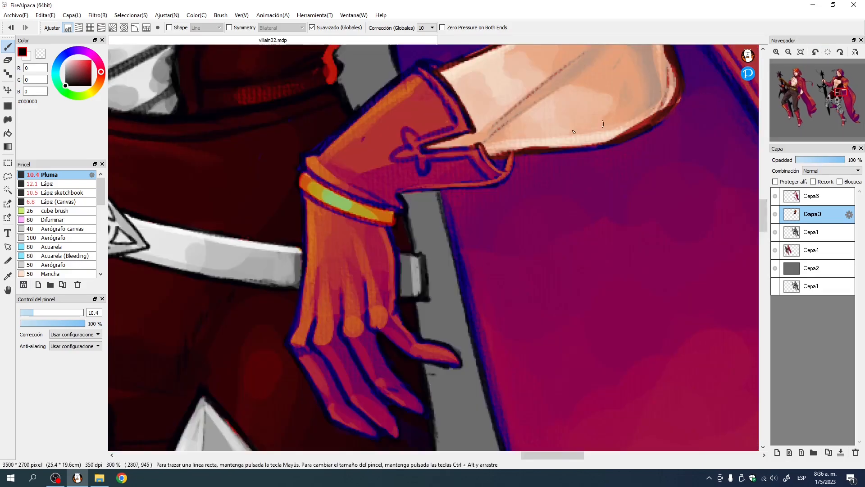
Step: Erase the orange and green colour from the wrist band of the glove resting by the belt, using Pluma at size 10.4
{"action": "left_click", "coordinate": [802, 52]}
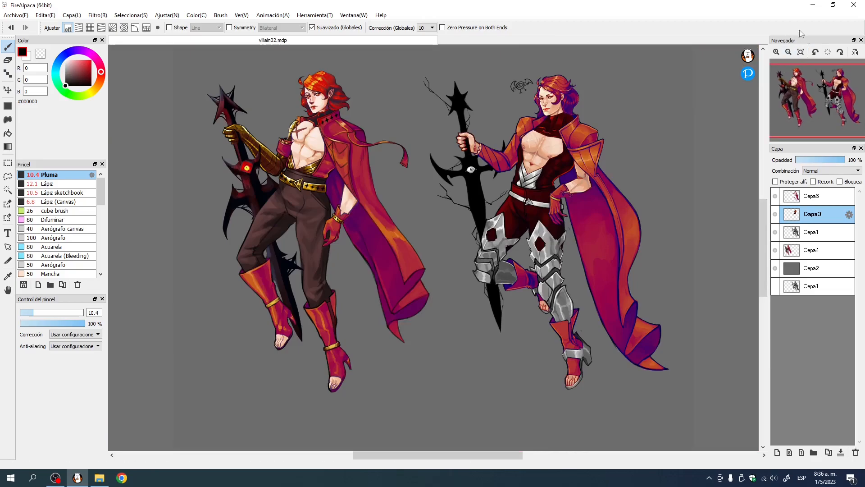
{"action": "left_click", "coordinate": [776, 52]}
{"action": "left_click", "coordinate": [776, 52]}
{"action": "left_click", "coordinate": [776, 53]}
{"action": "left_click_drag", "start_coordinate": [580, 166], "coordinate": [269, 294]}
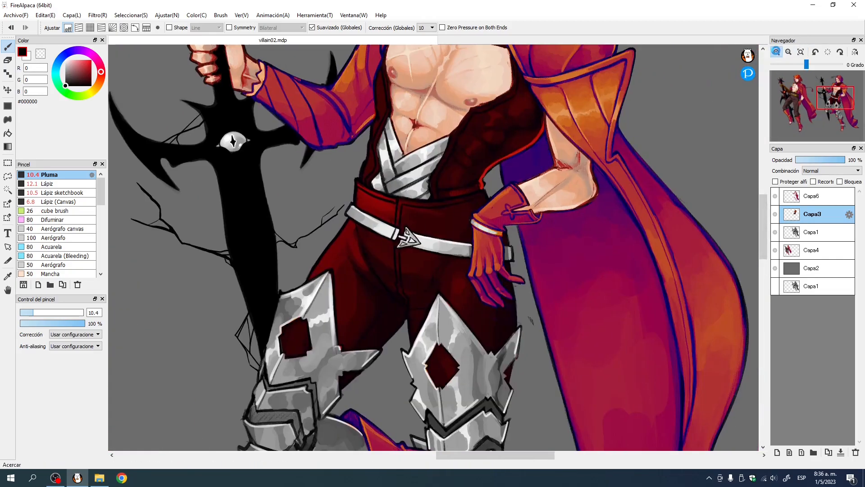
{"action": "scroll", "coordinate": [472, 223], "scroll_direction": "up", "scroll_amount": 3}
{"action": "mouse_move", "coordinate": [466, 172]}
{"action": "left_mouse_down"}
{"action": "mouse_move", "coordinate": [481, 184]}
{"action": "mouse_move", "coordinate": [539, 198]}
{"action": "mouse_move", "coordinate": [467, 169]}
{"action": "left_mouse_up"}
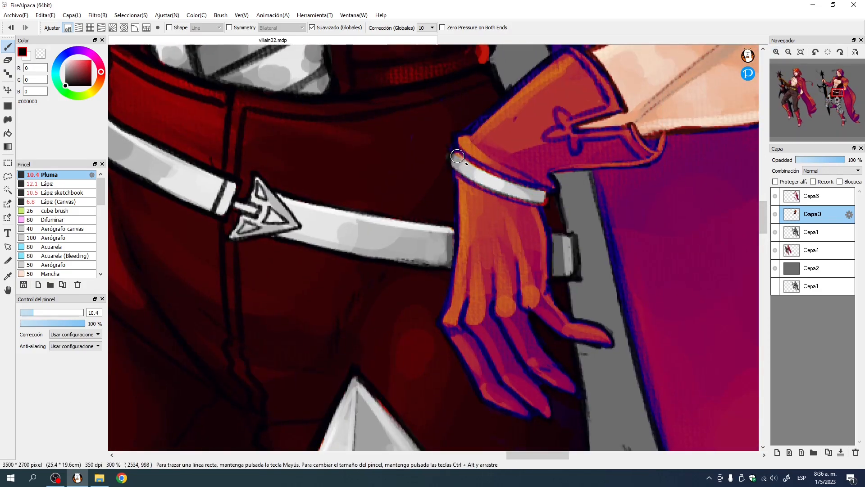
{"action": "left_click_drag", "start_coordinate": [539, 198], "coordinate": [544, 198]}
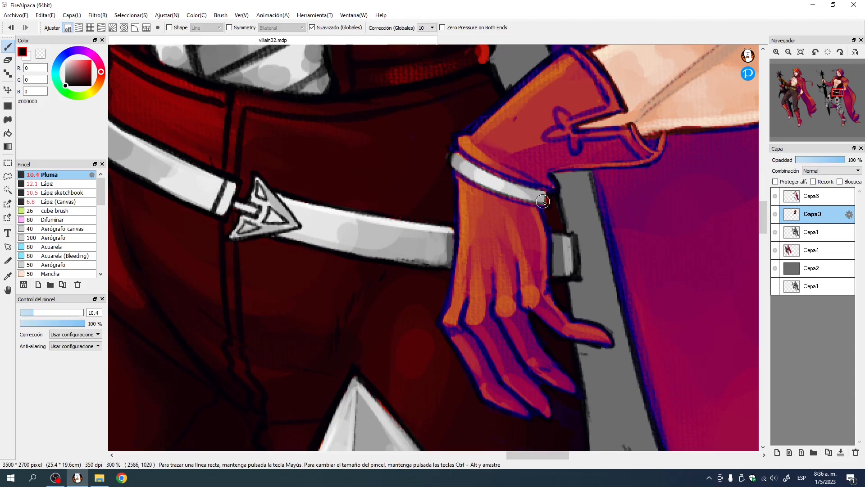
Step: Finish cleaning the glove's wrist band and merge layer Capa6 down into Capa3
{"action": "left_click_drag", "start_coordinate": [459, 162], "coordinate": [458, 158]}
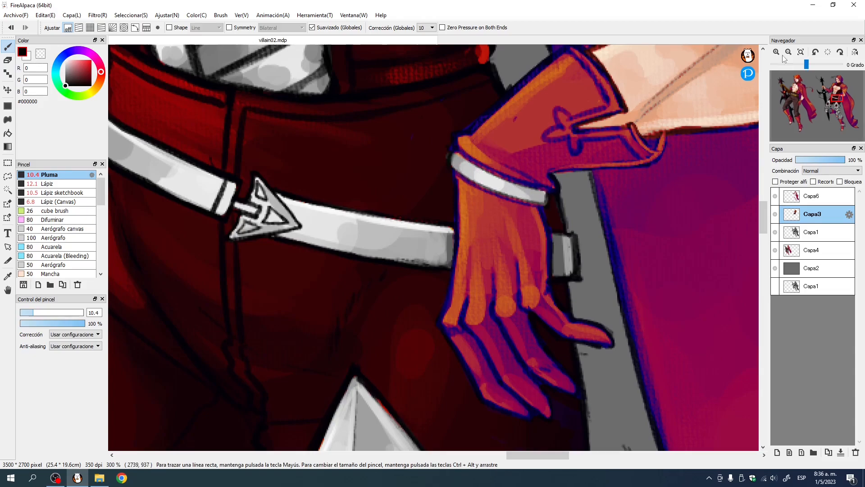
{"action": "left_click", "coordinate": [801, 52]}
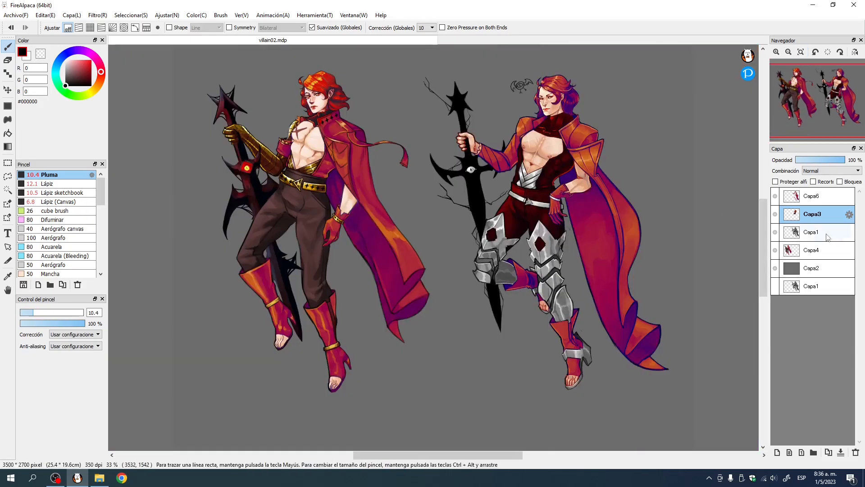
{"action": "left_click", "coordinate": [818, 201]}
{"action": "left_click", "coordinate": [841, 452]}
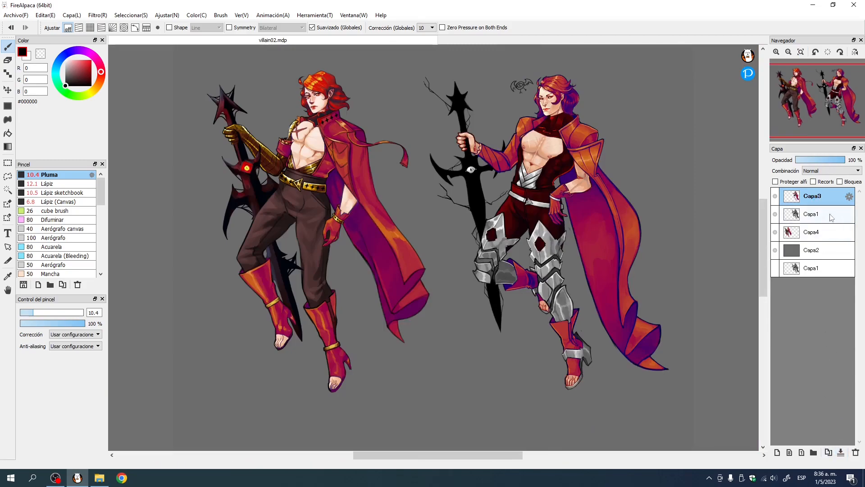
Step: Lasso the waist bands, belt, leg armour and boots on Capa1 and copy them onto a new layer, then clear the selection
{"action": "left_click", "coordinate": [816, 216]}
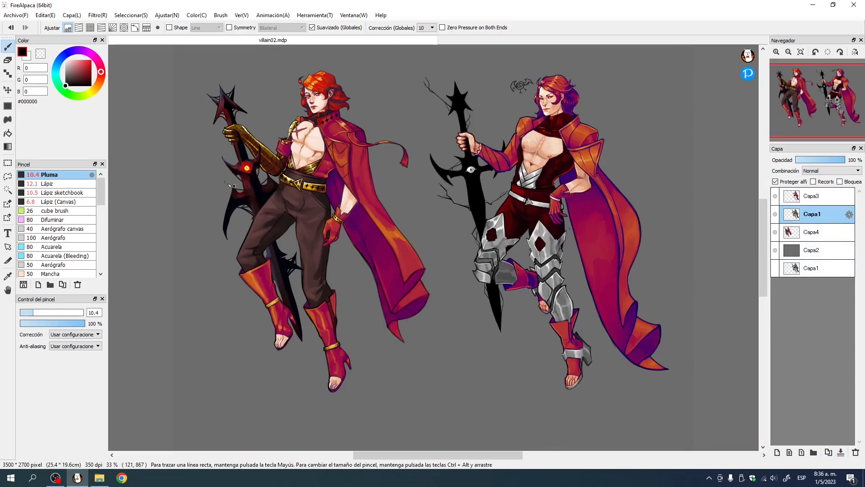
{"action": "left_click", "coordinate": [7, 191]}
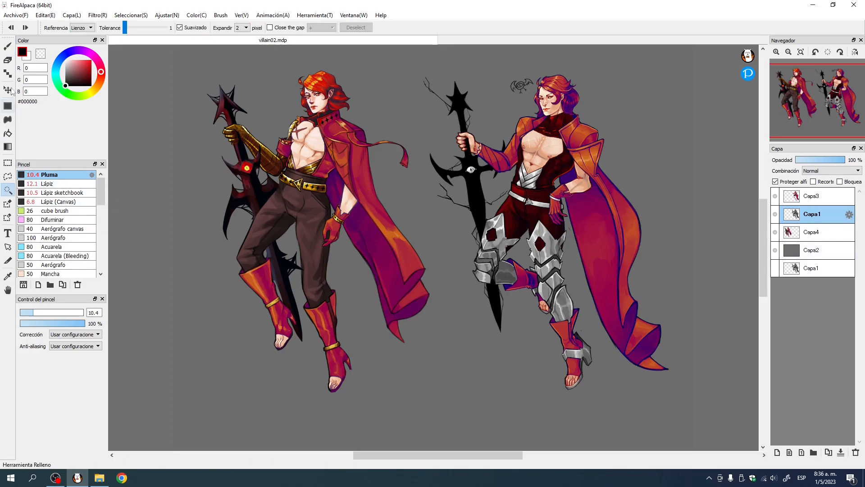
{"action": "left_click", "coordinate": [8, 176]}
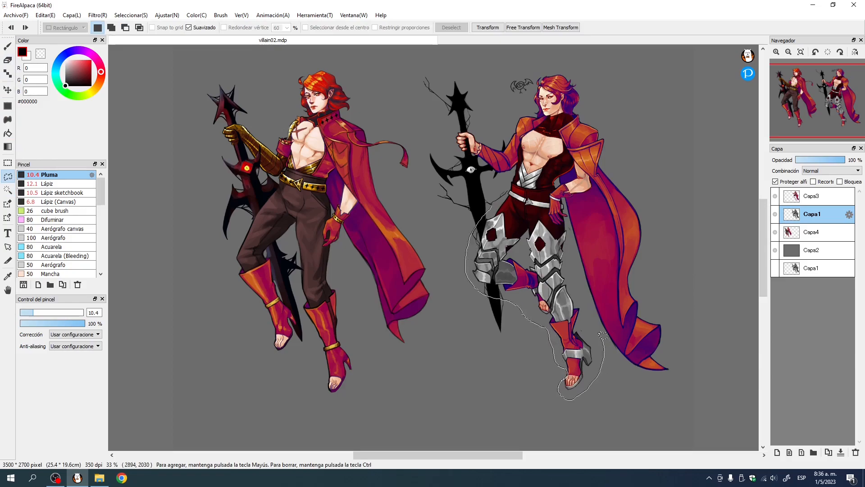
{"action": "left_click_drag", "start_coordinate": [561, 197], "coordinate": [537, 190]}
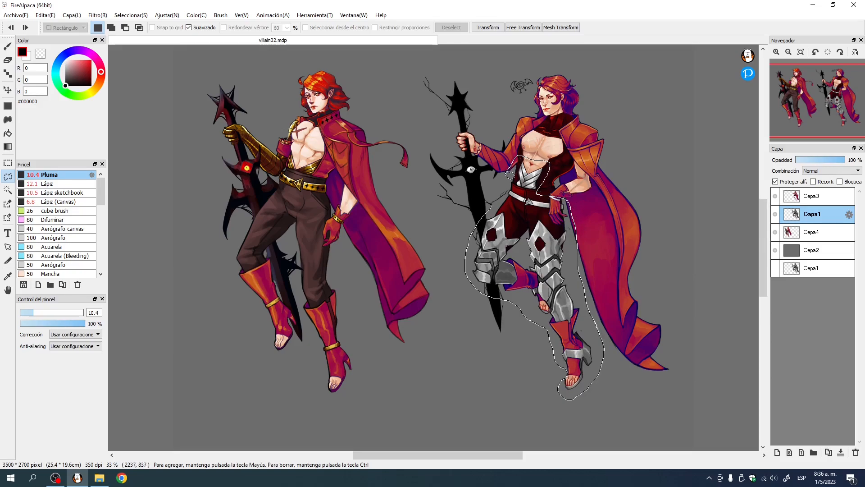
{"action": "left_click_drag", "start_coordinate": [500, 197], "coordinate": [499, 197]}
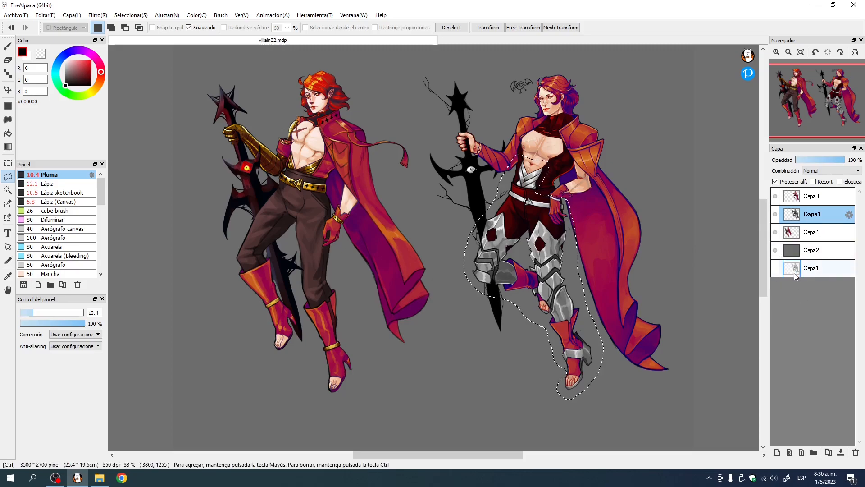
{"action": "key", "text": "ctrl+v"}
{"action": "left_click", "coordinate": [452, 28]}
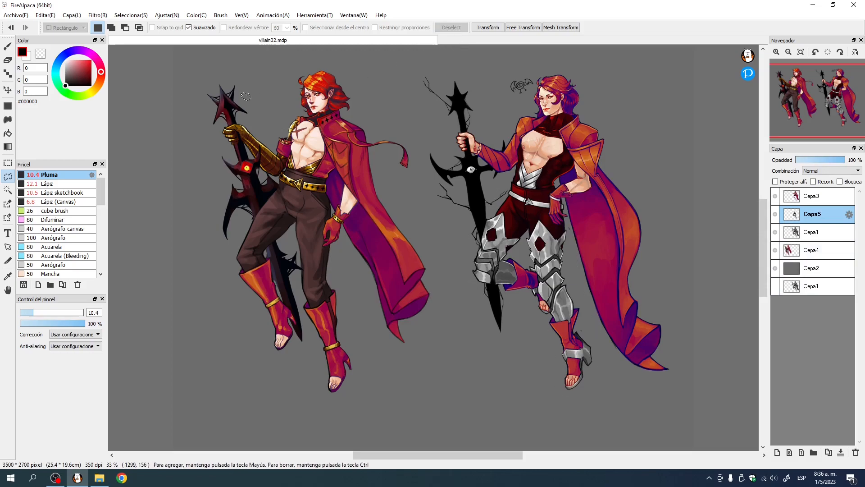
Step: Start a Gradient Map on the copied metal layer and preview the Colorful and Gold 5 gradients
{"action": "left_click", "coordinate": [131, 15]}
{"action": "mouse_move", "coordinate": [97, 15]}
{"action": "left_click", "coordinate": [119, 56]}
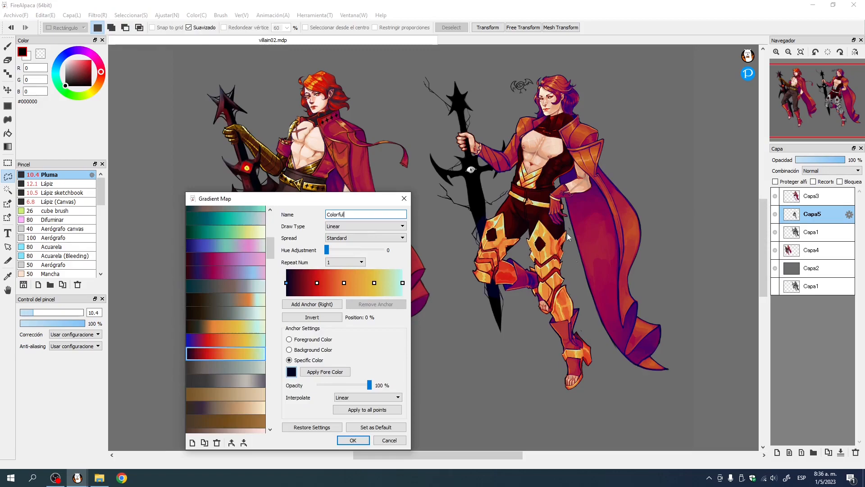
{"action": "left_click", "coordinate": [252, 329]}
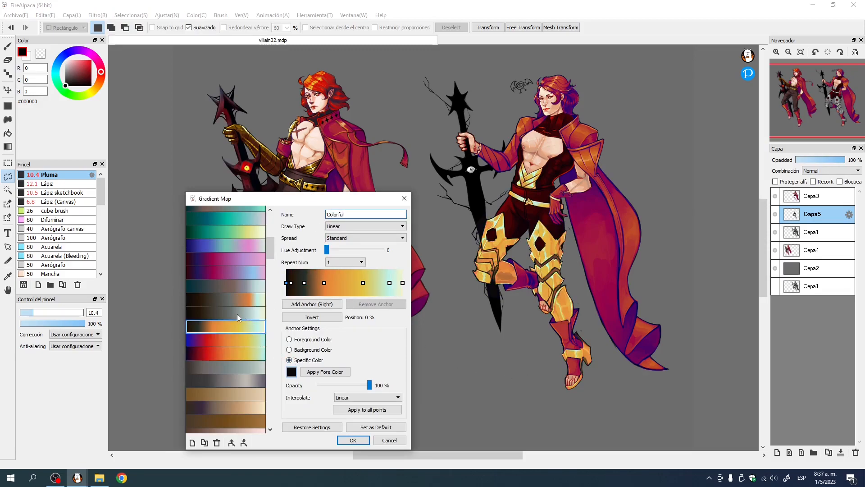
{"action": "left_click_drag", "start_coordinate": [271, 248], "coordinate": [272, 304]}
{"action": "left_click", "coordinate": [246, 253]}
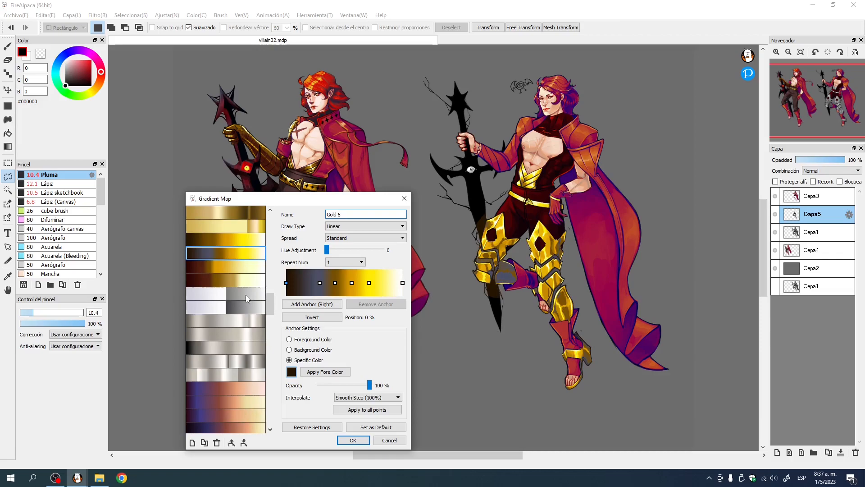
{"action": "left_click", "coordinate": [225, 266]}
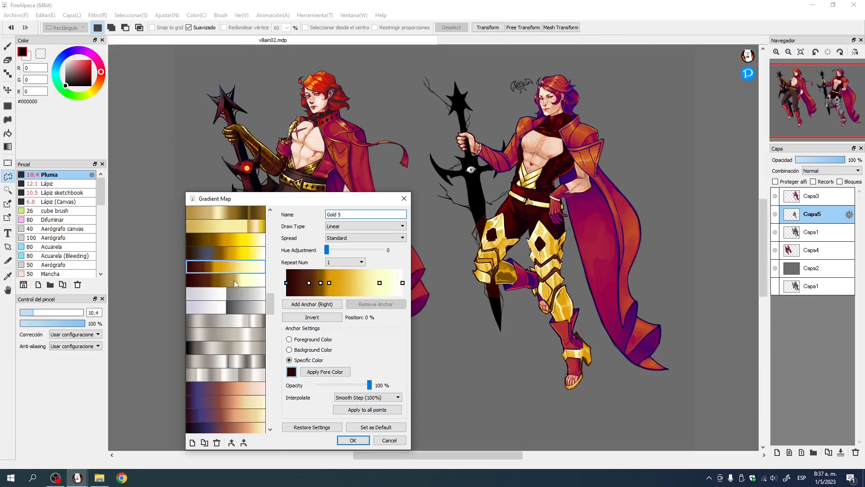
{"action": "left_click", "coordinate": [237, 280]}
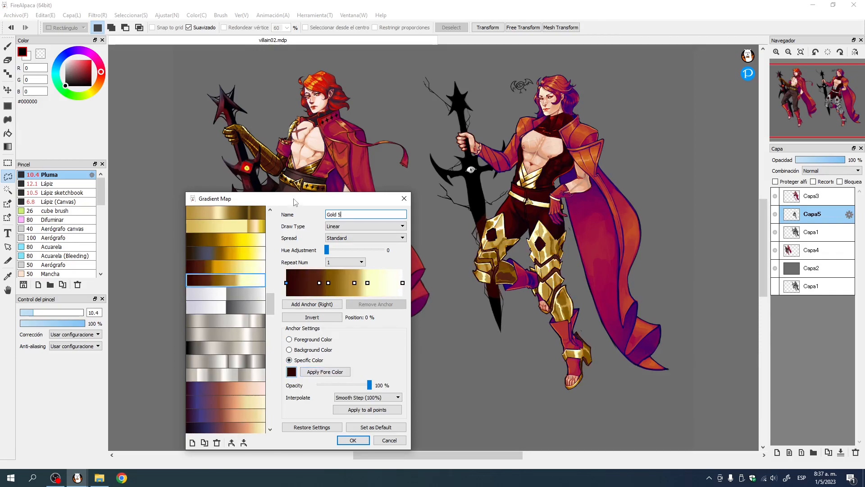
{"action": "left_click", "coordinate": [225, 238]}
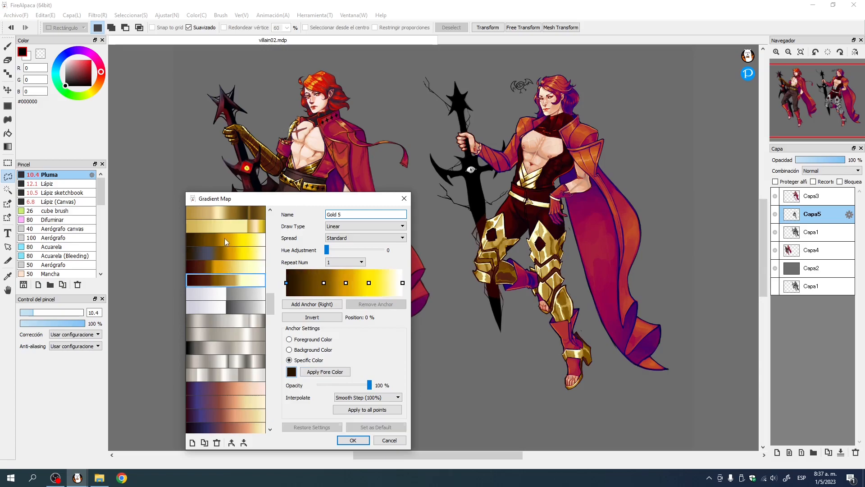
{"action": "left_click", "coordinate": [229, 279]}
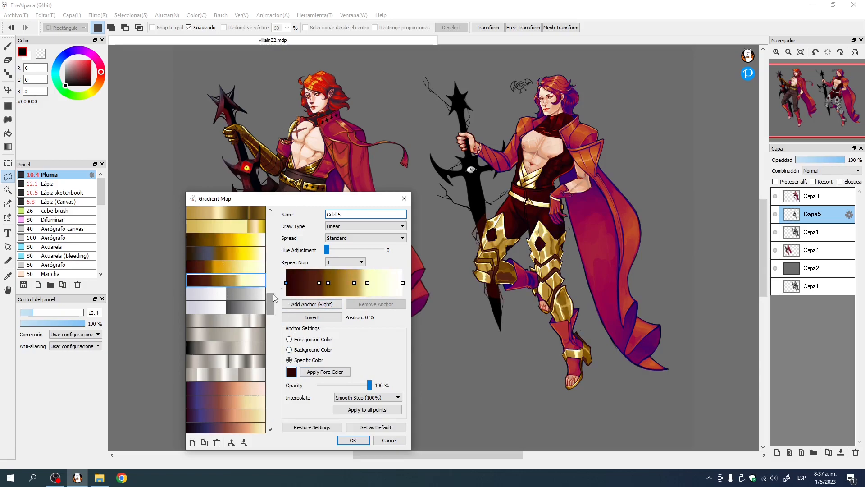
Step: Try the Autumn Foliage, Autumn plus and Winter 2 gradients on the metal parts
{"action": "left_click_drag", "start_coordinate": [271, 303], "coordinate": [268, 340]}
{"action": "left_click", "coordinate": [245, 278]}
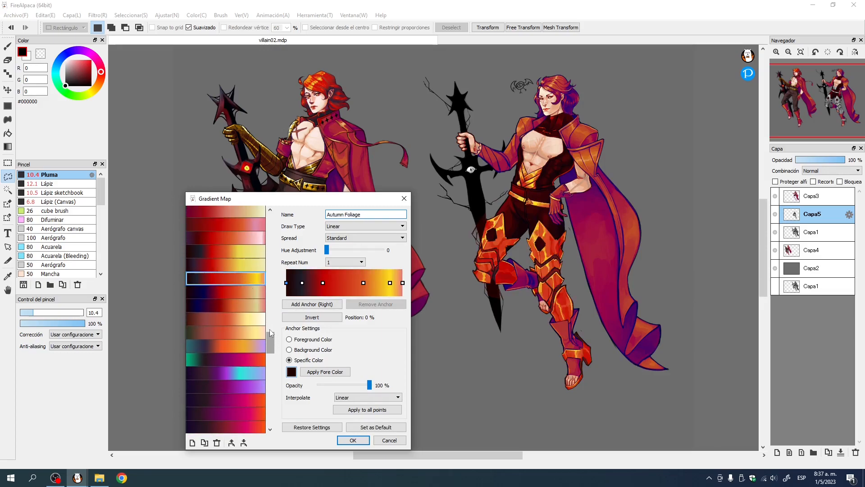
{"action": "left_click", "coordinate": [232, 331]}
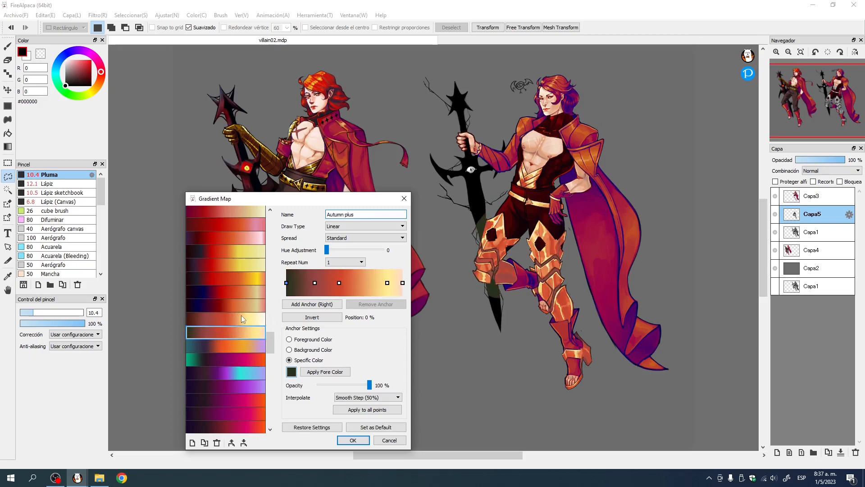
{"action": "left_click", "coordinate": [241, 321]}
{"action": "left_click_drag", "start_coordinate": [272, 334], "coordinate": [264, 391]}
{"action": "left_click", "coordinate": [237, 269]}
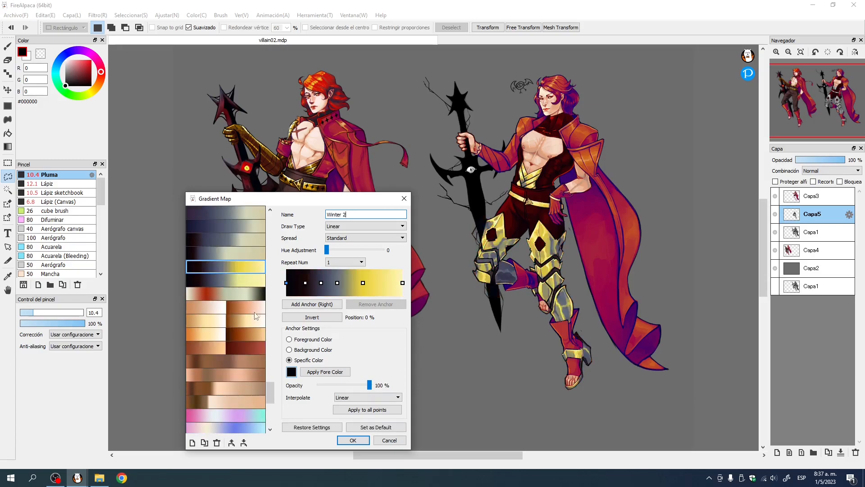
Step: Apply the Gold 5 gradient with blue-grey shadows and bright yellow highlights to the belt, waist bands and armour
{"action": "left_click_drag", "start_coordinate": [270, 389], "coordinate": [272, 291]}
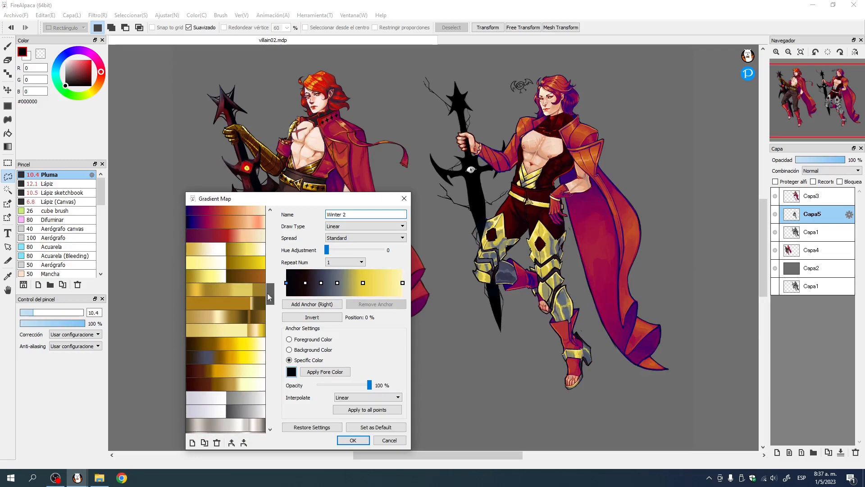
{"action": "left_click", "coordinate": [218, 348]}
{"action": "left_click", "coordinate": [221, 366]}
{"action": "left_click", "coordinate": [234, 353]}
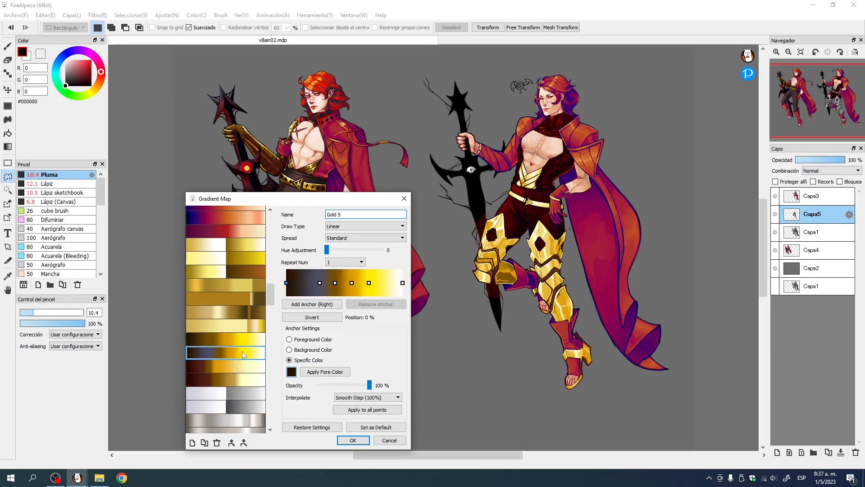
{"action": "left_click", "coordinate": [353, 439]}
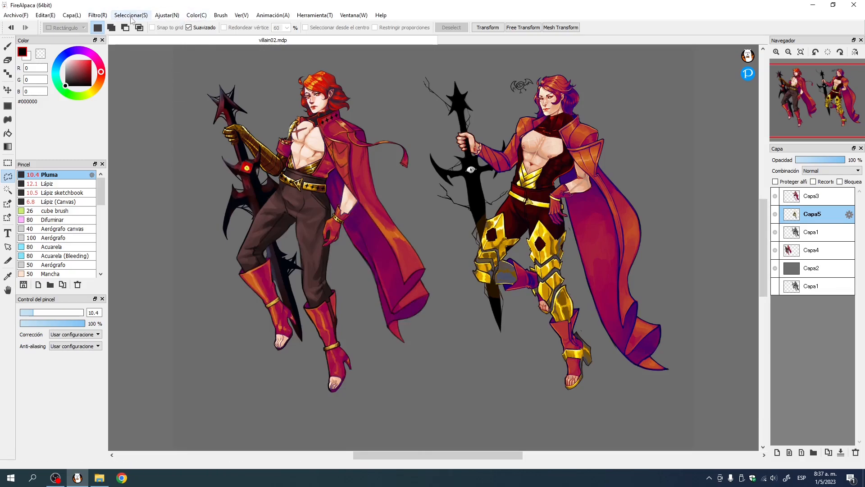
{"action": "left_click", "coordinate": [97, 16]}
{"action": "left_click", "coordinate": [117, 36]}
{"action": "left_click_drag", "start_coordinate": [448, 219], "coordinate": [357, 182]}
{"action": "left_click_drag", "start_coordinate": [347, 212], "coordinate": [317, 213]}
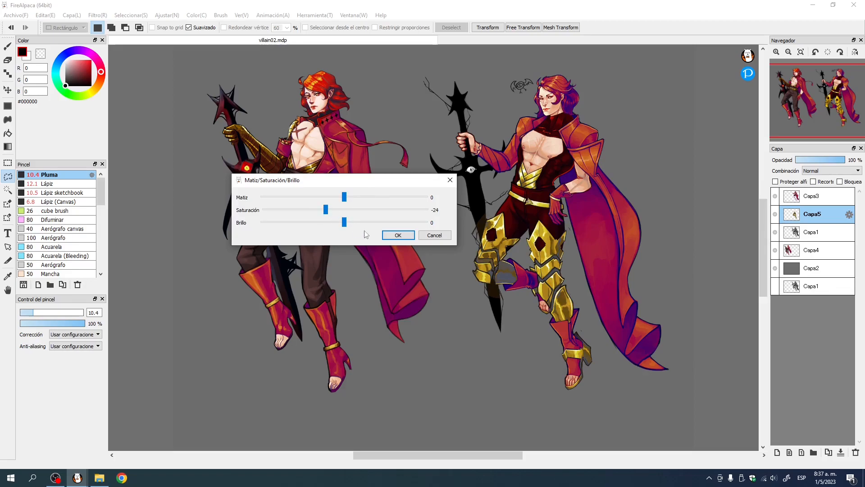
{"action": "left_click", "coordinate": [434, 238]}
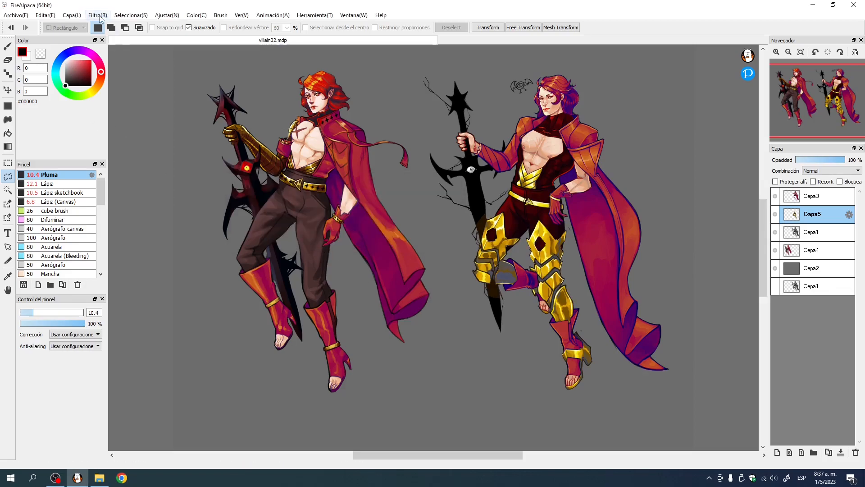
Step: Increase the gold parts' contrast with an S-shaped RGB tone curve that darkens the shadows and lifts the highlights
{"action": "left_click", "coordinate": [98, 15]}
{"action": "left_click", "coordinate": [113, 56]}
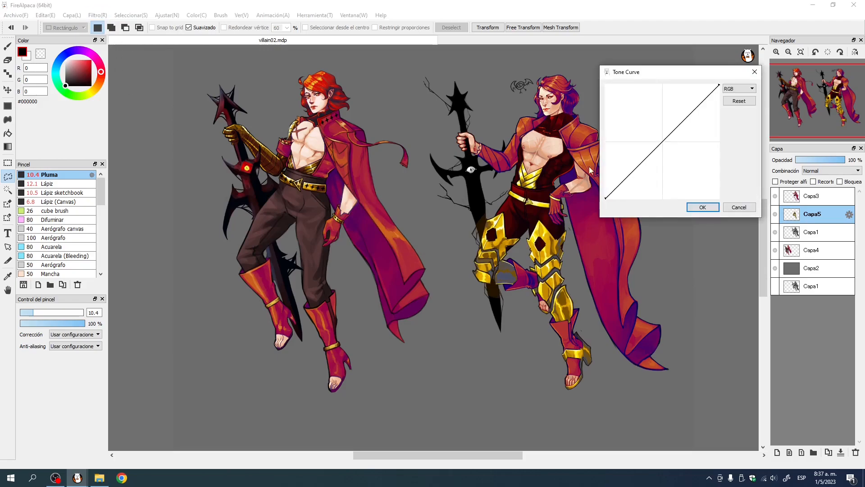
{"action": "left_click_drag", "start_coordinate": [639, 167], "coordinate": [647, 171]}
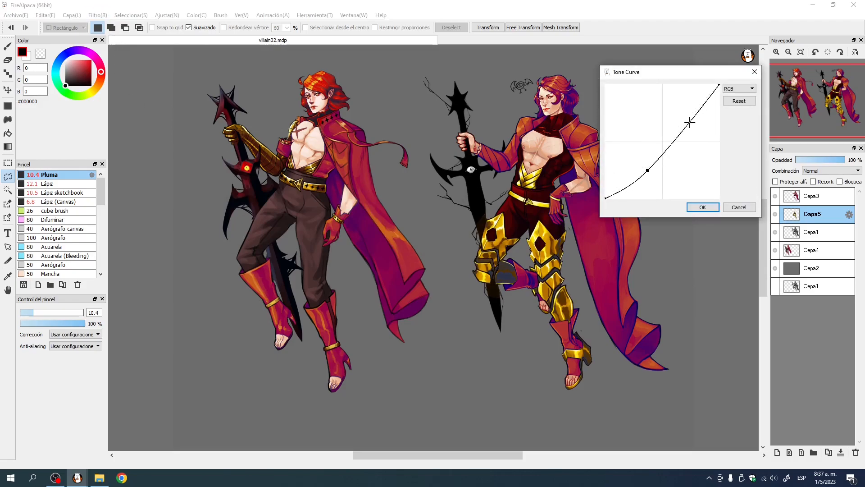
{"action": "left_click_drag", "start_coordinate": [693, 120], "coordinate": [687, 120]}
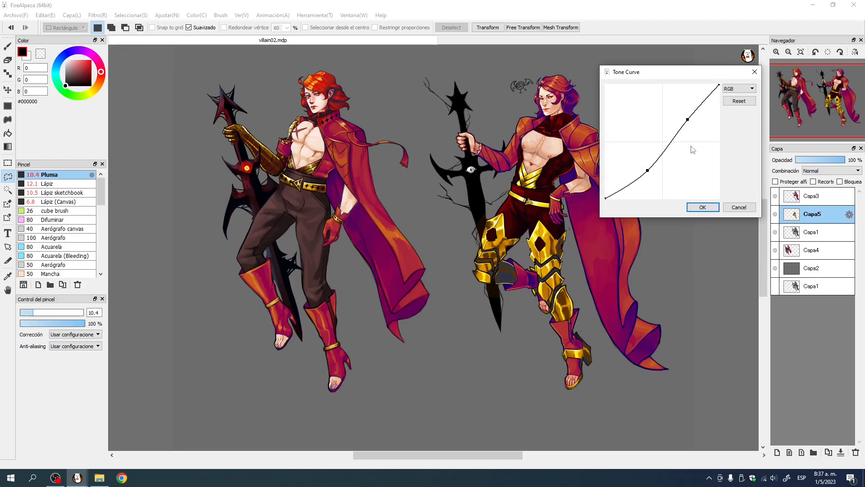
{"action": "left_click", "coordinate": [701, 210]}
Step: Reduce the saturation of the gold parts to -22
{"action": "left_click", "coordinate": [131, 15]}
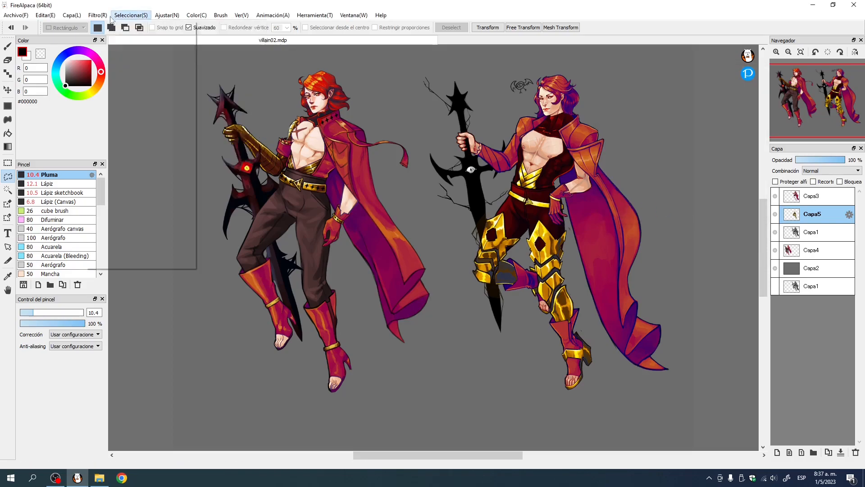
{"action": "mouse_move", "coordinate": [103, 18]}
{"action": "left_click", "coordinate": [120, 38]}
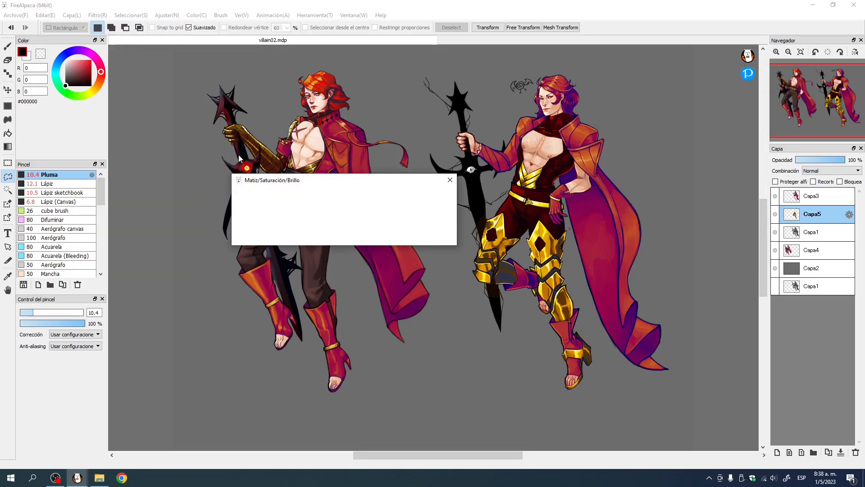
{"action": "left_click_drag", "start_coordinate": [346, 210], "coordinate": [336, 216]}
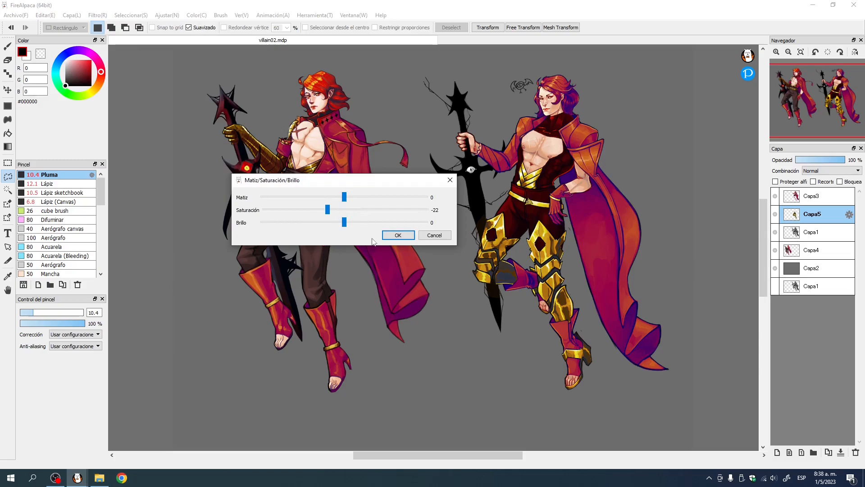
{"action": "left_click", "coordinate": [398, 235]}
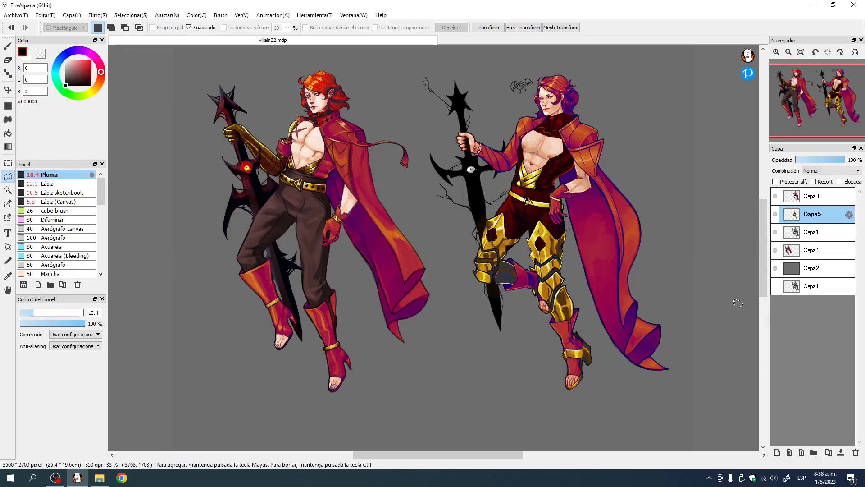
Step: Merge layer Capa3 down into Capa5 and toggle the visibility of Capa1 to check its contents
{"action": "left_click", "coordinate": [814, 204]}
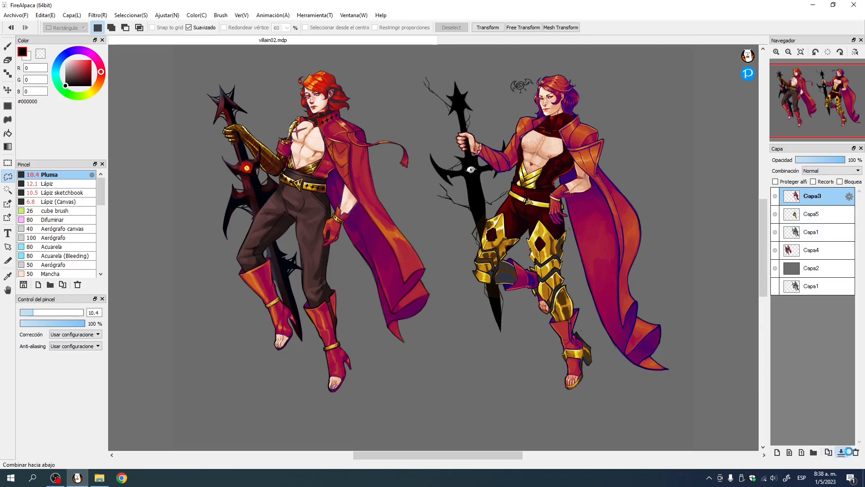
{"action": "left_click", "coordinate": [841, 452]}
{"action": "left_click", "coordinate": [776, 215]}
{"action": "left_click", "coordinate": [776, 216]}
{"action": "left_click", "coordinate": [775, 216]}
{"action": "left_click", "coordinate": [776, 216]}
Step: Lasso the eye on the sword's crossguard and move it from Capa1 onto its own layer, Capa3
{"action": "left_click", "coordinate": [8, 176]}
{"action": "scroll", "coordinate": [442, 152], "scroll_direction": "up", "scroll_amount": 3}
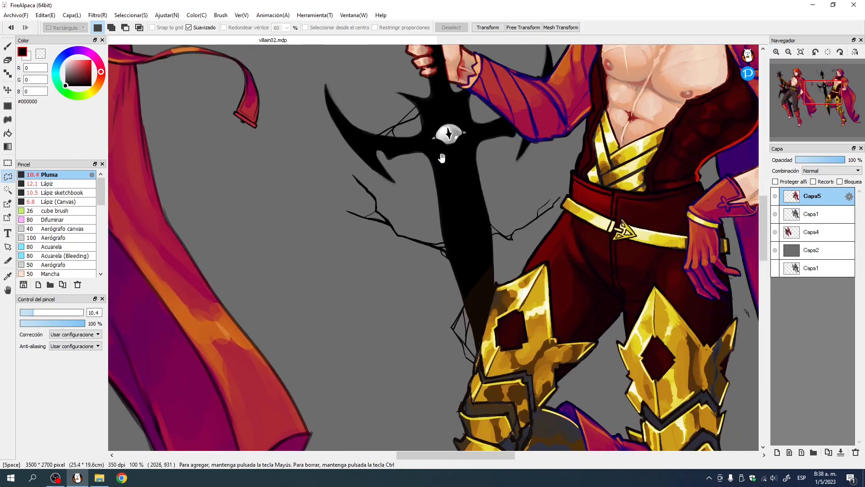
{"action": "mouse_move", "coordinate": [441, 153]}
{"action": "left_mouse_down"}
{"action": "mouse_move", "coordinate": [435, 130]}
{"action": "mouse_move", "coordinate": [475, 132]}
{"action": "mouse_move", "coordinate": [453, 150]}
{"action": "left_mouse_up"}
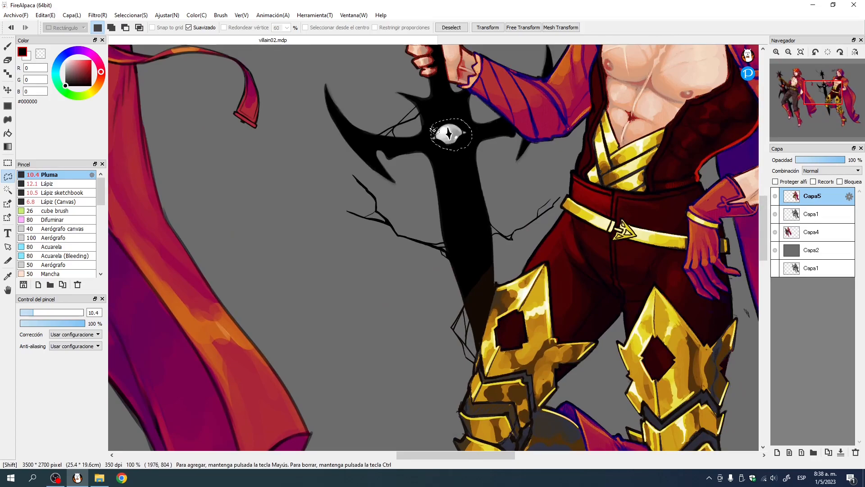
{"action": "key", "text": "ctrl+d"}
{"action": "left_click", "coordinate": [821, 215]}
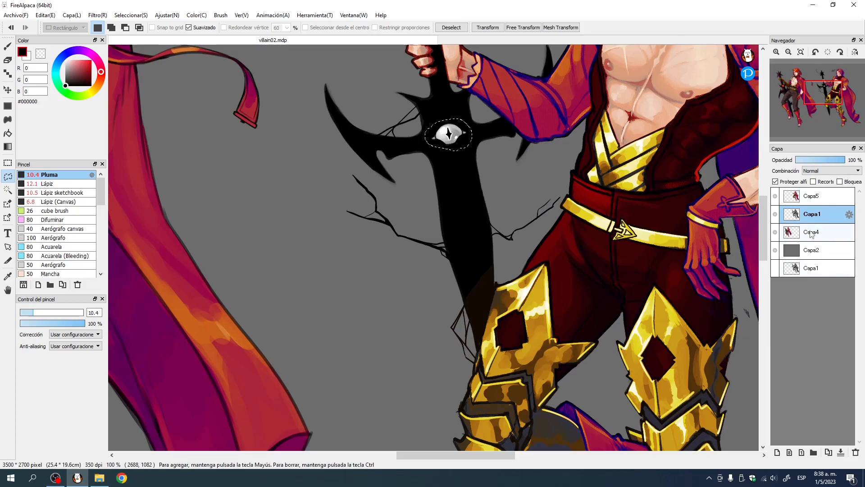
{"action": "key", "text": "ctrl+v"}
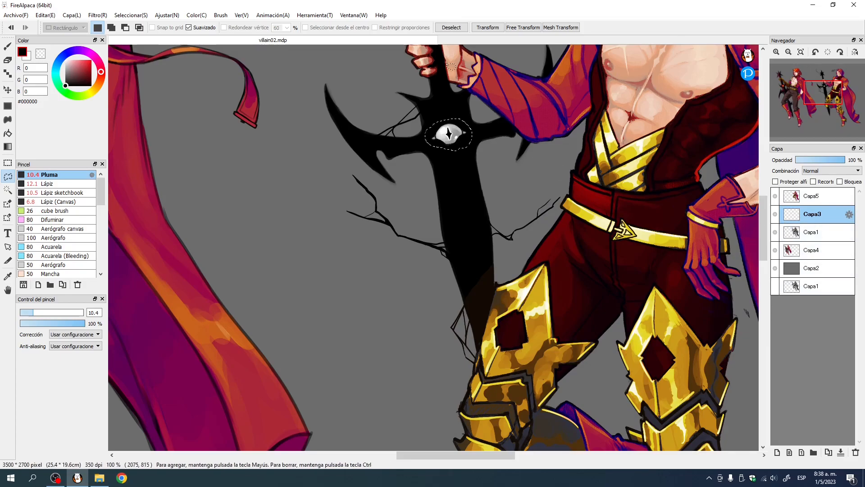
Step: Apply the Colorful gradient map to the sword's eye on Capa3
{"action": "left_click", "coordinate": [16, 15]}
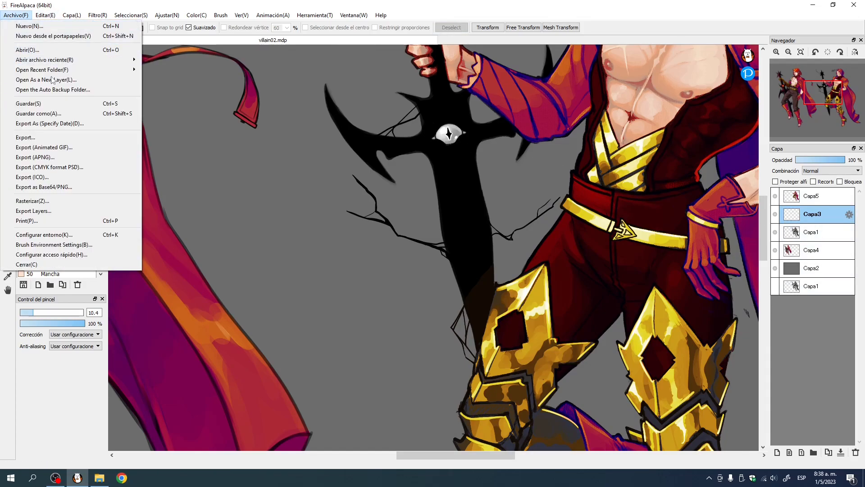
{"action": "mouse_move", "coordinate": [72, 16]}
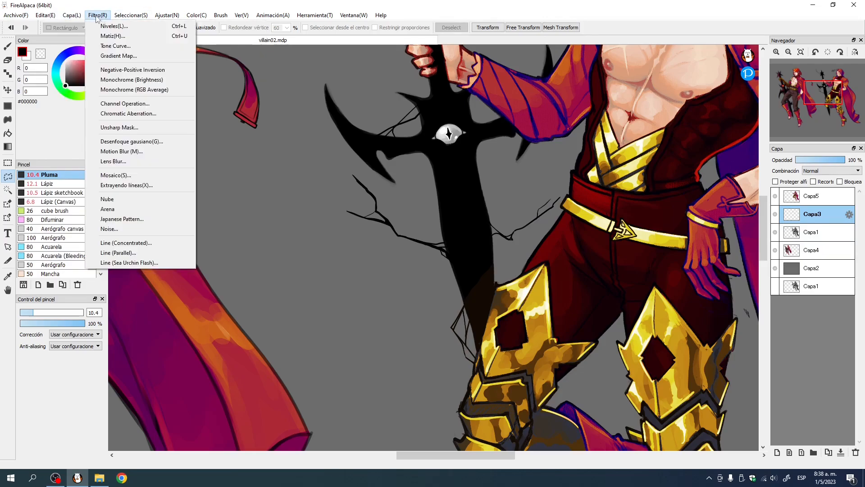
{"action": "left_click", "coordinate": [118, 56]}
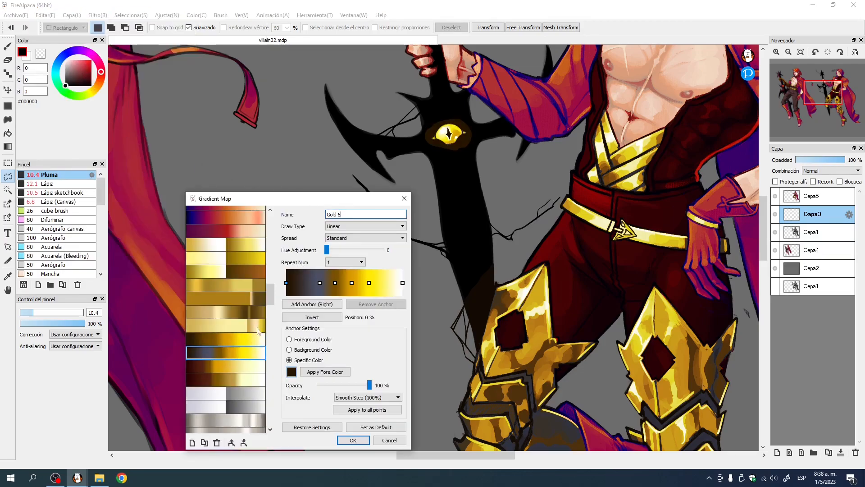
{"action": "left_click", "coordinate": [233, 219]}
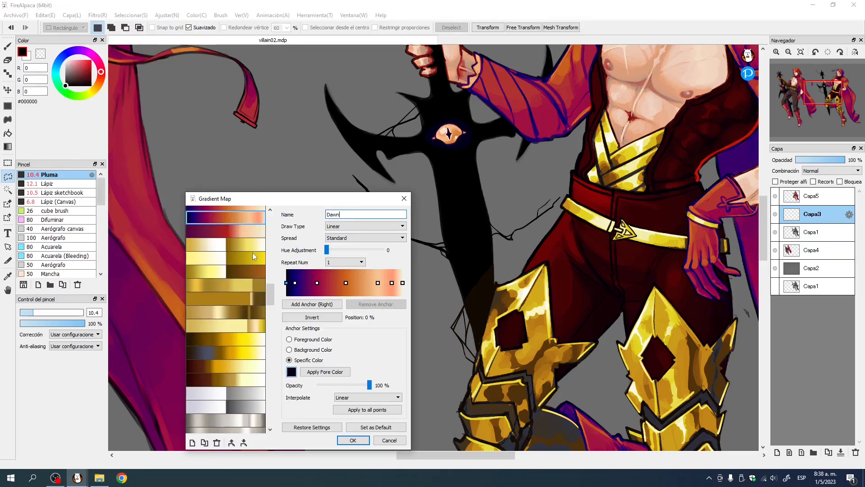
{"action": "left_click", "coordinate": [249, 231]}
{"action": "left_click_drag", "start_coordinate": [273, 289], "coordinate": [273, 270]}
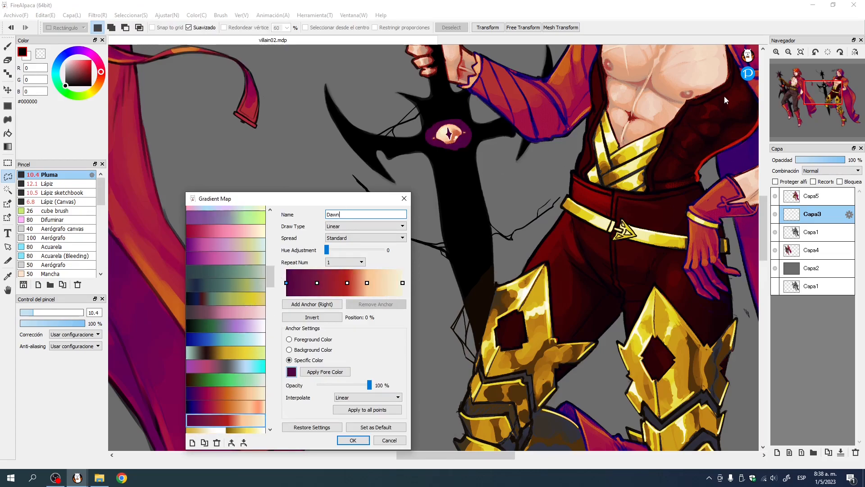
{"action": "scroll", "coordinate": [224, 309], "scroll_direction": "up", "scroll_amount": 5}
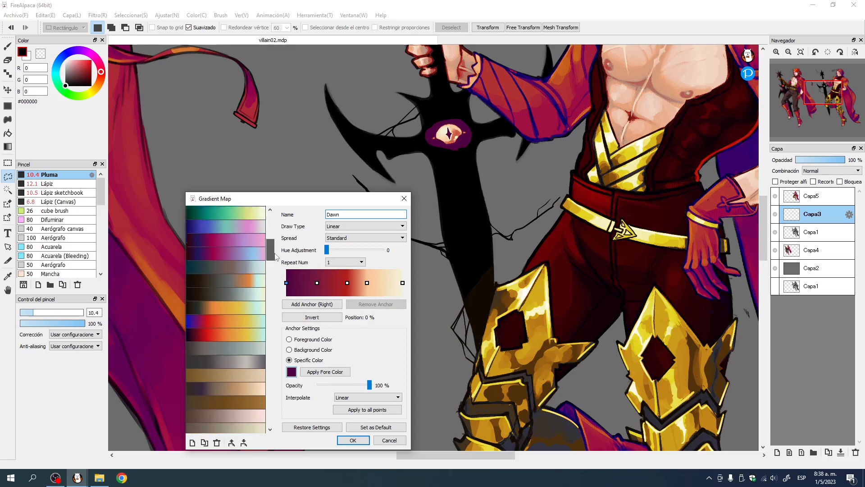
{"action": "left_click", "coordinate": [224, 321]}
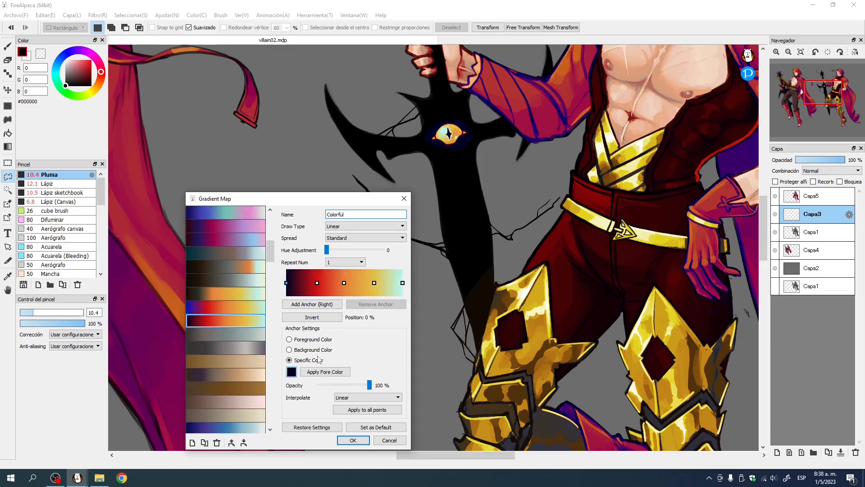
{"action": "left_click", "coordinate": [358, 442]}
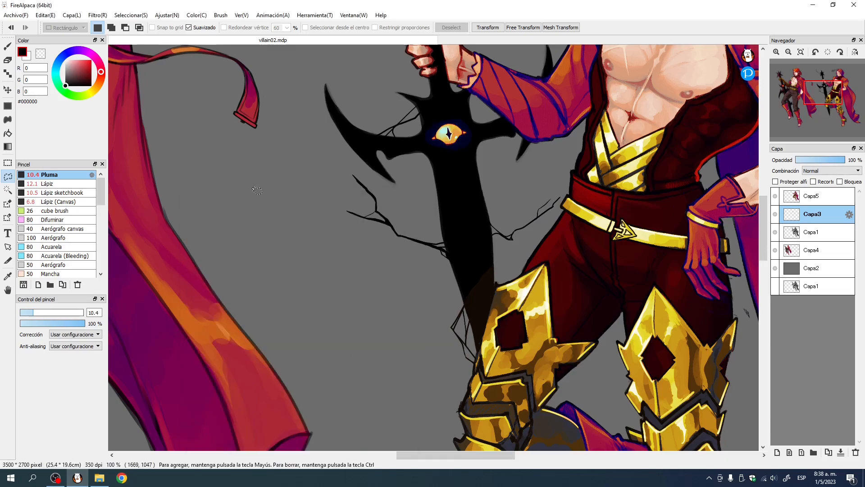
Step: Paint black over parts of the dark blue area around the sword's eye with the 10.4 Pluma brush
{"action": "left_click", "coordinate": [8, 45]}
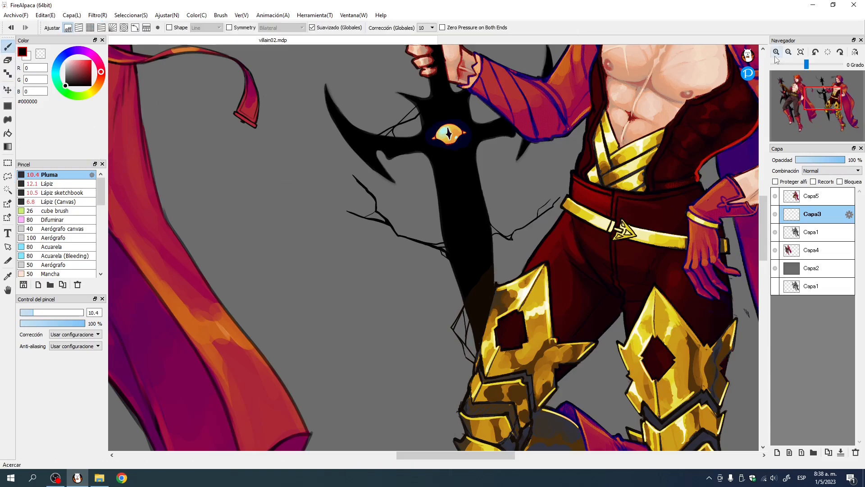
{"action": "left_click", "coordinate": [777, 52]}
{"action": "left_click_drag", "start_coordinate": [501, 74], "coordinate": [445, 386]}
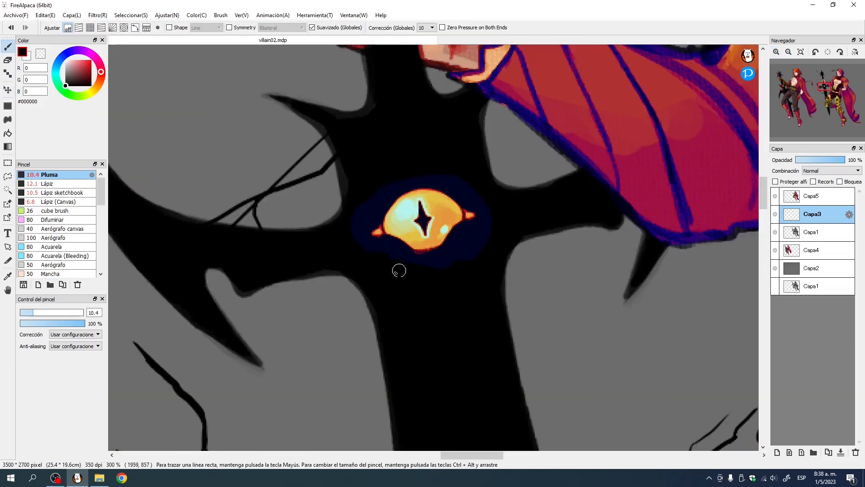
{"action": "left_click_drag", "start_coordinate": [409, 261], "coordinate": [456, 246]}
{"action": "left_click_drag", "start_coordinate": [394, 255], "coordinate": [421, 260]}
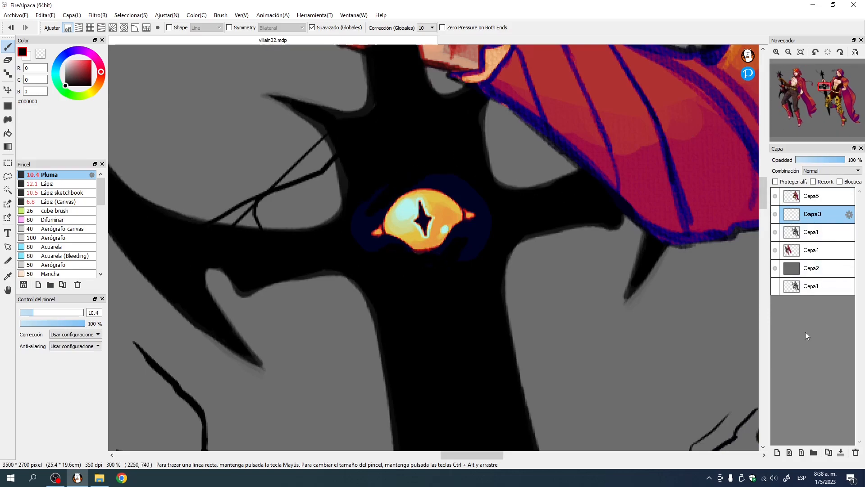
Step: Merge the eye layer Capa3 and the garment layer Capa5 down into Capa1
{"action": "left_click", "coordinate": [841, 452]}
{"action": "left_click", "coordinate": [820, 199]}
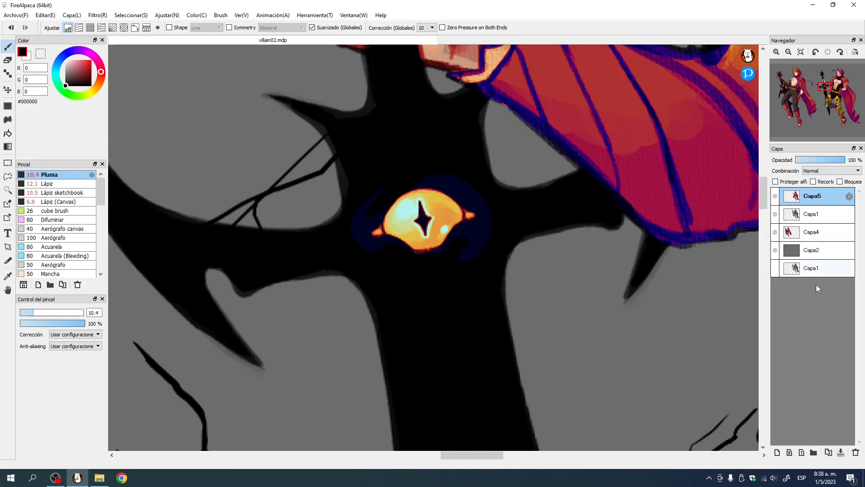
{"action": "left_click", "coordinate": [841, 452]}
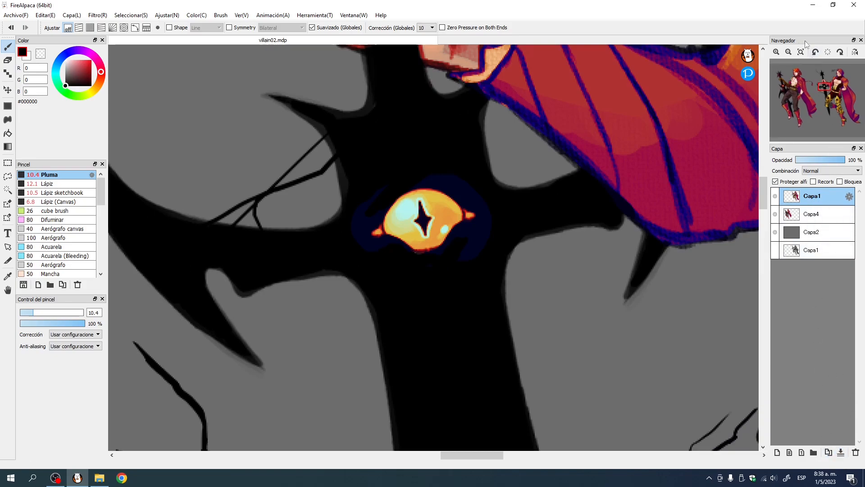
Step: Sample the orange #E5983D from the sword's eye as the colour for the character's eyes
{"action": "left_click_drag", "start_coordinate": [533, 171], "coordinate": [406, 276]}
{"action": "left_click_drag", "start_coordinate": [531, 194], "coordinate": [472, 287]}
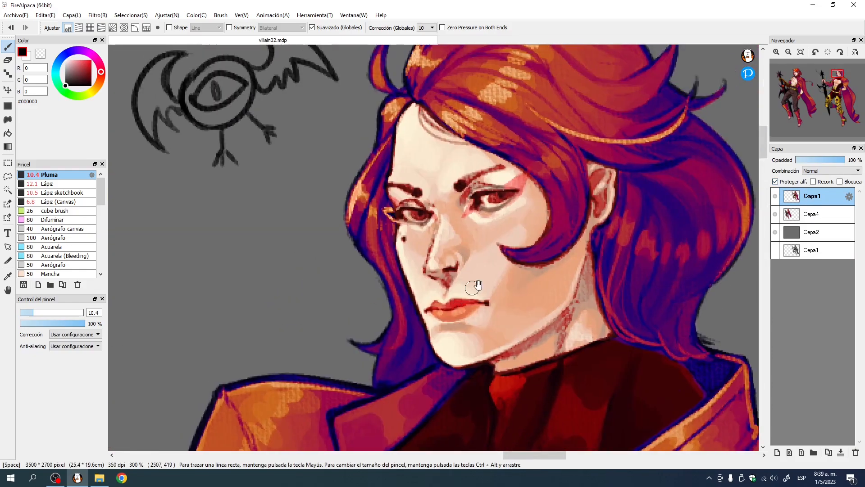
{"action": "left_click", "coordinate": [776, 52]}
{"action": "left_click", "coordinate": [777, 52]}
{"action": "left_click_drag", "start_coordinate": [560, 197], "coordinate": [370, 444]}
{"action": "left_click", "coordinate": [828, 98]}
{"action": "left_click_drag", "start_coordinate": [383, 59], "coordinate": [470, 240]}
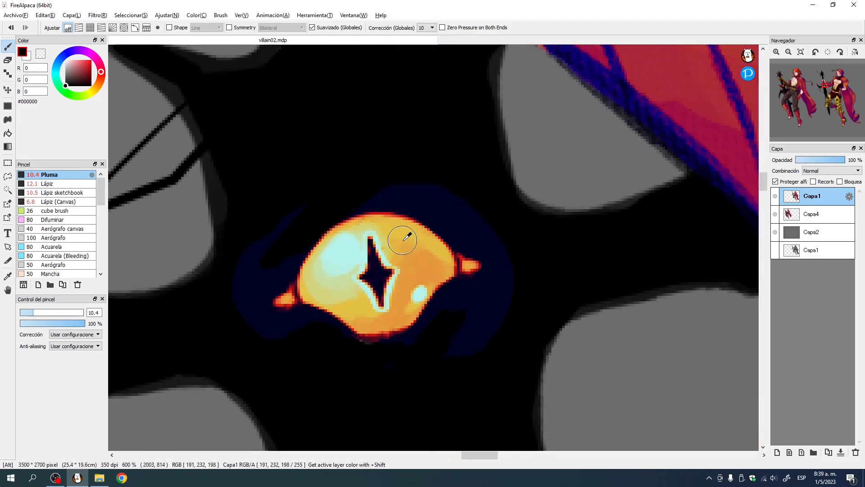
{"action": "left_click", "coordinate": [422, 259], "text": "alt"}
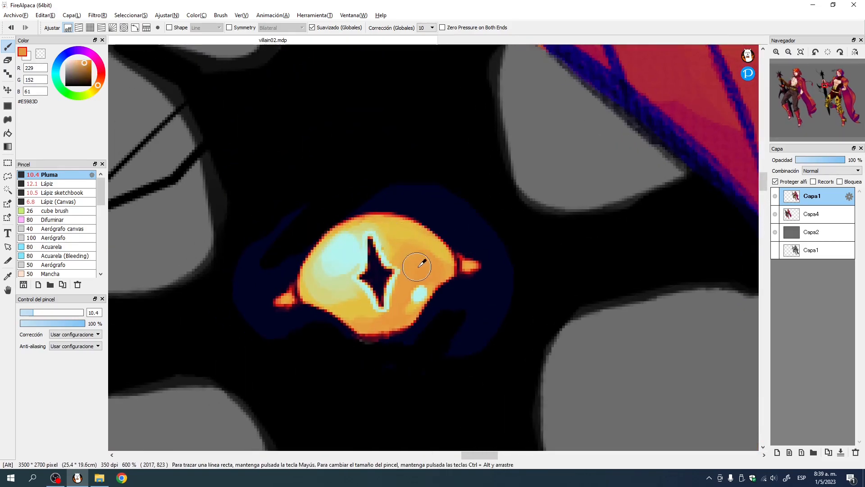
Step: Paint both irises of the right-hand character orange with the Lápiz brush at size 4
{"action": "left_click", "coordinate": [844, 79]}
{"action": "left_click_drag", "start_coordinate": [421, 164], "coordinate": [717, 159]}
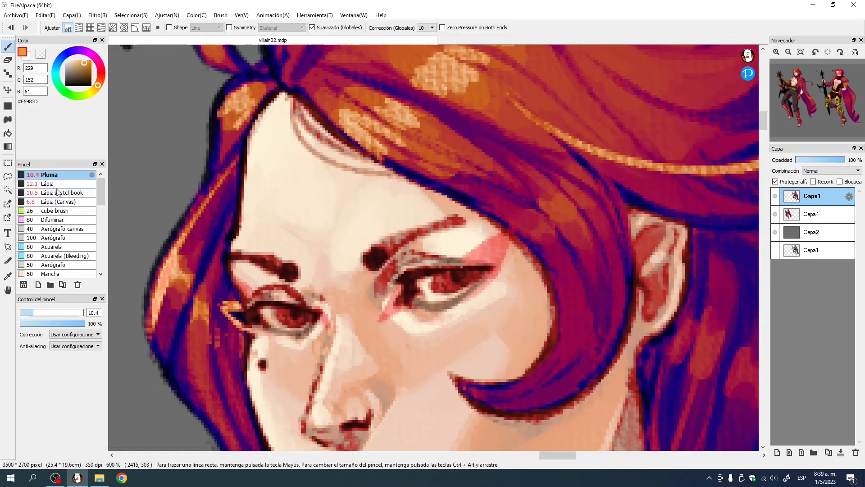
{"action": "left_click", "coordinate": [58, 186]}
{"action": "left_click_drag", "start_coordinate": [432, 221], "coordinate": [392, 146]}
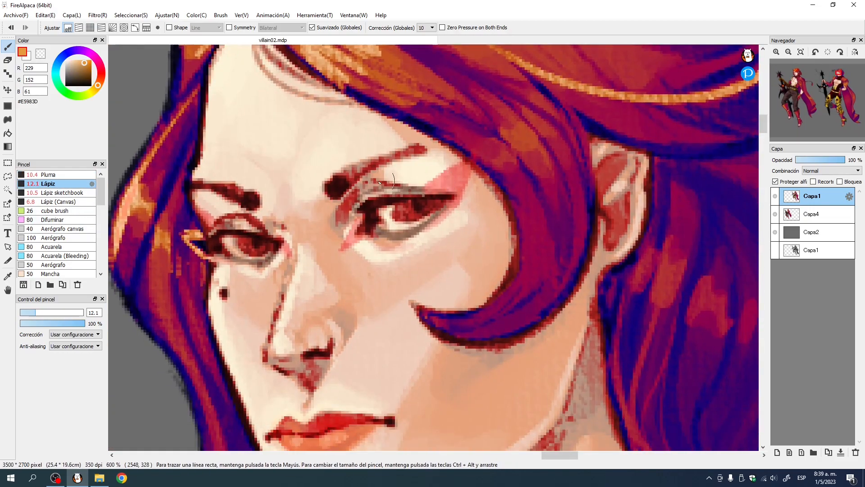
{"action": "key", "text": "bracketleft"}
{"action": "key", "text": "bracketleft"}
{"action": "key", "text": "bracketleft"}
{"action": "key", "text": "bracketleft"}
{"action": "key", "text": "bracketleft"}
{"action": "mouse_move", "coordinate": [412, 212]}
{"action": "left_mouse_down"}
{"action": "mouse_move", "coordinate": [429, 207]}
{"action": "mouse_move", "coordinate": [402, 216]}
{"action": "mouse_move", "coordinate": [406, 205]}
{"action": "mouse_move", "coordinate": [439, 204]}
{"action": "mouse_move", "coordinate": [412, 202]}
{"action": "left_mouse_up"}
{"action": "mouse_move", "coordinate": [247, 240]}
{"action": "left_mouse_down"}
{"action": "mouse_move", "coordinate": [239, 246]}
{"action": "mouse_move", "coordinate": [259, 244]}
{"action": "mouse_move", "coordinate": [246, 253]}
{"action": "mouse_move", "coordinate": [264, 246]}
{"action": "left_mouse_up"}
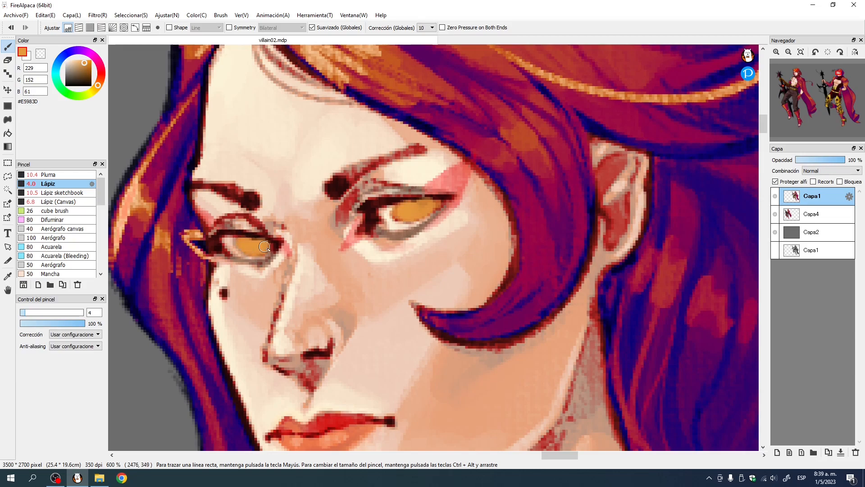
Step: Darken the edges of both irises in dark red #940009 with the Lápiz brush at size 2.4
{"action": "left_click", "coordinate": [91, 71]}
{"action": "left_click", "coordinate": [101, 72]}
{"action": "mouse_move", "coordinate": [441, 216]}
{"action": "left_mouse_down", "text": "ctrl+alt"}
{"action": "mouse_move", "coordinate": [406, 223]}
{"action": "mouse_move", "coordinate": [430, 216]}
{"action": "mouse_move", "coordinate": [439, 201]}
{"action": "left_mouse_up", "text": "ctrl+alt"}
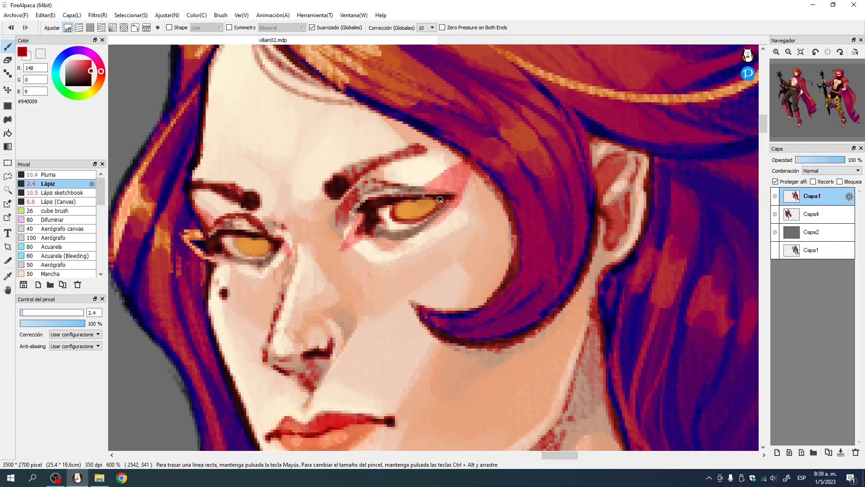
{"action": "left_click_drag", "start_coordinate": [234, 246], "coordinate": [259, 253]}
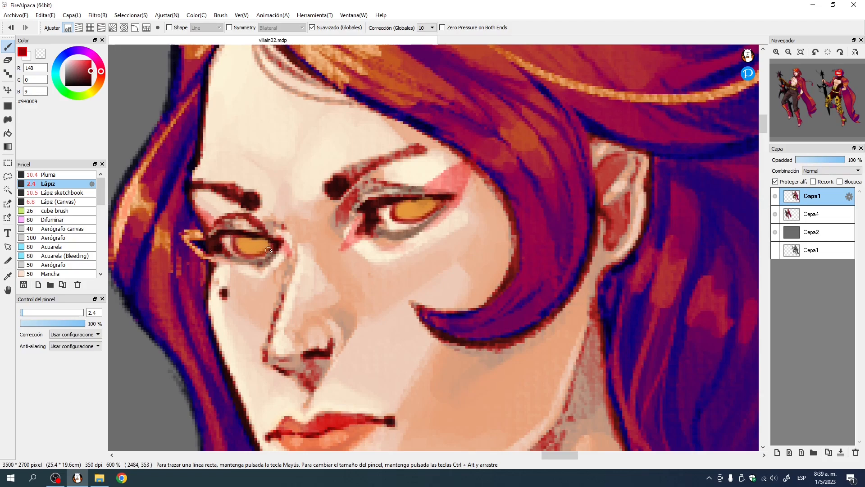
Step: Add yellow #E2C042, sampled from the sword's eye, to the character's irises with a 3.8 brush
{"action": "left_click", "coordinate": [825, 86]}
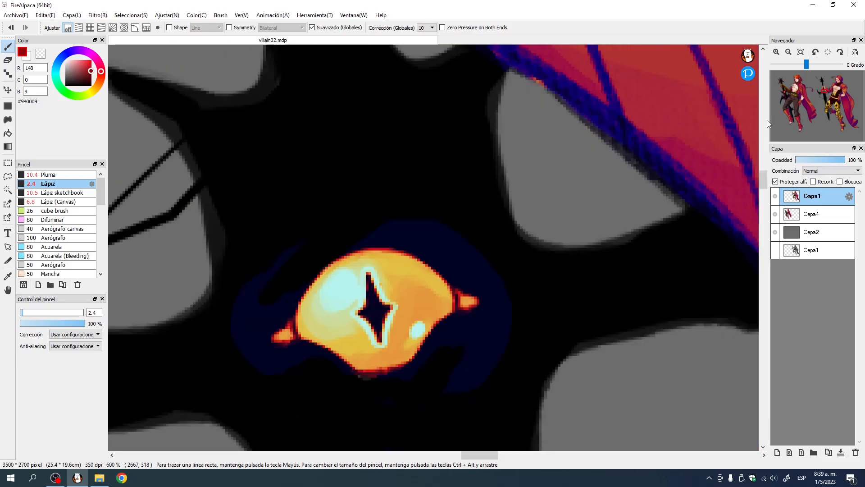
{"action": "left_click", "coordinate": [395, 262], "text": "alt"}
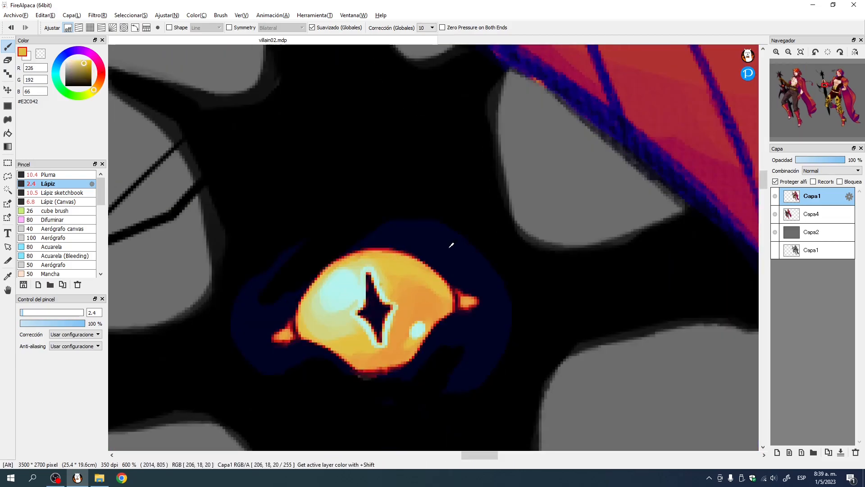
{"action": "left_click", "coordinate": [839, 73]}
{"action": "left_click_drag", "start_coordinate": [512, 253], "coordinate": [530, 236], "text": "ctrl+alt"}
{"action": "mouse_move", "coordinate": [381, 265]}
{"action": "left_mouse_down"}
{"action": "mouse_move", "coordinate": [367, 259]}
{"action": "mouse_move", "coordinate": [366, 271]}
{"action": "left_mouse_up"}
Step: Paint highlights on both irises in light cyan #B4F4EE sampled from the sword's eye, using brush size 2.1
{"action": "left_click", "coordinate": [835, 86]}
{"action": "left_click", "coordinate": [825, 84]}
{"action": "left_click_drag", "start_coordinate": [383, 337], "coordinate": [421, 109]}
{"action": "left_click_drag", "start_coordinate": [408, 392], "coordinate": [412, 149]}
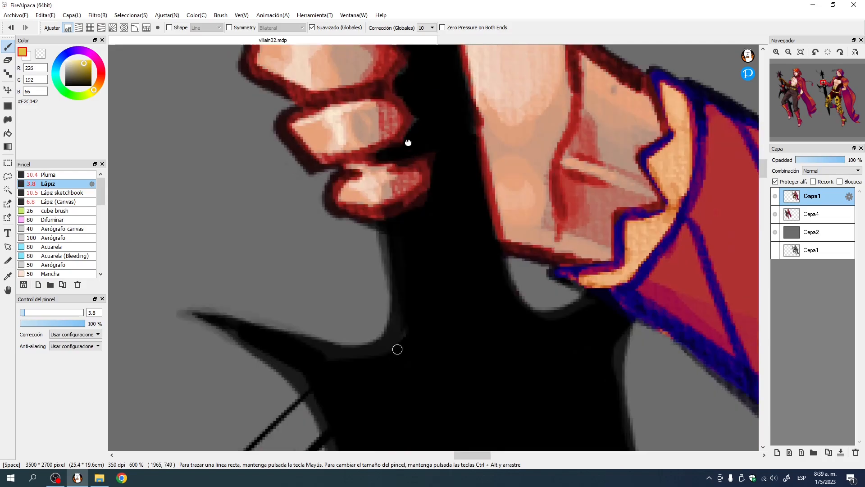
{"action": "left_click_drag", "start_coordinate": [398, 350], "coordinate": [342, 59]}
{"action": "left_click", "coordinate": [392, 195], "text": "alt"}
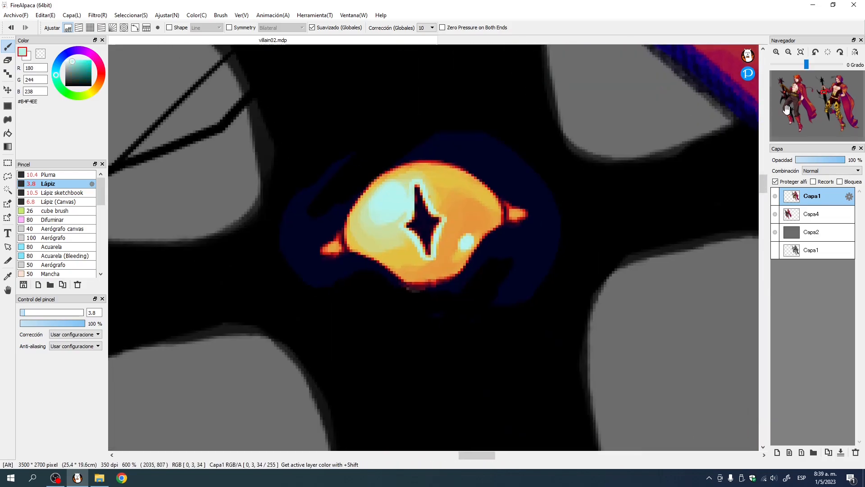
{"action": "left_click", "coordinate": [838, 80]}
{"action": "left_click_drag", "start_coordinate": [415, 185], "coordinate": [440, 290]}
{"action": "left_click_drag", "start_coordinate": [450, 155], "coordinate": [448, 155]}
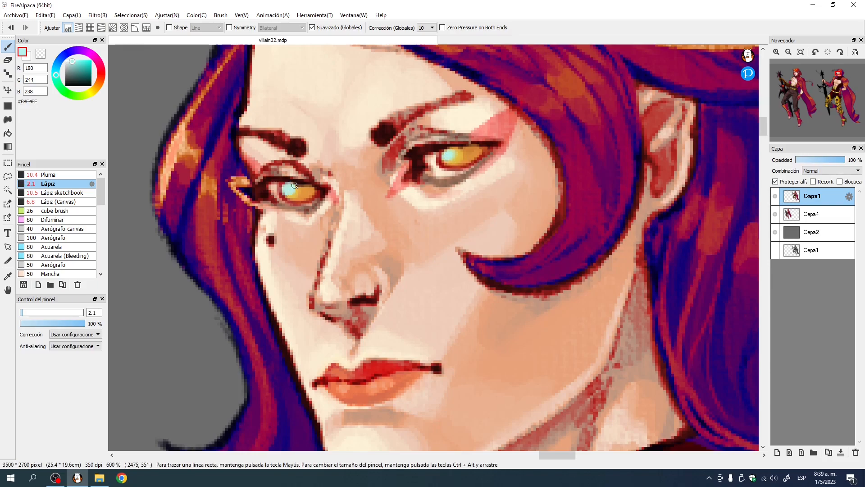
Step: Draw black cross-shaped pupils in both eyes with the Lápiz brush at size 1.7
{"action": "left_click_drag", "start_coordinate": [81, 73], "coordinate": [94, 84]}
{"action": "left_click_drag", "start_coordinate": [461, 150], "coordinate": [458, 150]}
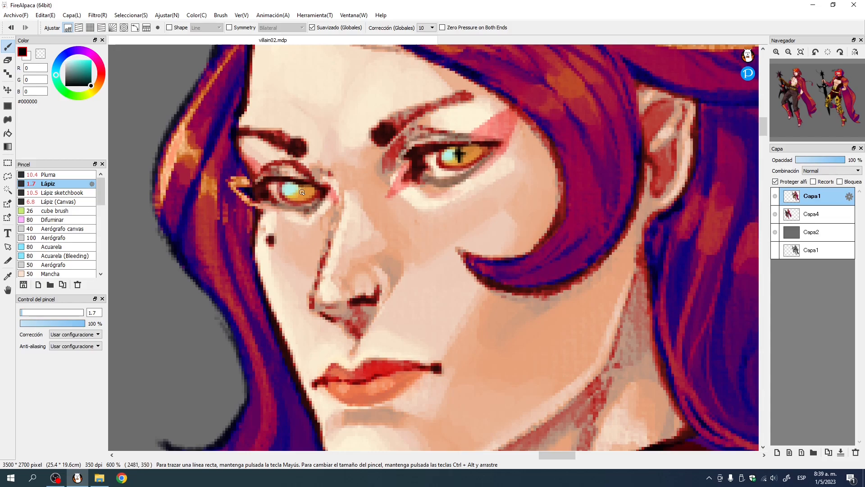
{"action": "left_click_drag", "start_coordinate": [302, 193], "coordinate": [296, 191]}
Step: Lighten the whites of both eyes with pale tone #FFEBE1 at brush size 3, and set the colour to white #FFFFFF
{"action": "left_click", "coordinate": [252, 144], "text": "alt"}
{"action": "left_click_drag", "start_coordinate": [71, 62], "coordinate": [69, 60]}
{"action": "left_click_drag", "start_coordinate": [264, 189], "coordinate": [272, 189]}
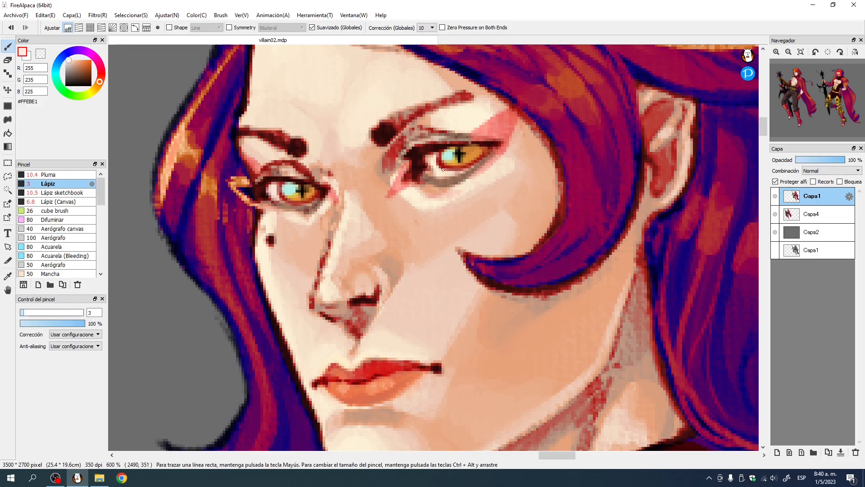
{"action": "left_click_drag", "start_coordinate": [433, 163], "coordinate": [438, 174]}
{"action": "left_click_drag", "start_coordinate": [76, 63], "coordinate": [65, 60]}
Step: Paint over the shading inside the collar with Lápiz sketchbook at size 6.6, using sampled dark reds #4B030E, #600305 and #270206
{"action": "left_click_drag", "start_coordinate": [649, 235], "coordinate": [458, 270]}
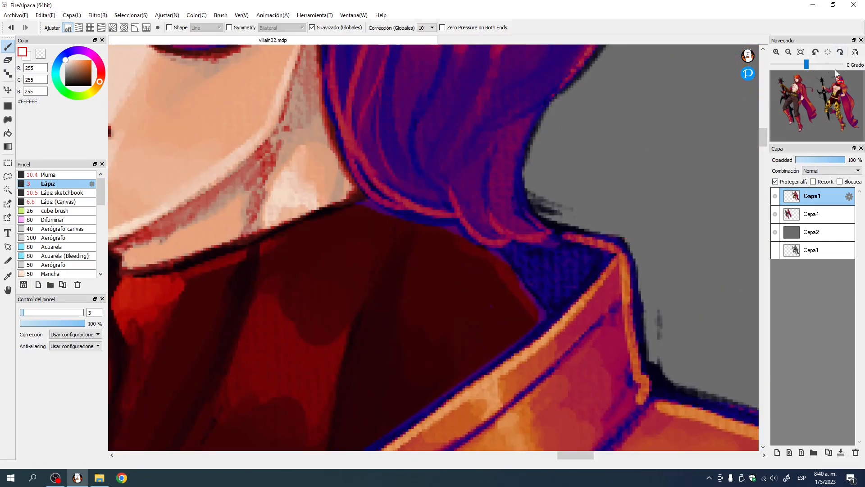
{"action": "left_click", "coordinate": [450, 233], "text": "alt"}
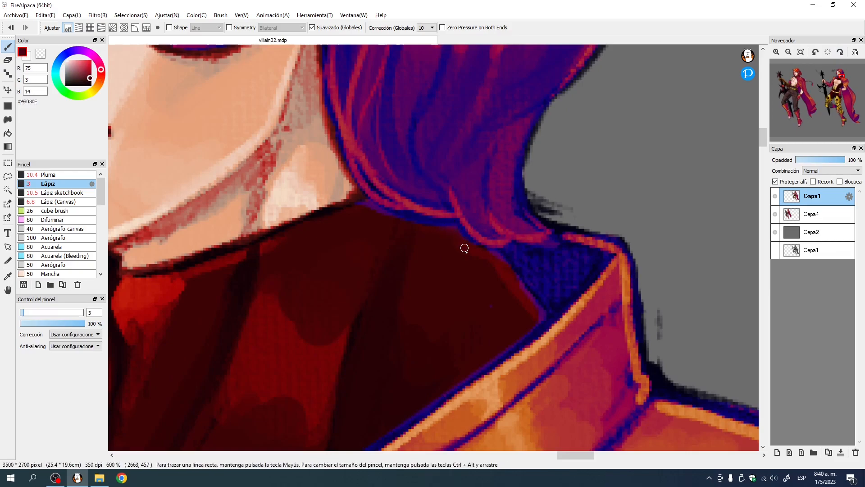
{"action": "left_click", "coordinate": [75, 191]}
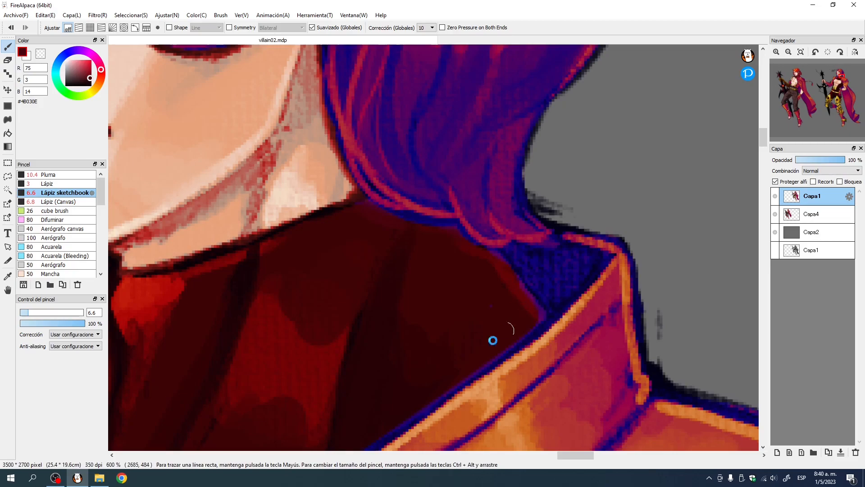
{"action": "left_click_drag", "start_coordinate": [506, 330], "coordinate": [568, 217]}
{"action": "left_click", "coordinate": [578, 169], "text": "alt"}
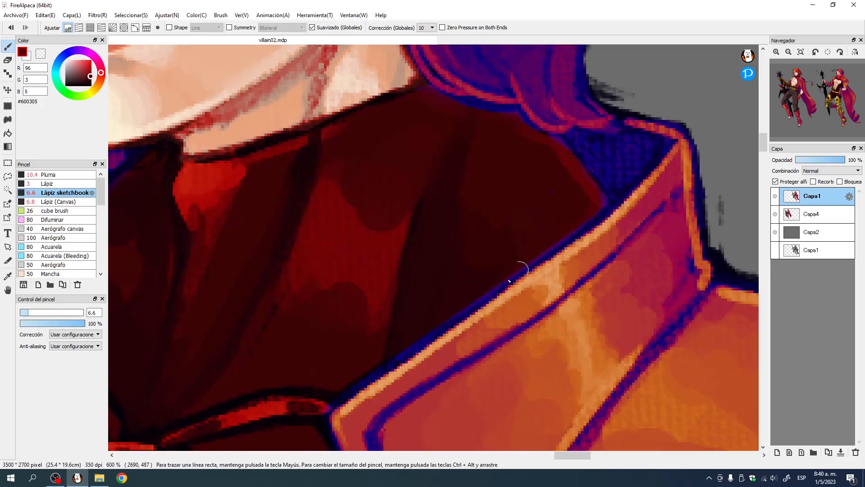
{"action": "left_click", "coordinate": [477, 290], "text": "alt"}
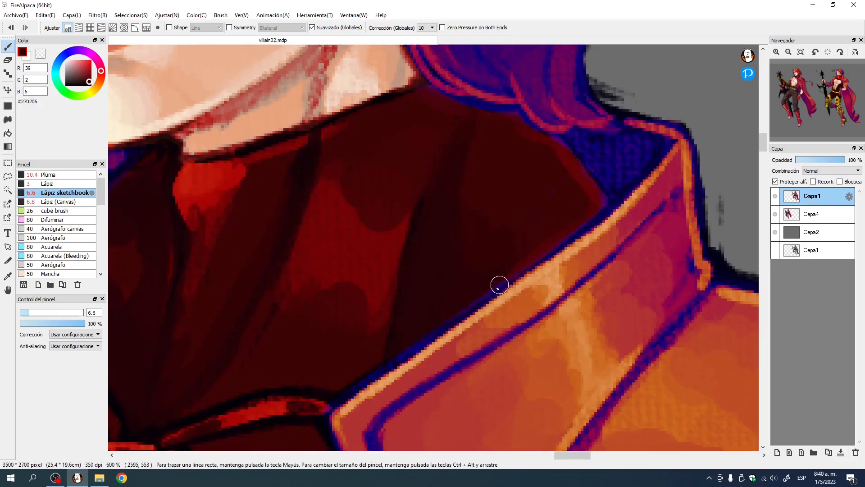
Step: Save the file and delete the Capa4 layer holding the other red-haired character
{"action": "key", "text": "ctrl+0"}
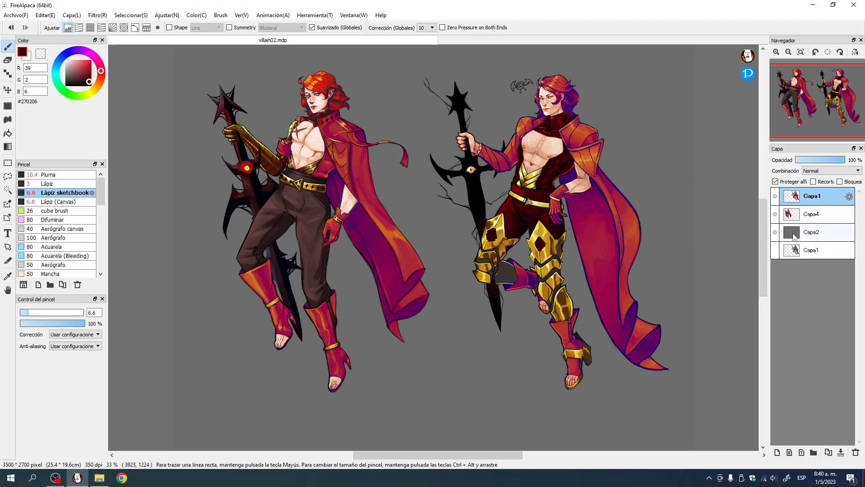
{"action": "left_click", "coordinate": [18, 15]}
{"action": "left_click", "coordinate": [45, 104]}
{"action": "left_click", "coordinate": [810, 213]}
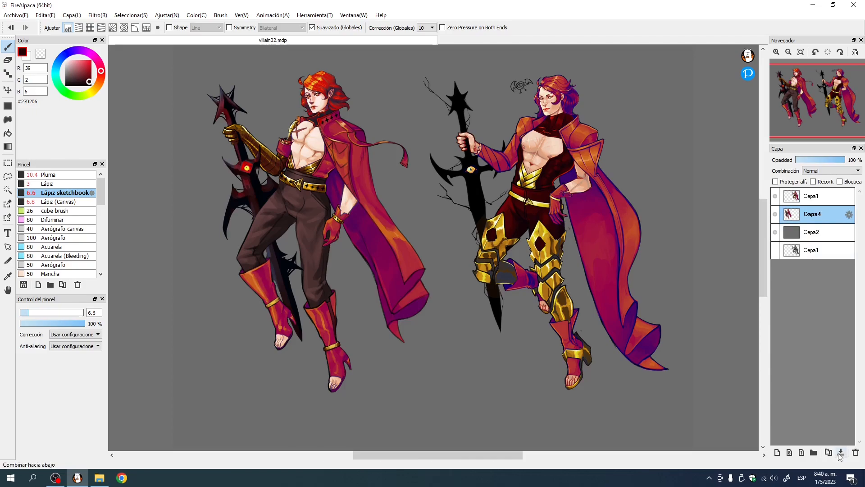
{"action": "left_click", "coordinate": [855, 452]}
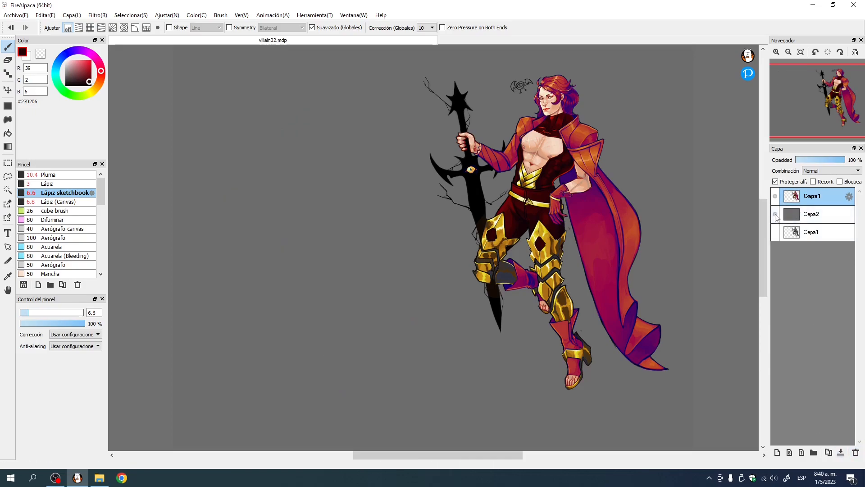
Step: Crop the canvas to a width of 2000 pixels, anchored at Derecha with Delete Cropped Area on
{"action": "left_click", "coordinate": [45, 15]}
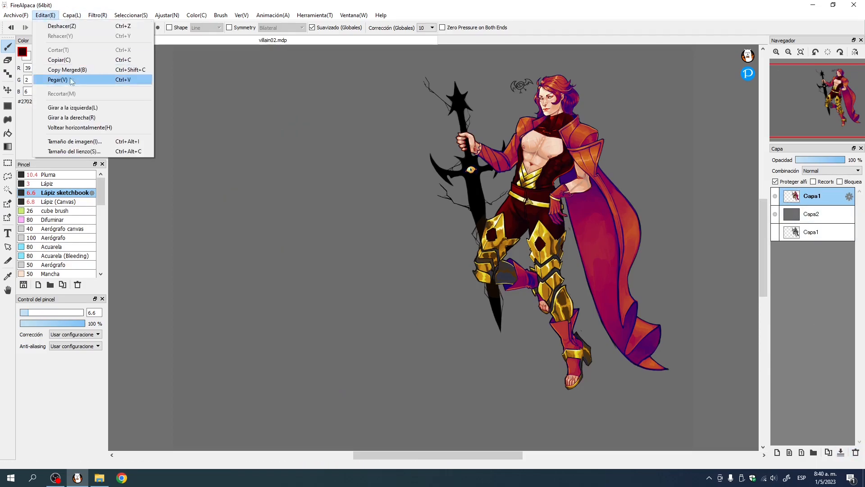
{"action": "left_click", "coordinate": [76, 152]}
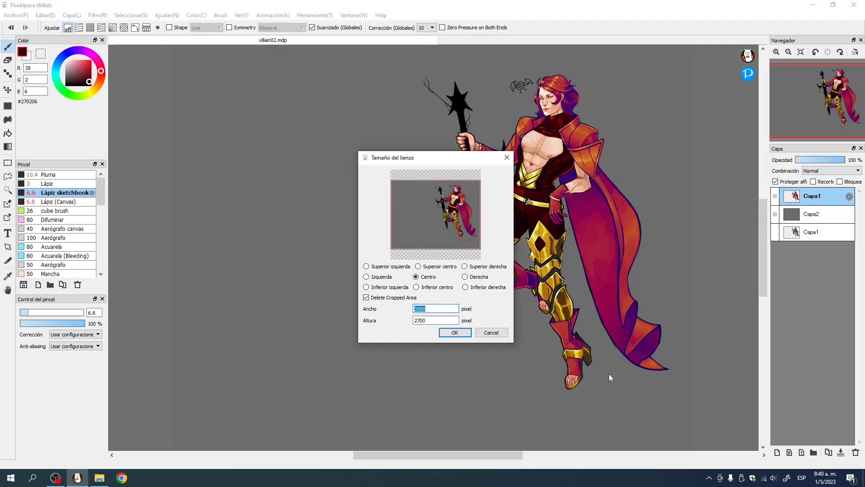
{"action": "type", "text": "2000"}
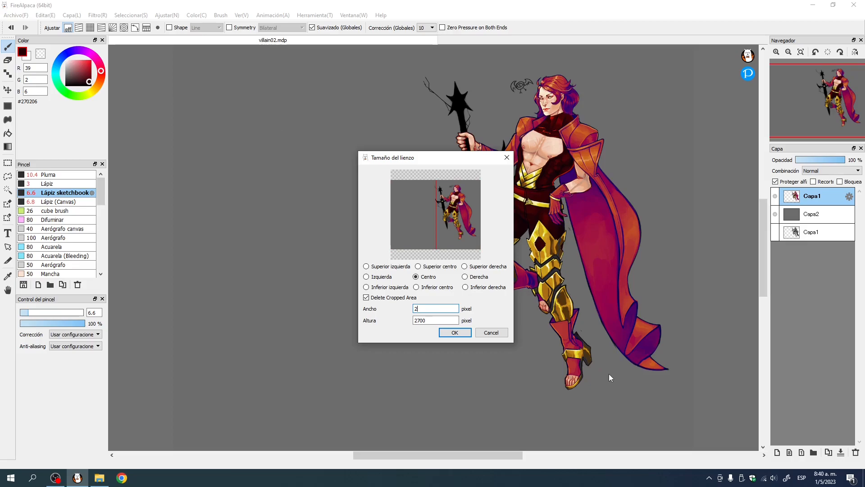
{"action": "left_click", "coordinate": [477, 278]}
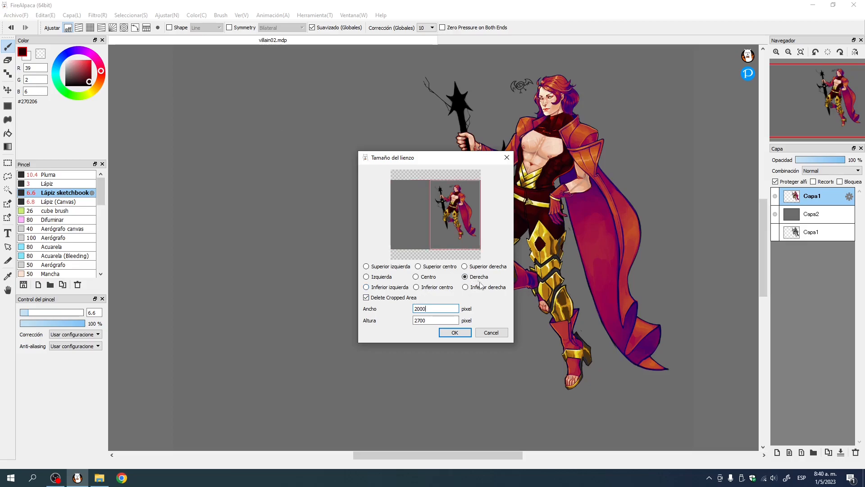
{"action": "left_click", "coordinate": [455, 332]}
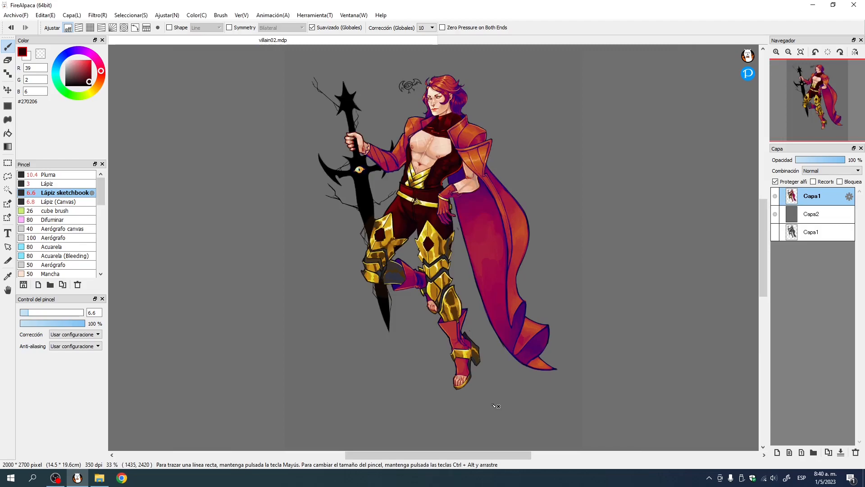
Step: Clear the grey fill from Capa2 and erase the small emblem beside the character's head on the upper Capa1 at brush size 51
{"action": "left_click", "coordinate": [822, 223]}
{"action": "key", "text": "Delete"}
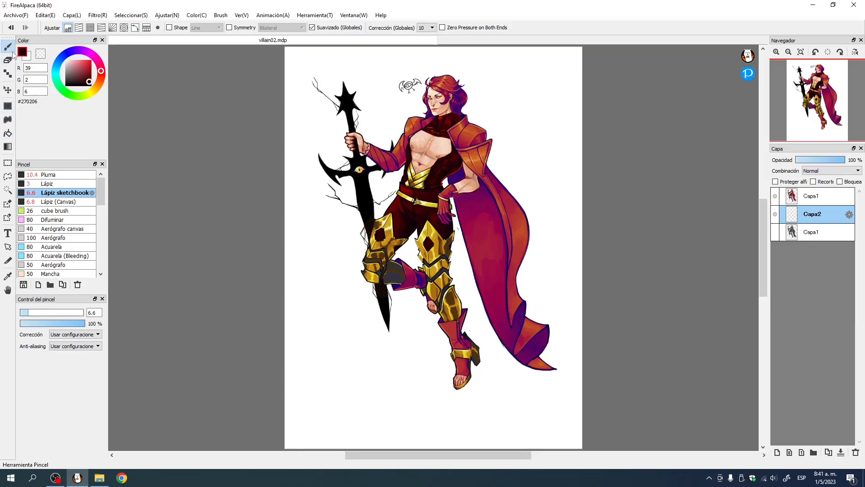
{"action": "left_click", "coordinate": [815, 196]}
{"action": "mouse_move", "coordinate": [401, 90]}
{"action": "left_mouse_down"}
{"action": "mouse_move", "coordinate": [321, 110]}
{"action": "mouse_move", "coordinate": [417, 80]}
{"action": "left_mouse_up"}
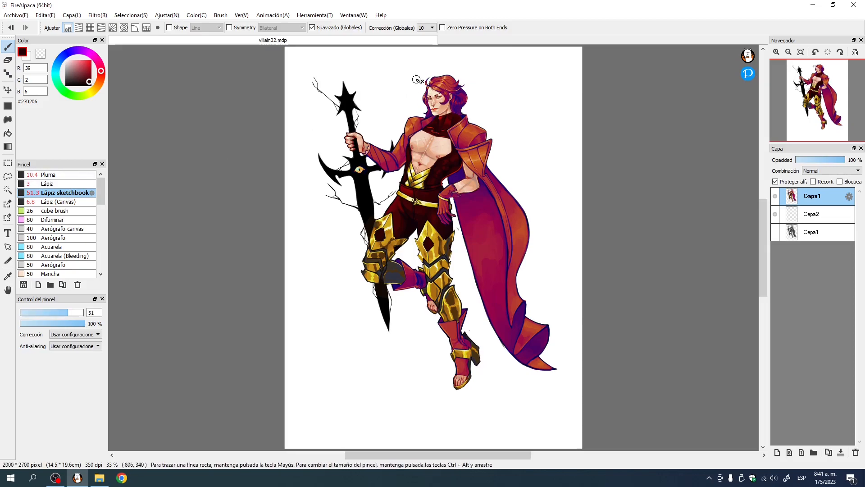
{"action": "left_click", "coordinate": [812, 215]}
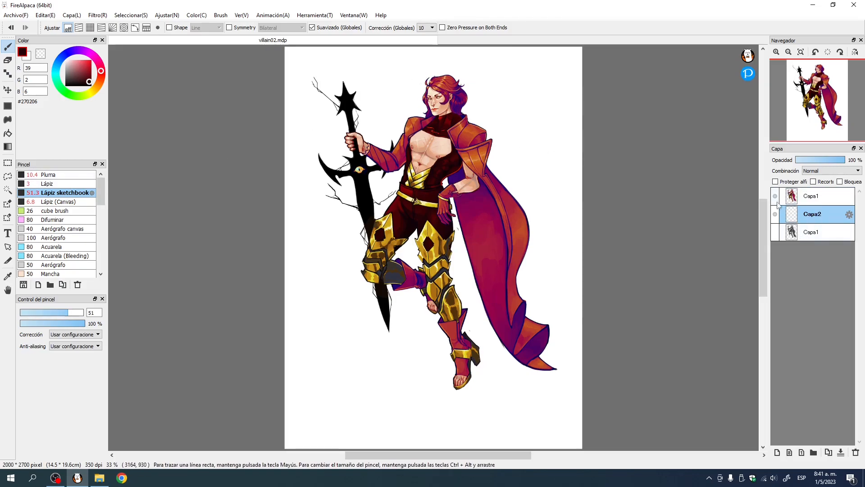
{"action": "left_click", "coordinate": [45, 15]}
{"action": "left_click", "coordinate": [16, 26]}
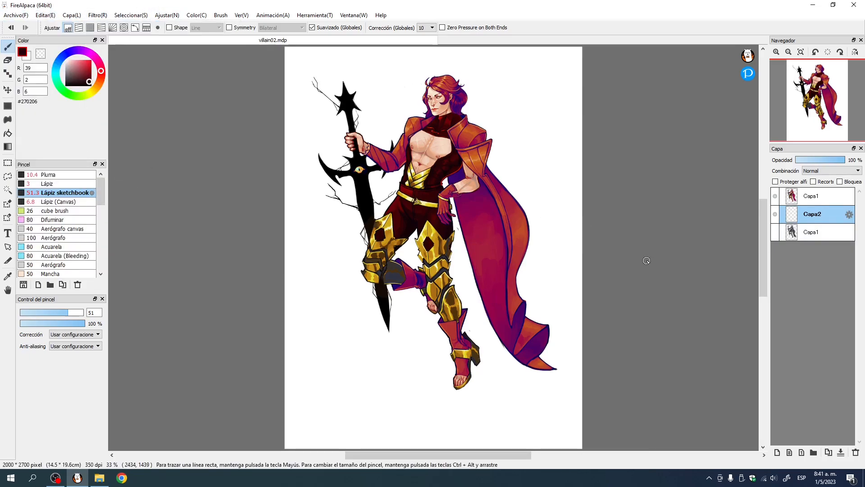
Step: Enlarge and reposition the character on the upper Capa1 with Transformar until it nearly fills the canvas, and save the file
{"action": "left_click", "coordinate": [813, 193]}
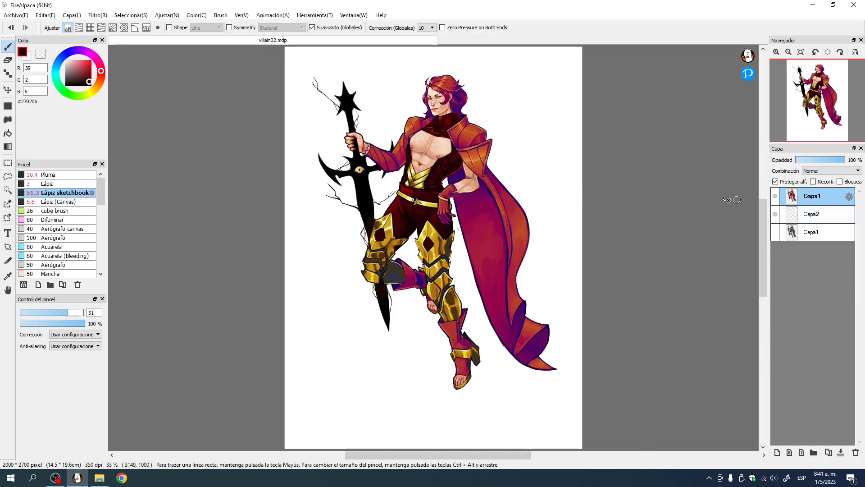
{"action": "left_click", "coordinate": [98, 15]}
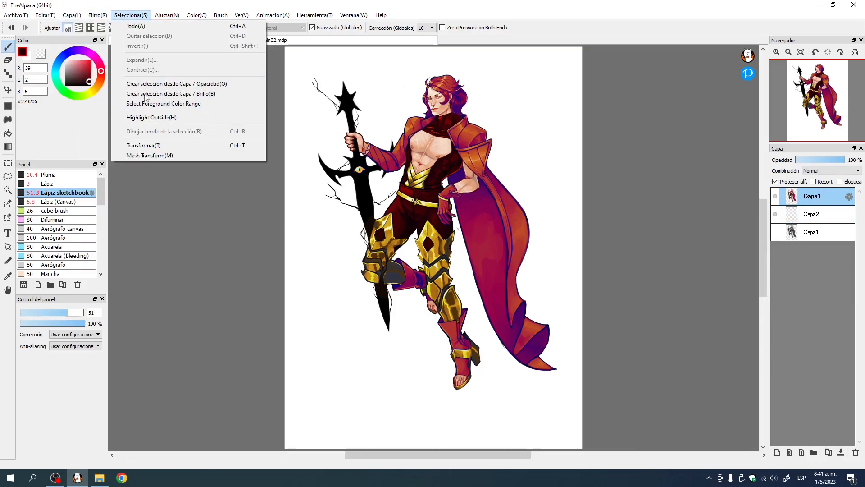
{"action": "left_click", "coordinate": [144, 145]}
{"action": "left_click", "coordinate": [801, 52]}
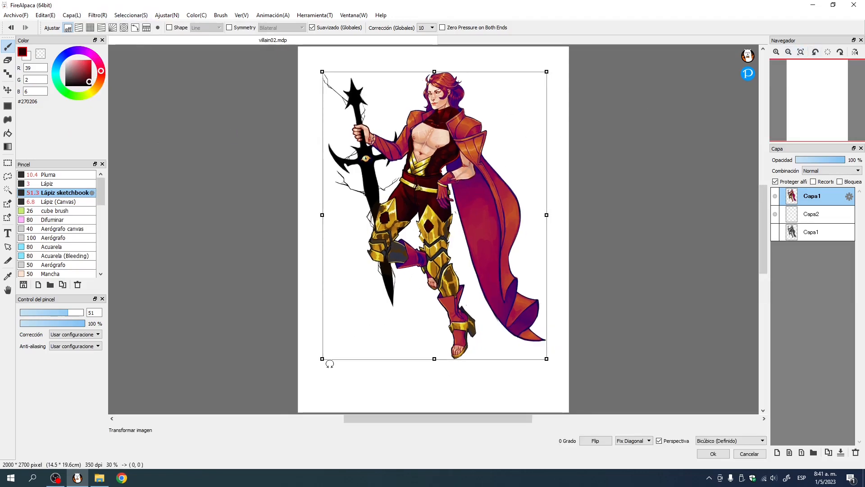
{"action": "left_click_drag", "start_coordinate": [323, 359], "coordinate": [294, 396]}
{"action": "left_click_drag", "start_coordinate": [449, 261], "coordinate": [467, 258]}
{"action": "left_click_drag", "start_coordinate": [311, 69], "coordinate": [304, 60]}
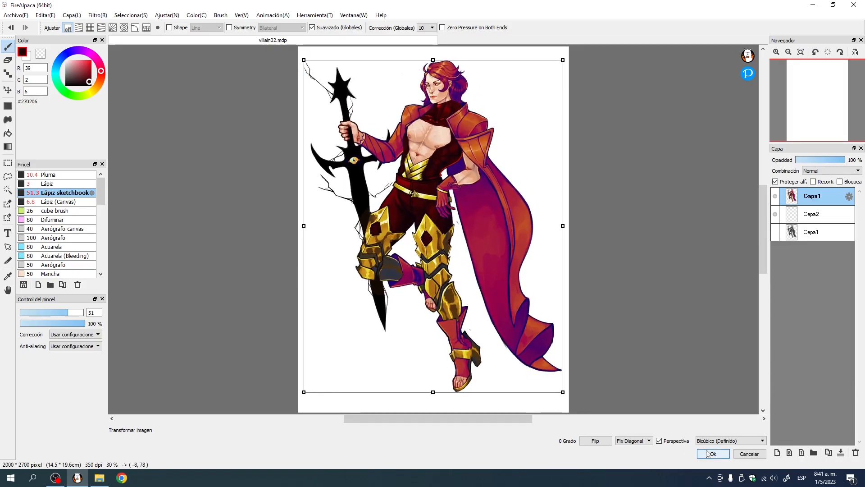
{"action": "key", "text": "Return"}
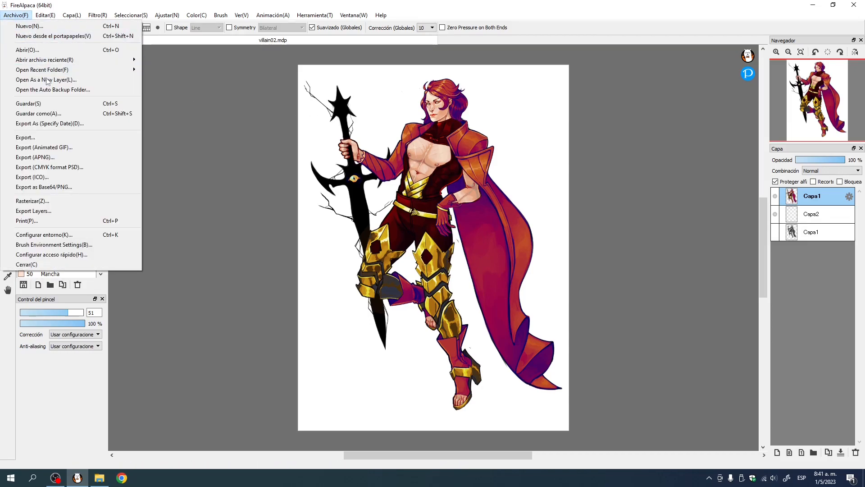
{"action": "left_click", "coordinate": [45, 103]}
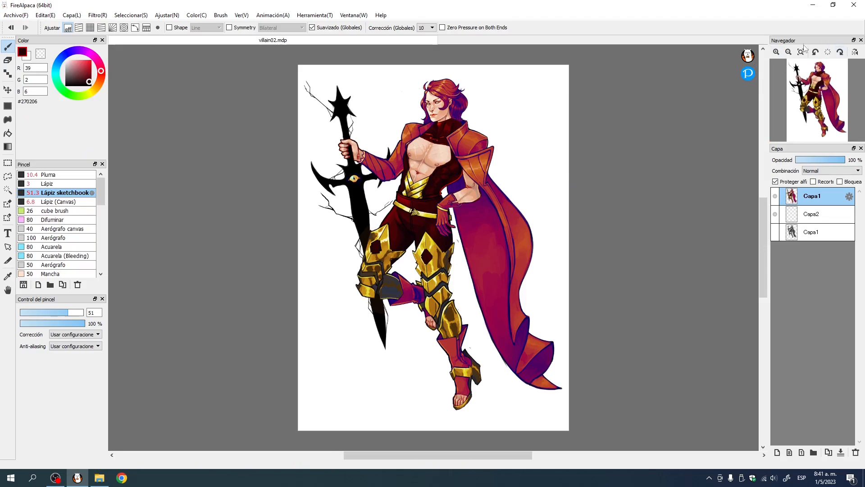
{"action": "scroll", "coordinate": [594, 135], "scroll_direction": "up", "scroll_amount": 1}
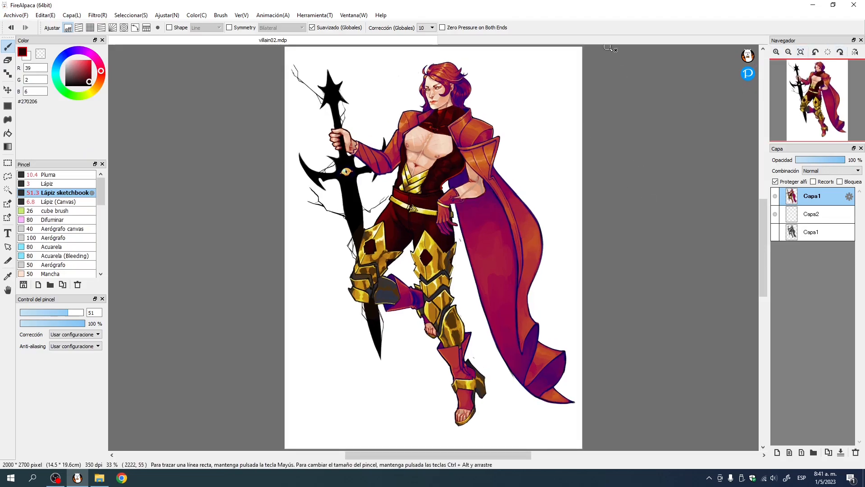